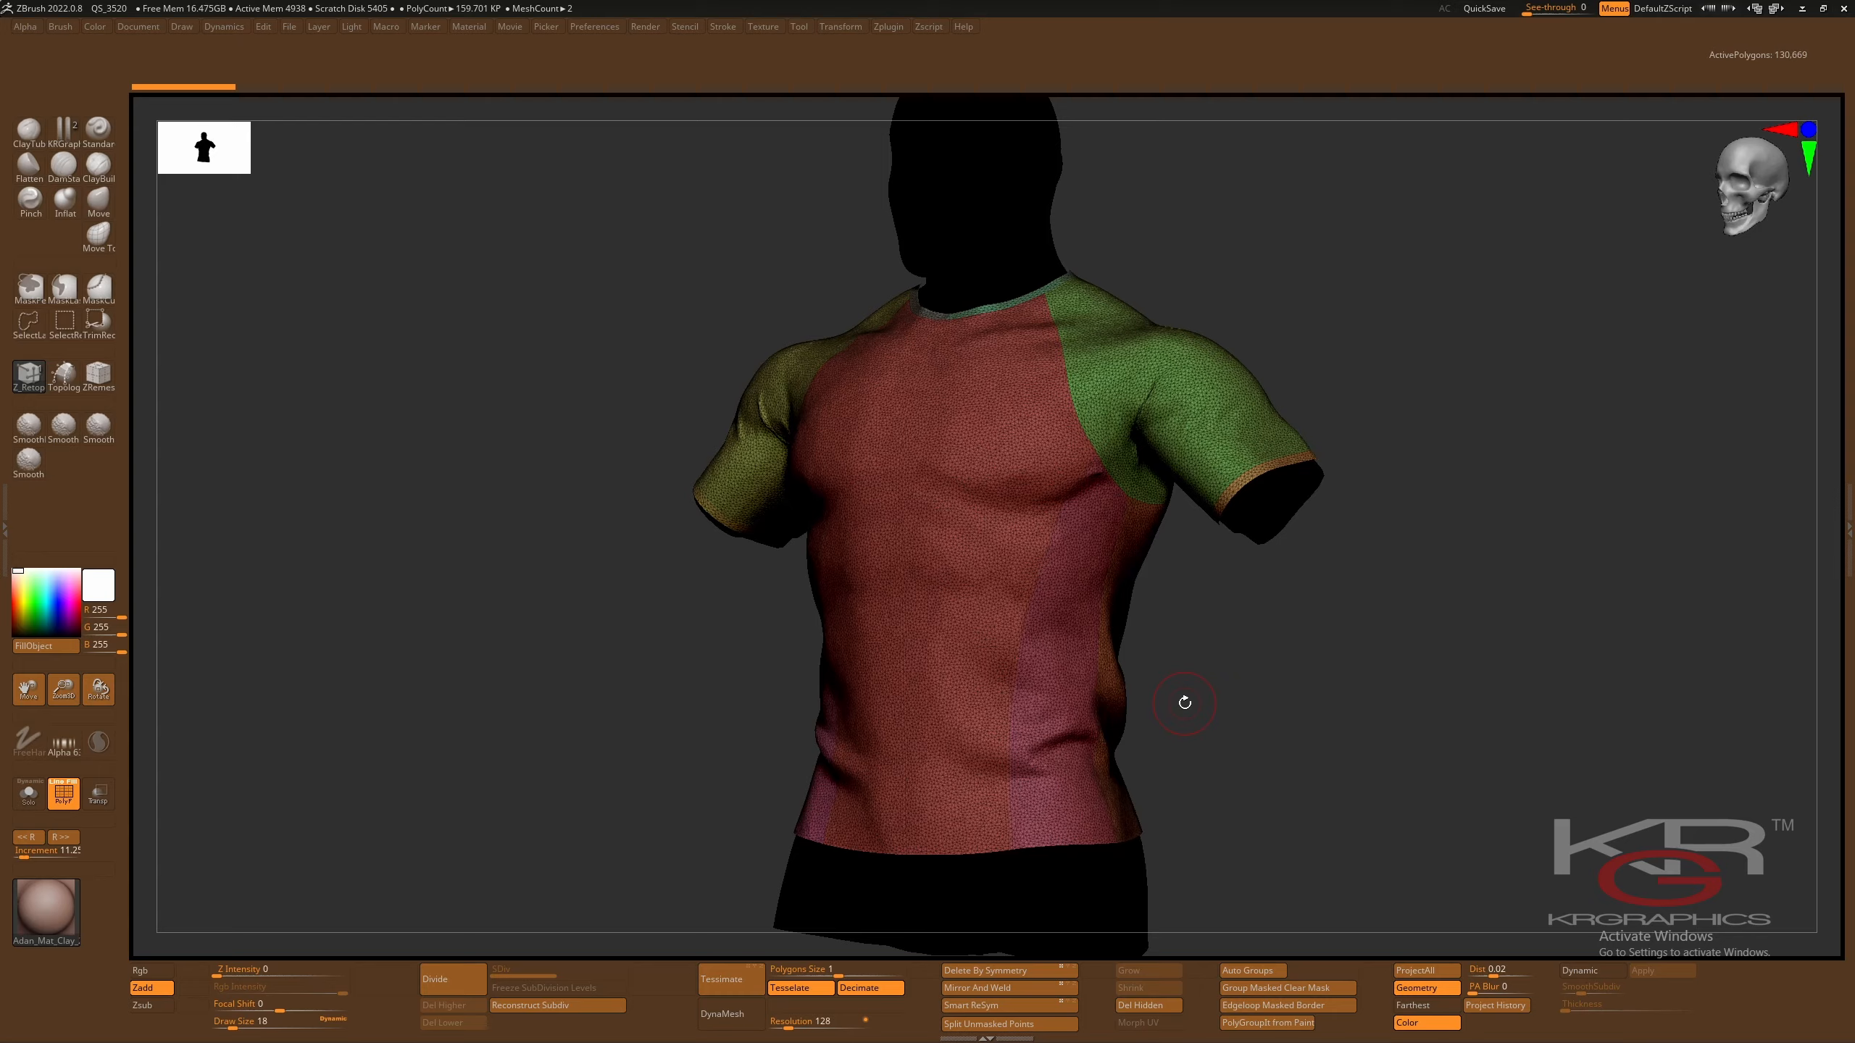
- Switch off ZRemesher's Half option and try remeshing the shirt with a target polygons count of 2
left_click_drag(1216, 692, 1225, 691)
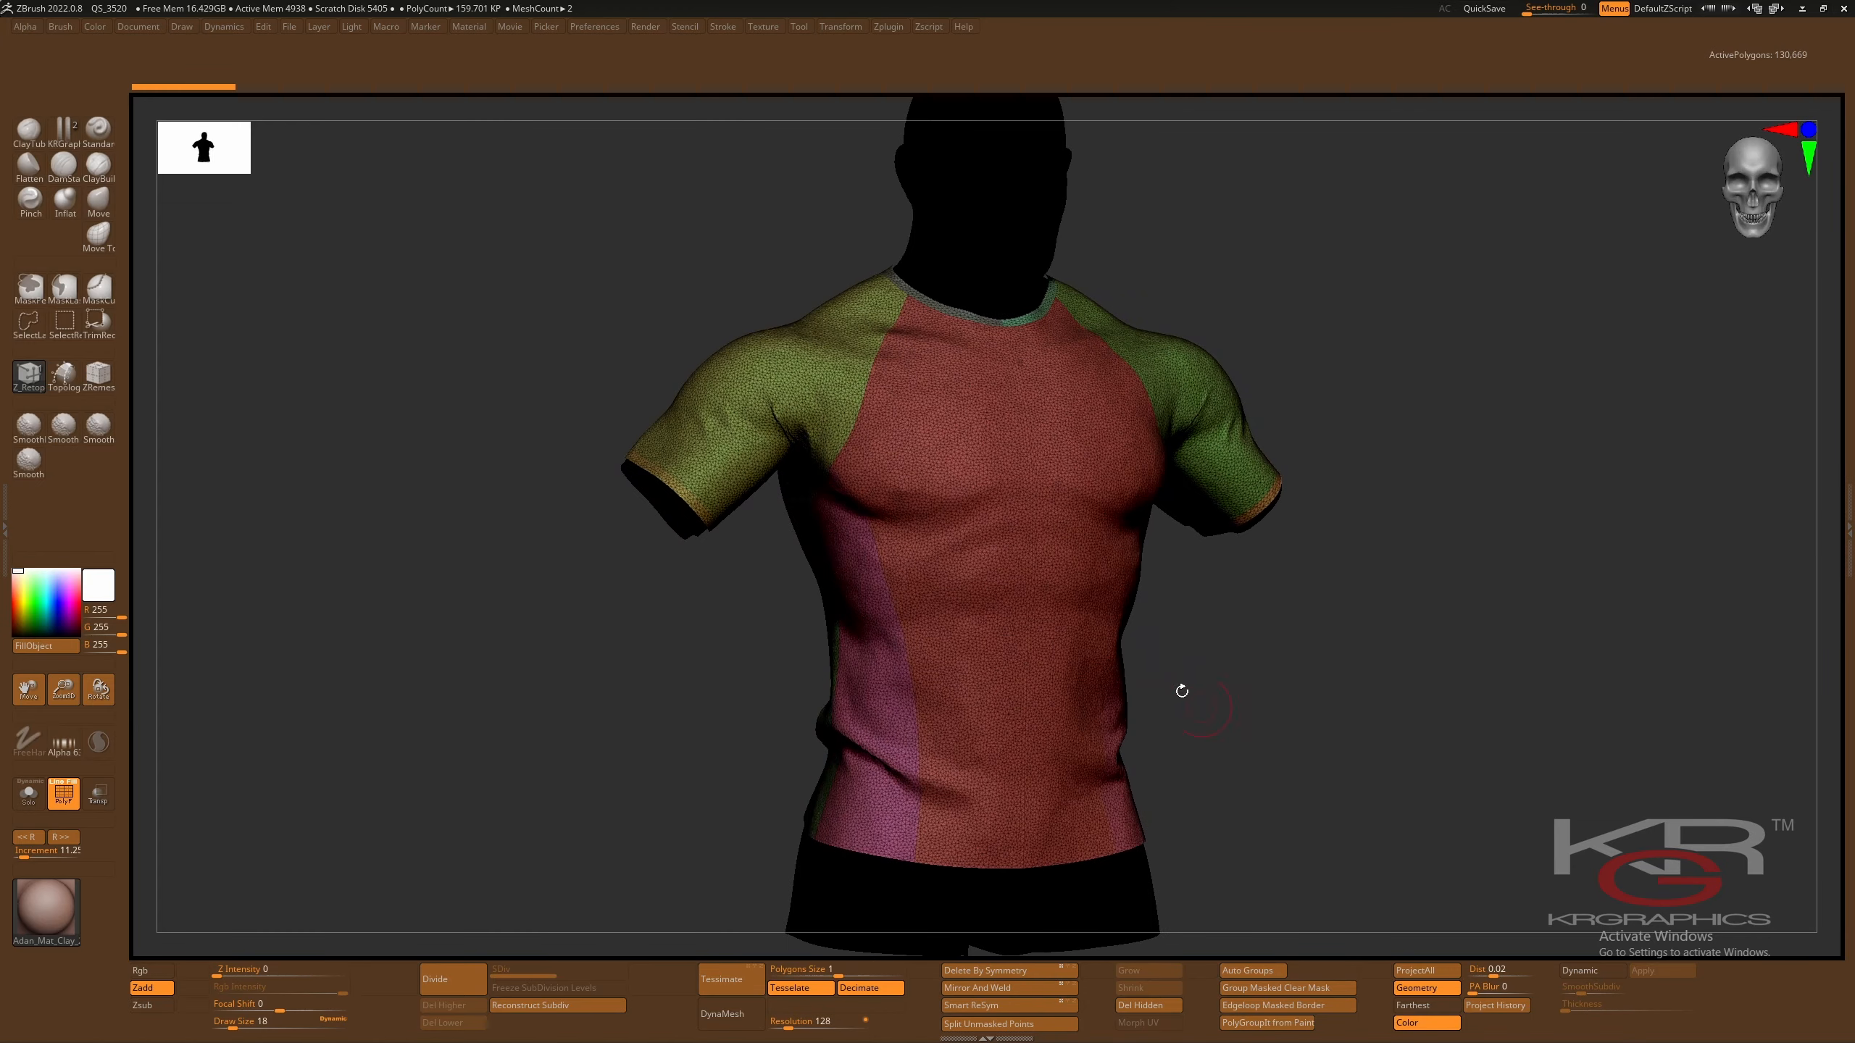
left_click(799, 27)
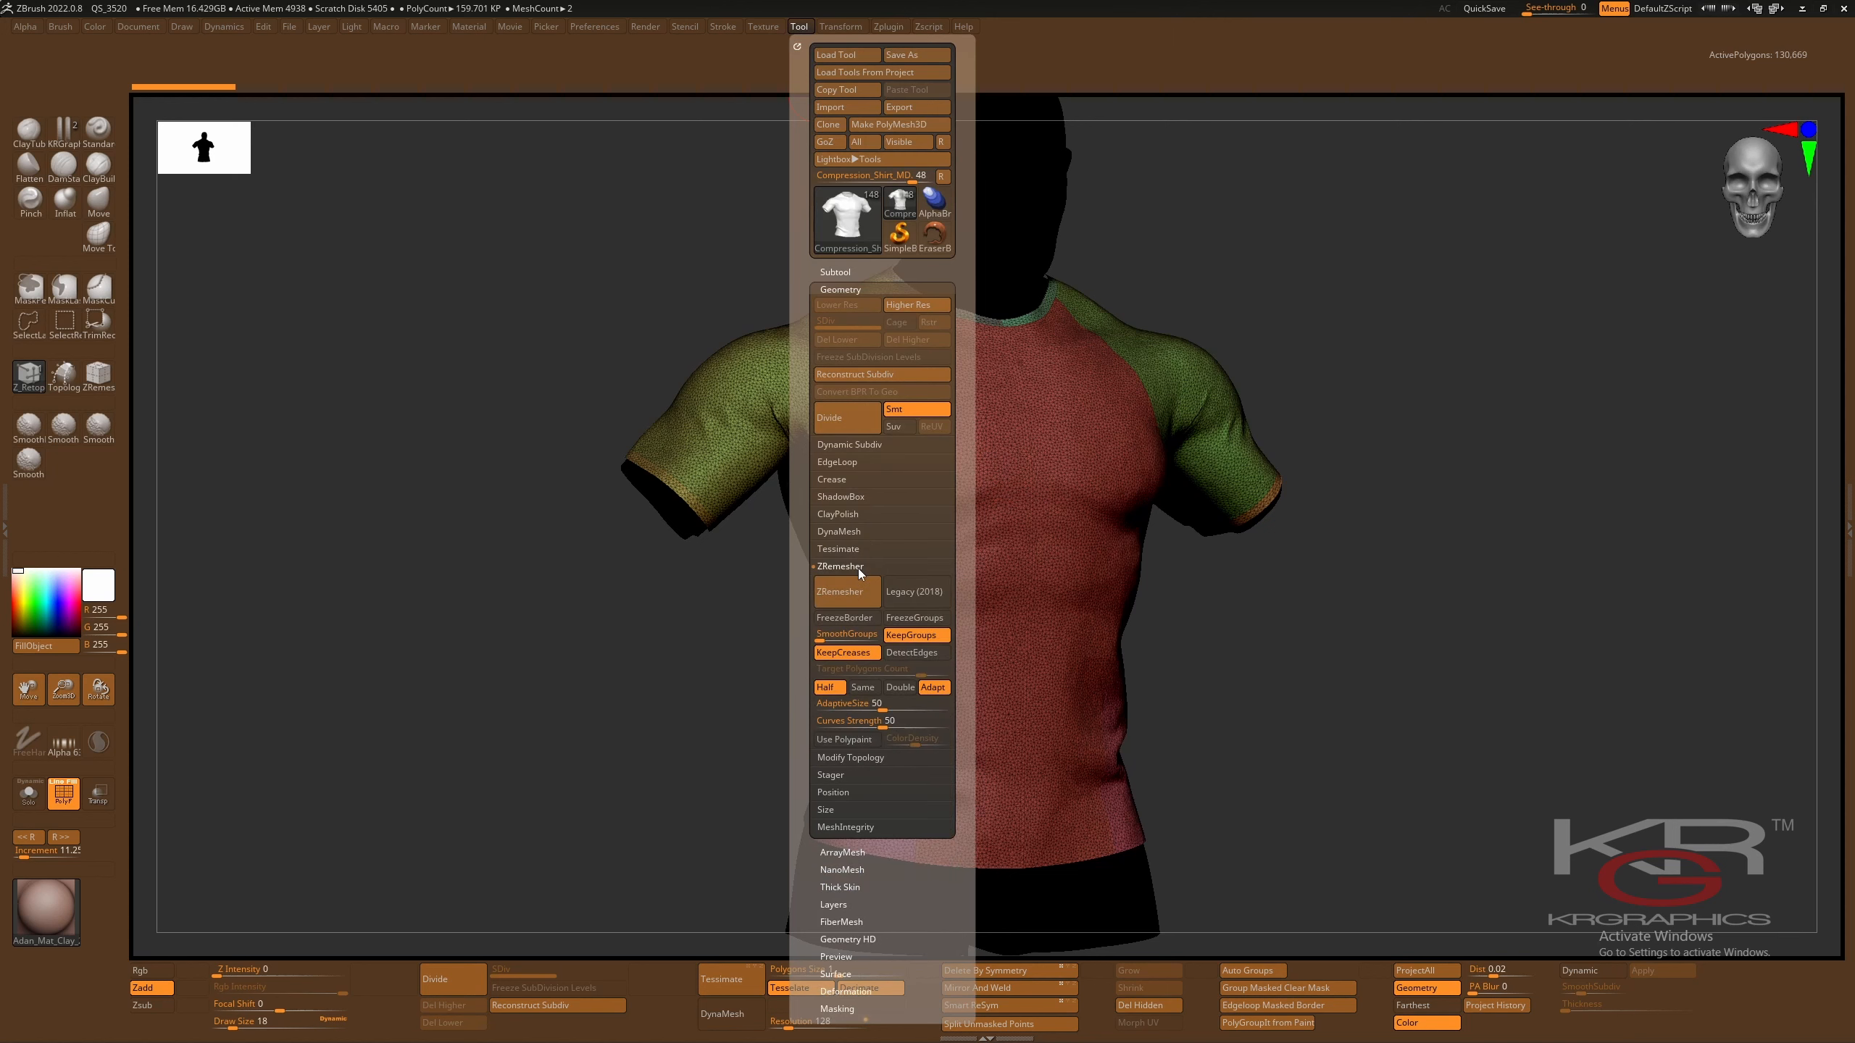
left_click(827, 687)
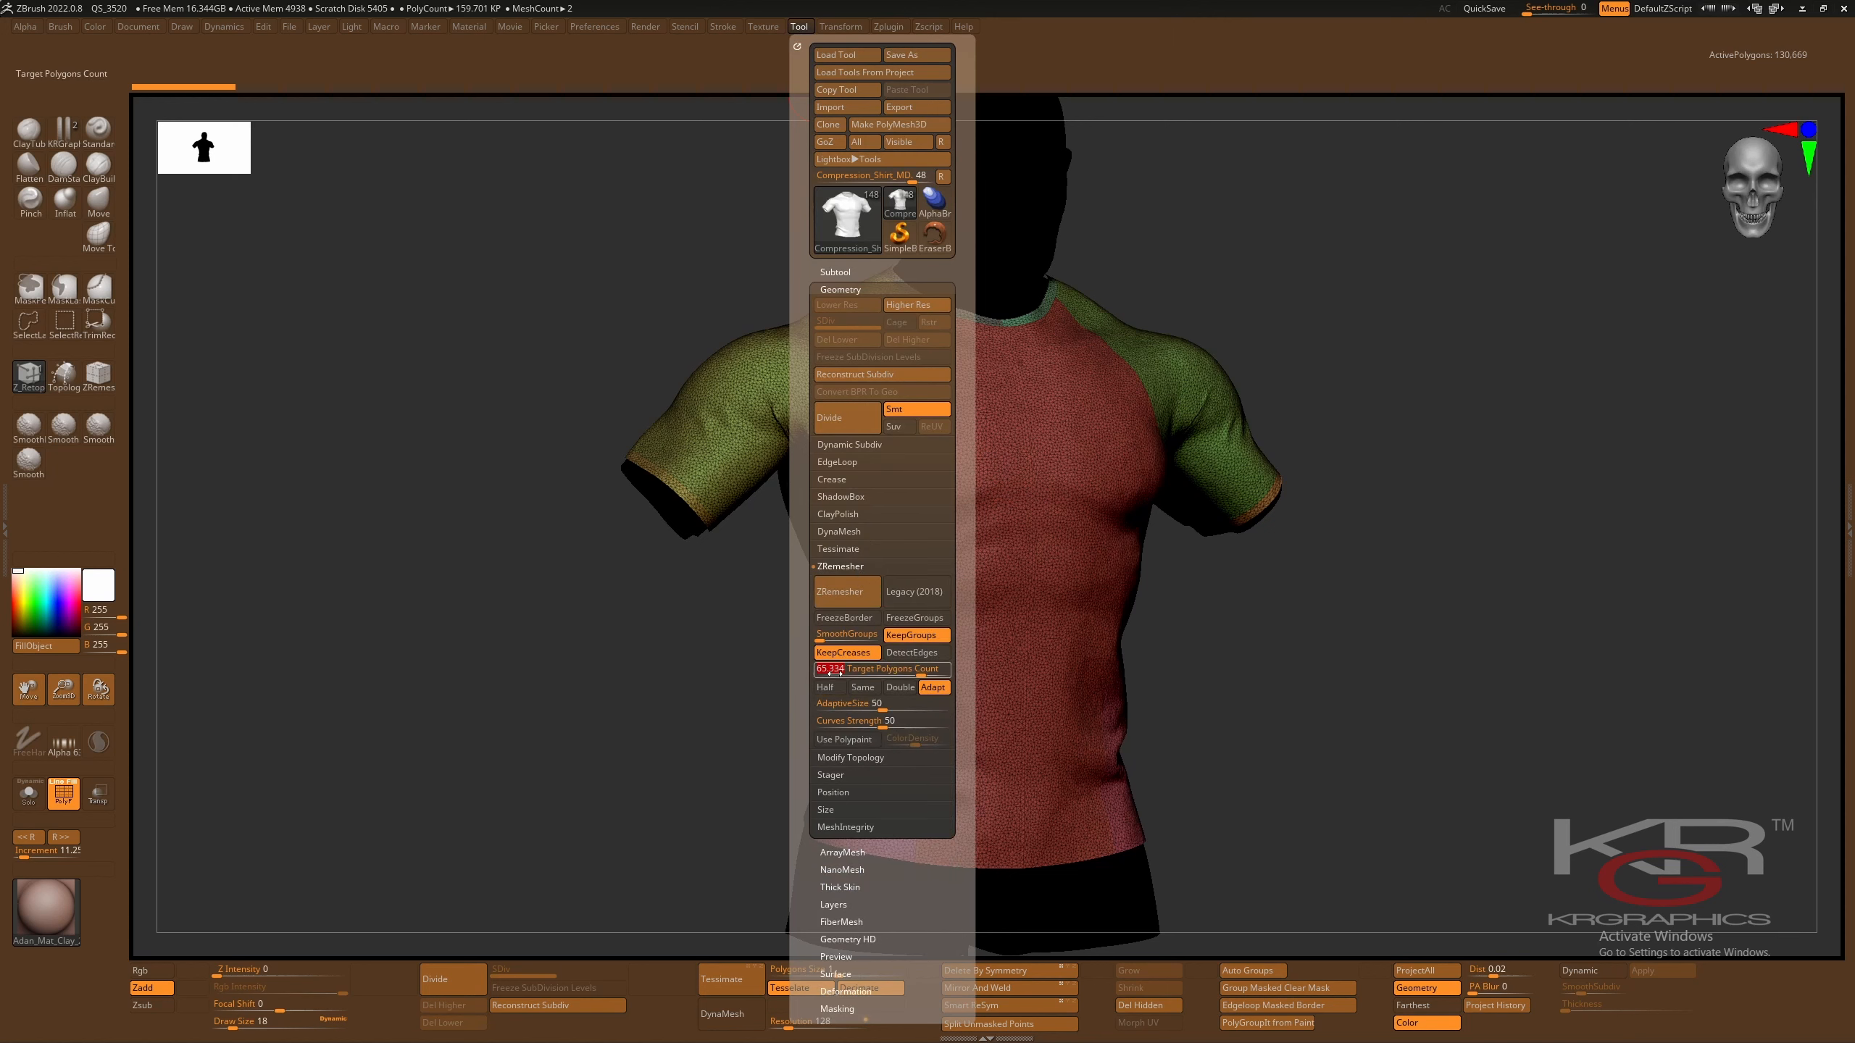
type("2")
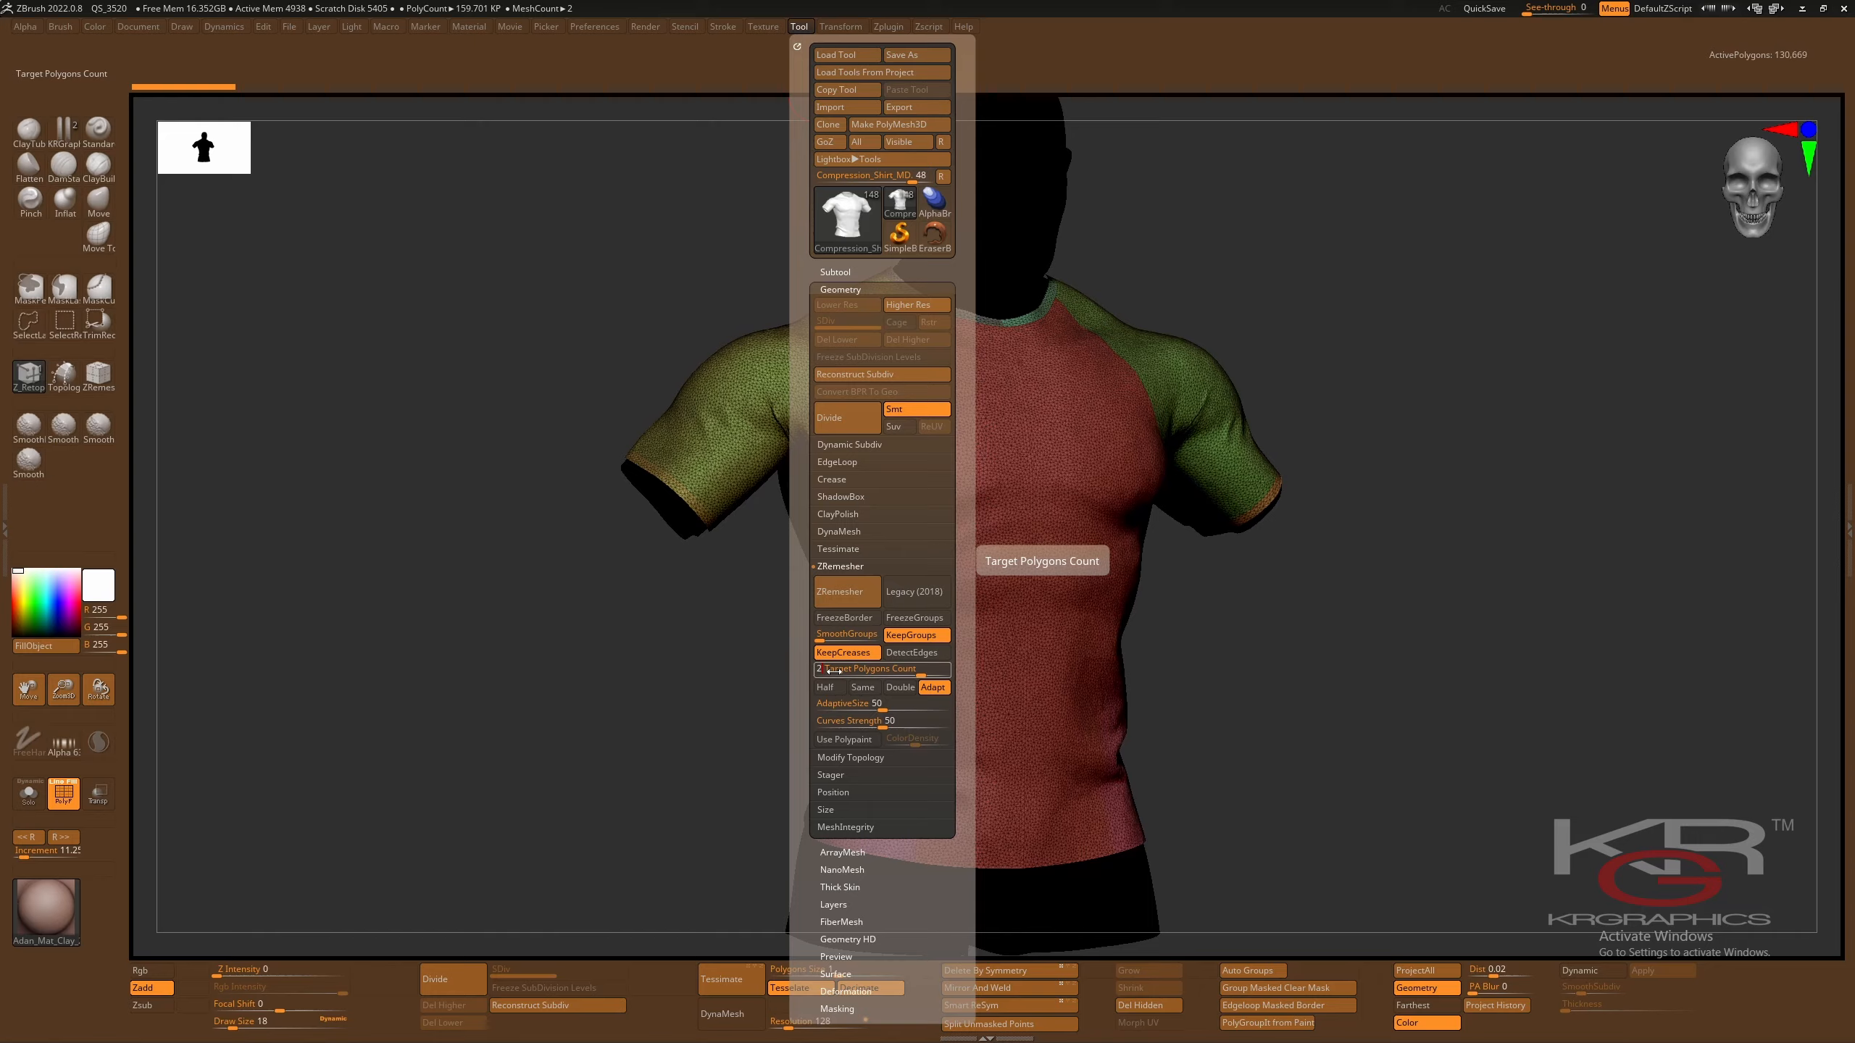
key("Return")
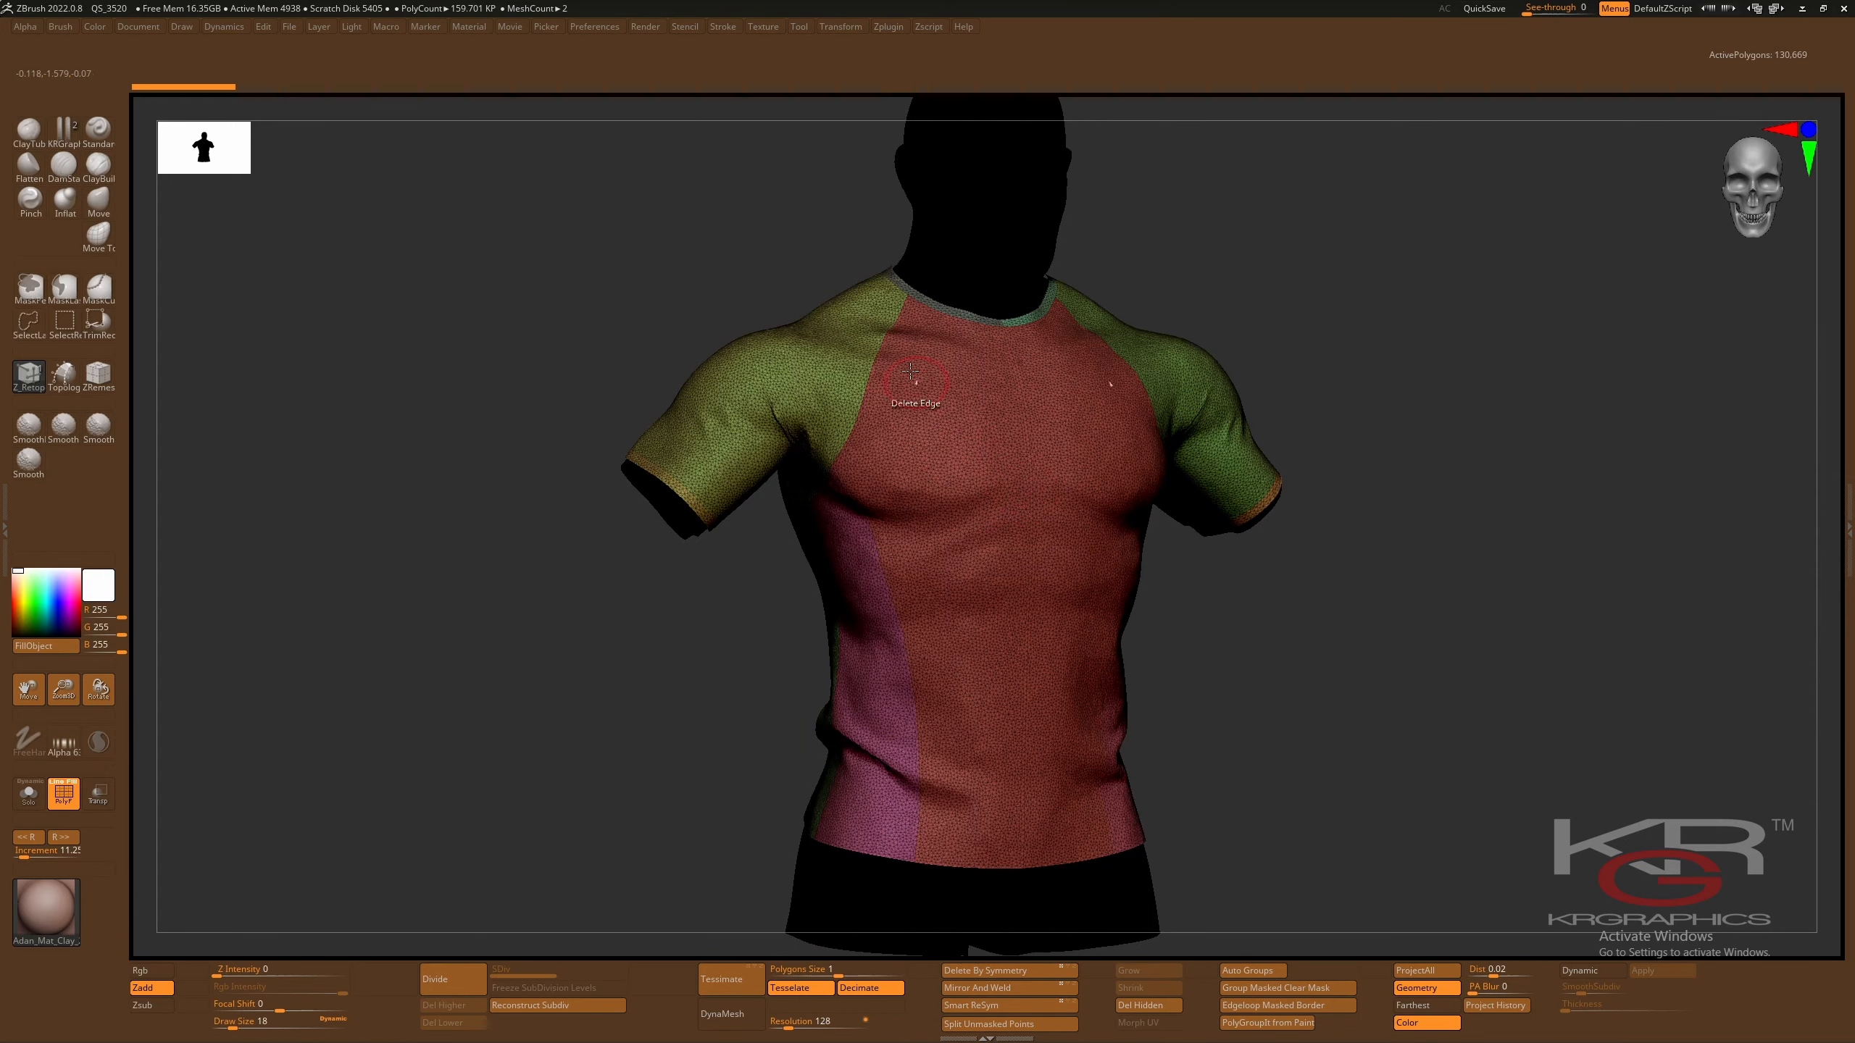
left_click(796, 26)
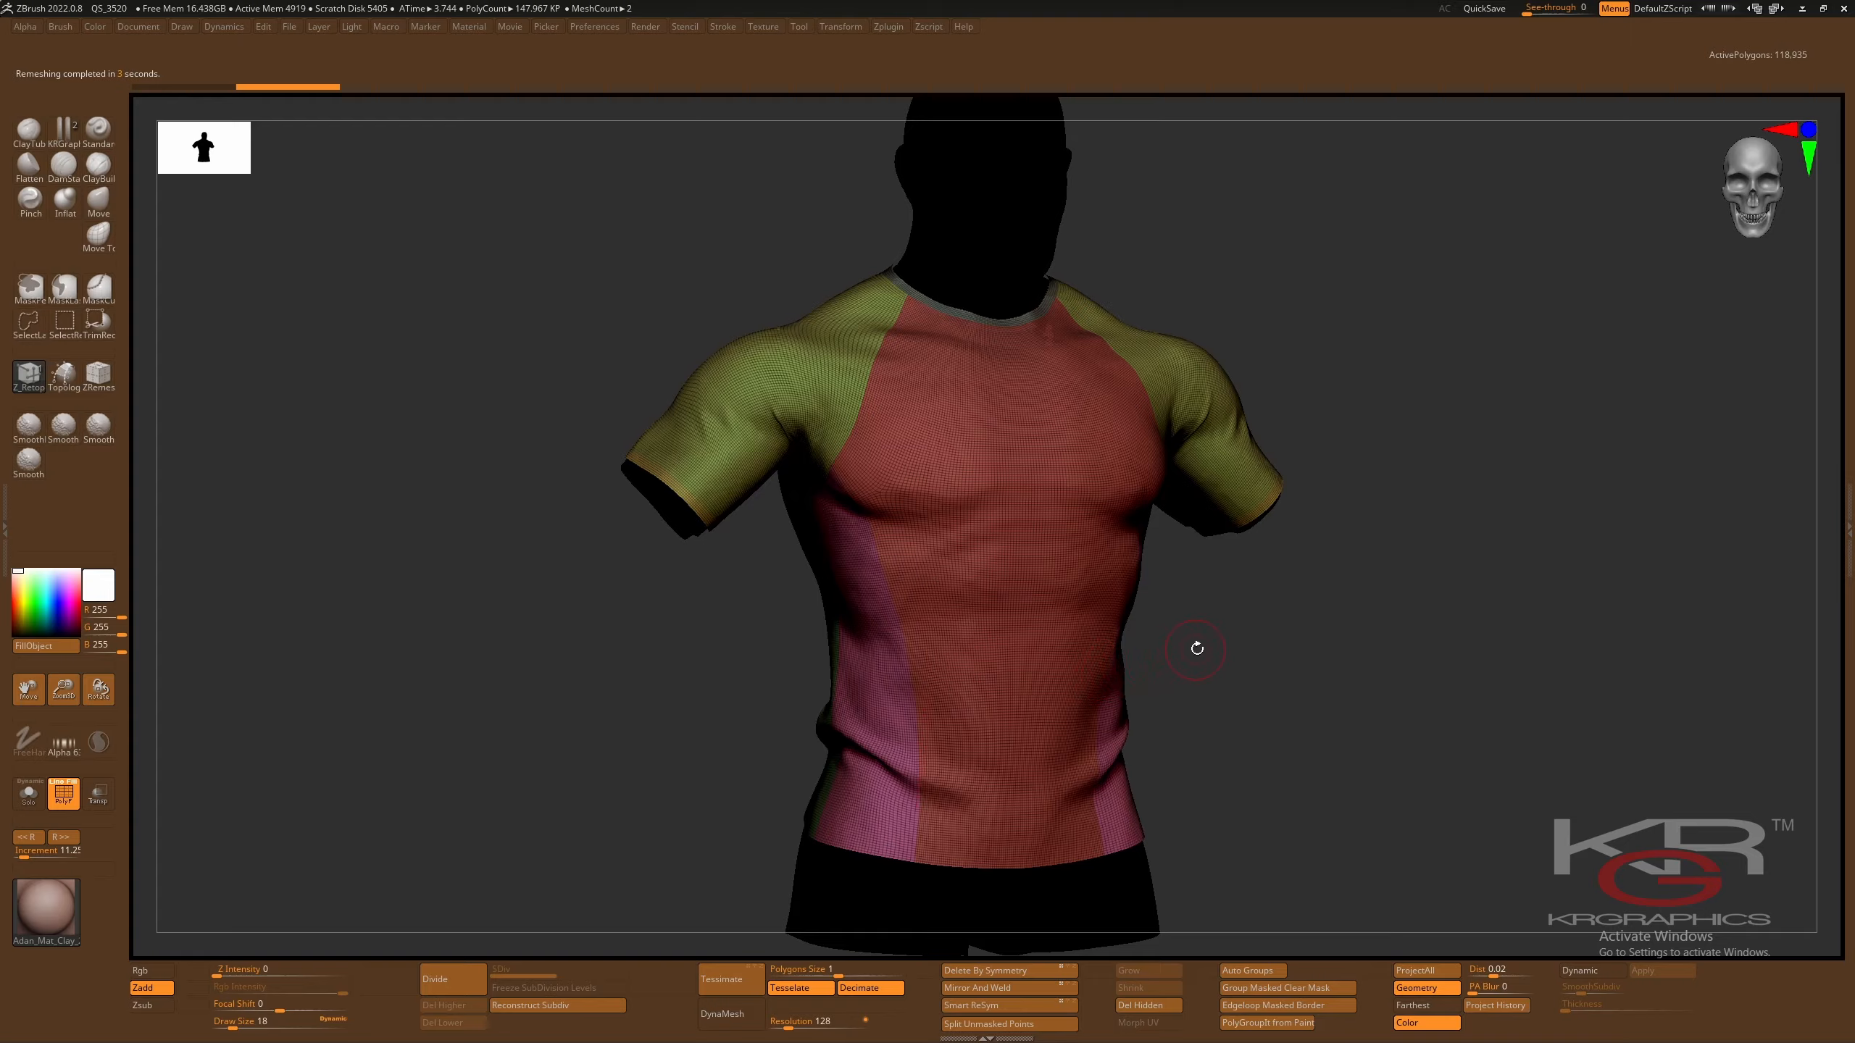
key("ctrl+z")
- Remesh the shirt using ZRemesher with a target polygons count of 2, check the back's centre seam, and undo the remesh
left_click(813, 29)
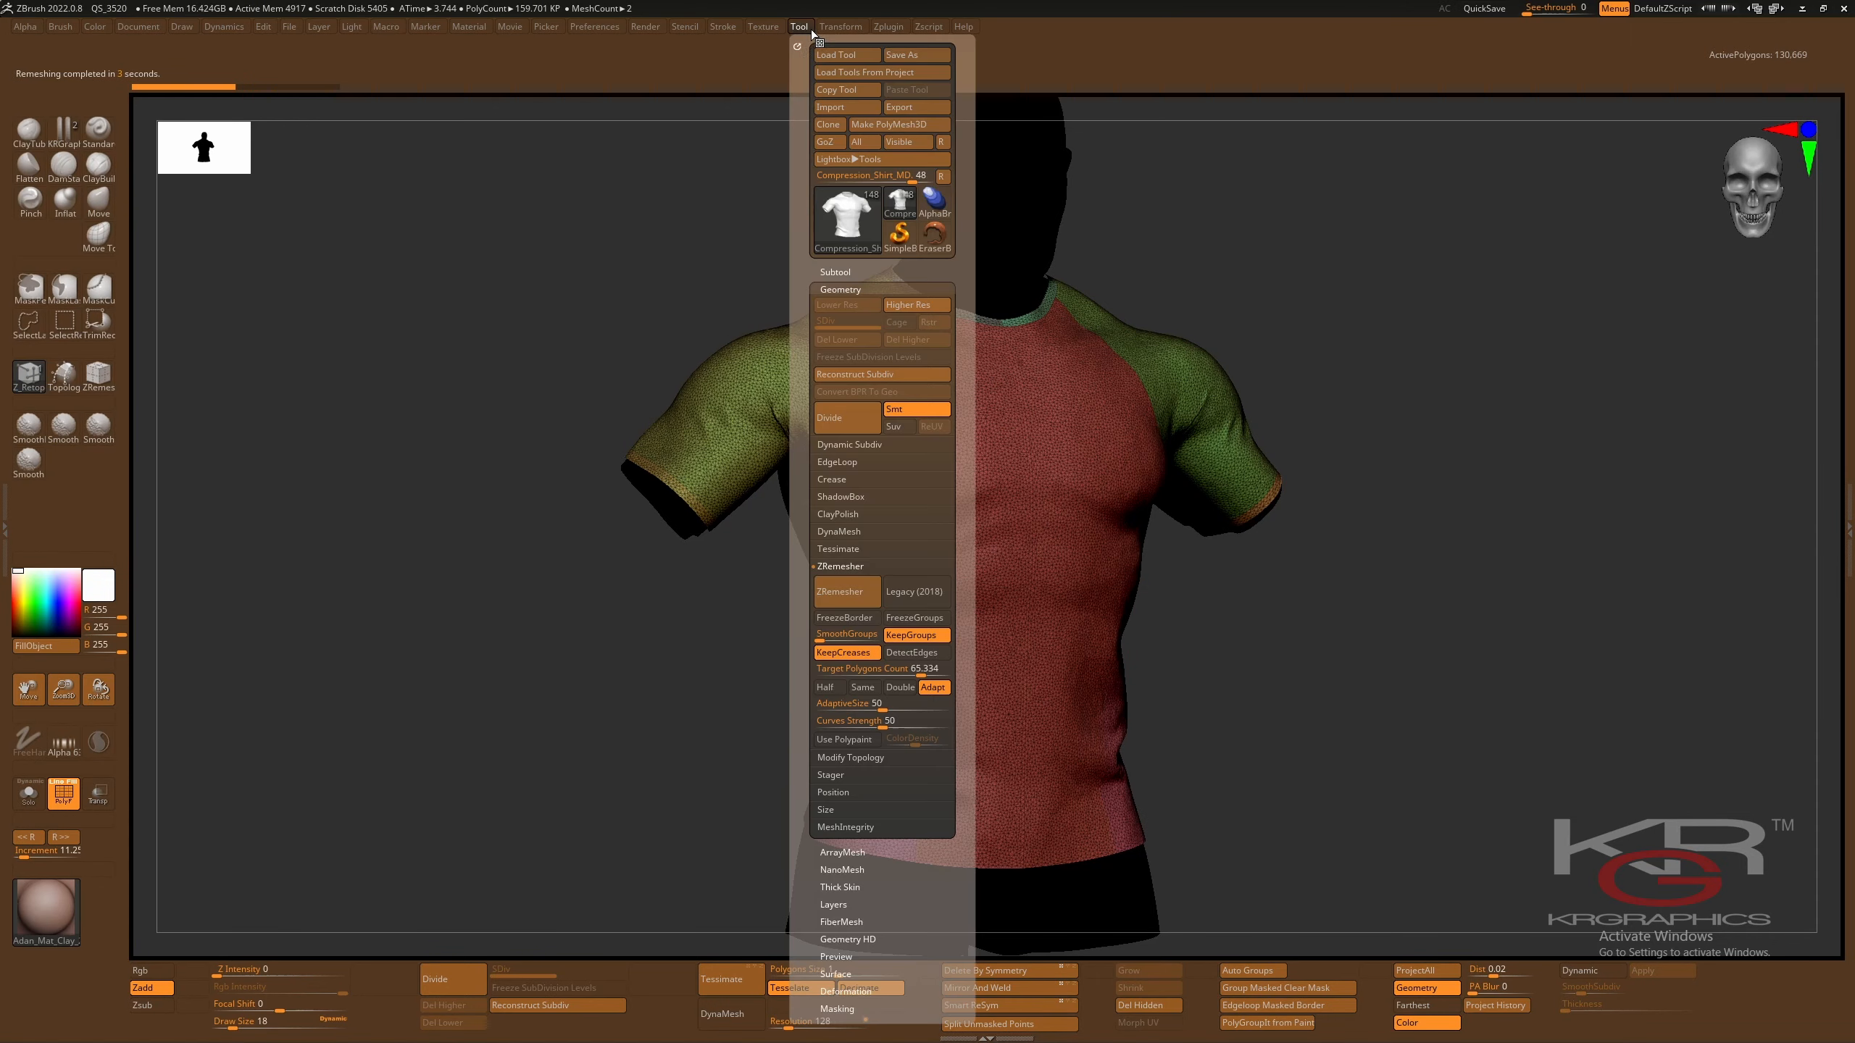
left_click(858, 671)
type("2")
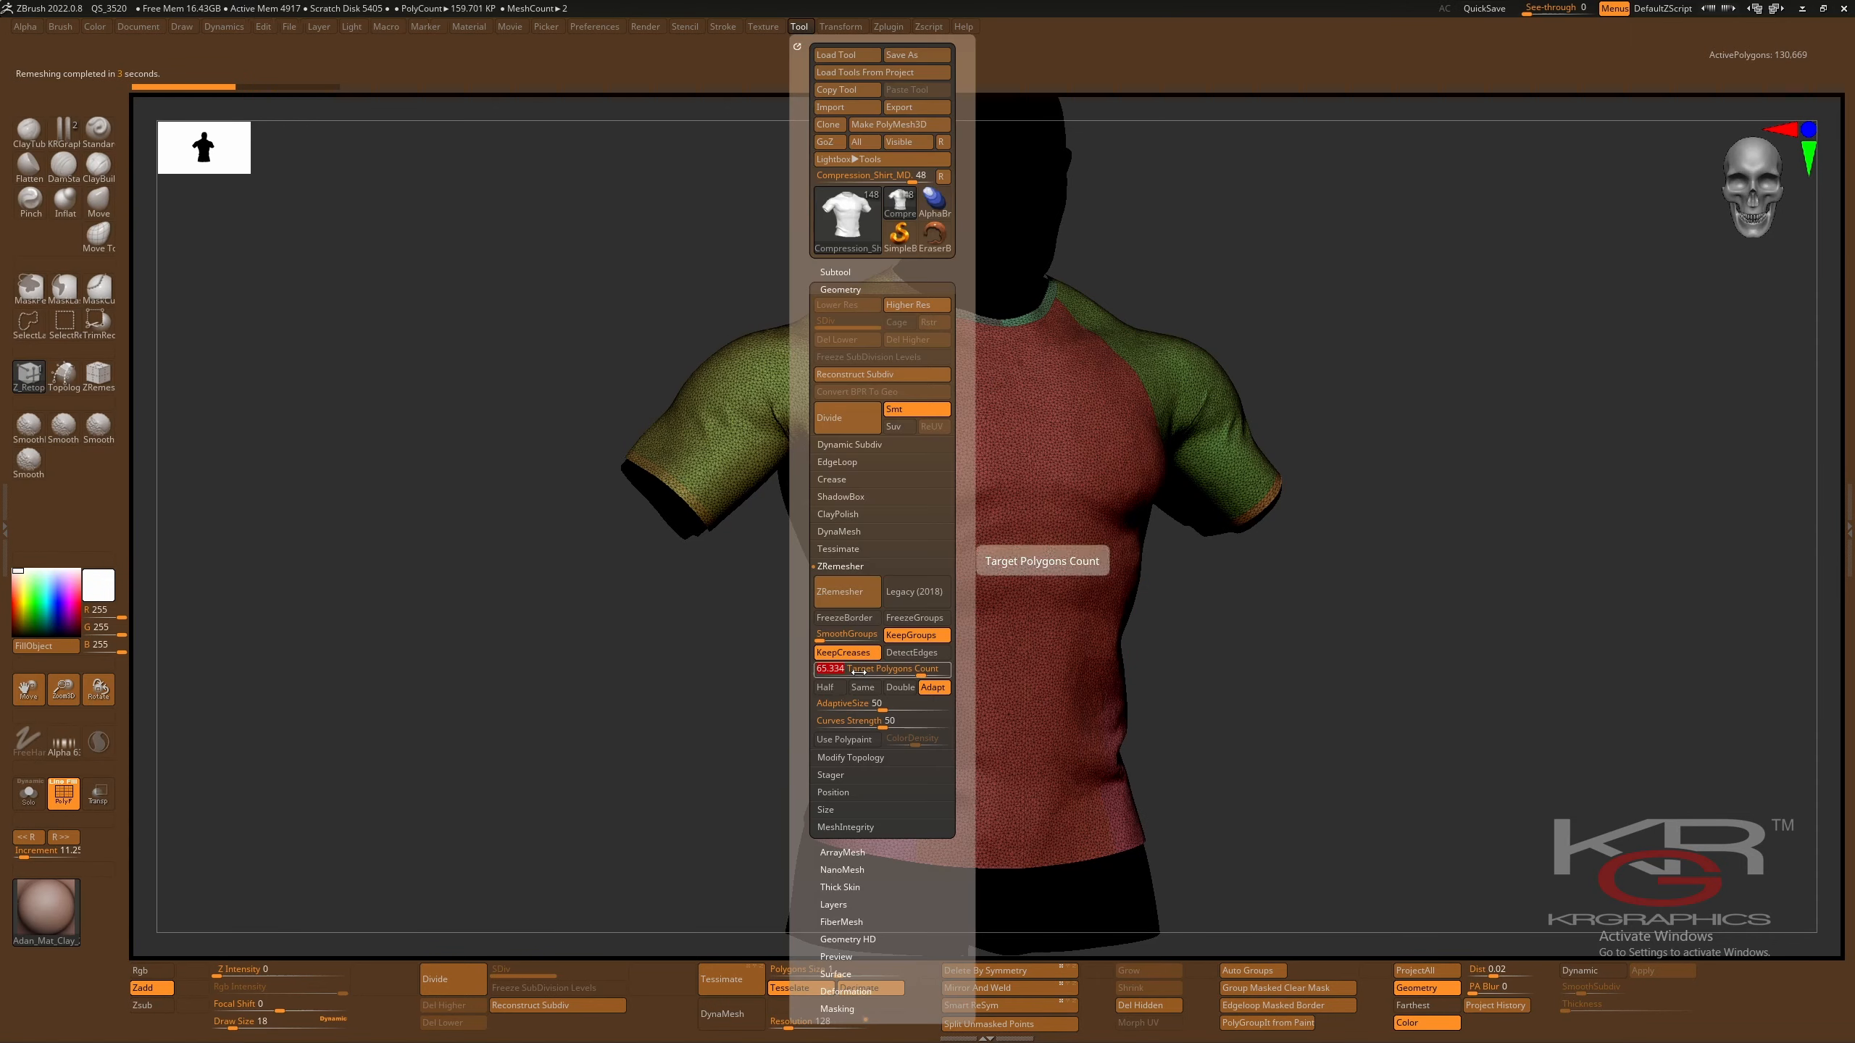
left_click(848, 633)
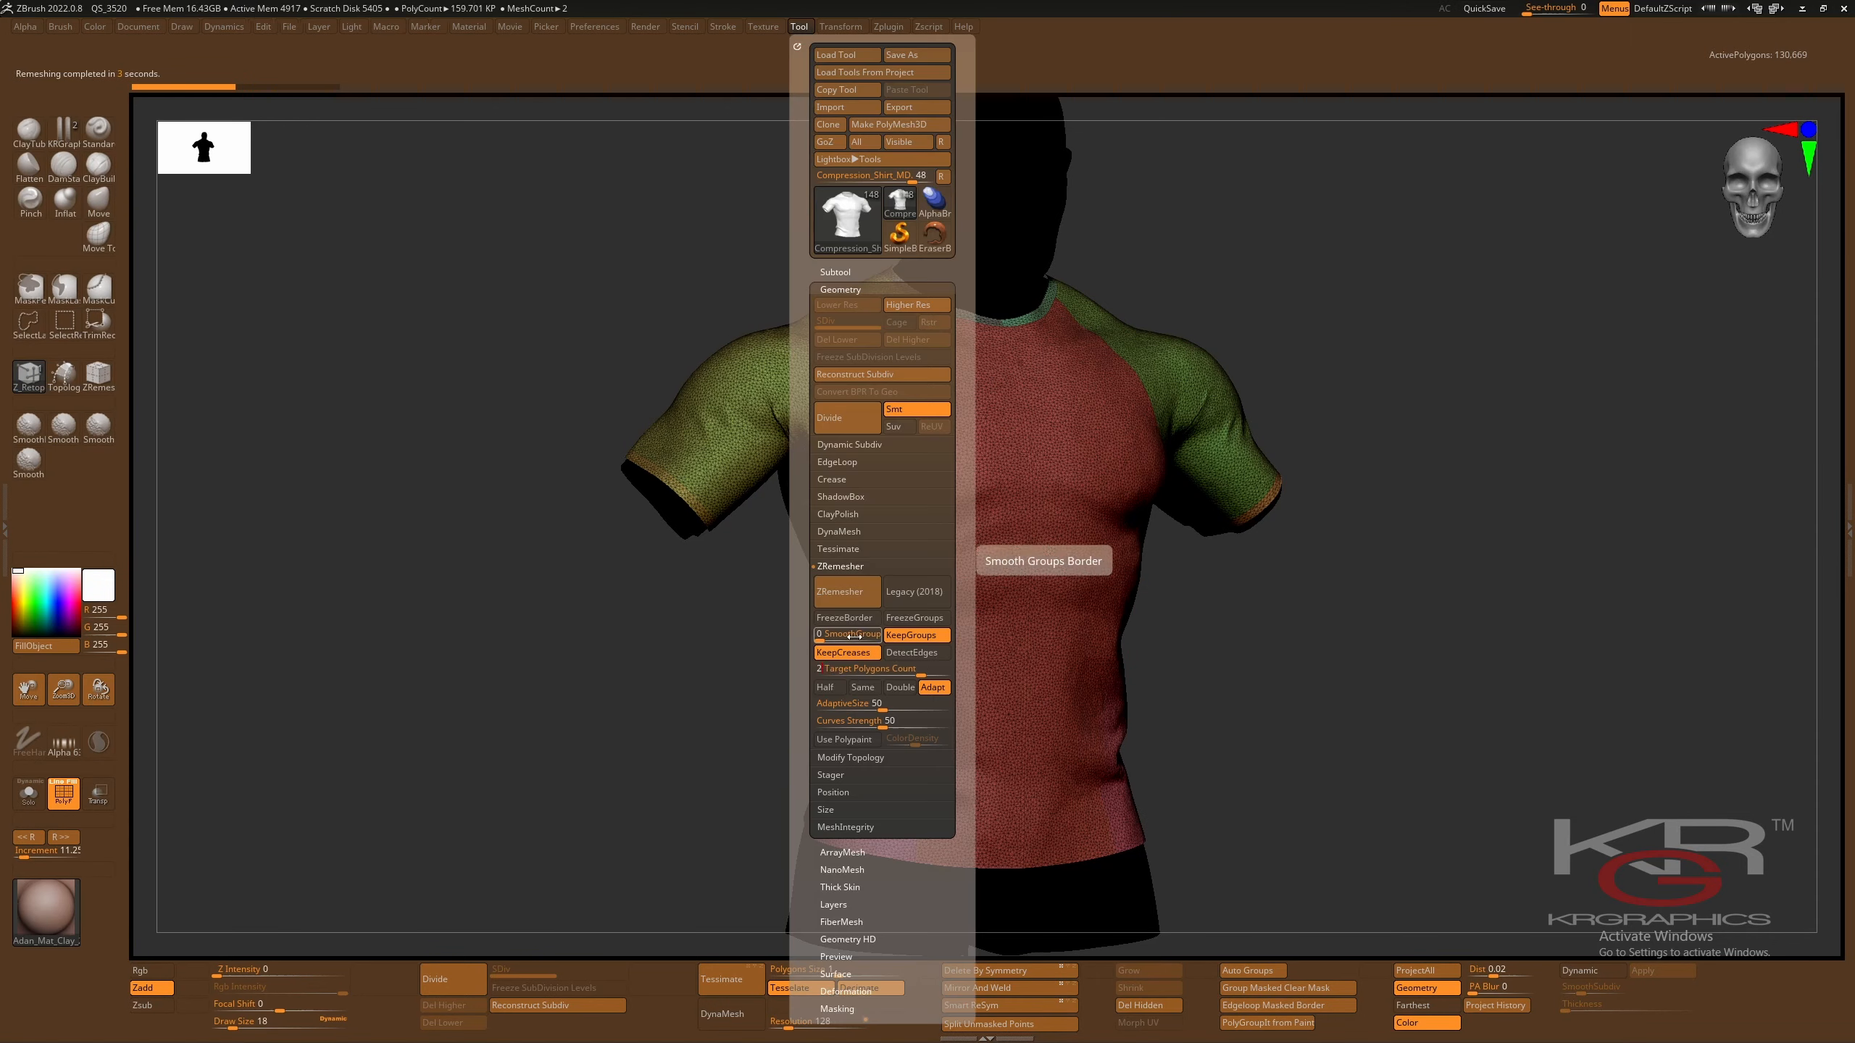
left_click(844, 591)
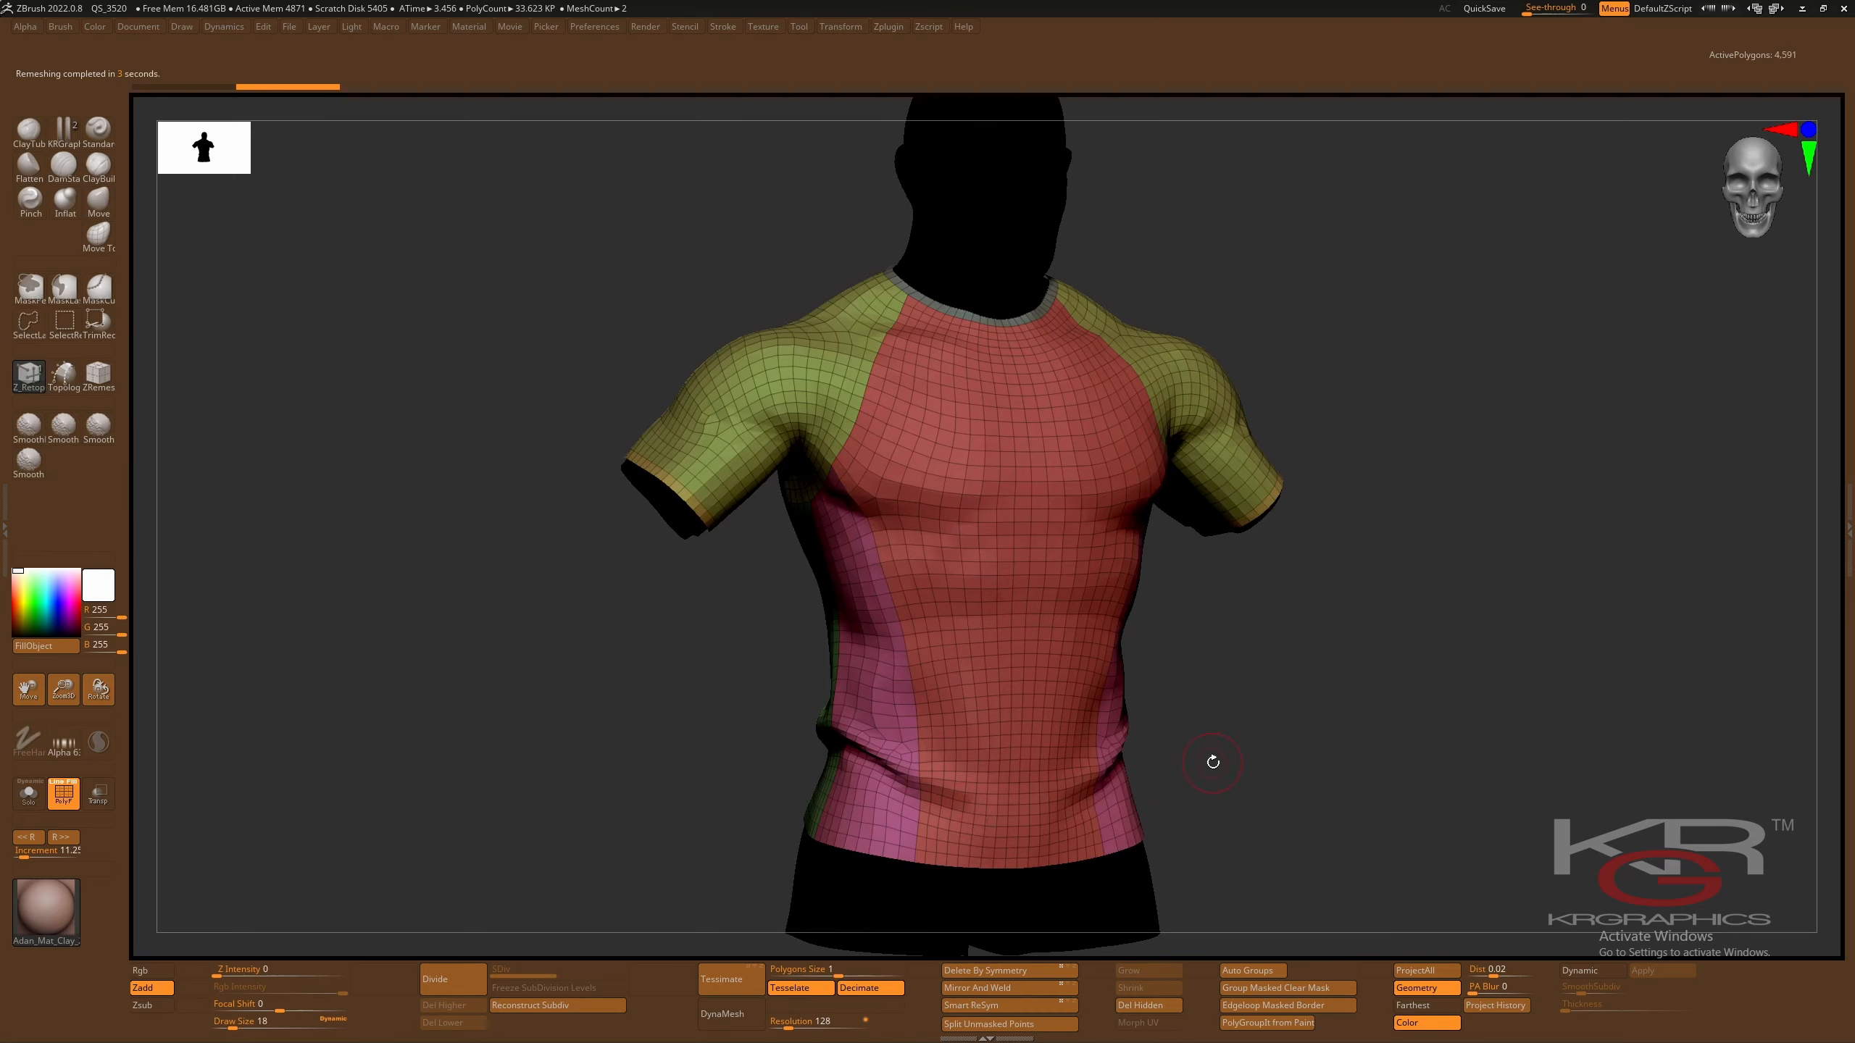
left_click_drag(1212, 763, 1203, 762)
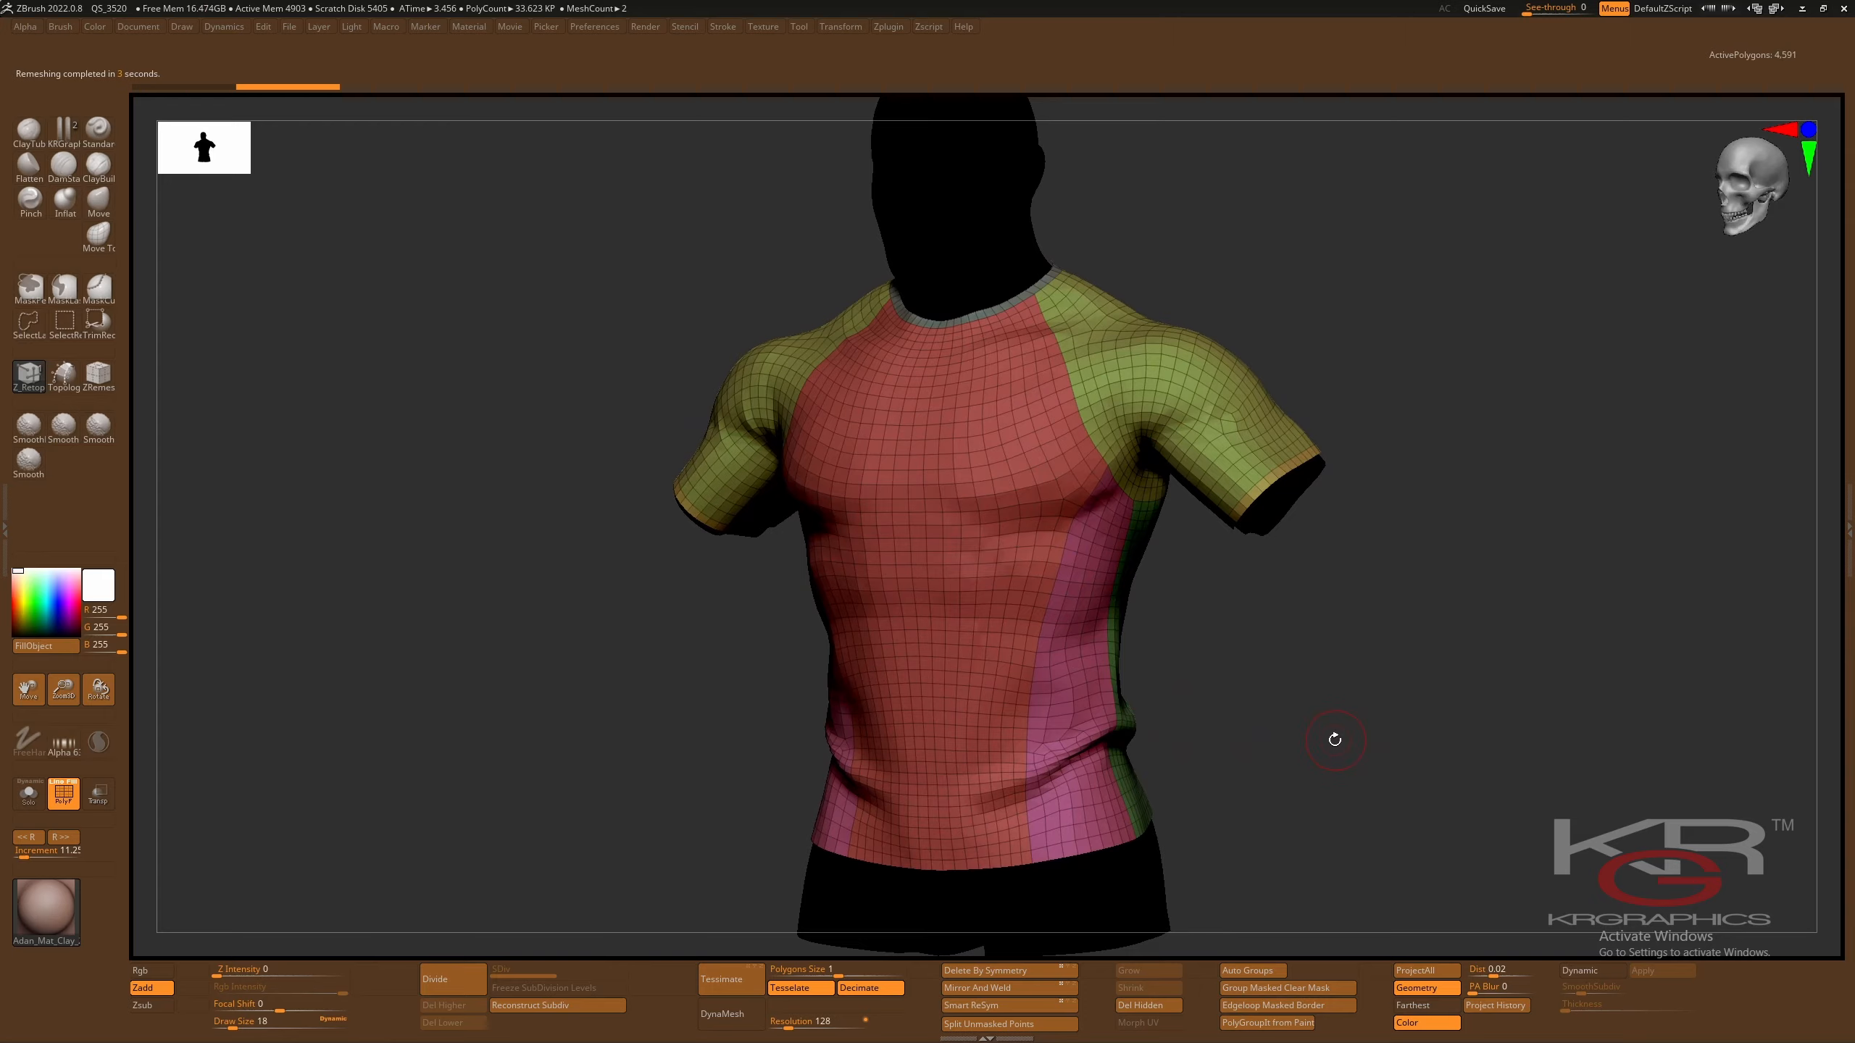
left_click_drag(1302, 745, 1361, 752)
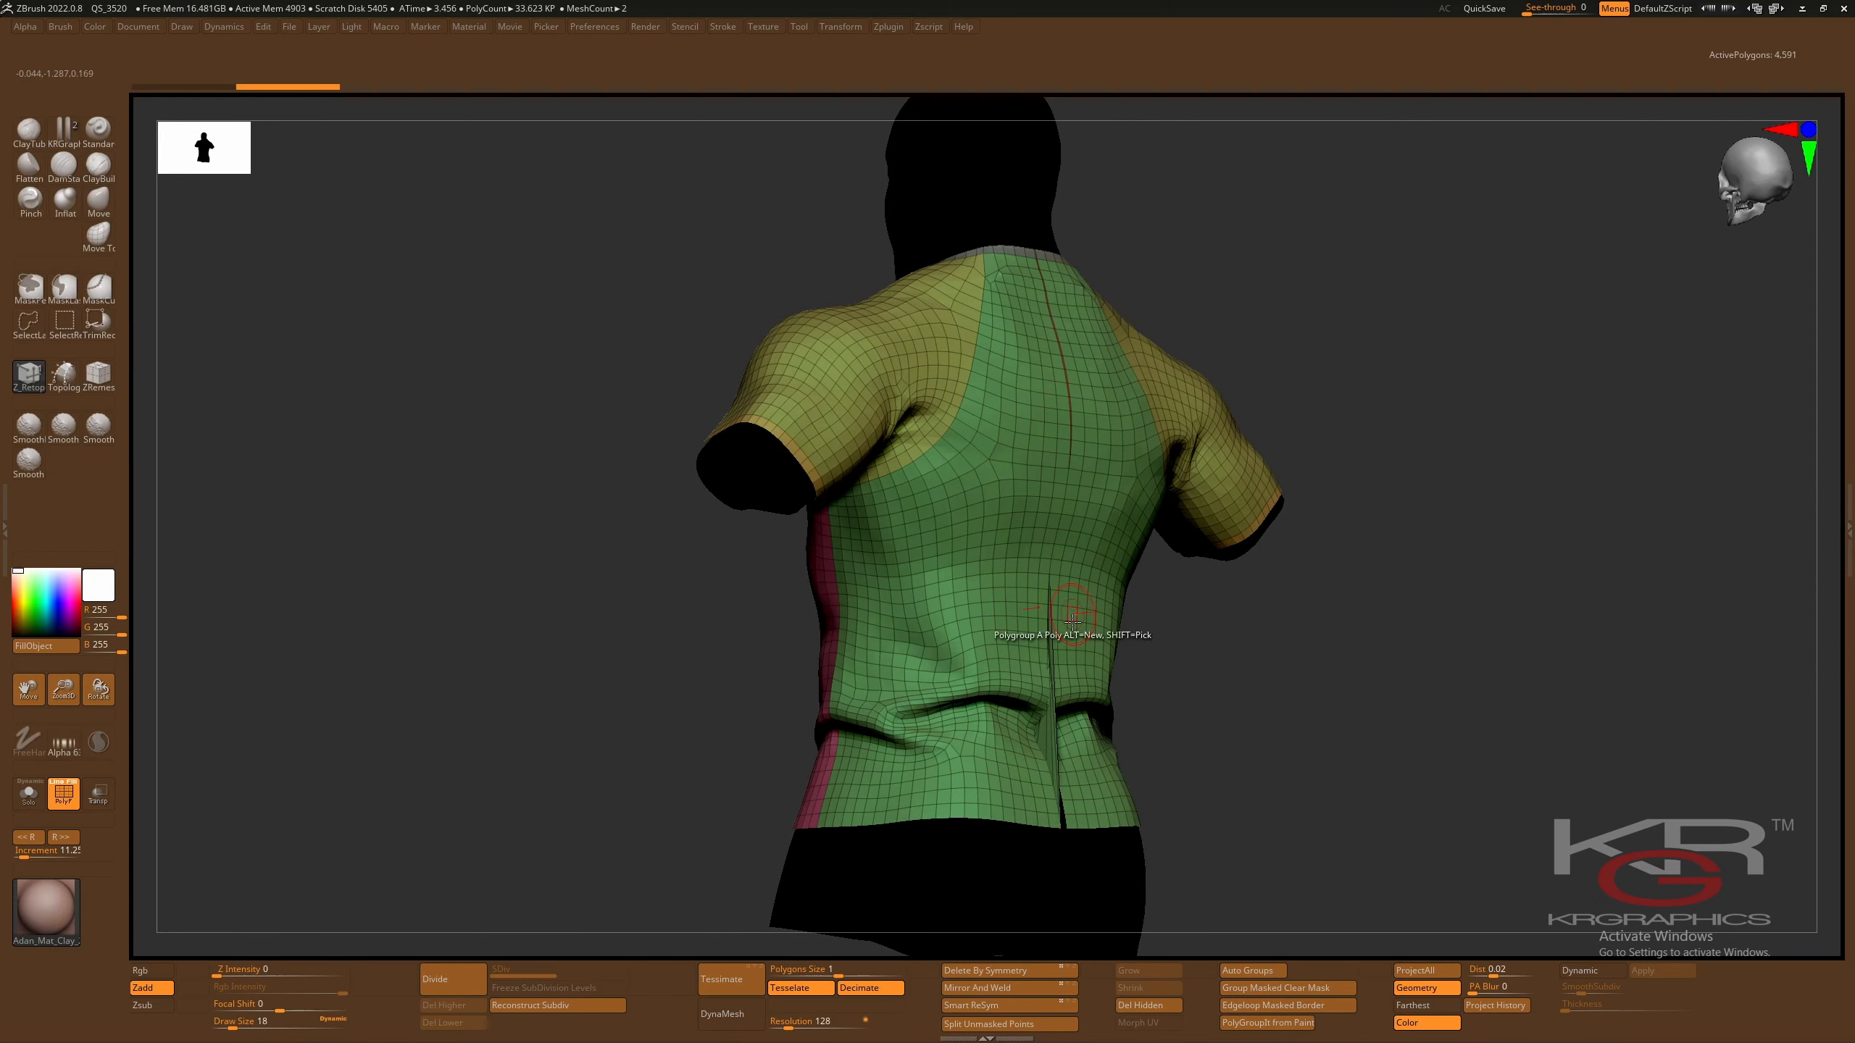
key("ctrl")
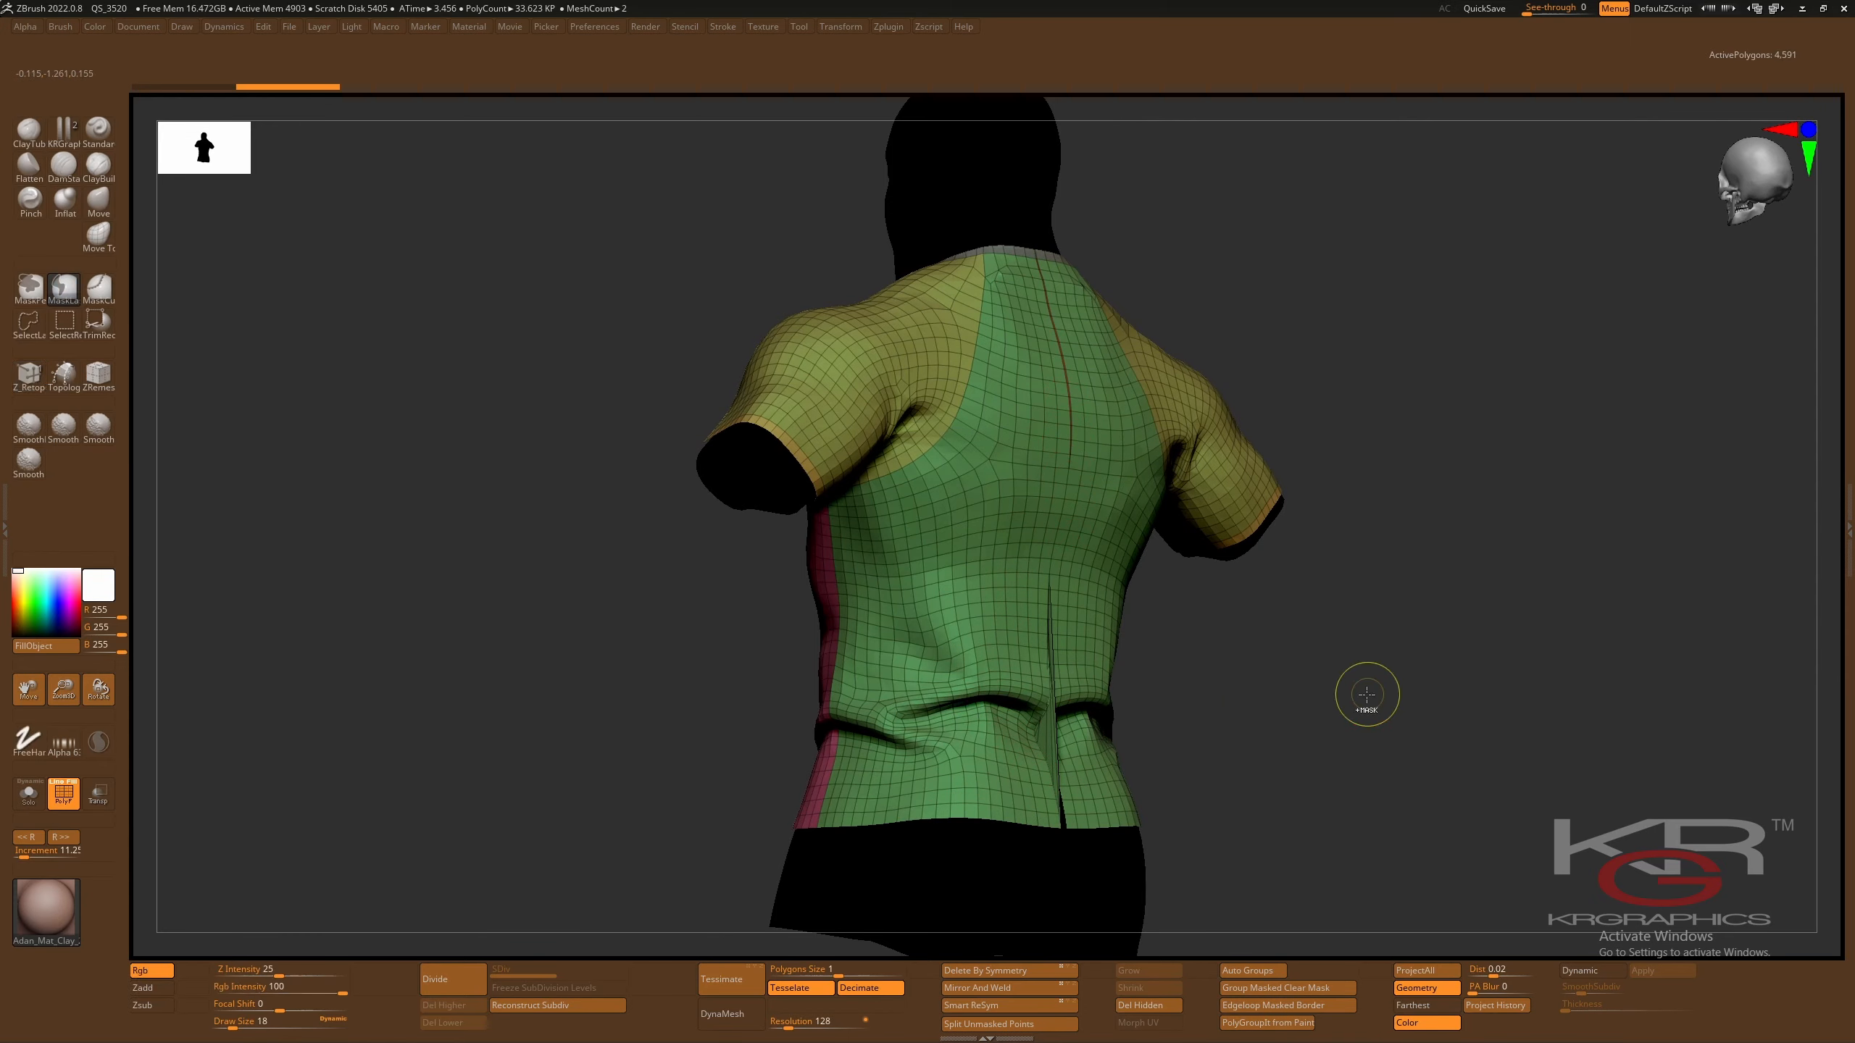
key("ctrl+z")
left_click_drag(1347, 708, 1329, 712)
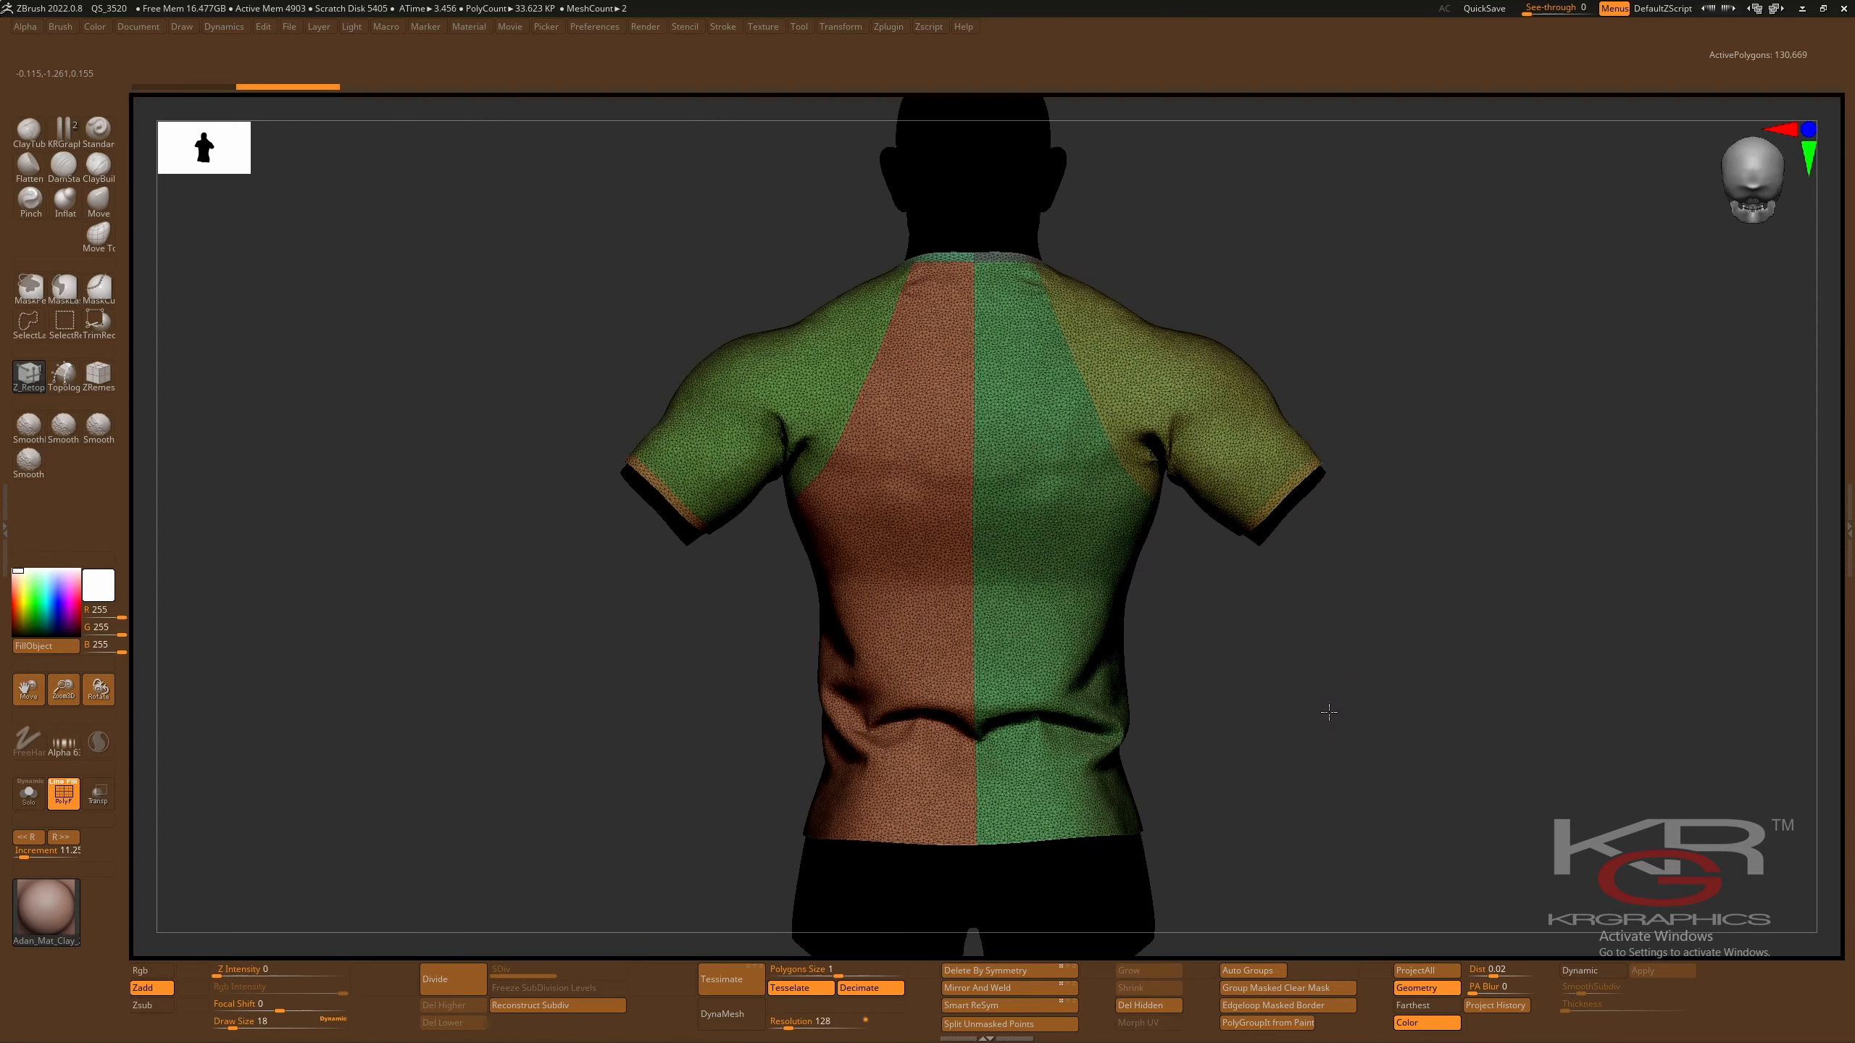
- Apply Mirror And Weld to the full shirt mesh, and look up the Mirror deformation for flipping it
key("ctrl+z")
left_click(998, 988)
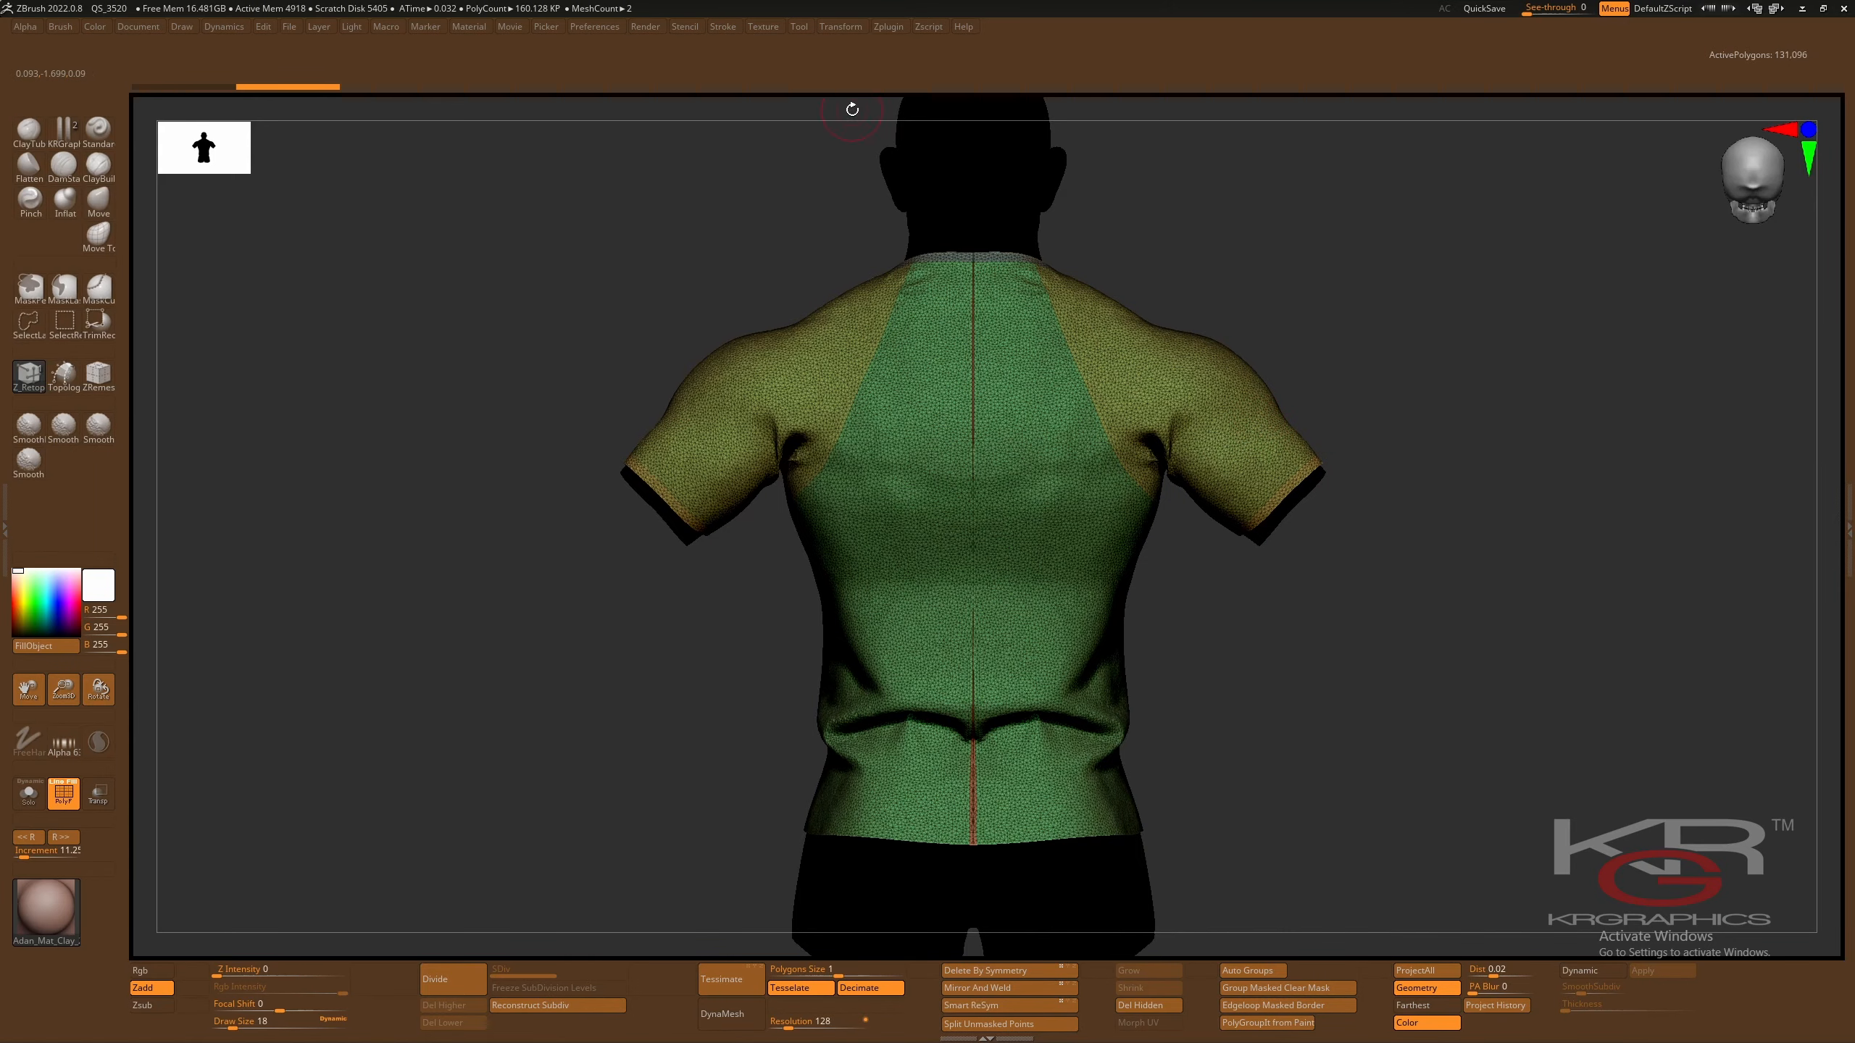
left_click(803, 31)
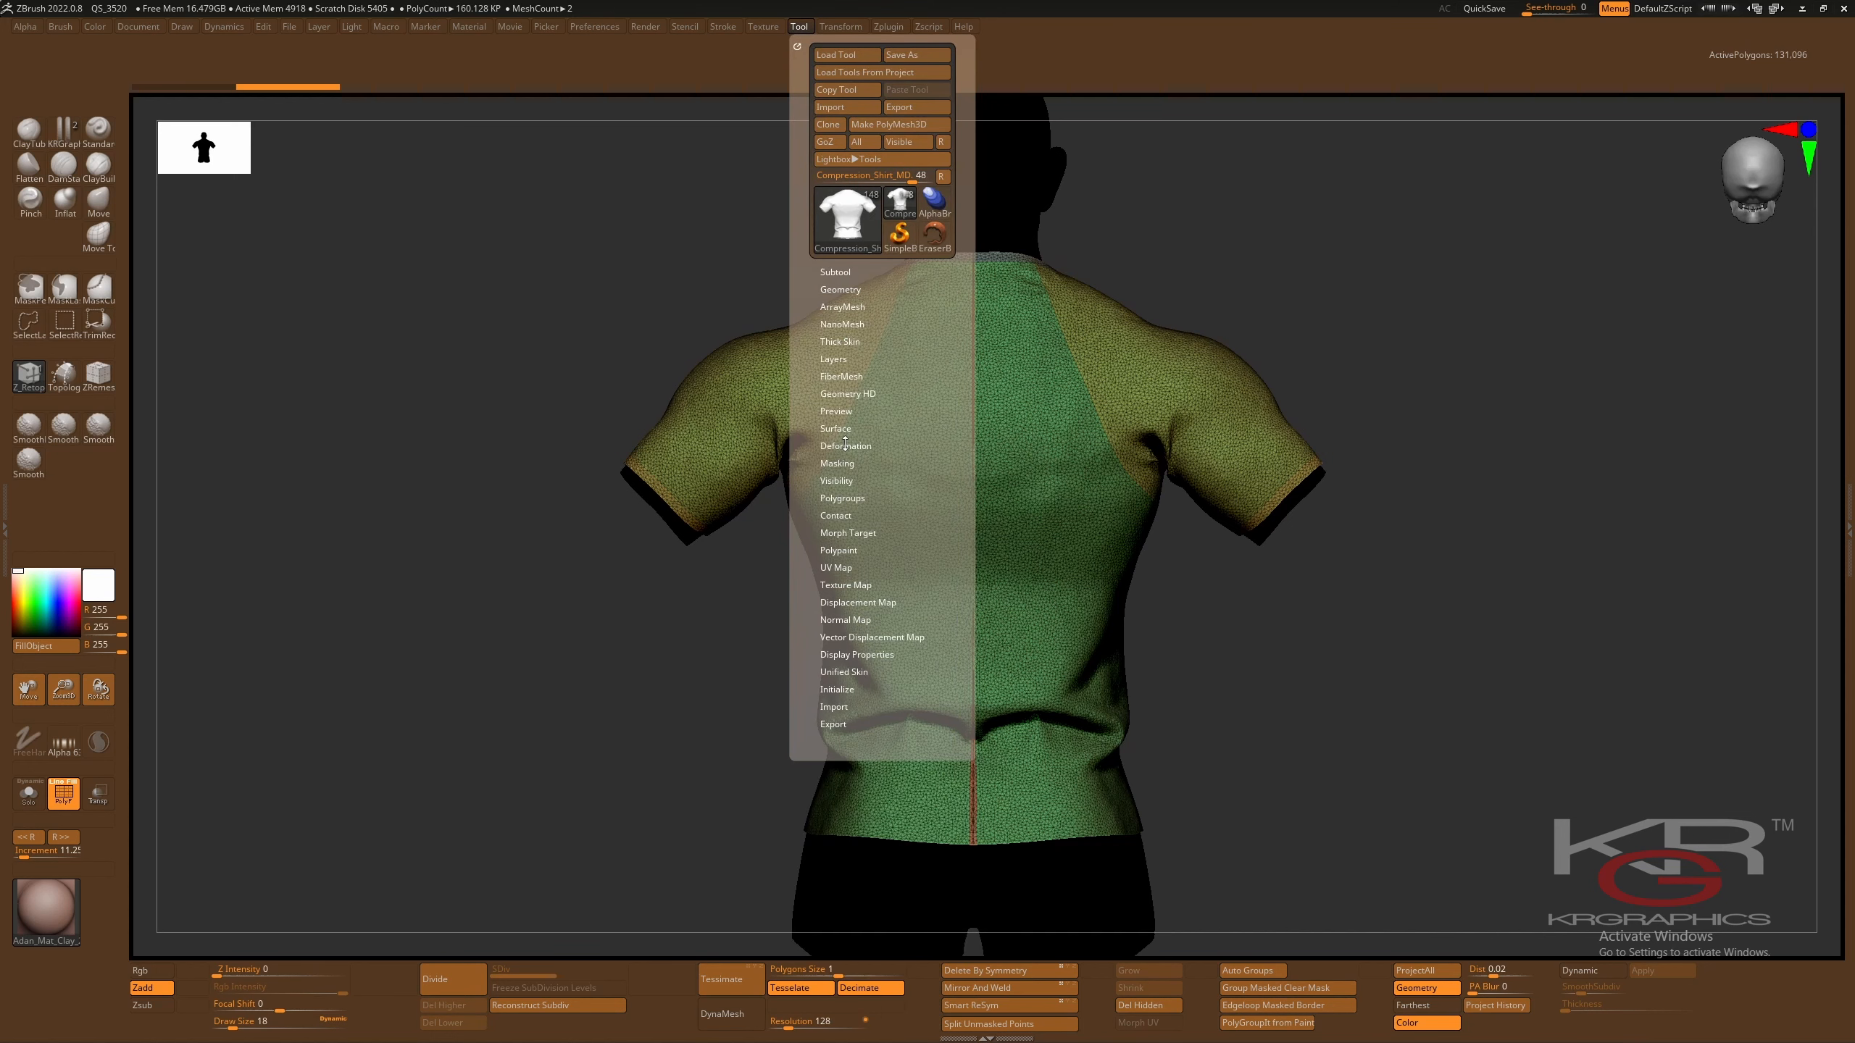
left_click(845, 445)
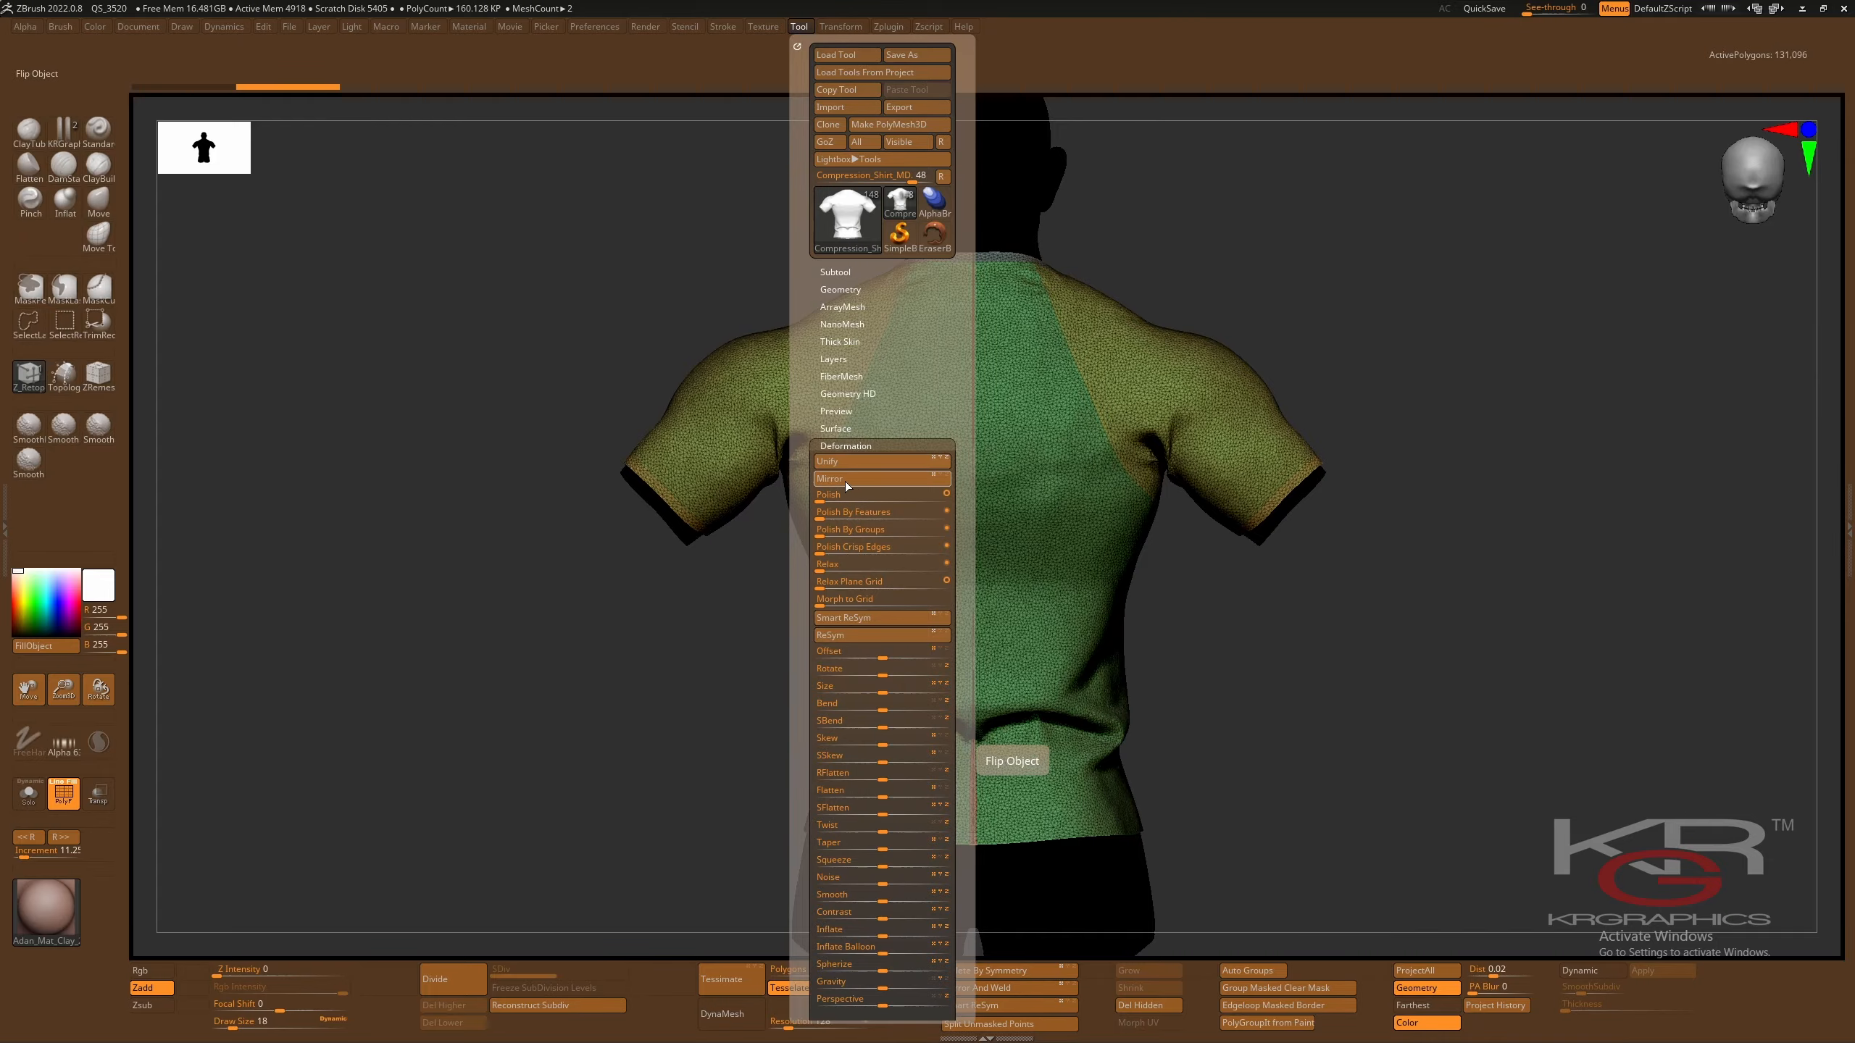
left_click(868, 483)
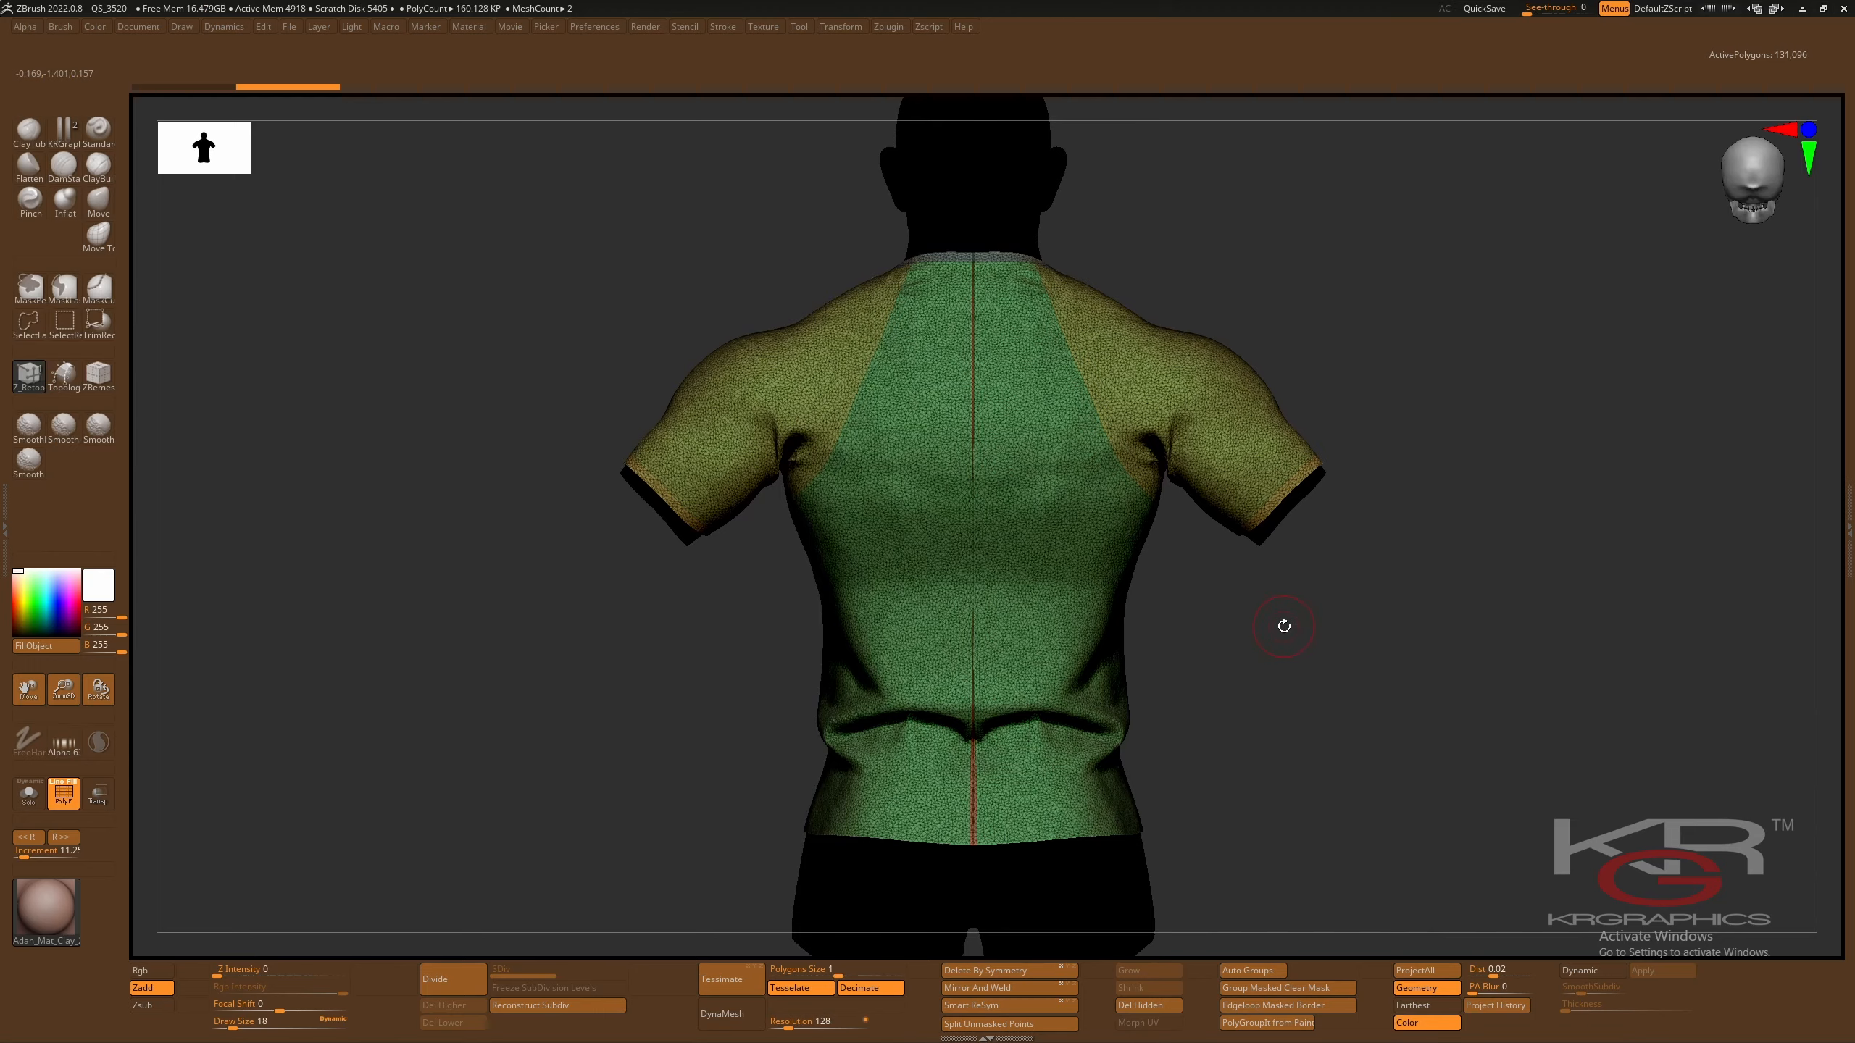
mouse_move(1286, 633)
left_mouse_down()
mouse_move(1241, 636)
mouse_move(1287, 634)
left_mouse_up()
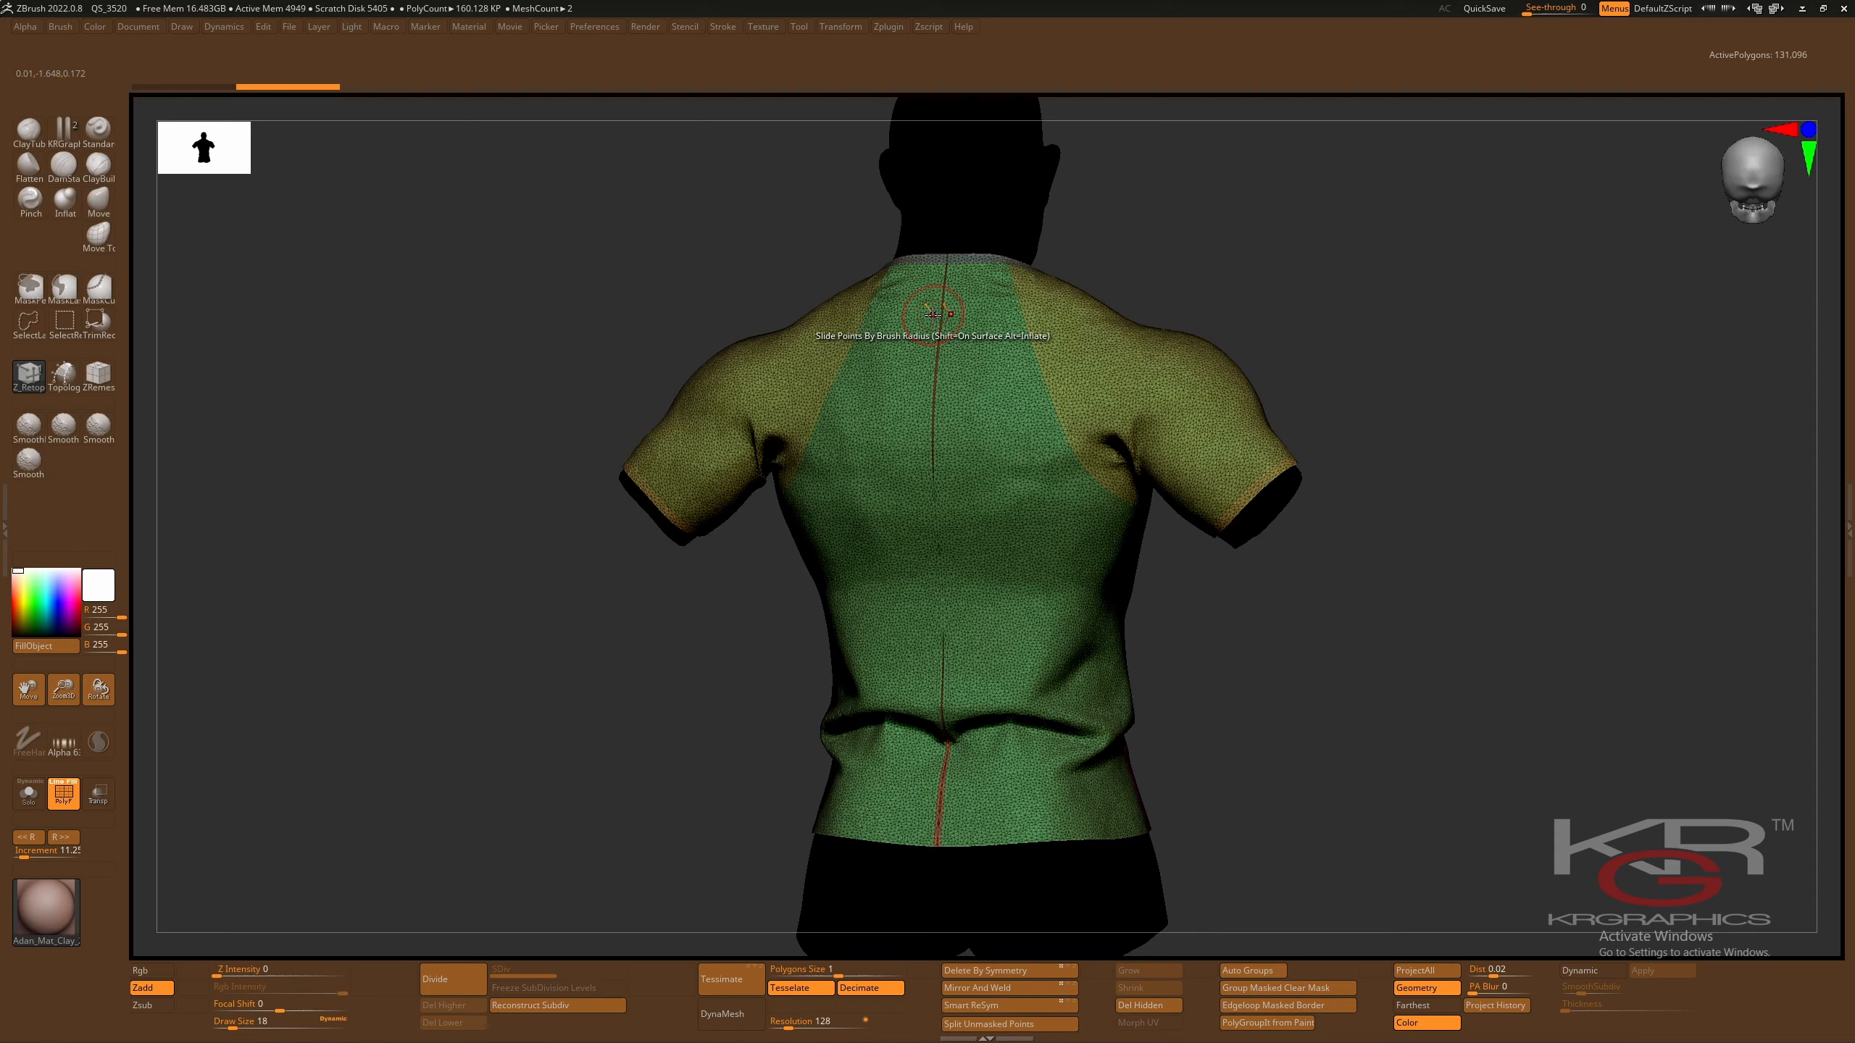
left_click_drag(1287, 617, 1292, 625)
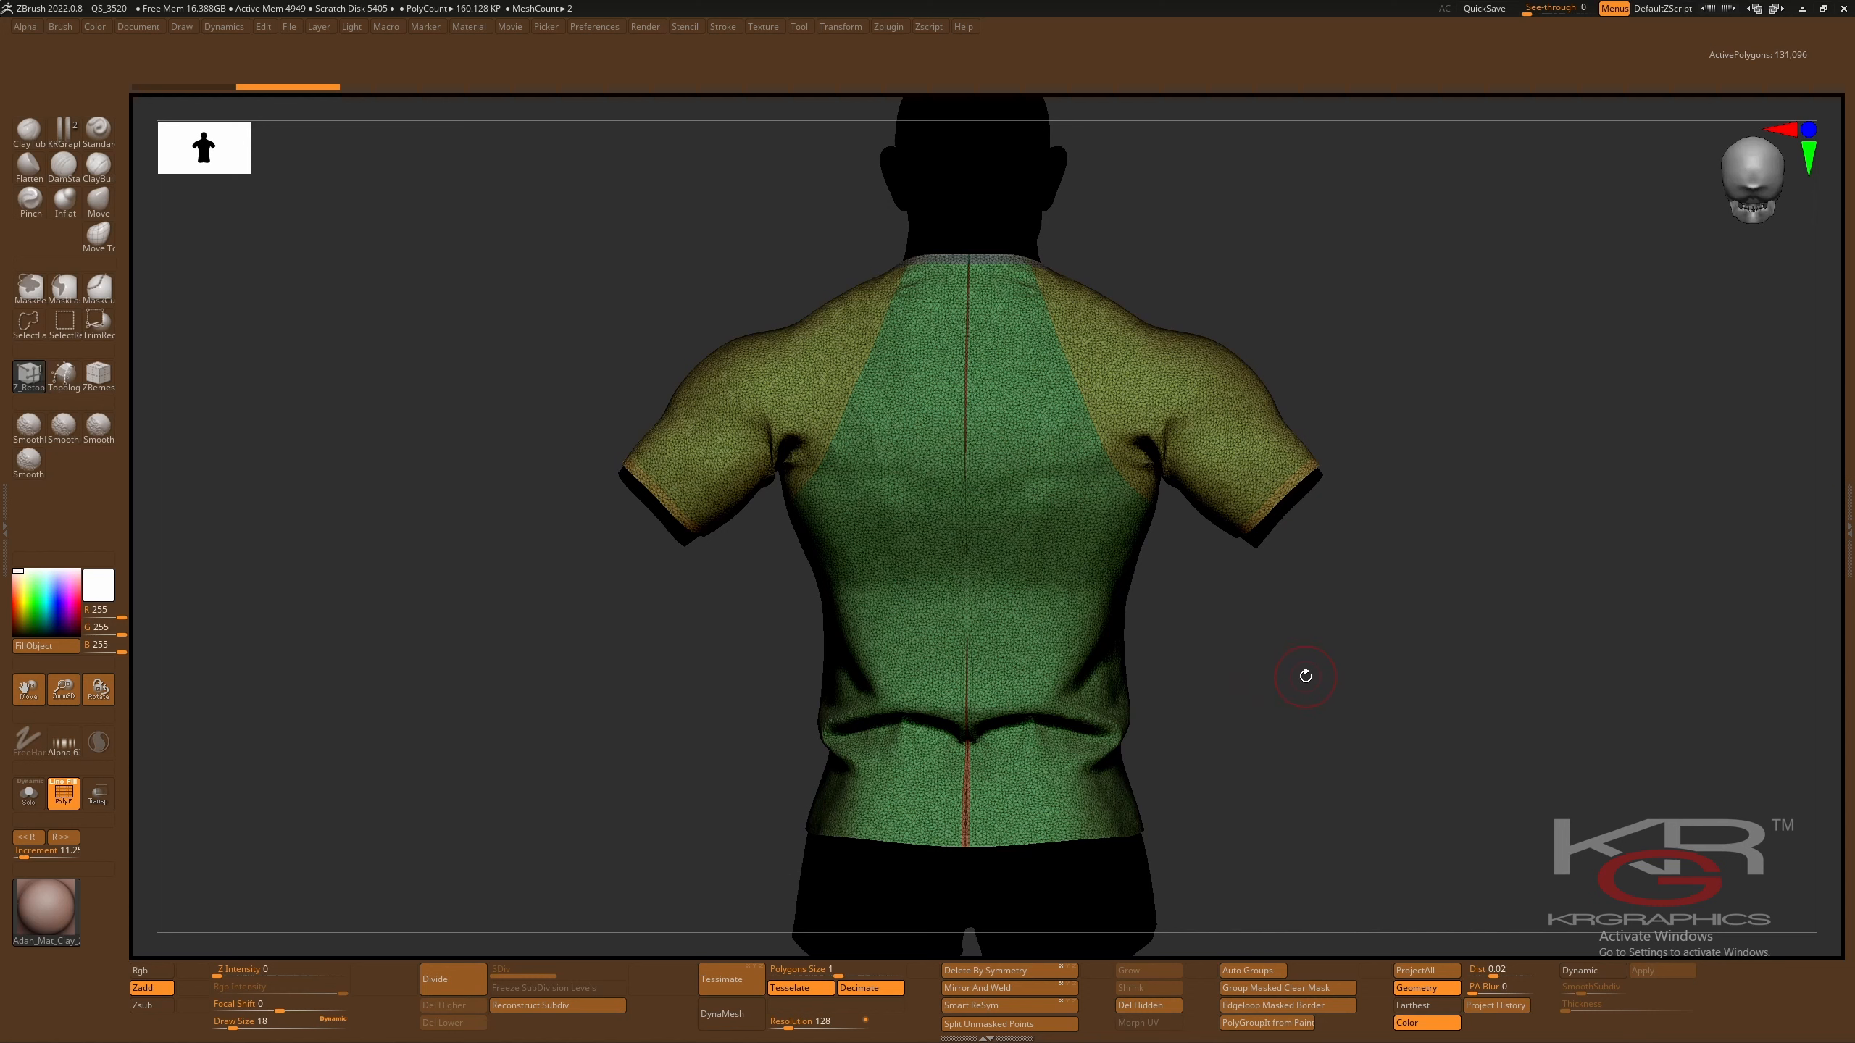
- Isolate the shirt's back panel together with the thin polygroup strip along its centre, using rectangle selection
key("ctrl+shift")
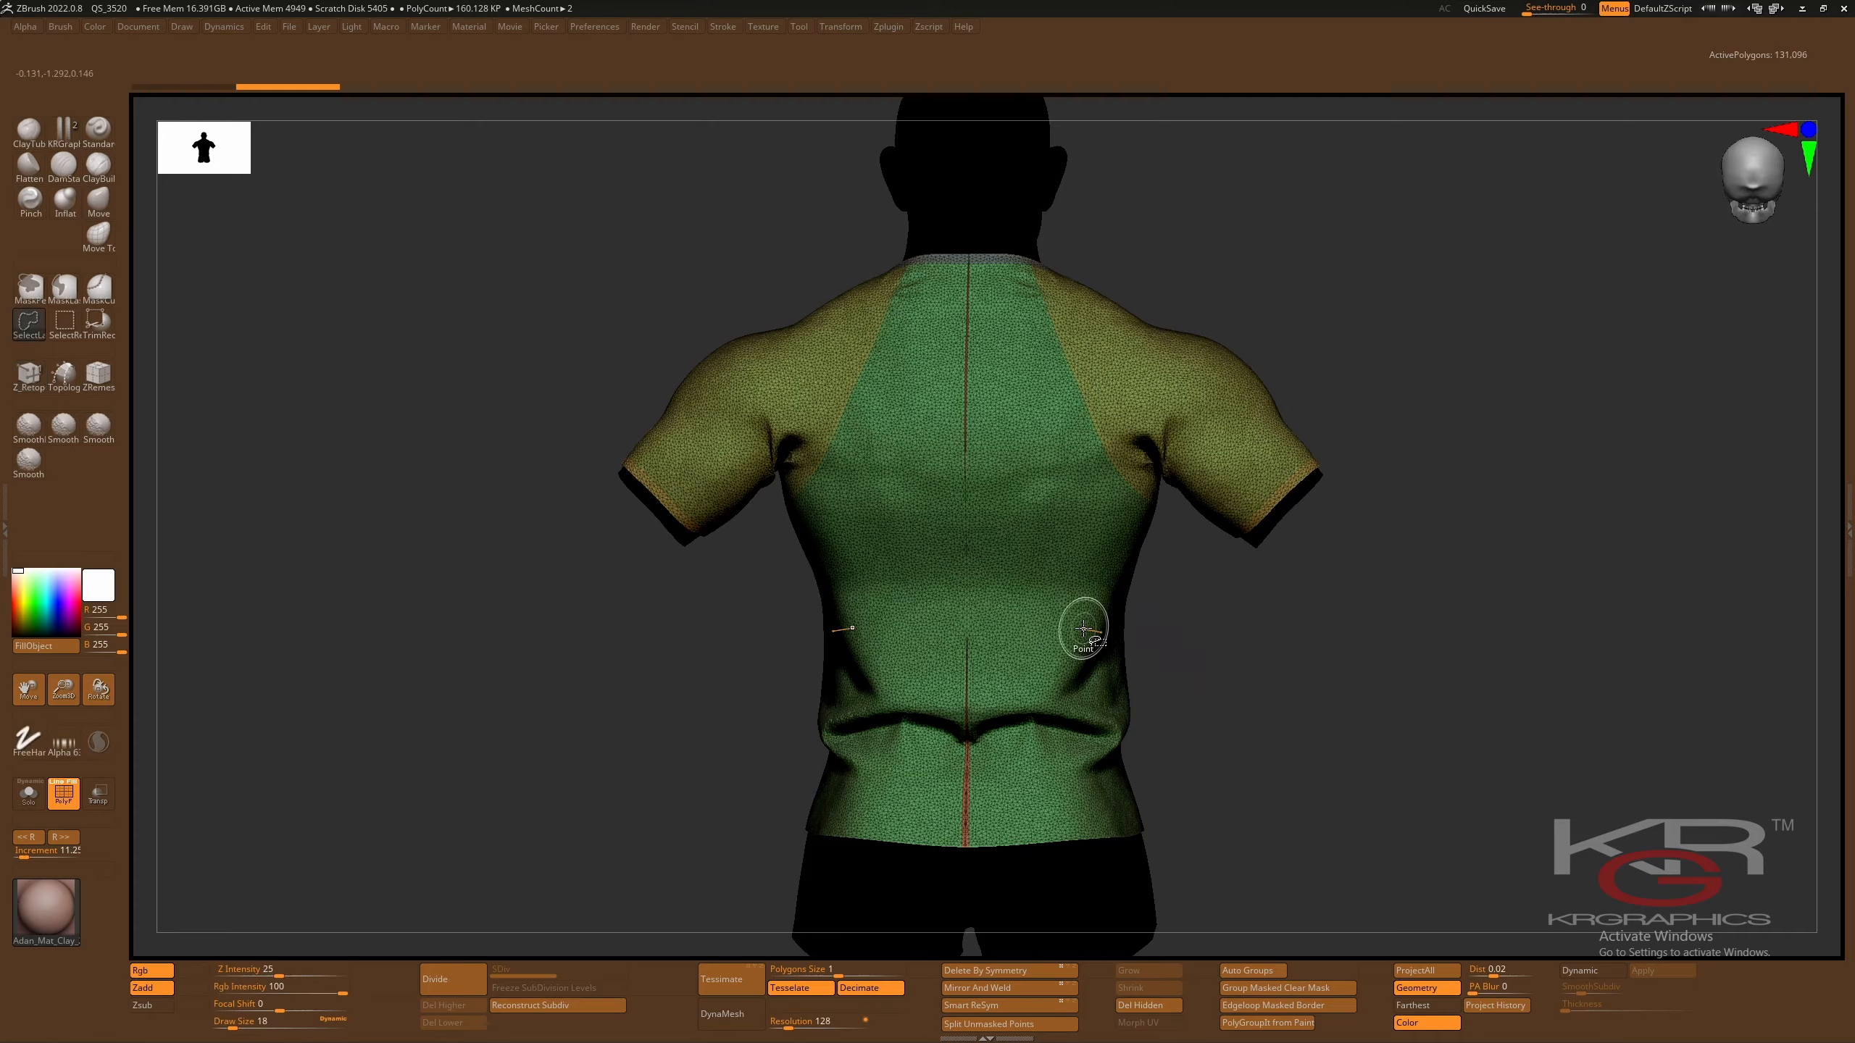
left_click(65, 320)
left_click(1026, 577, "ctrl+shift")
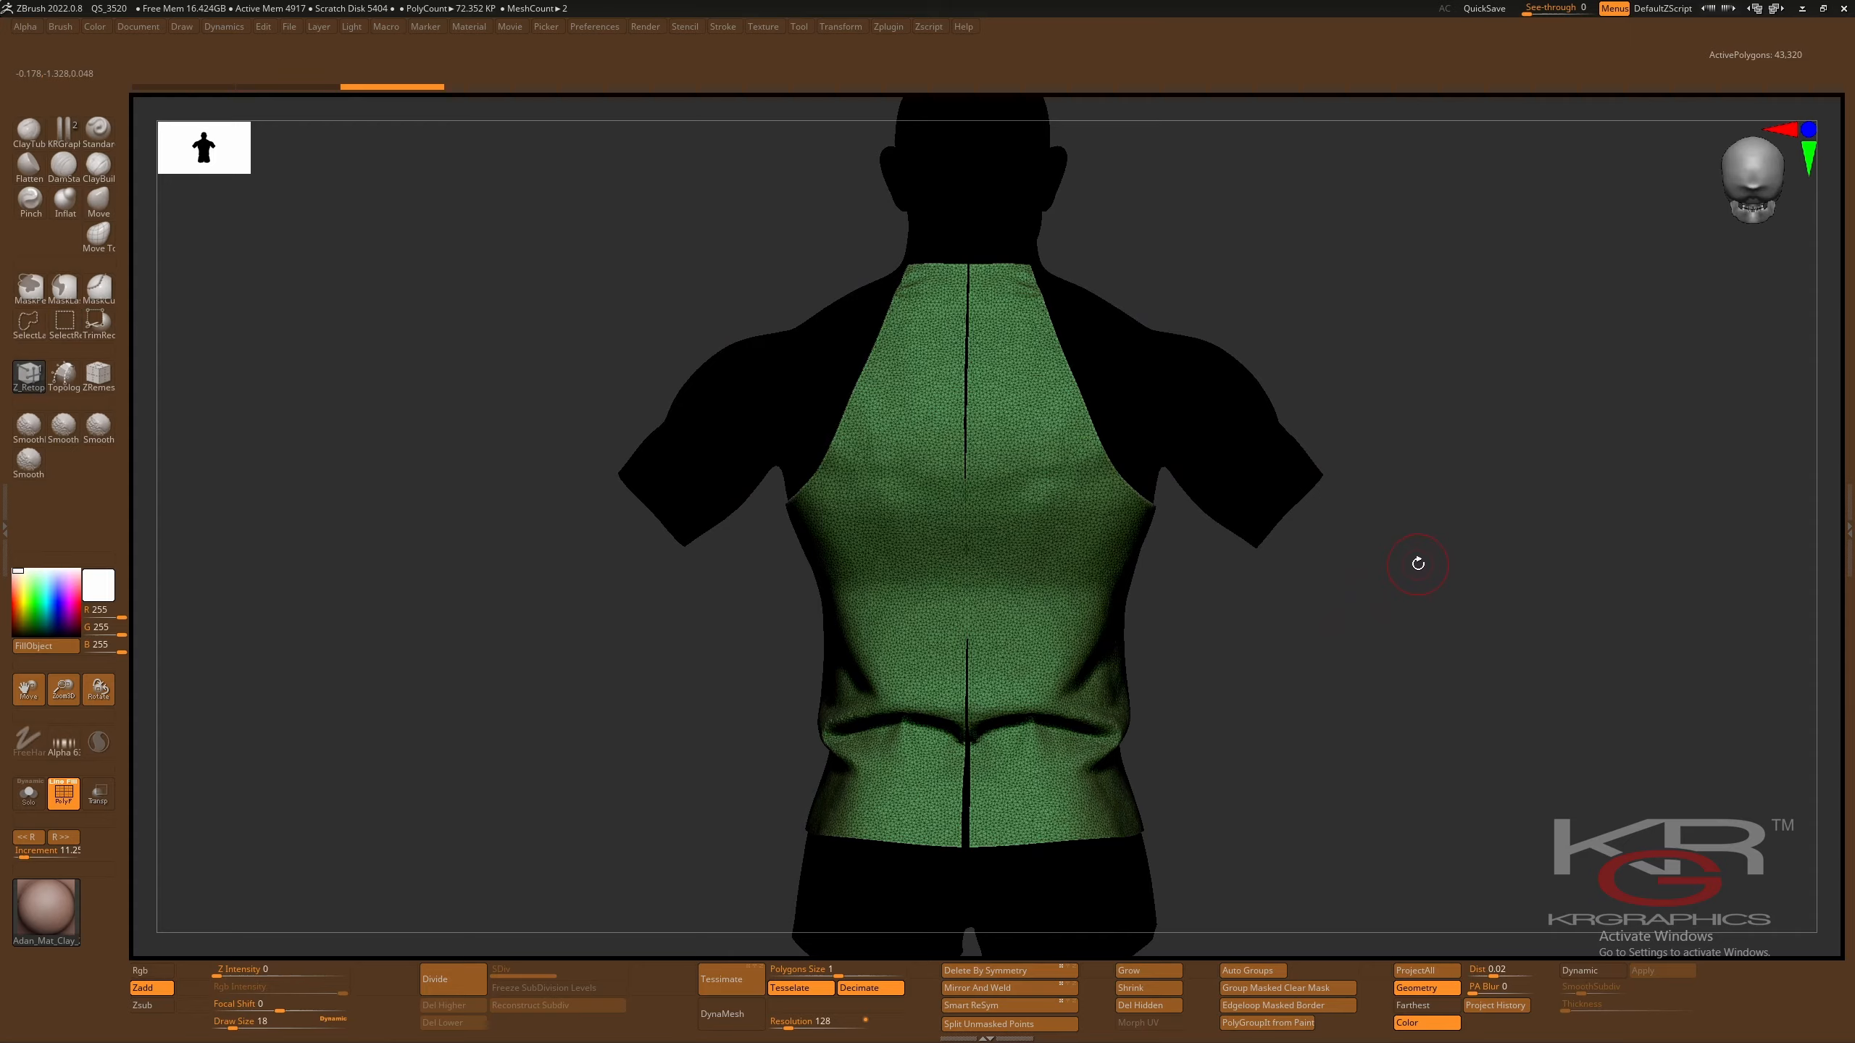
key("ctrl+shift")
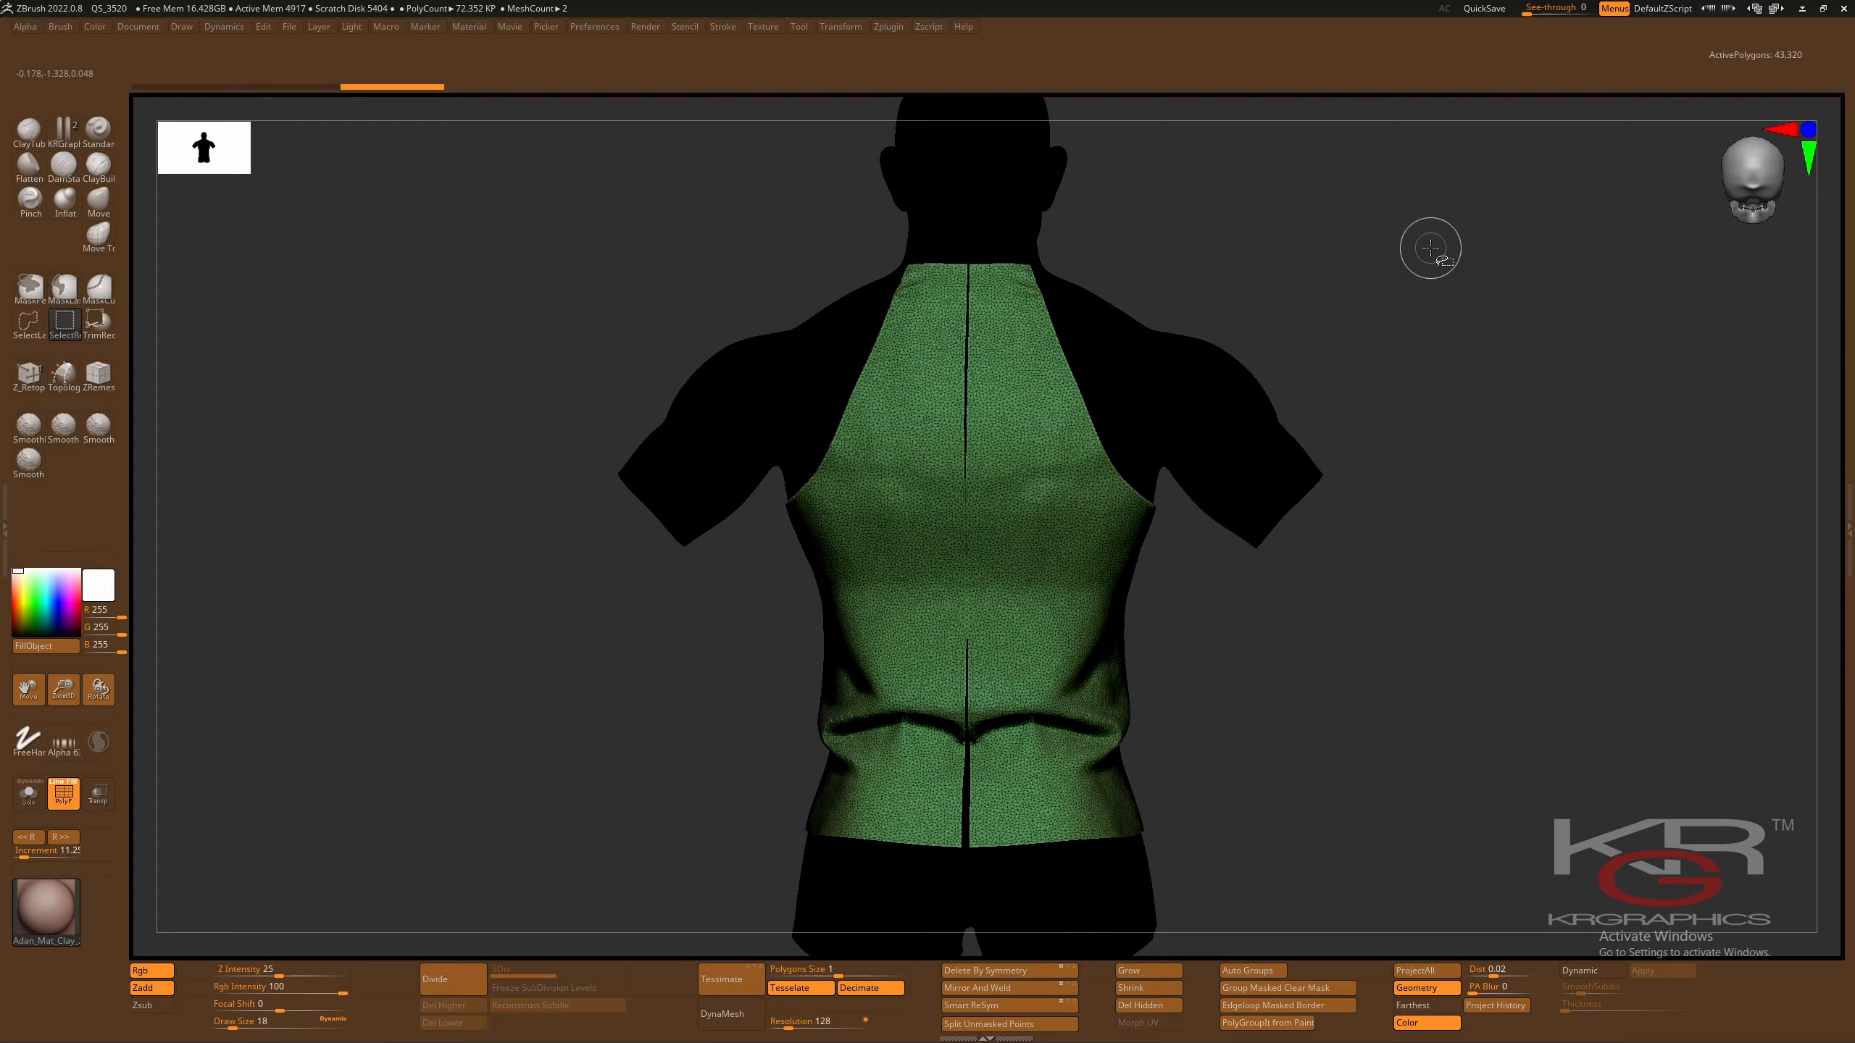
left_click_drag(1429, 248, 1604, 475, "ctrl+shift")
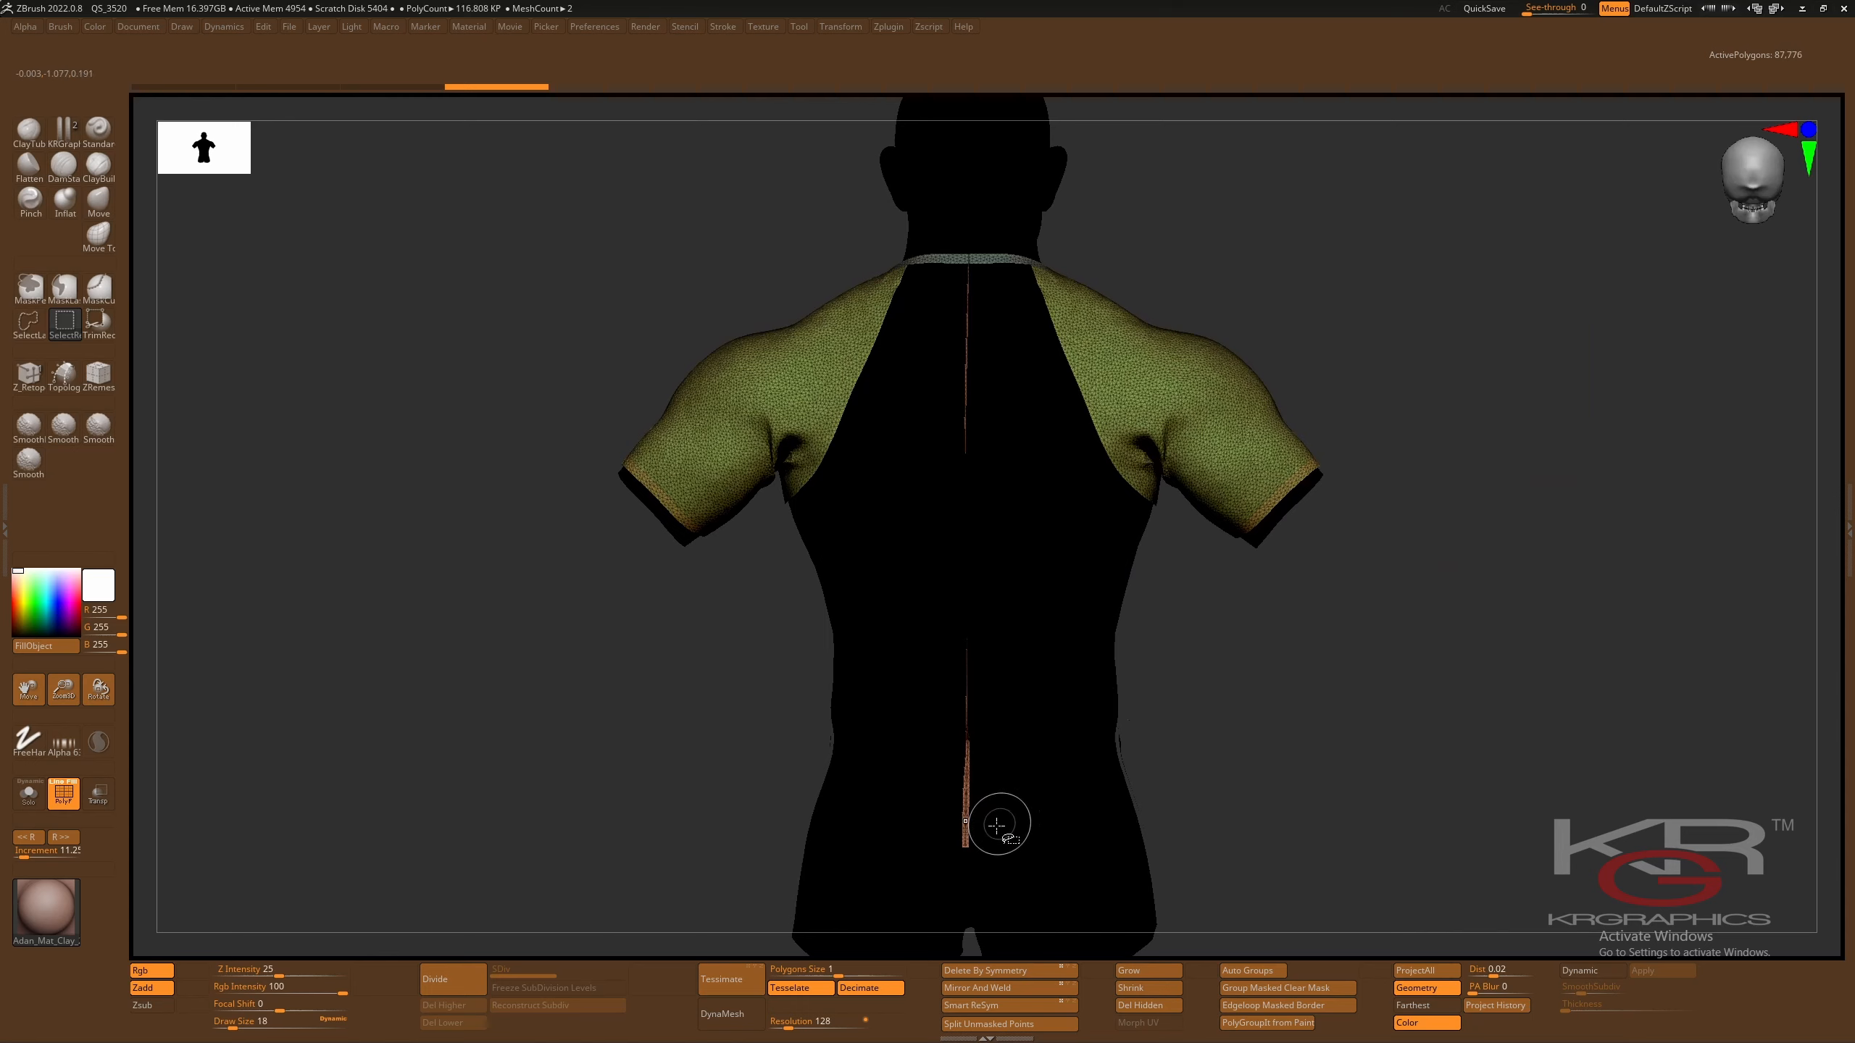
left_click(1320, 745, "ctrl+shift")
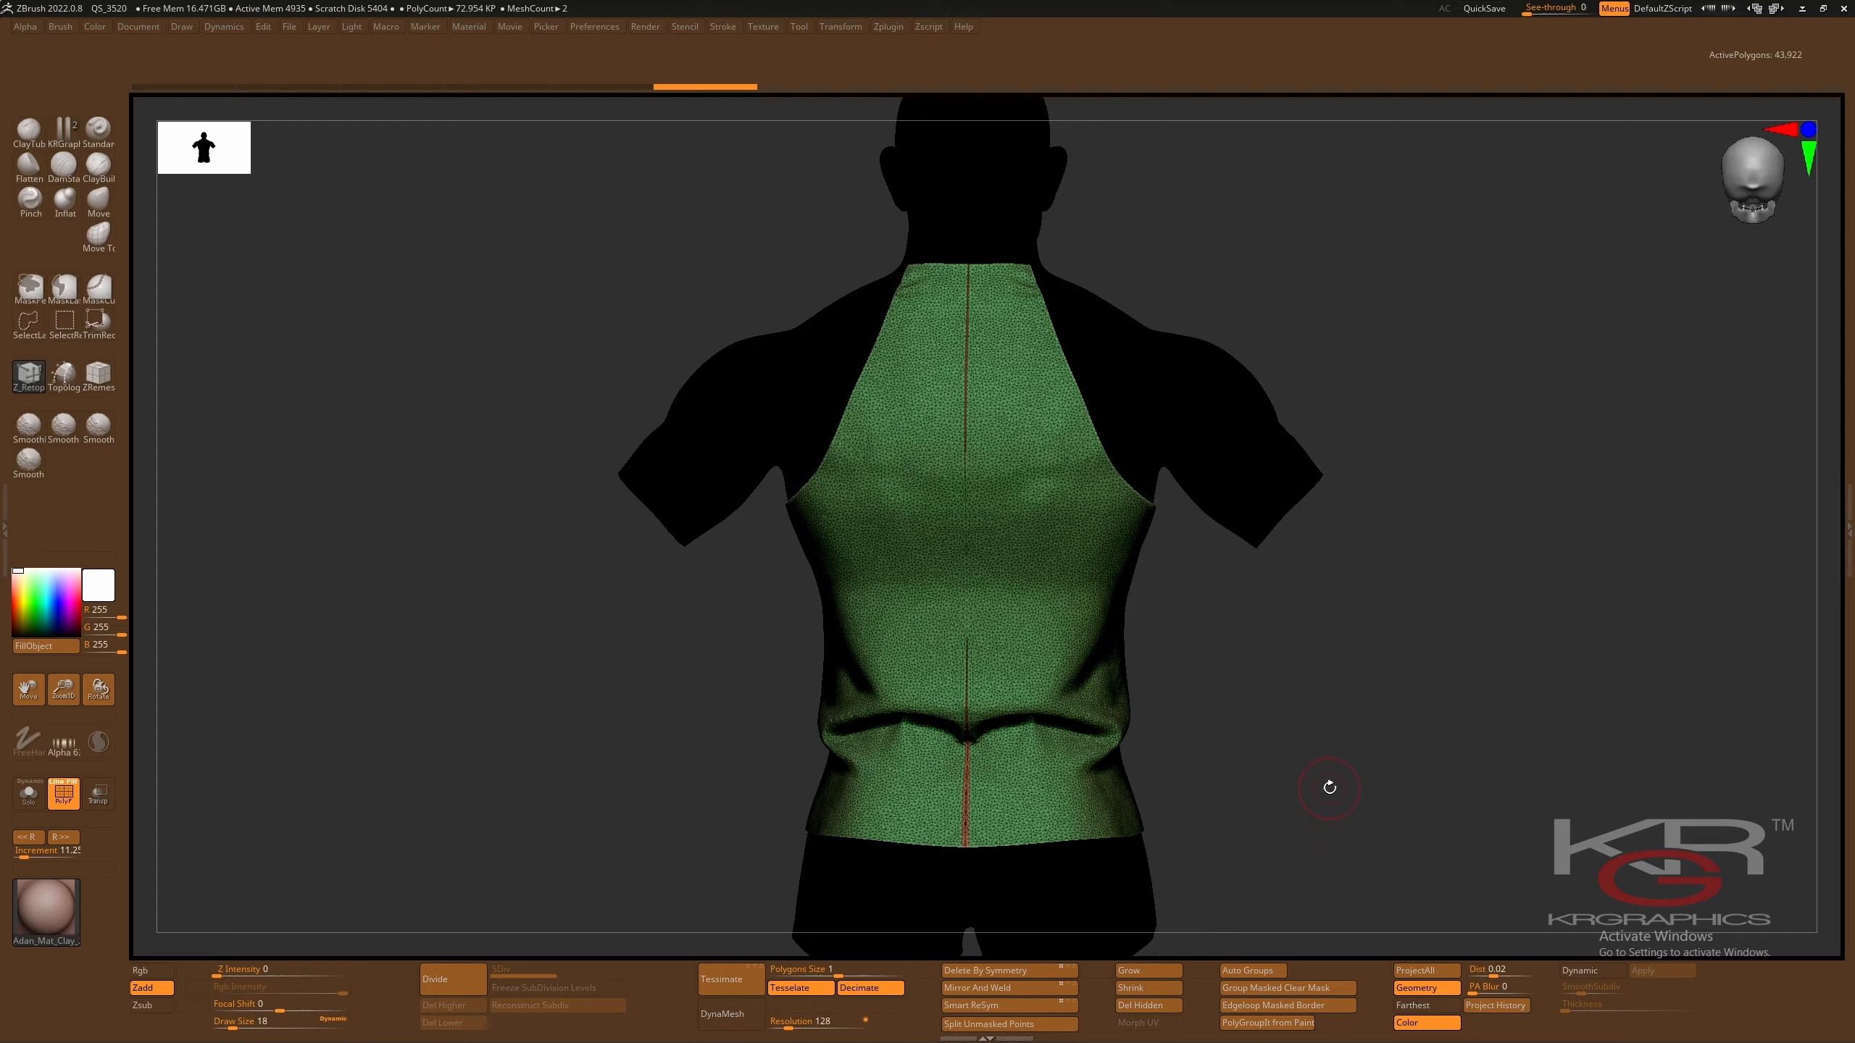
- Merge the visible back panel and centre strip into a single polygroup and unhide the rest of the shirt
key("ctrl")
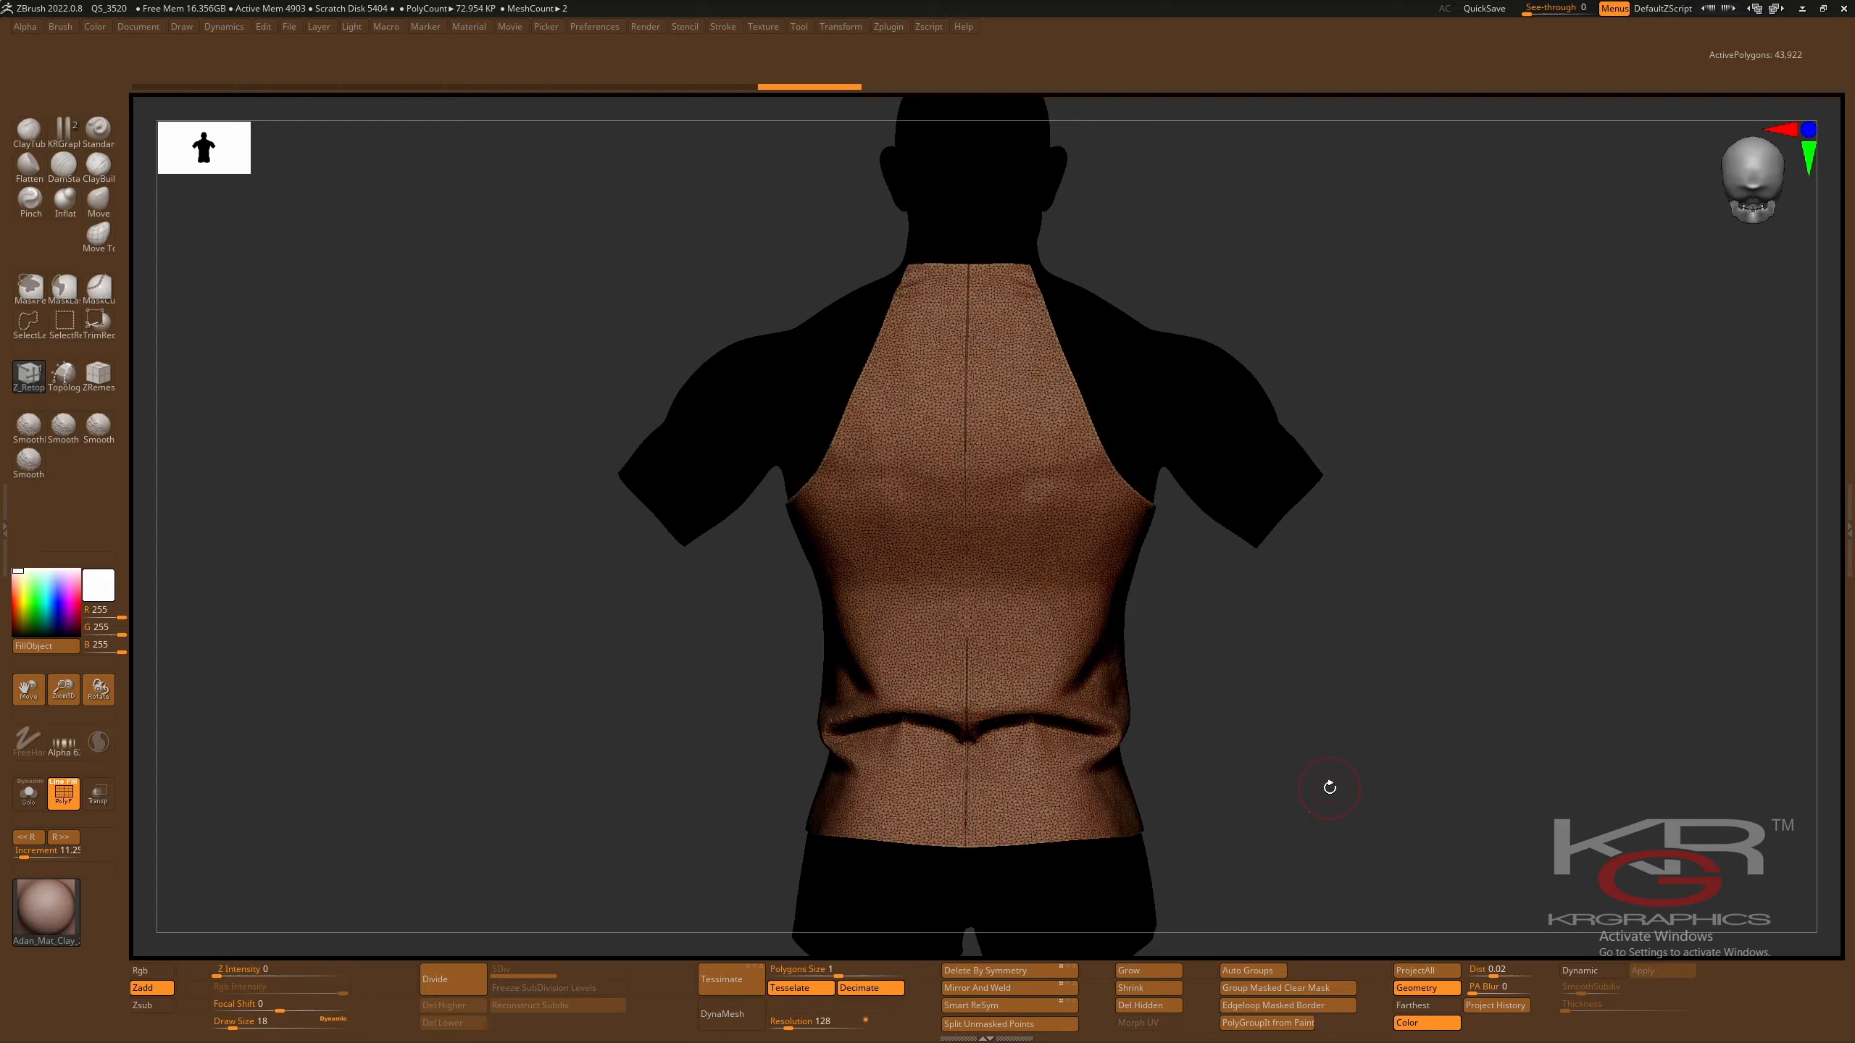
left_click_drag(1325, 778, 1307, 789)
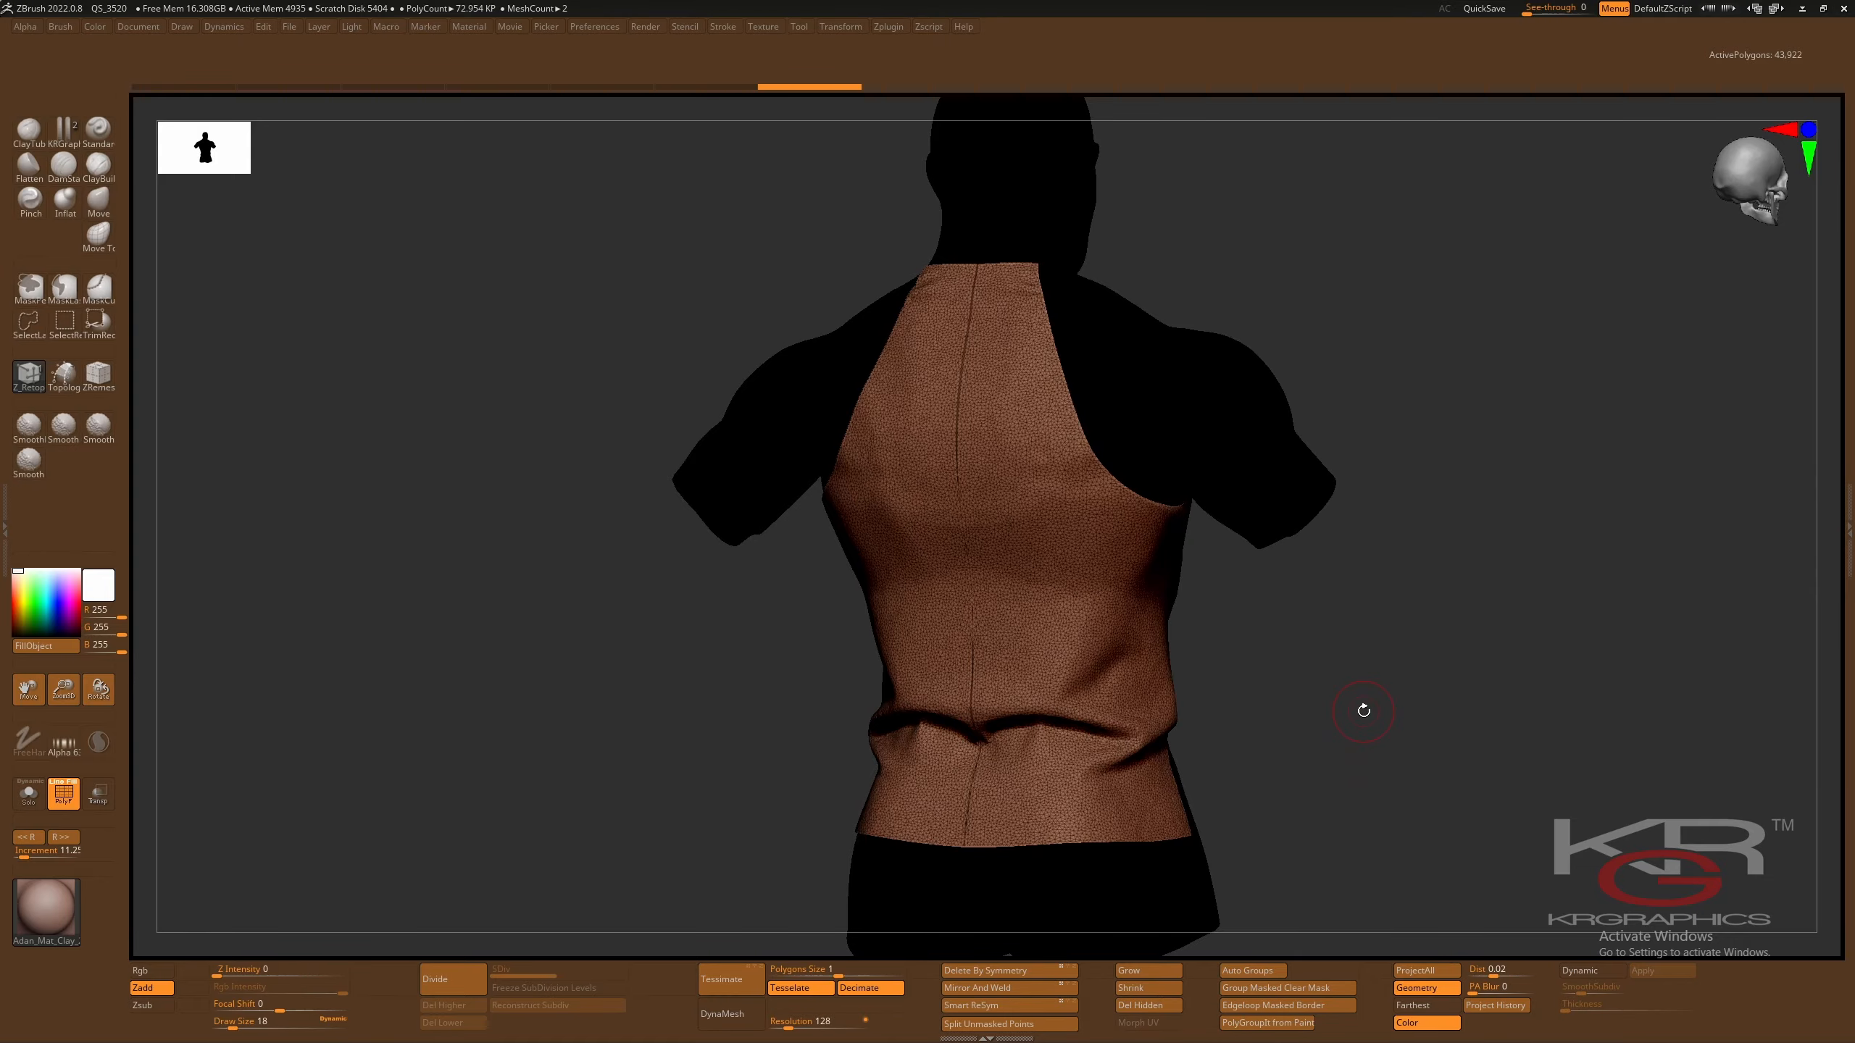
left_click(1362, 712, "ctrl+shift")
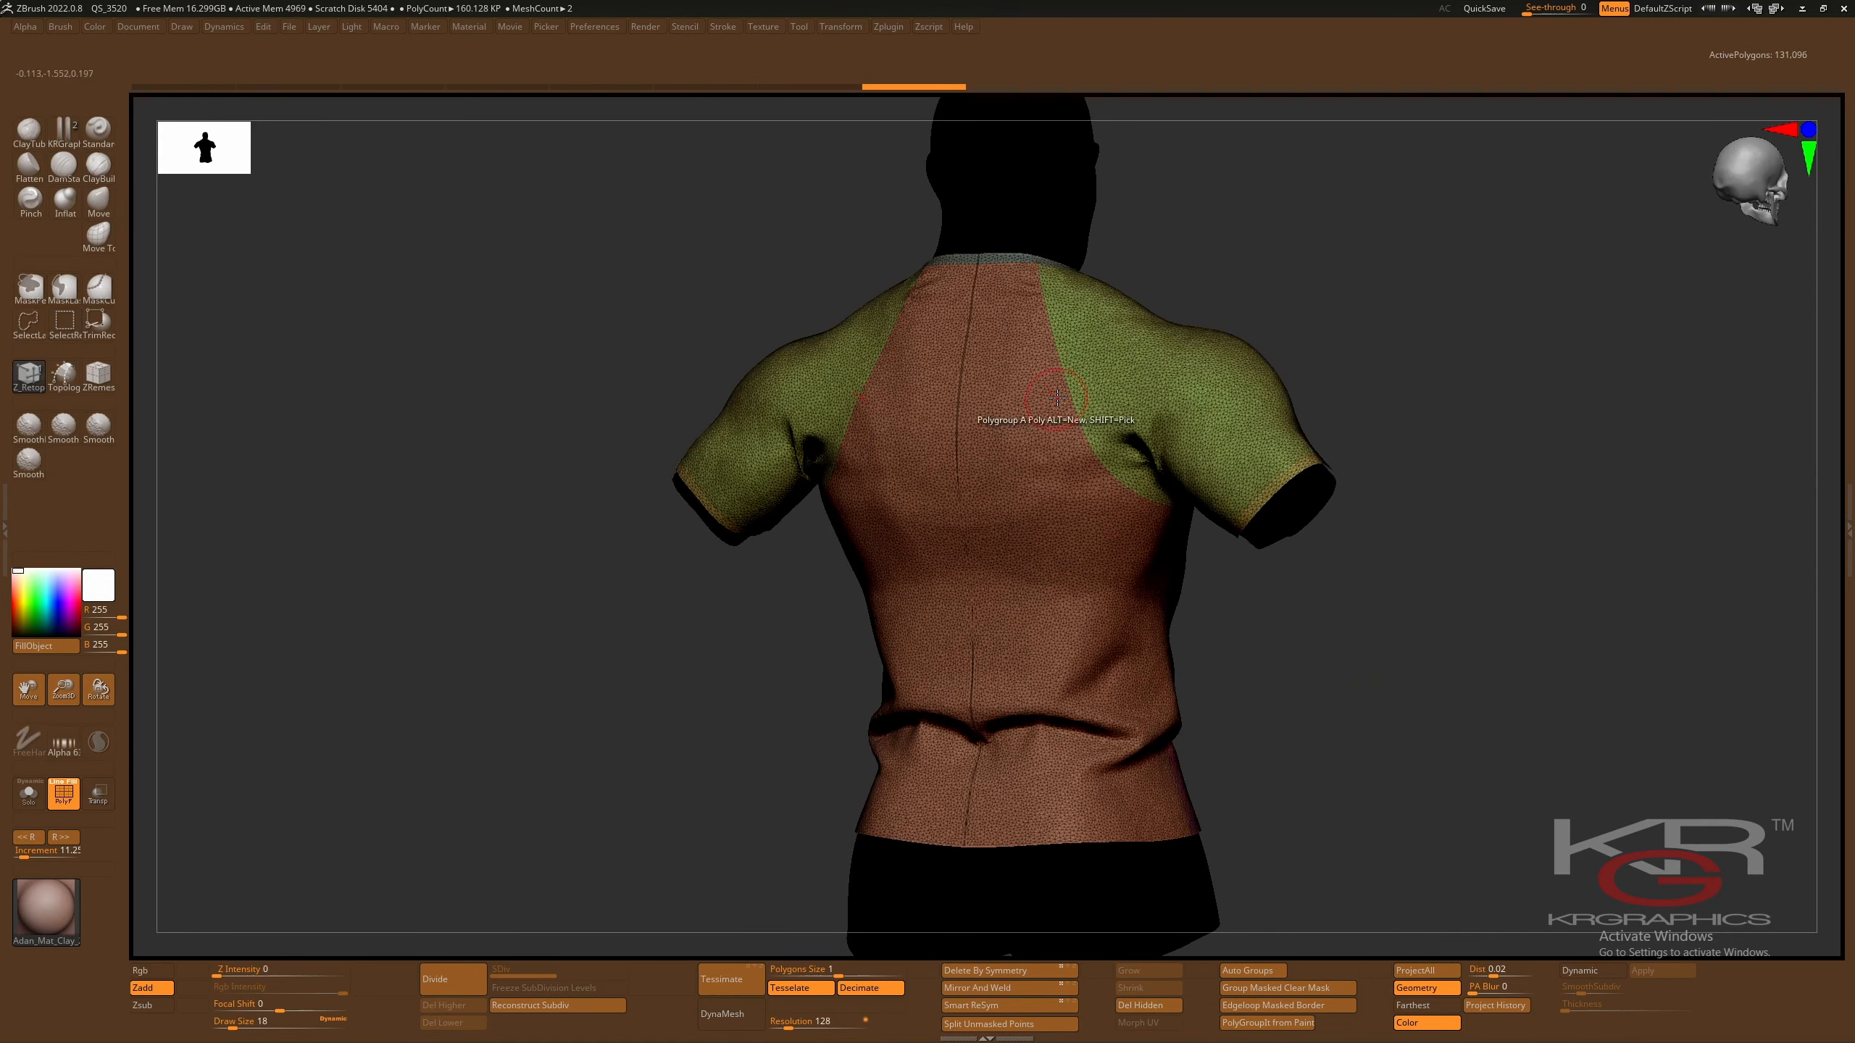
- Isolate the neck collar with its centre strip, group them as one polygroup, and show the whole shirt again
right_click_drag(1440, 630, 1479, 717, "ctrl")
right_click_drag(1549, 256, 1408, 638, "alt")
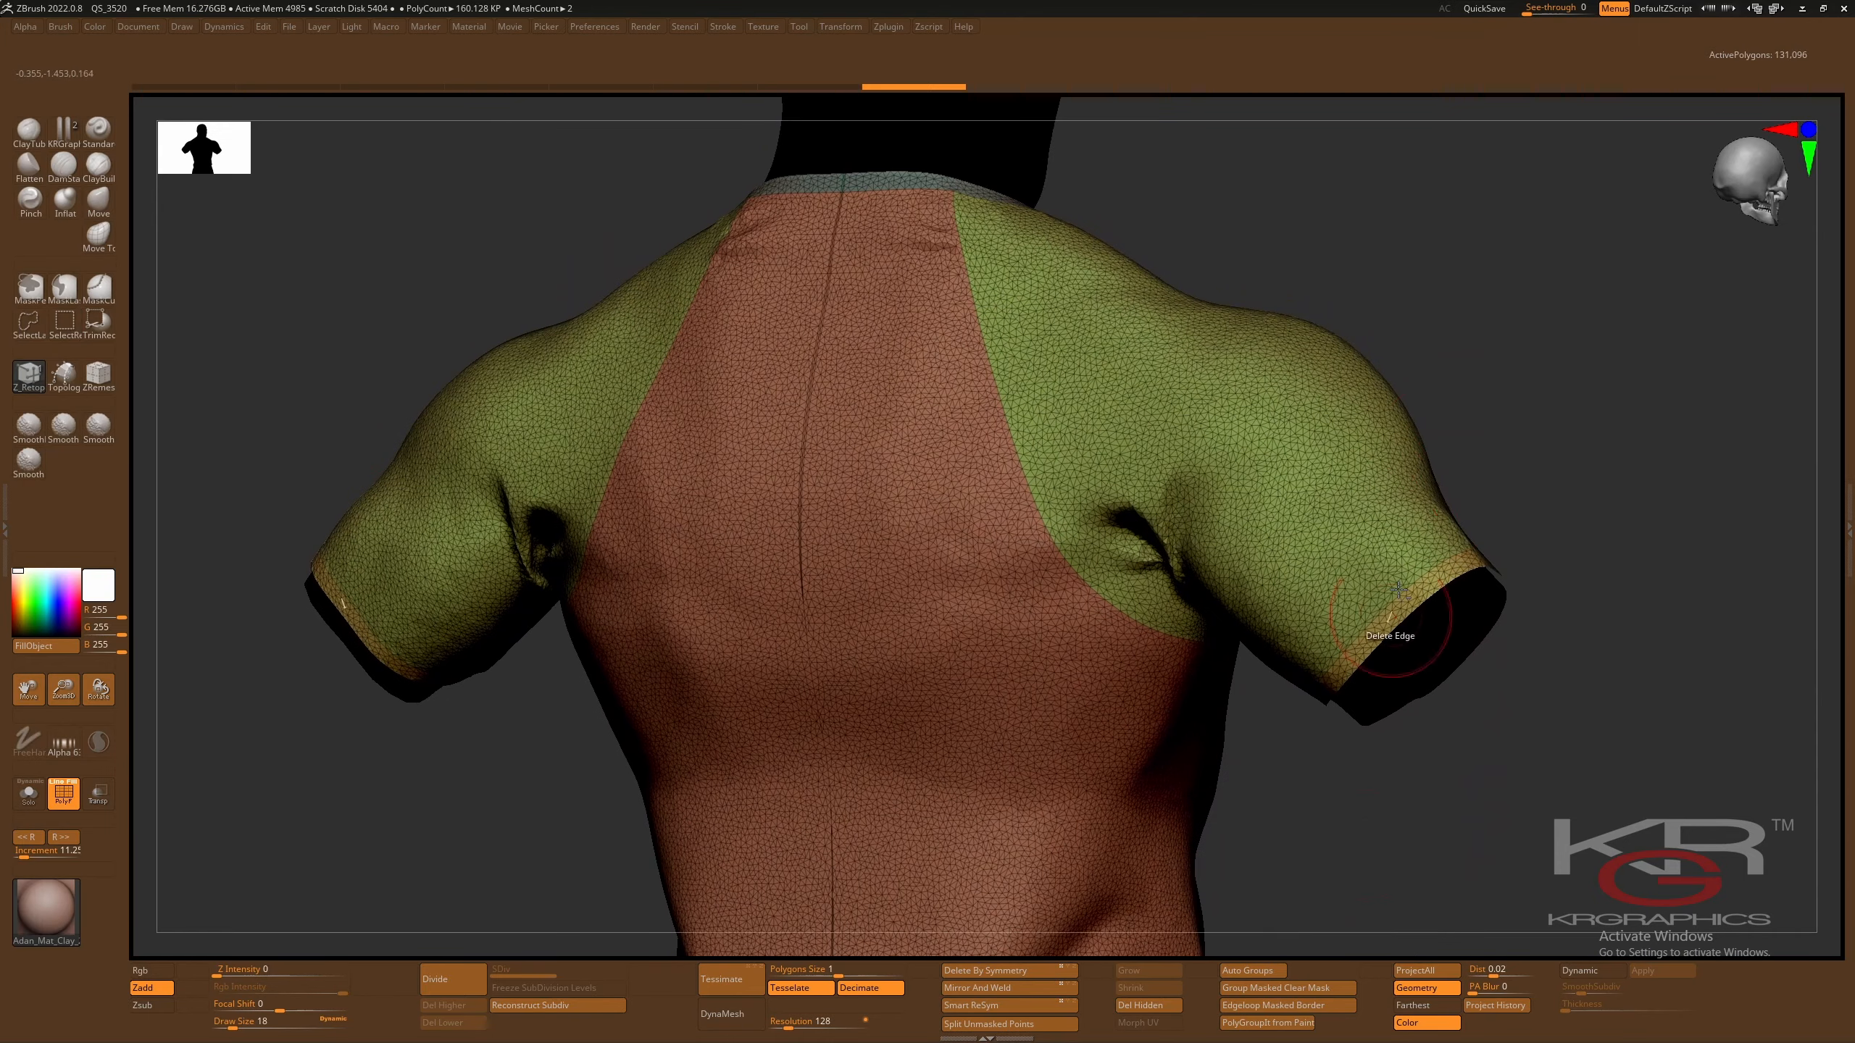
right_click_drag(1473, 405, 1091, 474, "alt")
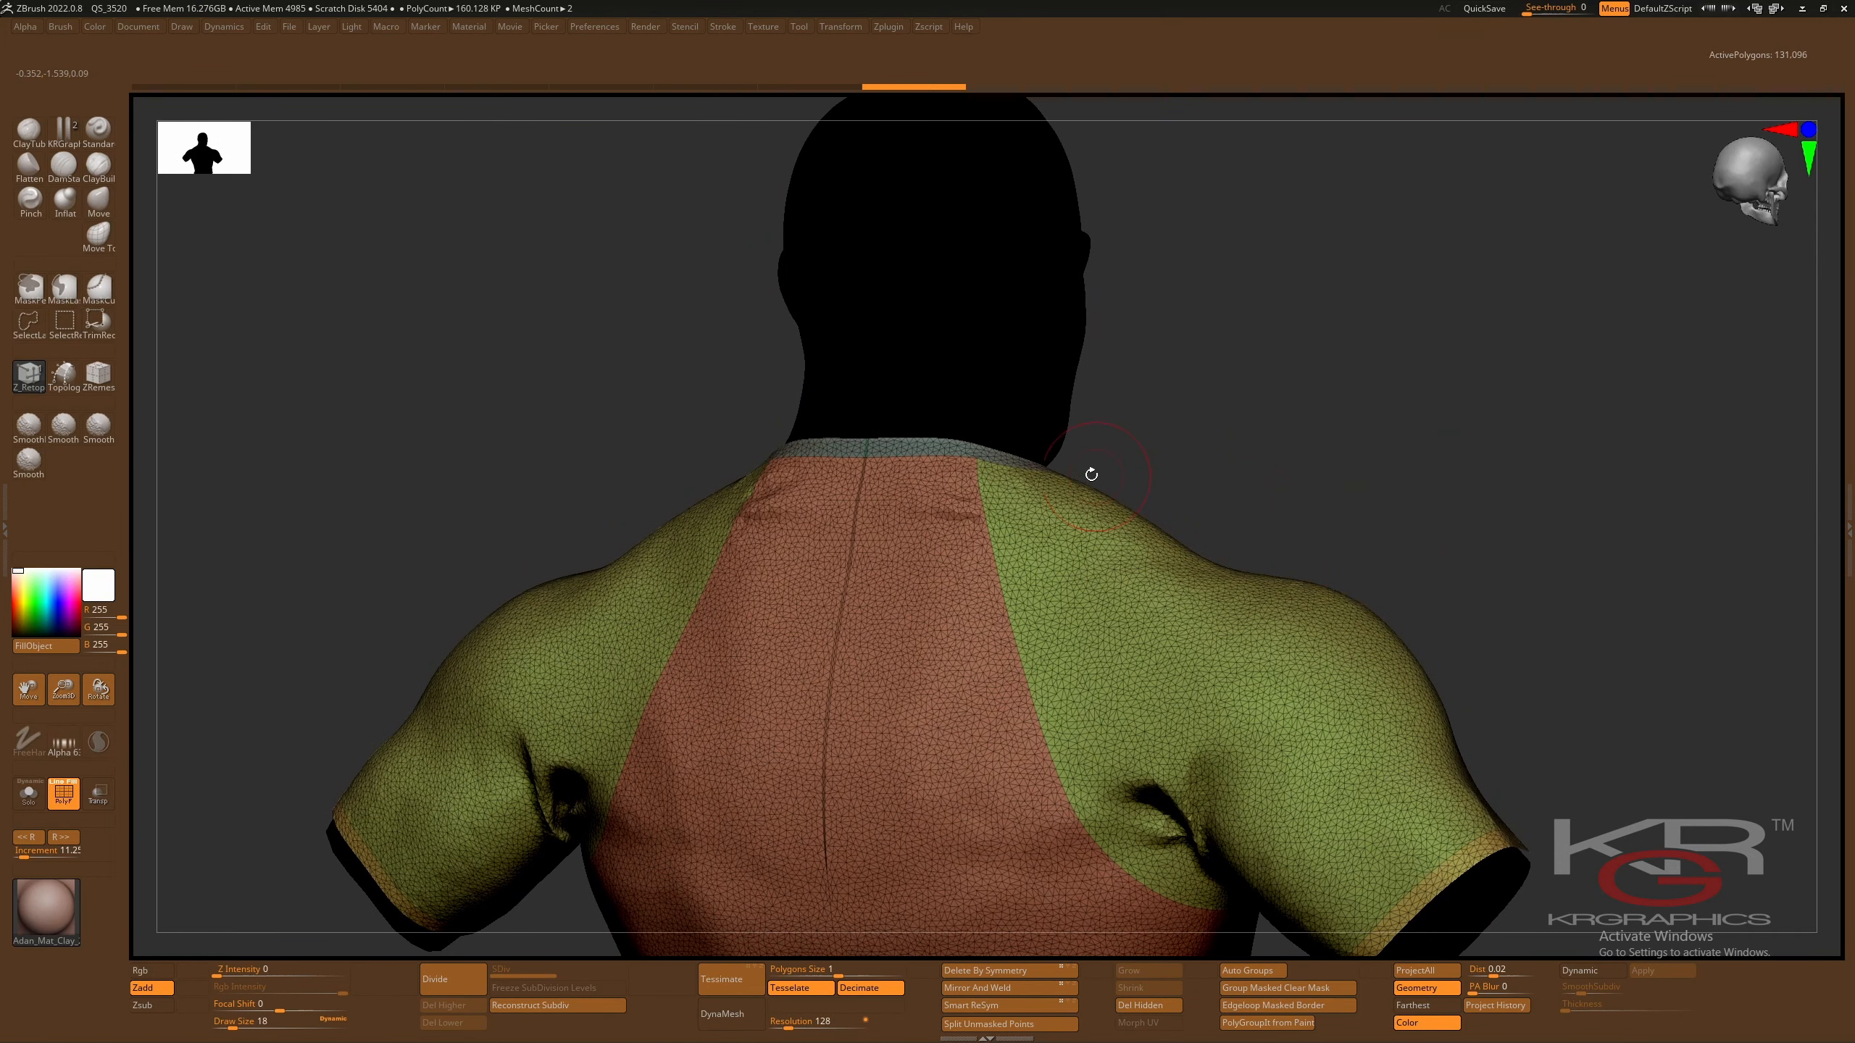
left_click(936, 449, "ctrl+shift")
left_click_drag(1181, 433, 1124, 463, "ctrl+shift")
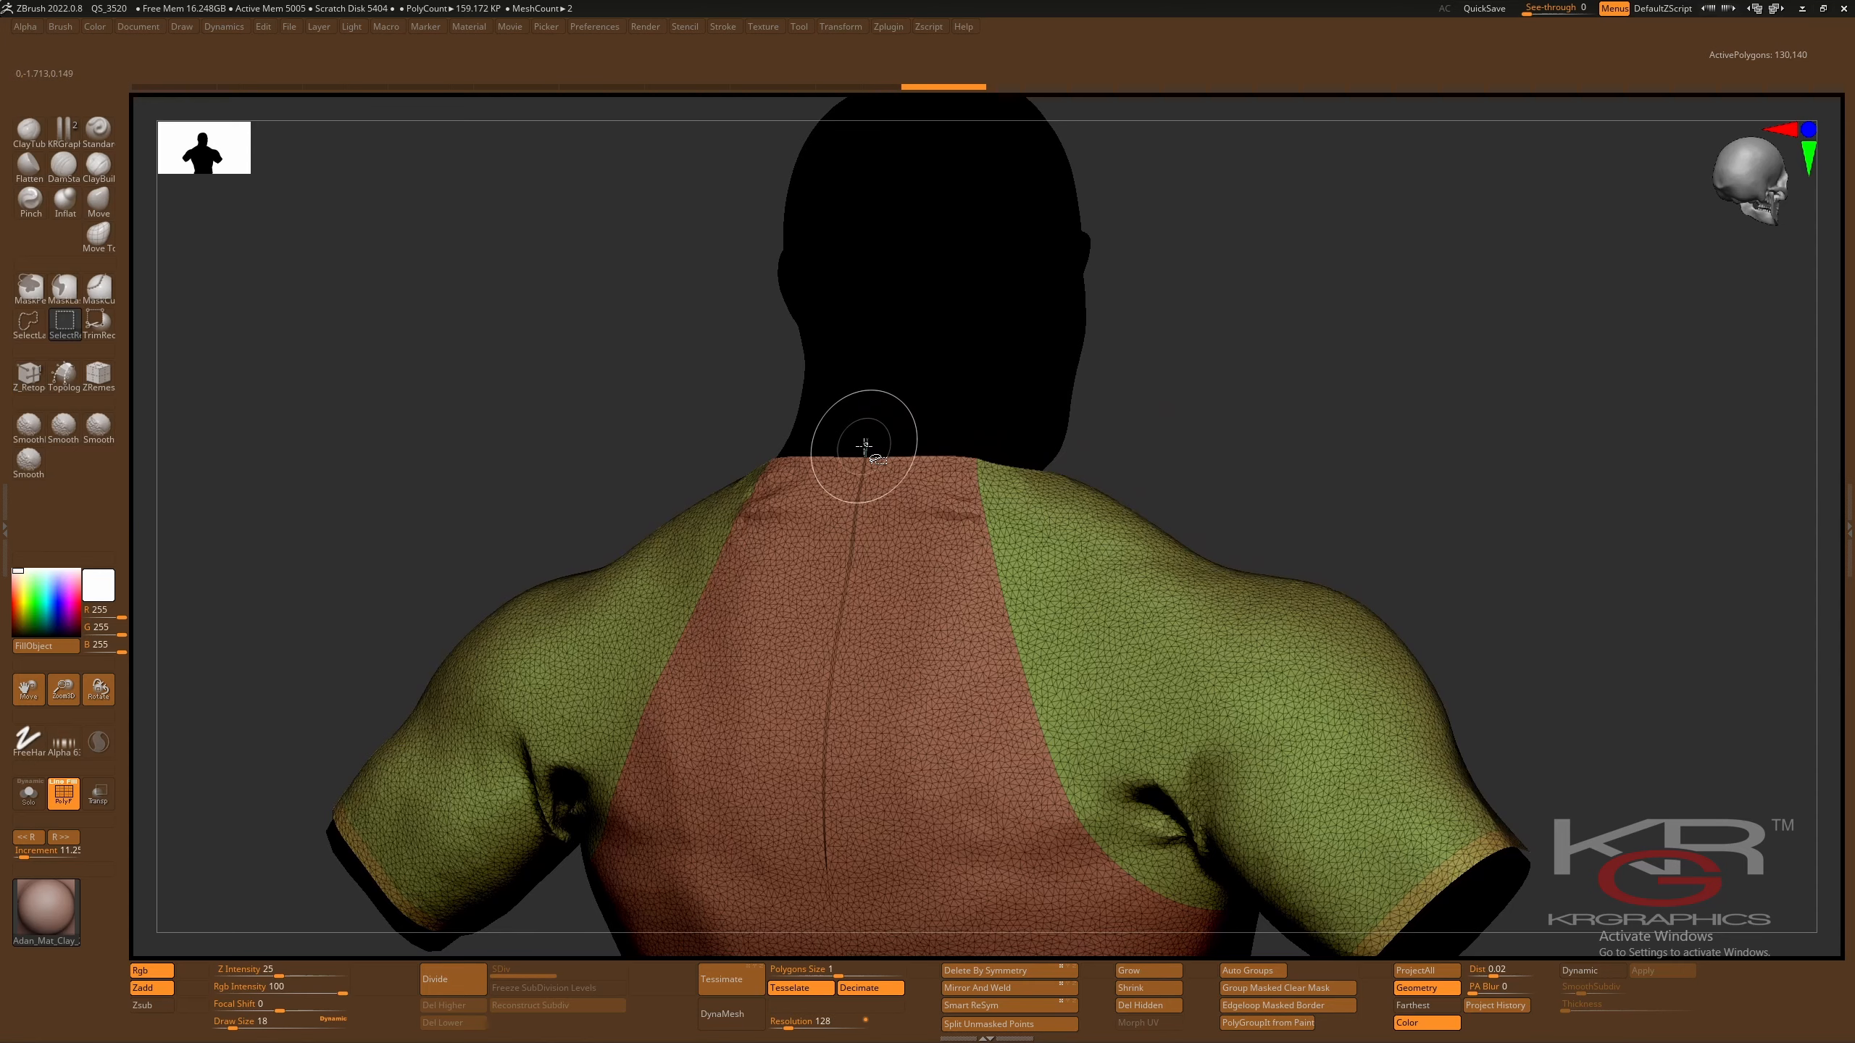
left_click(1130, 403, "ctrl+shift")
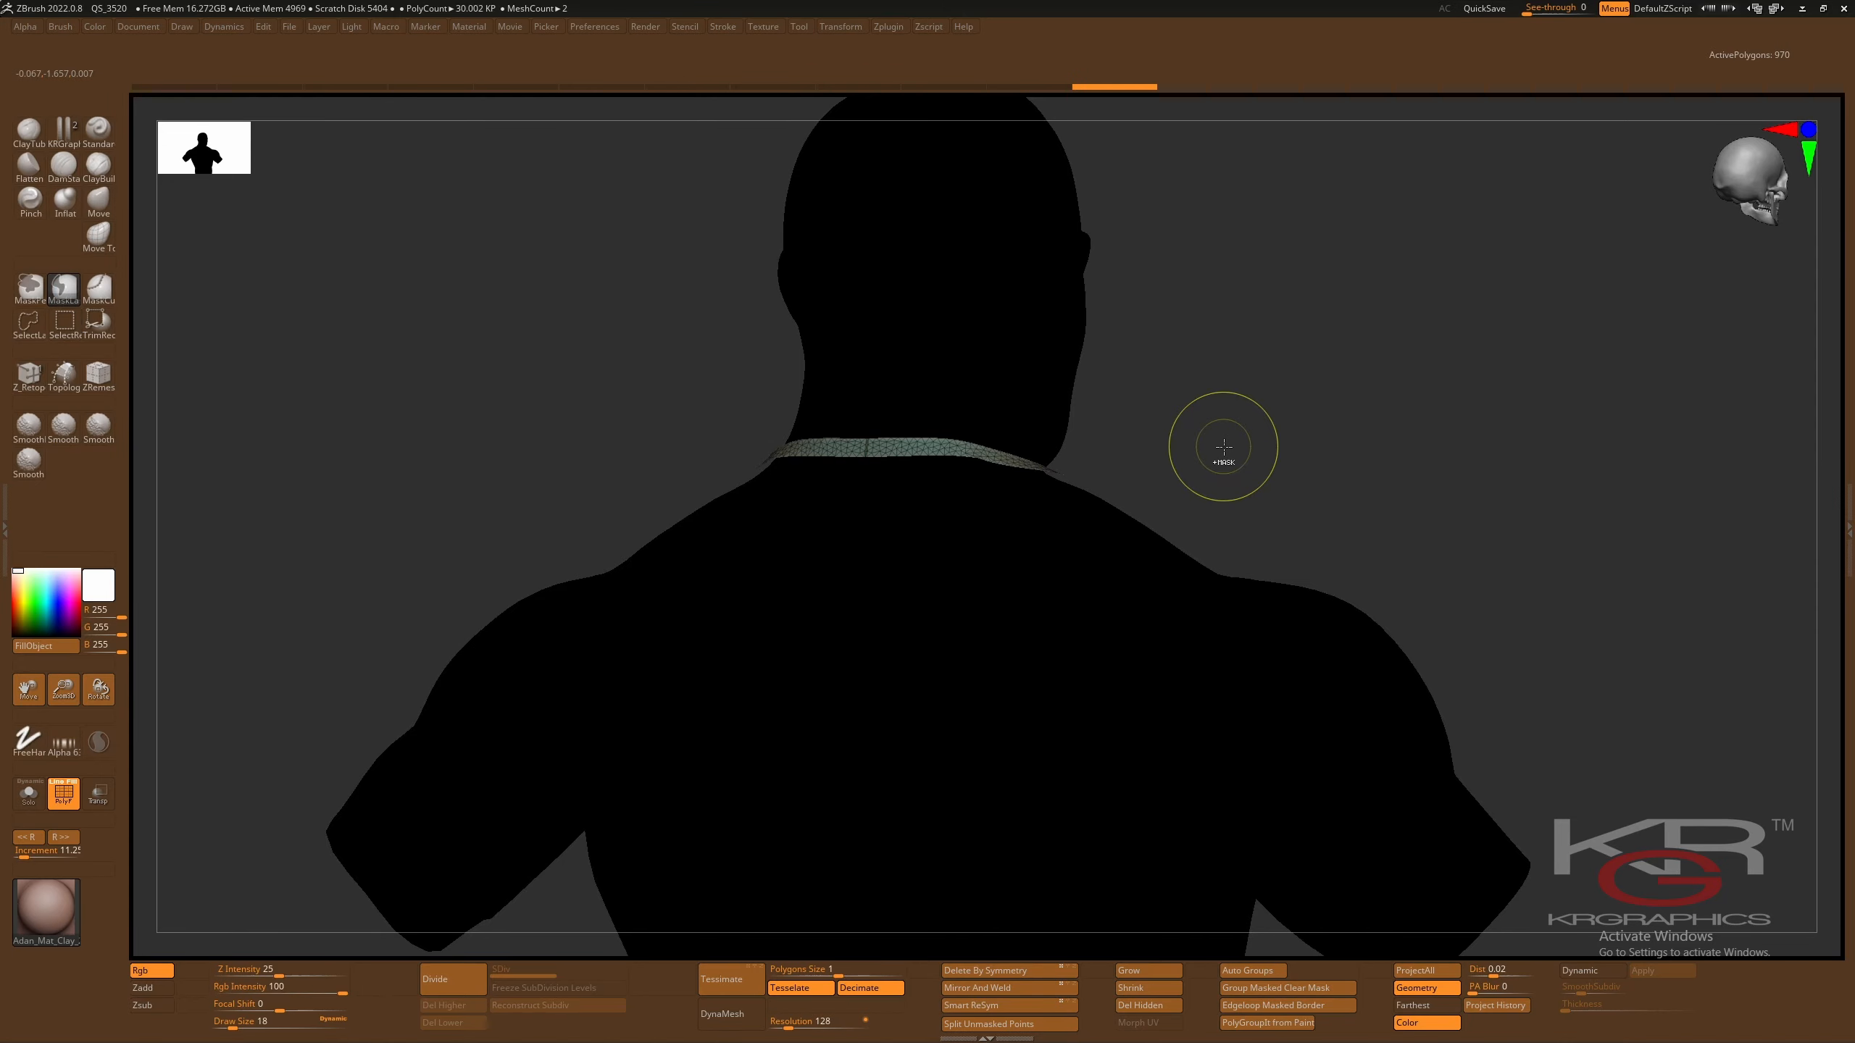
left_click(1290, 439, "ctrl+shift")
key("f")
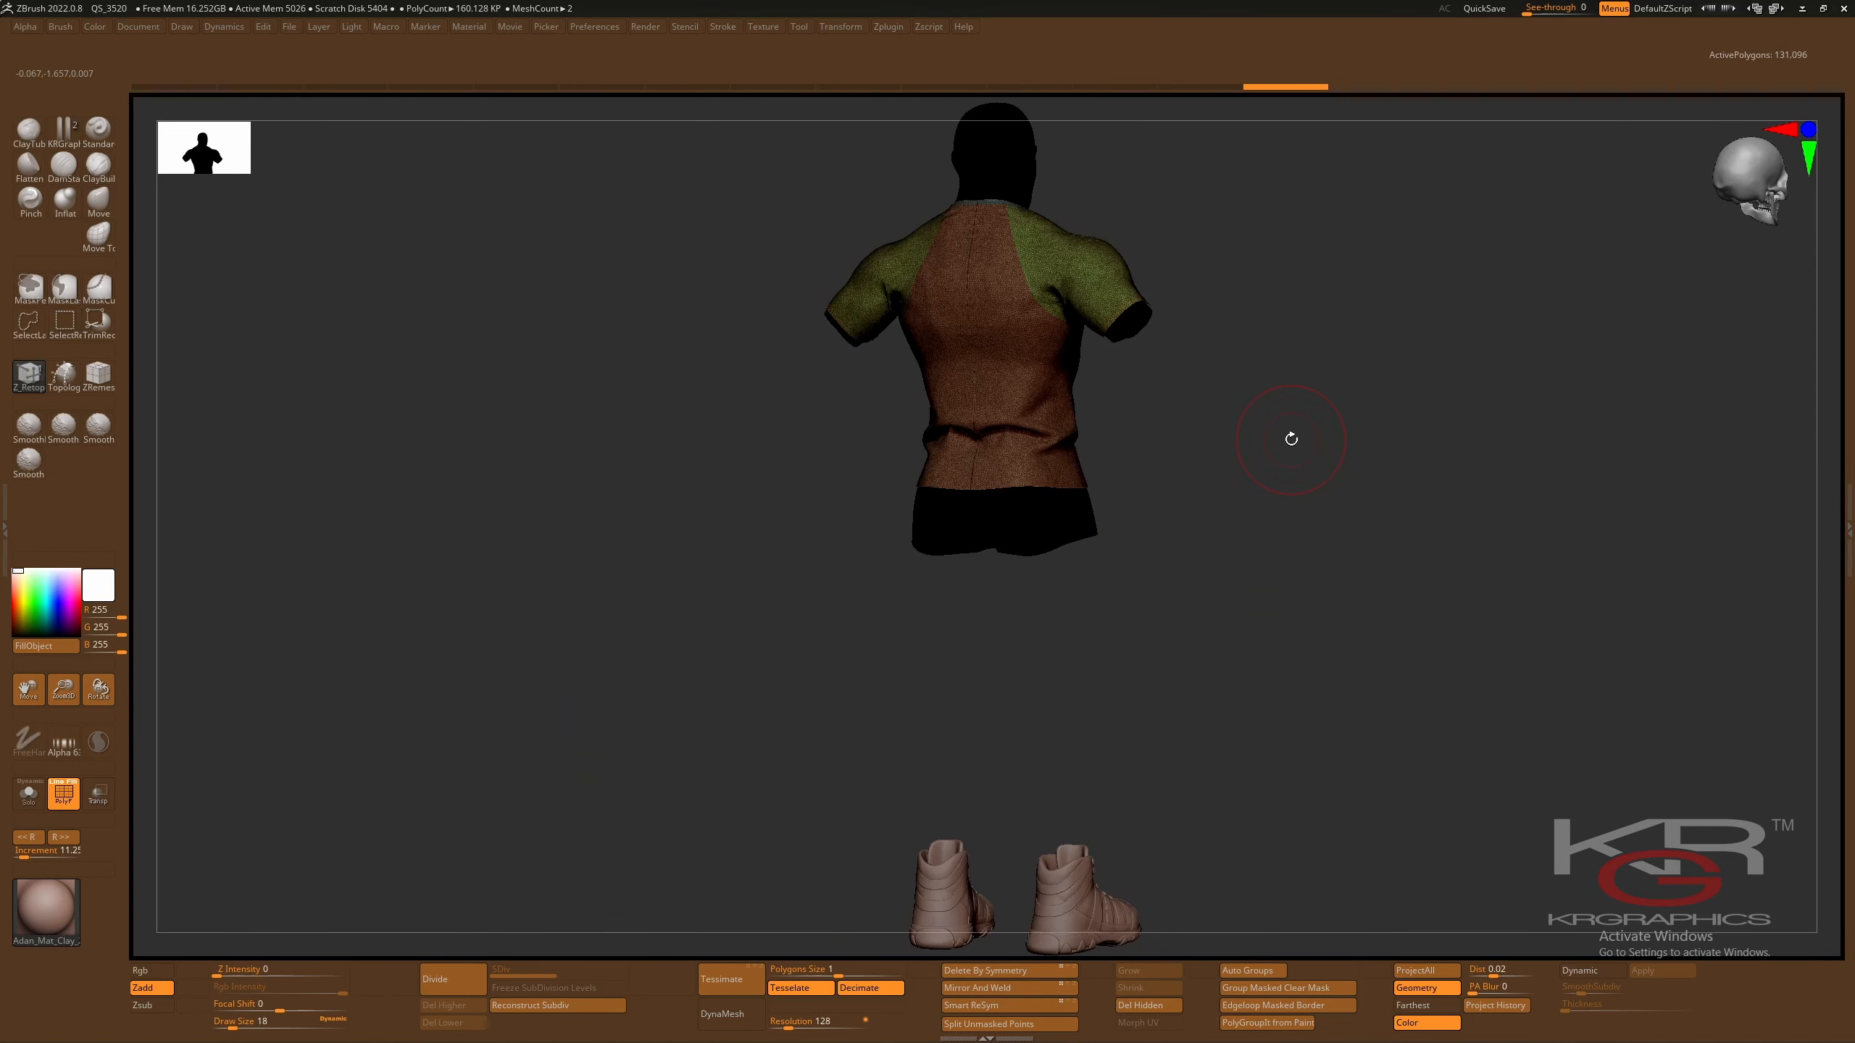
left_click_drag(1366, 533, 1325, 530)
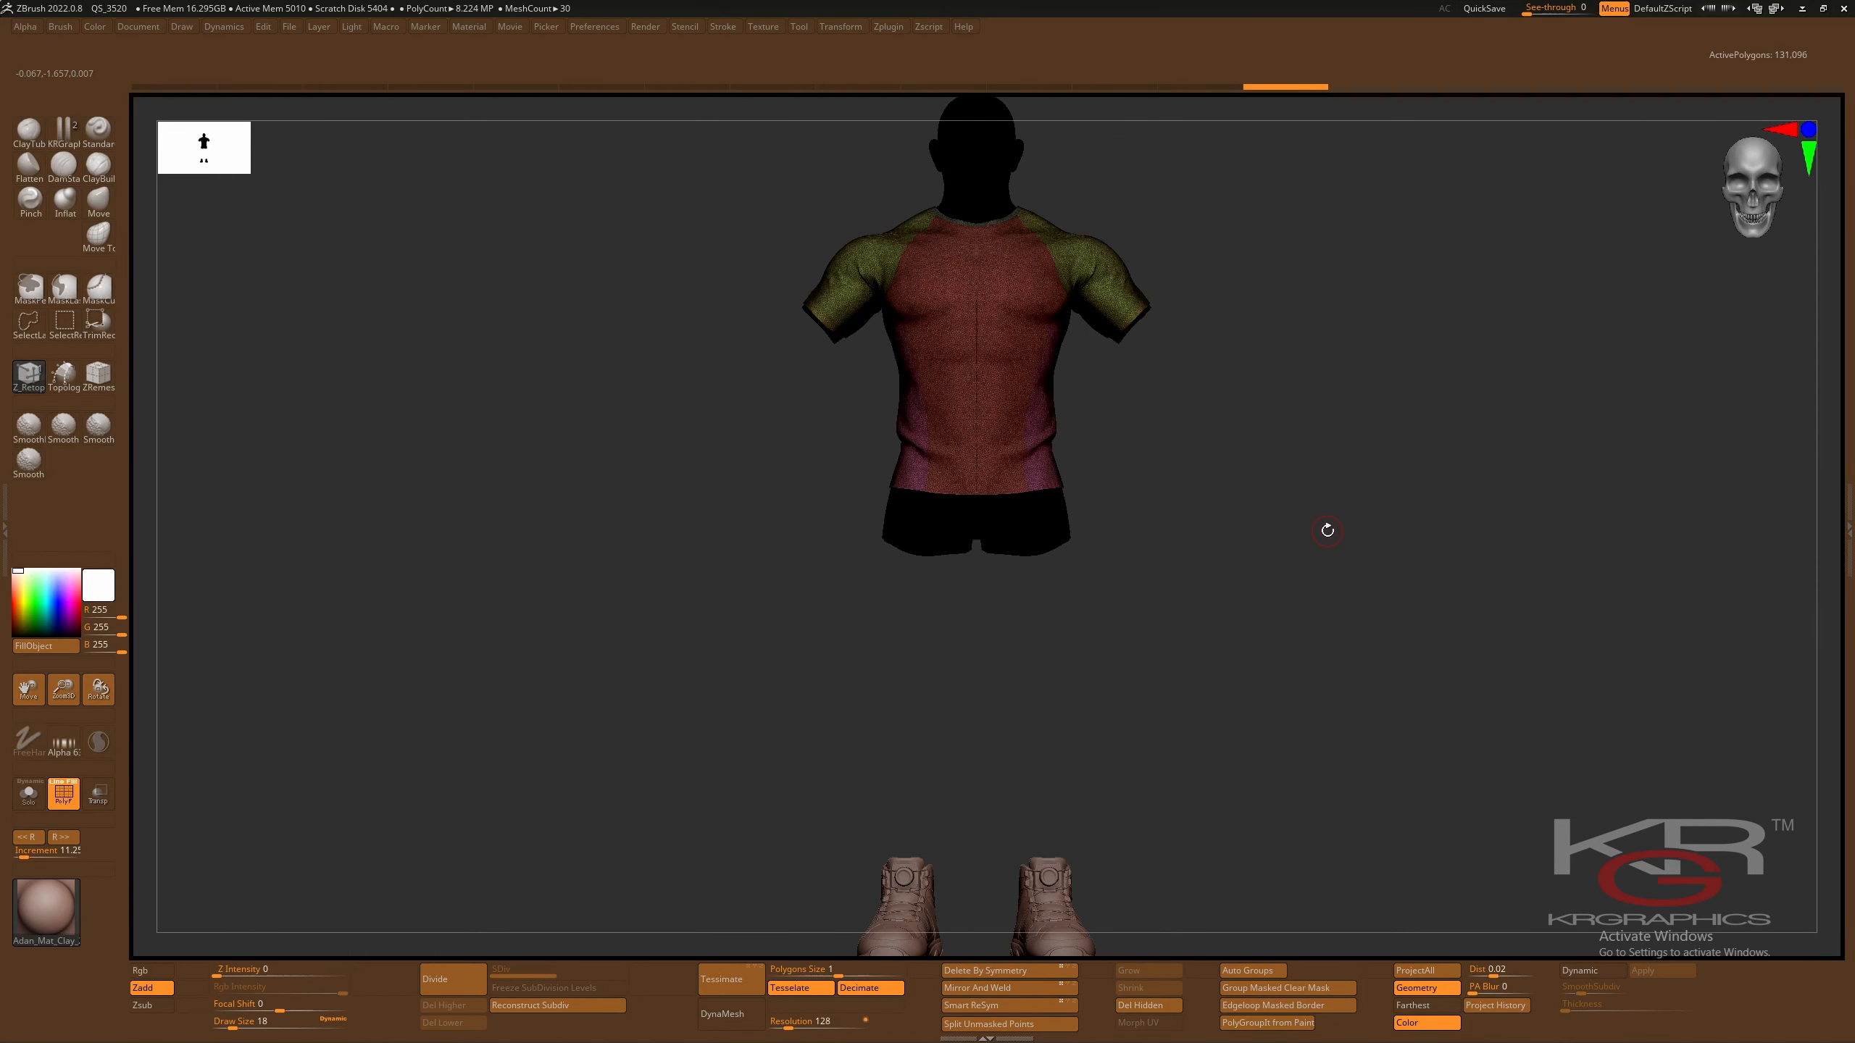
key("f")
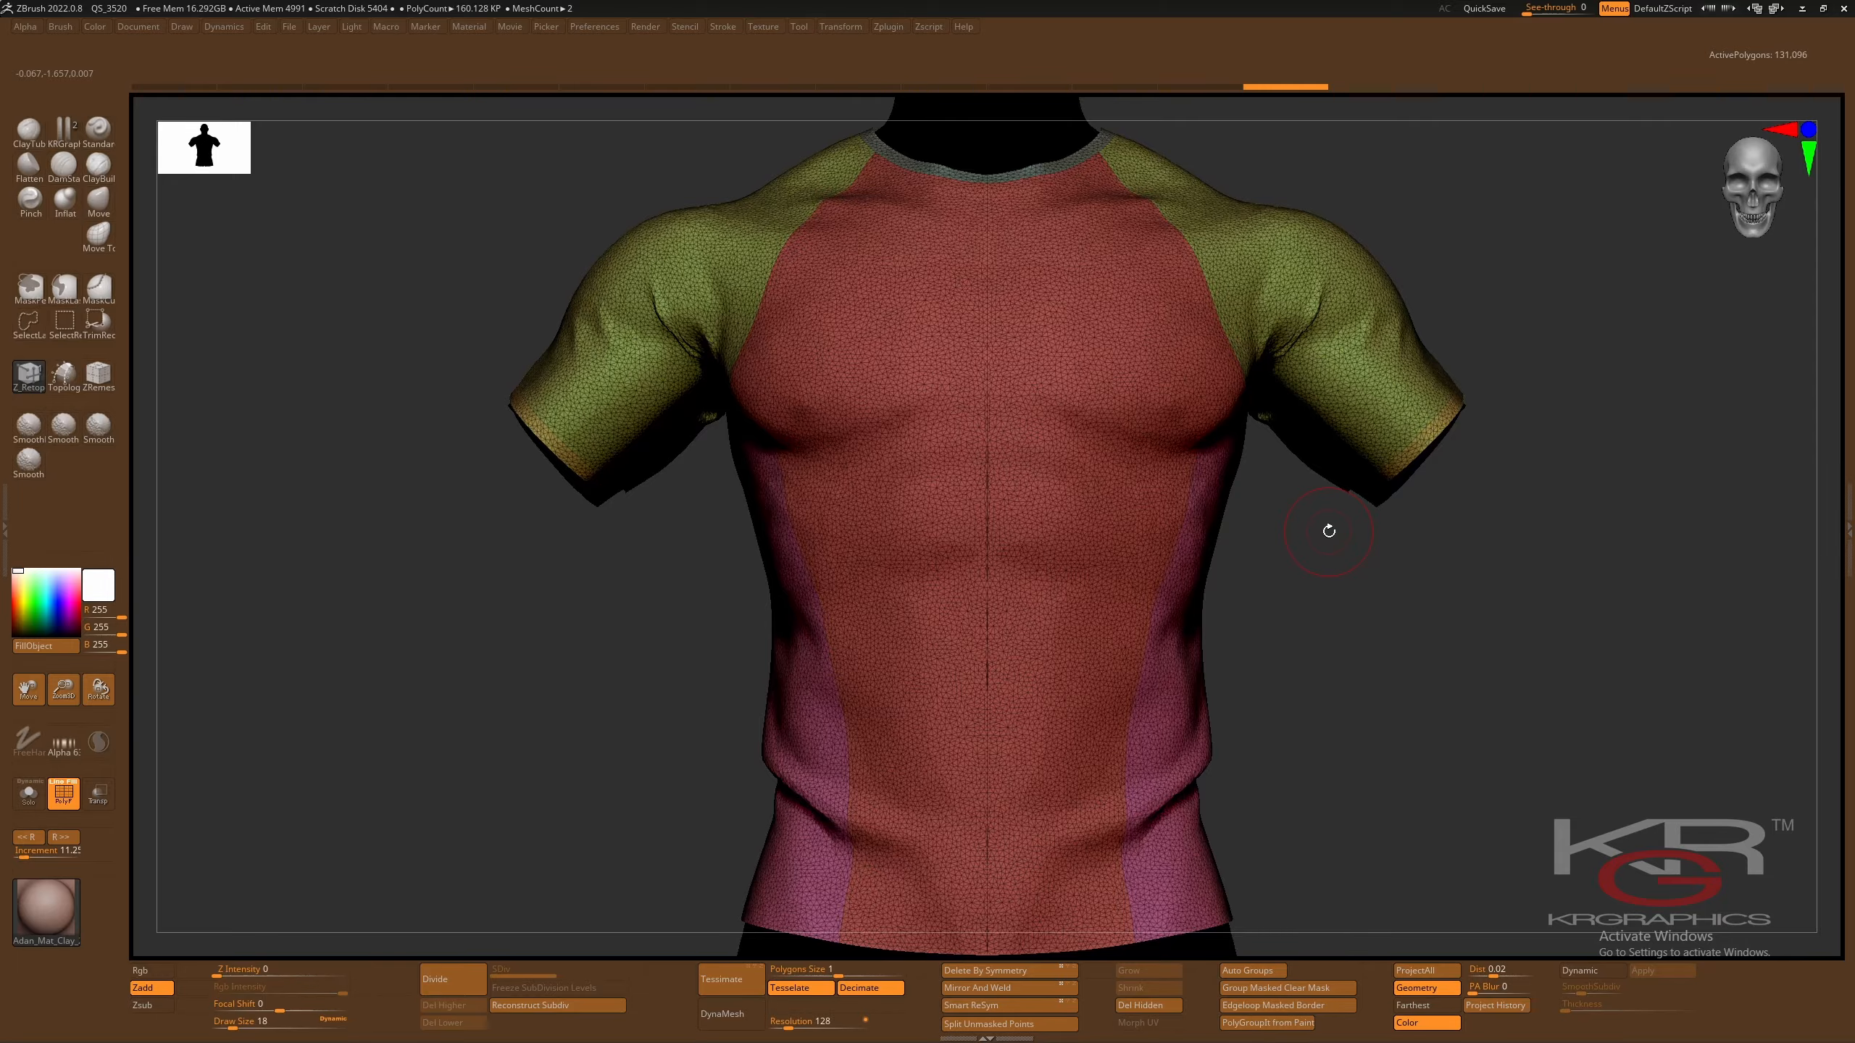
- Examine the regrouped shirt from the front, side, back and underside for remaining folds and symmetry
left_click_drag(1365, 609, 1357, 662)
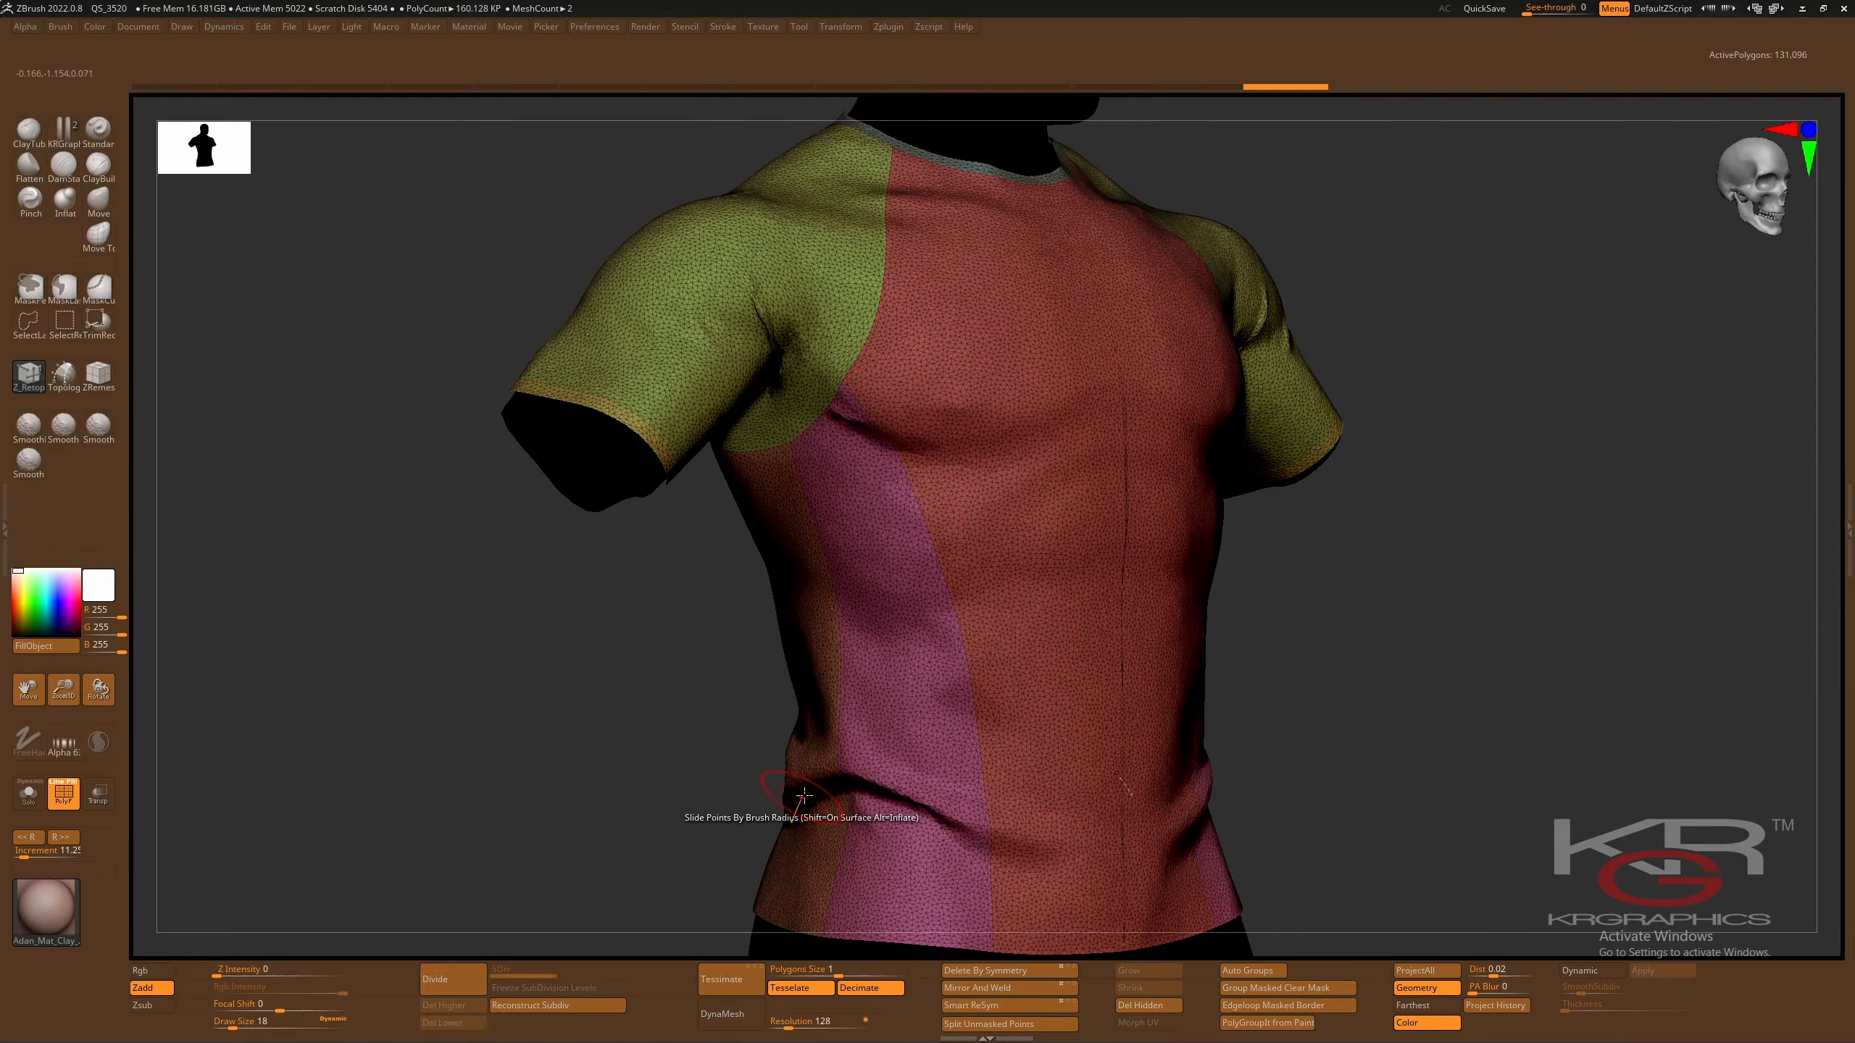
left_click_drag(488, 783, 508, 746)
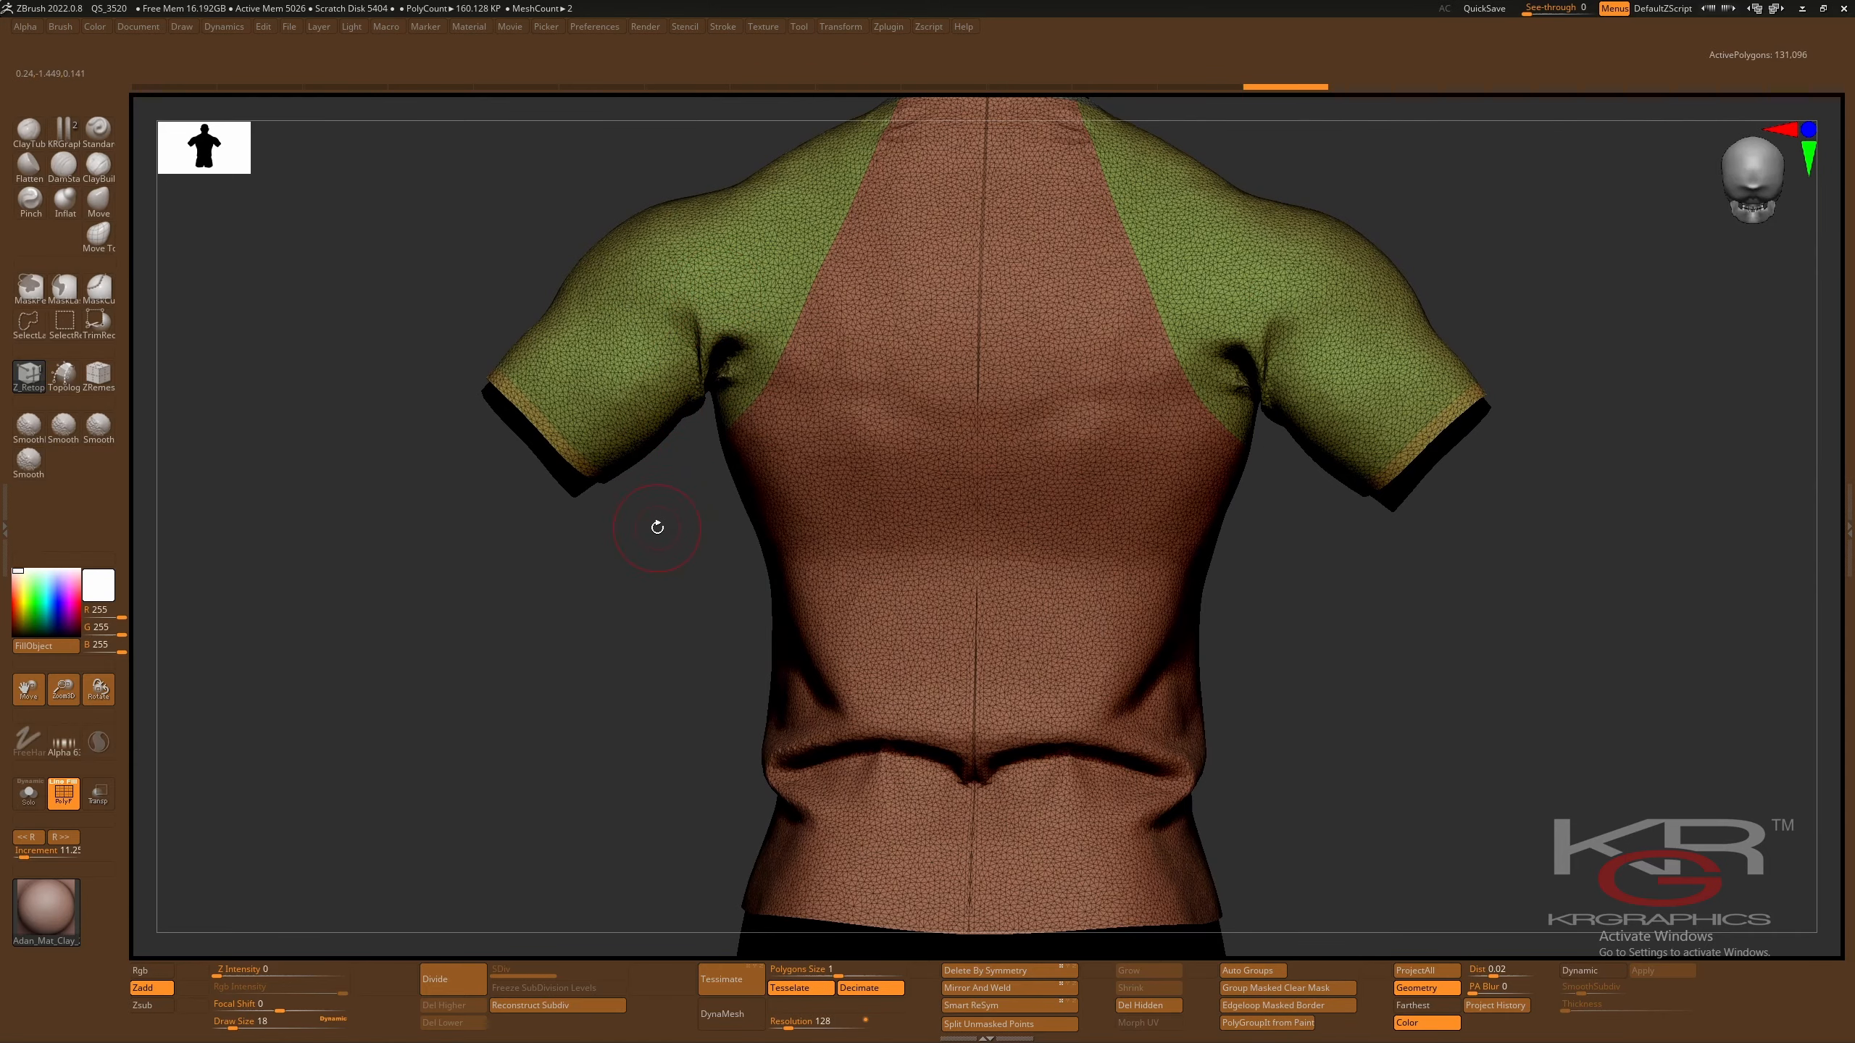
left_click_drag(657, 527, 649, 469)
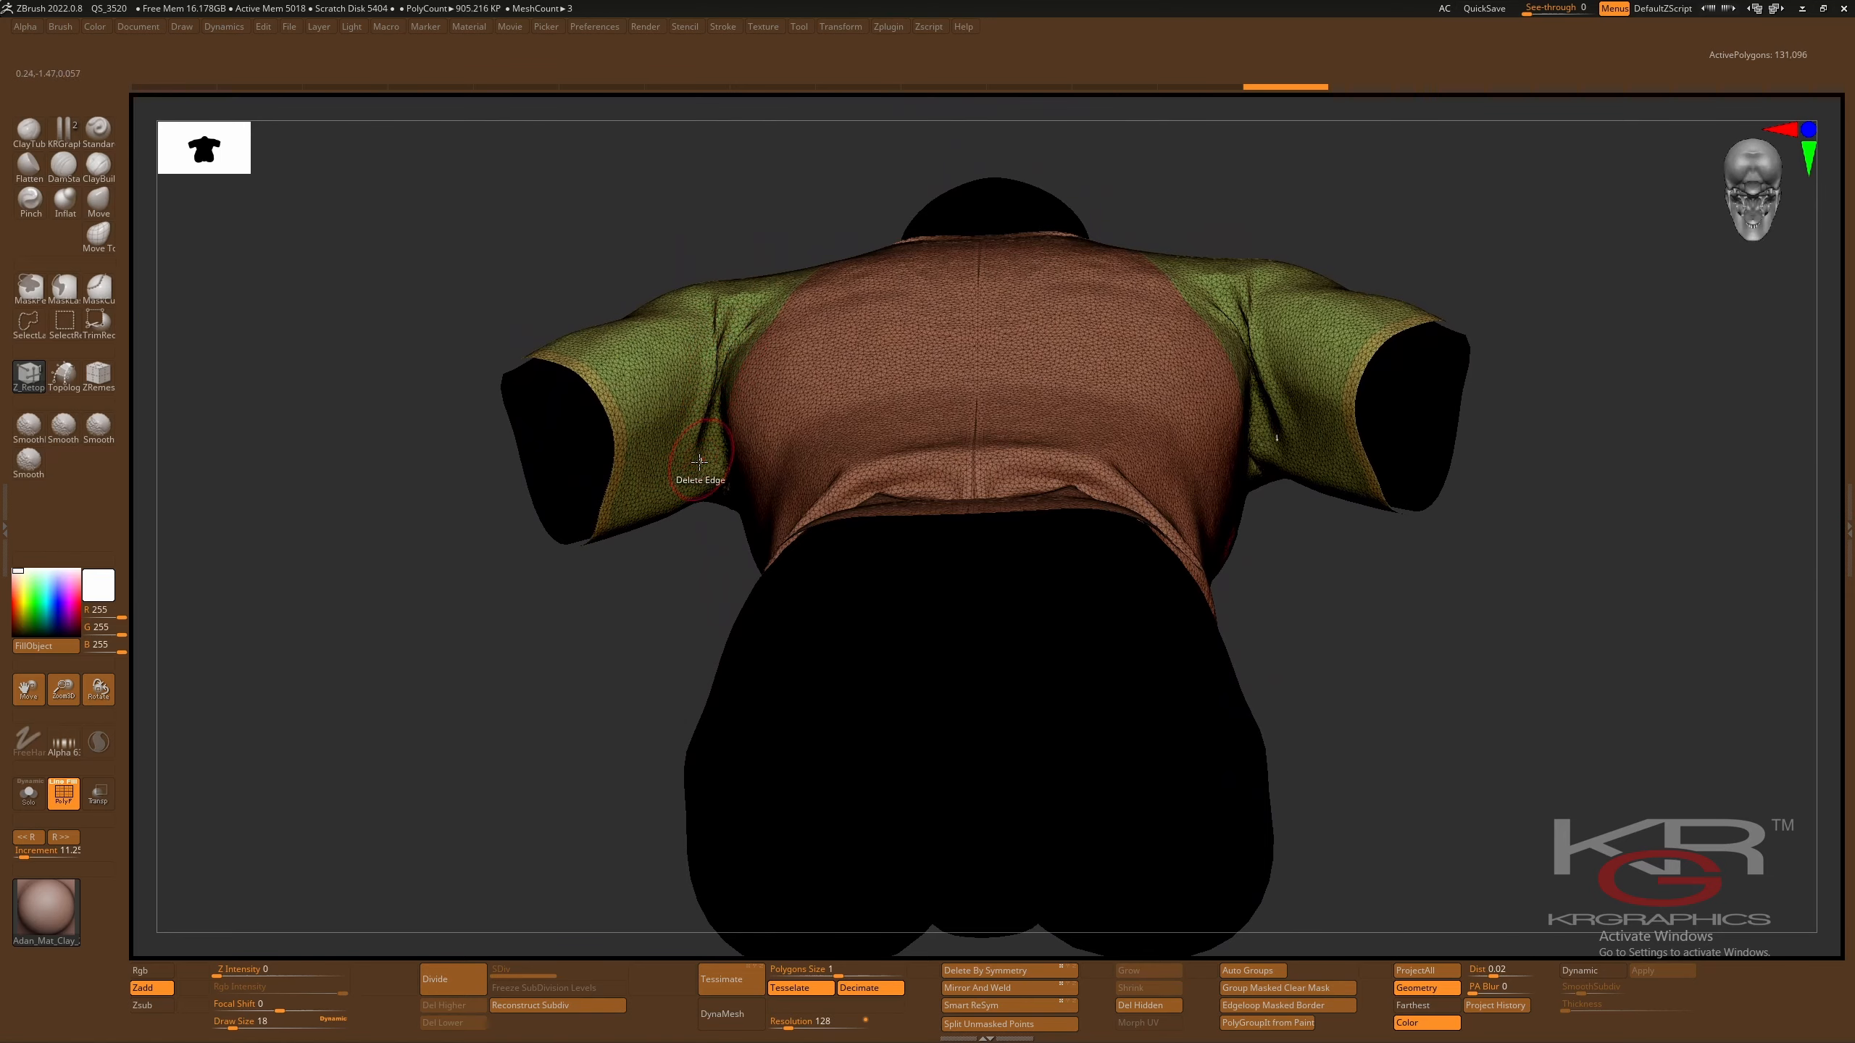
mouse_move(643, 617)
left_mouse_down()
mouse_move(641, 642)
mouse_move(617, 601)
left_mouse_up()
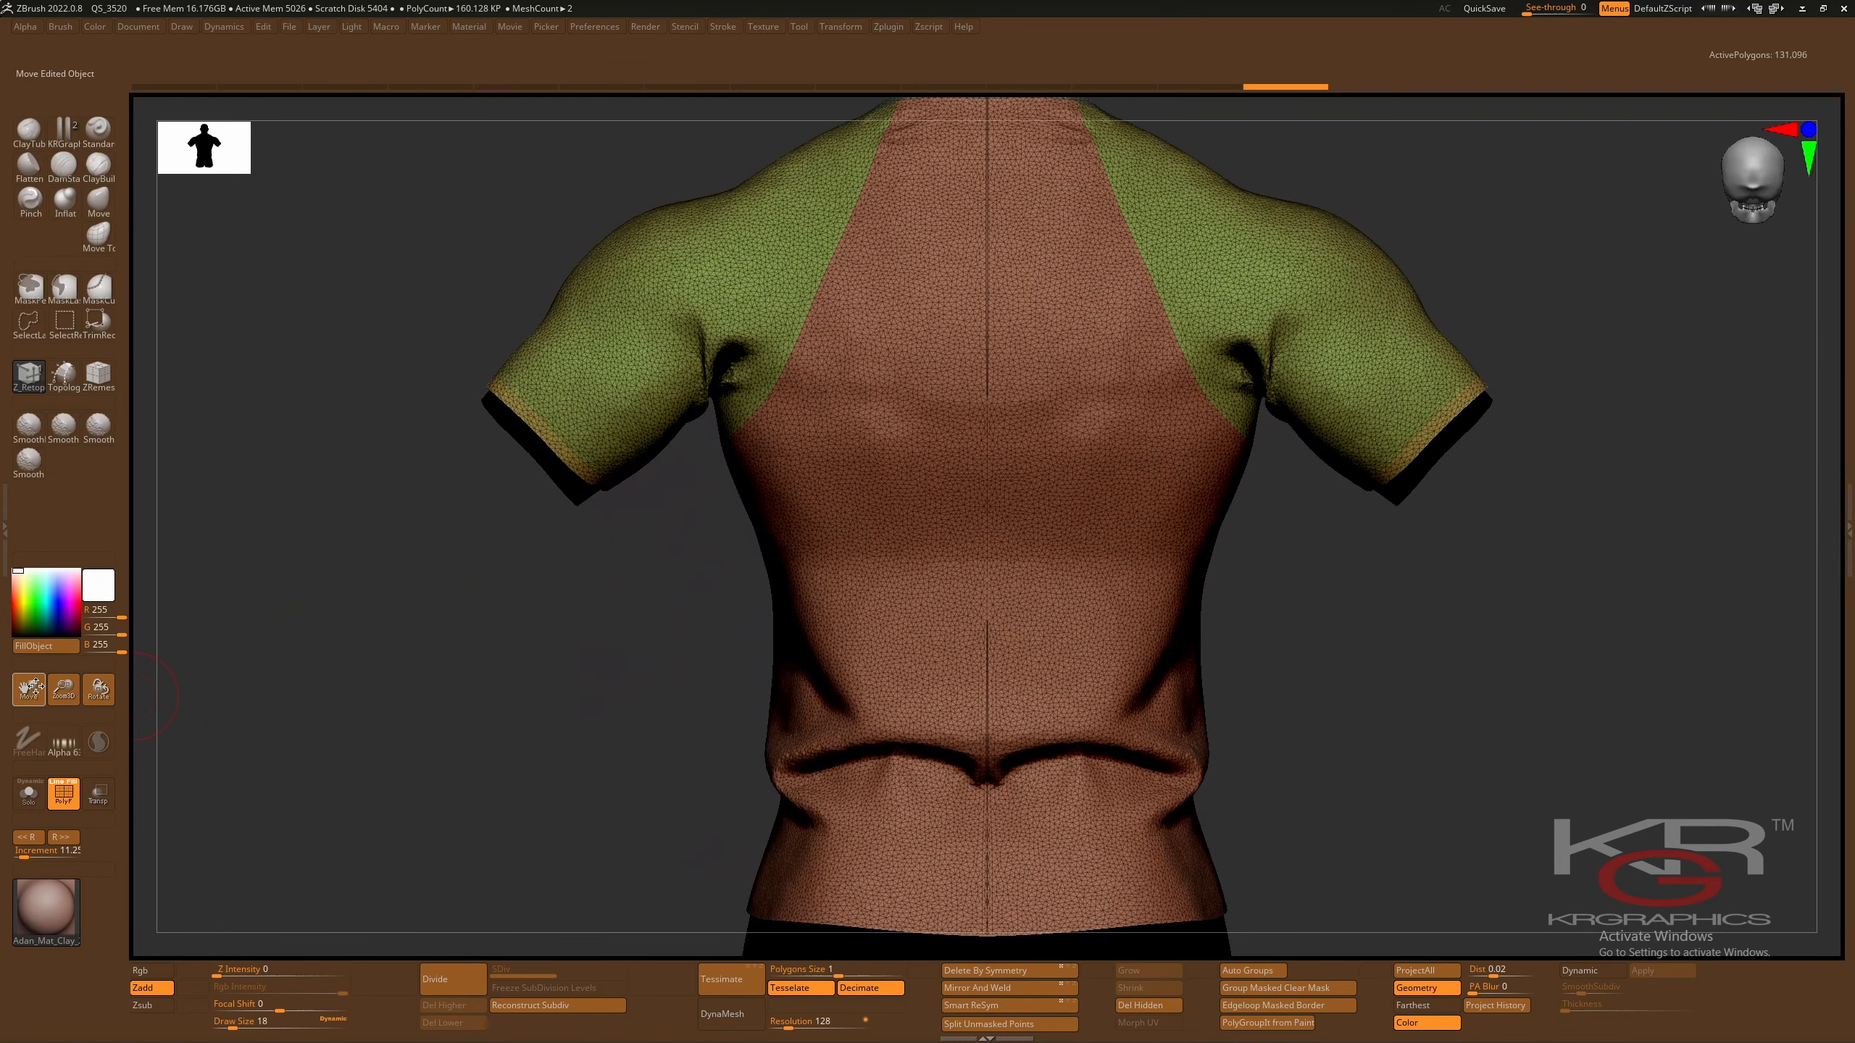
left_click_drag(28, 689, 35, 869)
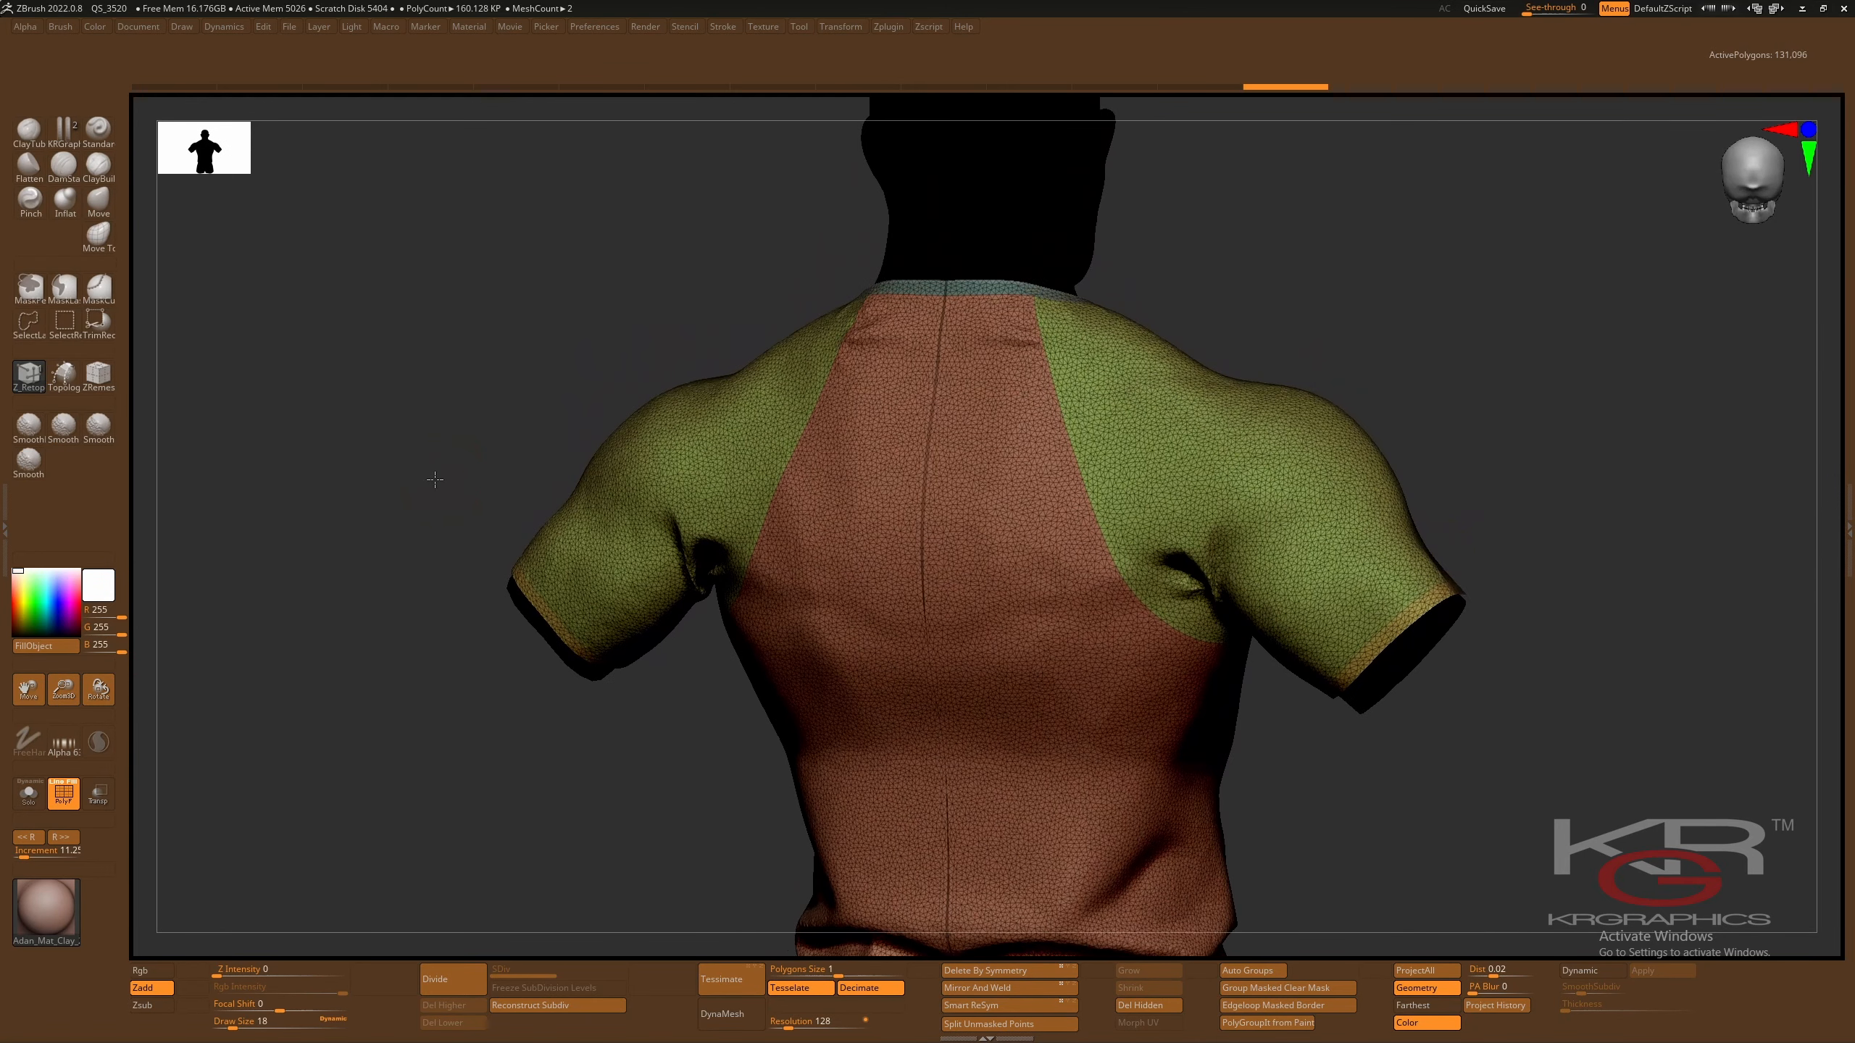
- Smooth the wrinkles across the shirt's upper back between the two sleeves with symmetry
left_click_drag(434, 479, 426, 478)
left_click_drag(588, 352, 589, 356)
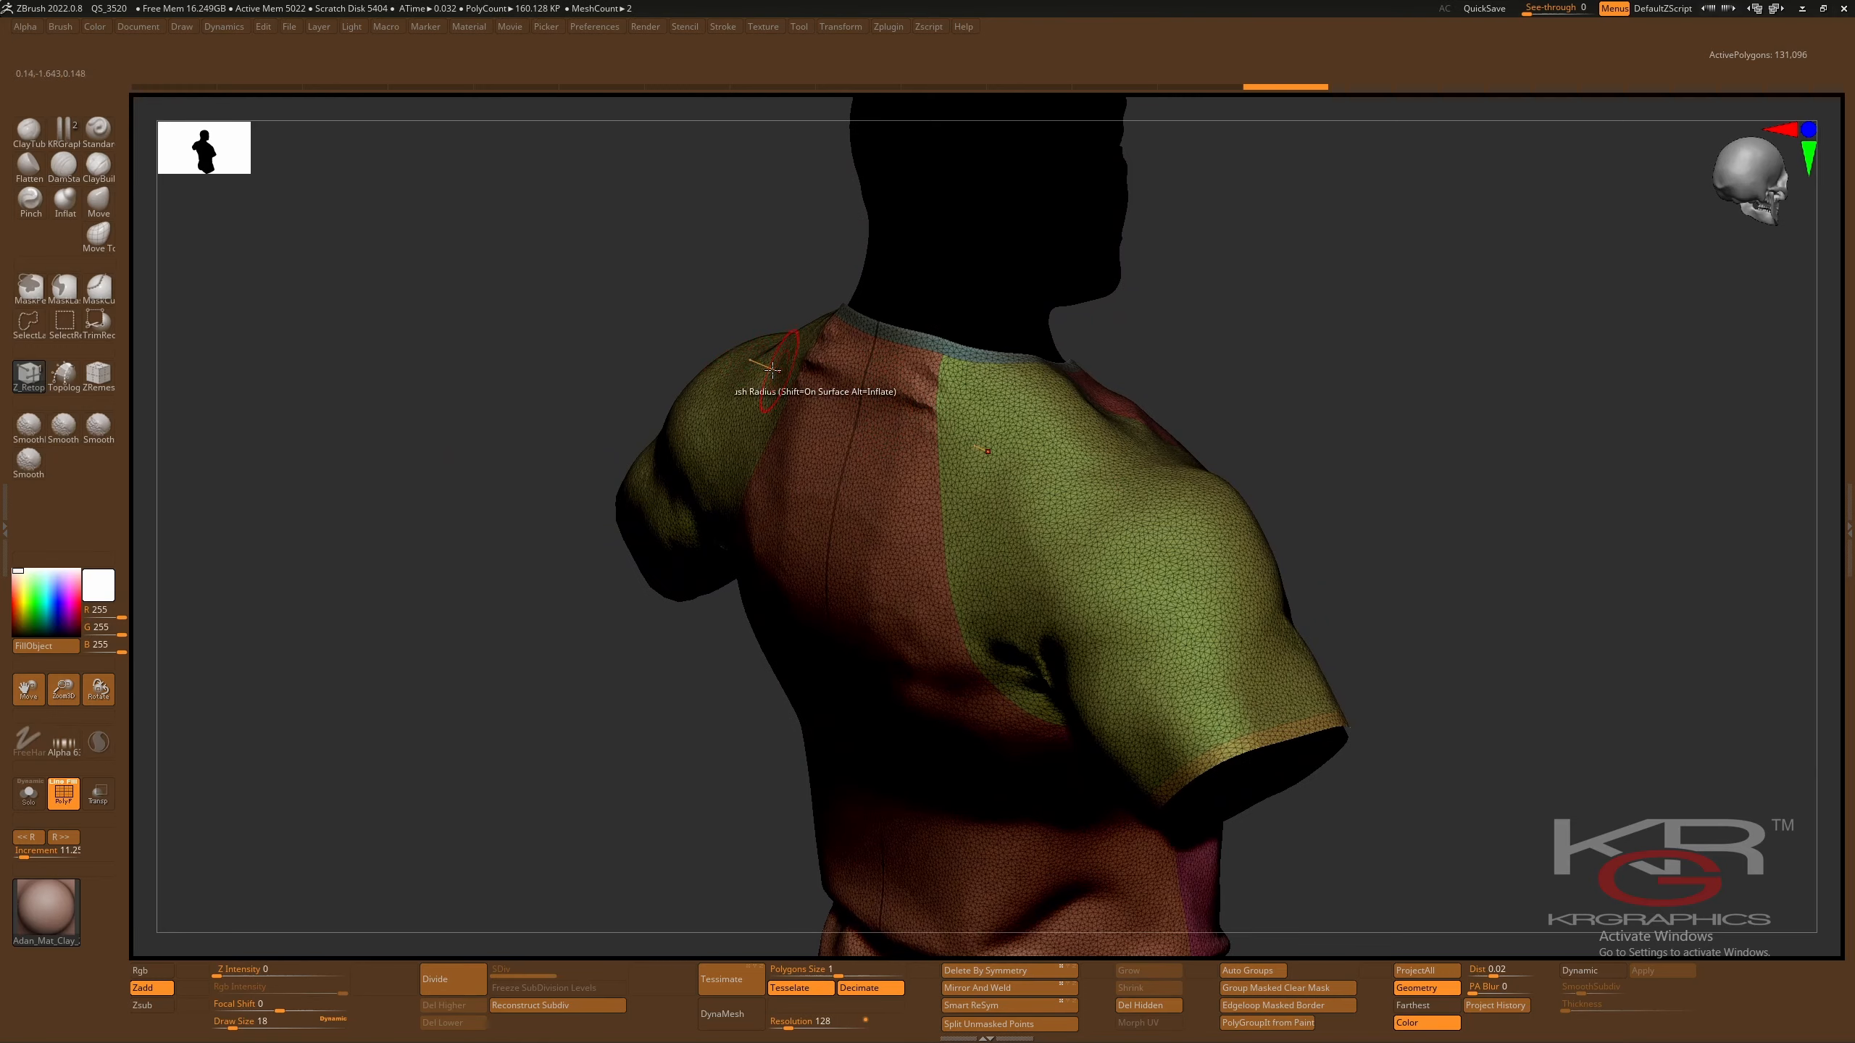
left_click_drag(676, 352, 676, 340)
key("shift")
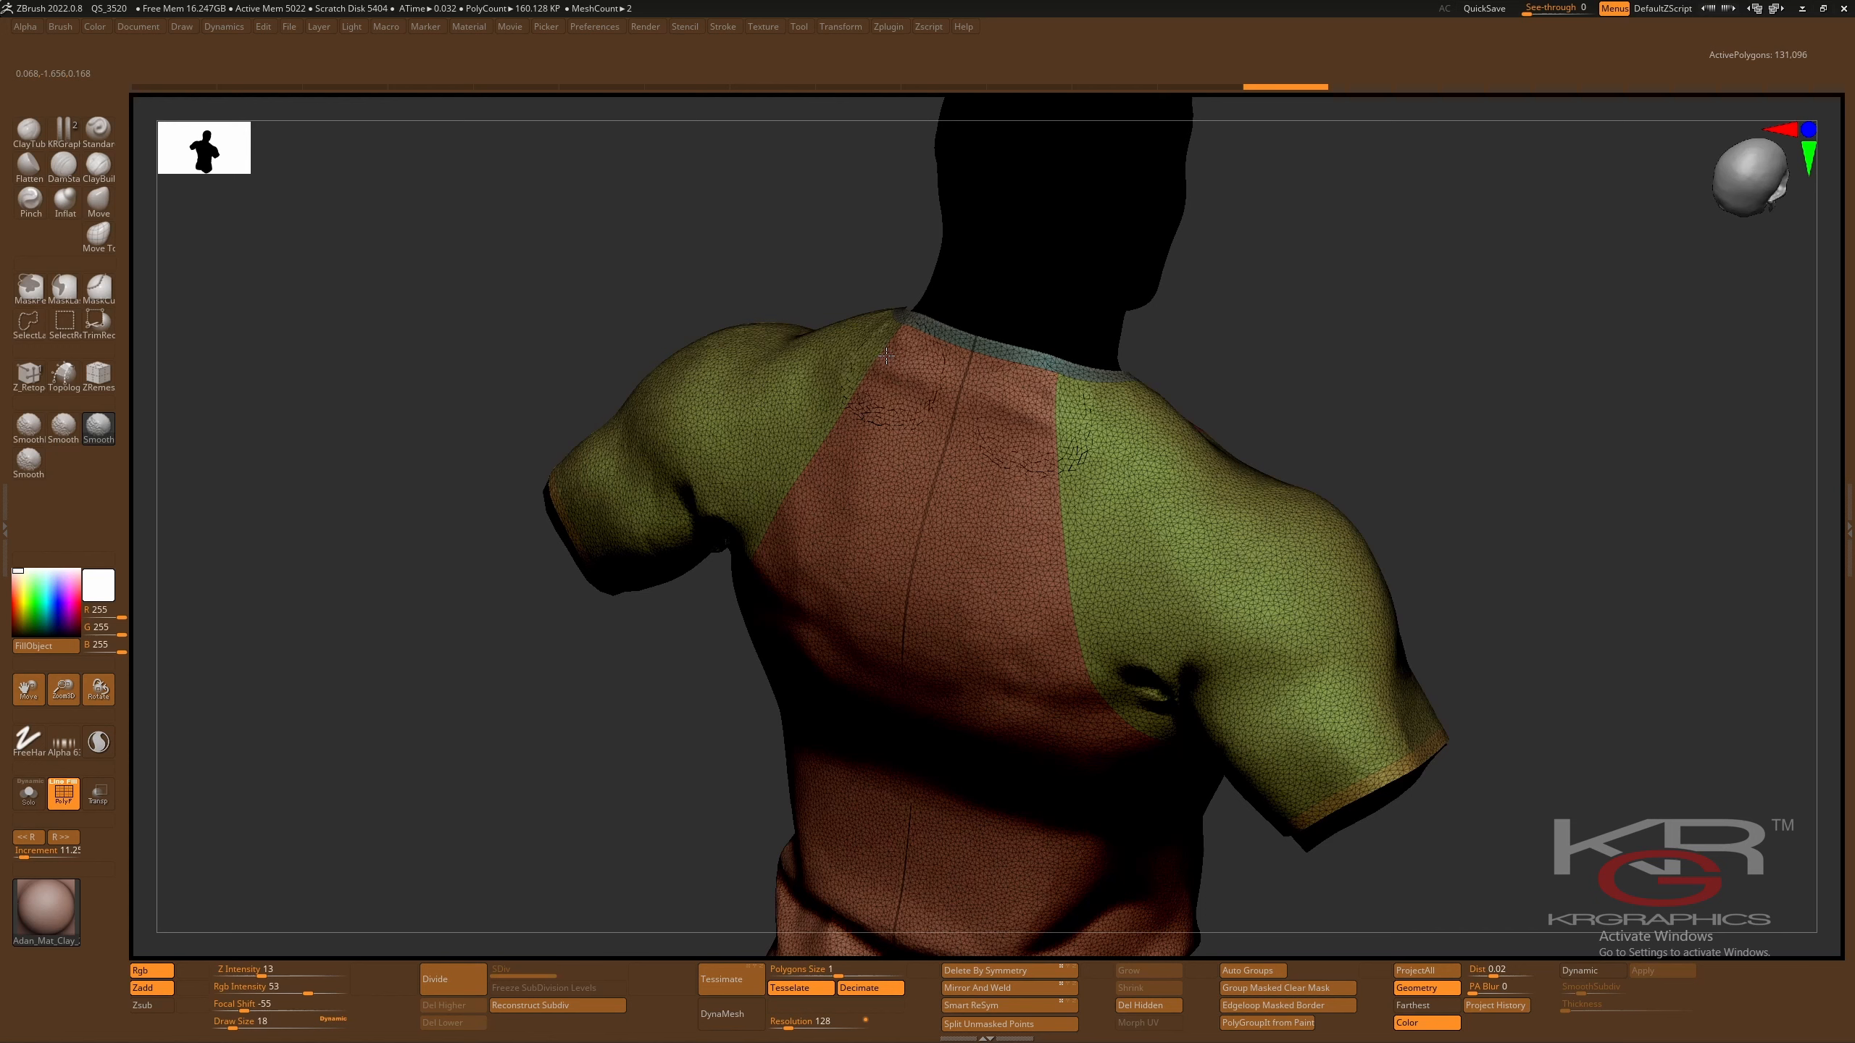
left_click_drag(887, 356, 948, 393, "shift")
mouse_move(922, 475)
left_mouse_down("shift")
mouse_move(921, 498)
mouse_move(1017, 522)
mouse_move(1026, 498)
mouse_move(964, 551)
mouse_move(979, 585)
mouse_move(912, 601)
mouse_move(922, 504)
mouse_move(939, 534)
mouse_move(937, 690)
left_mouse_up("shift")
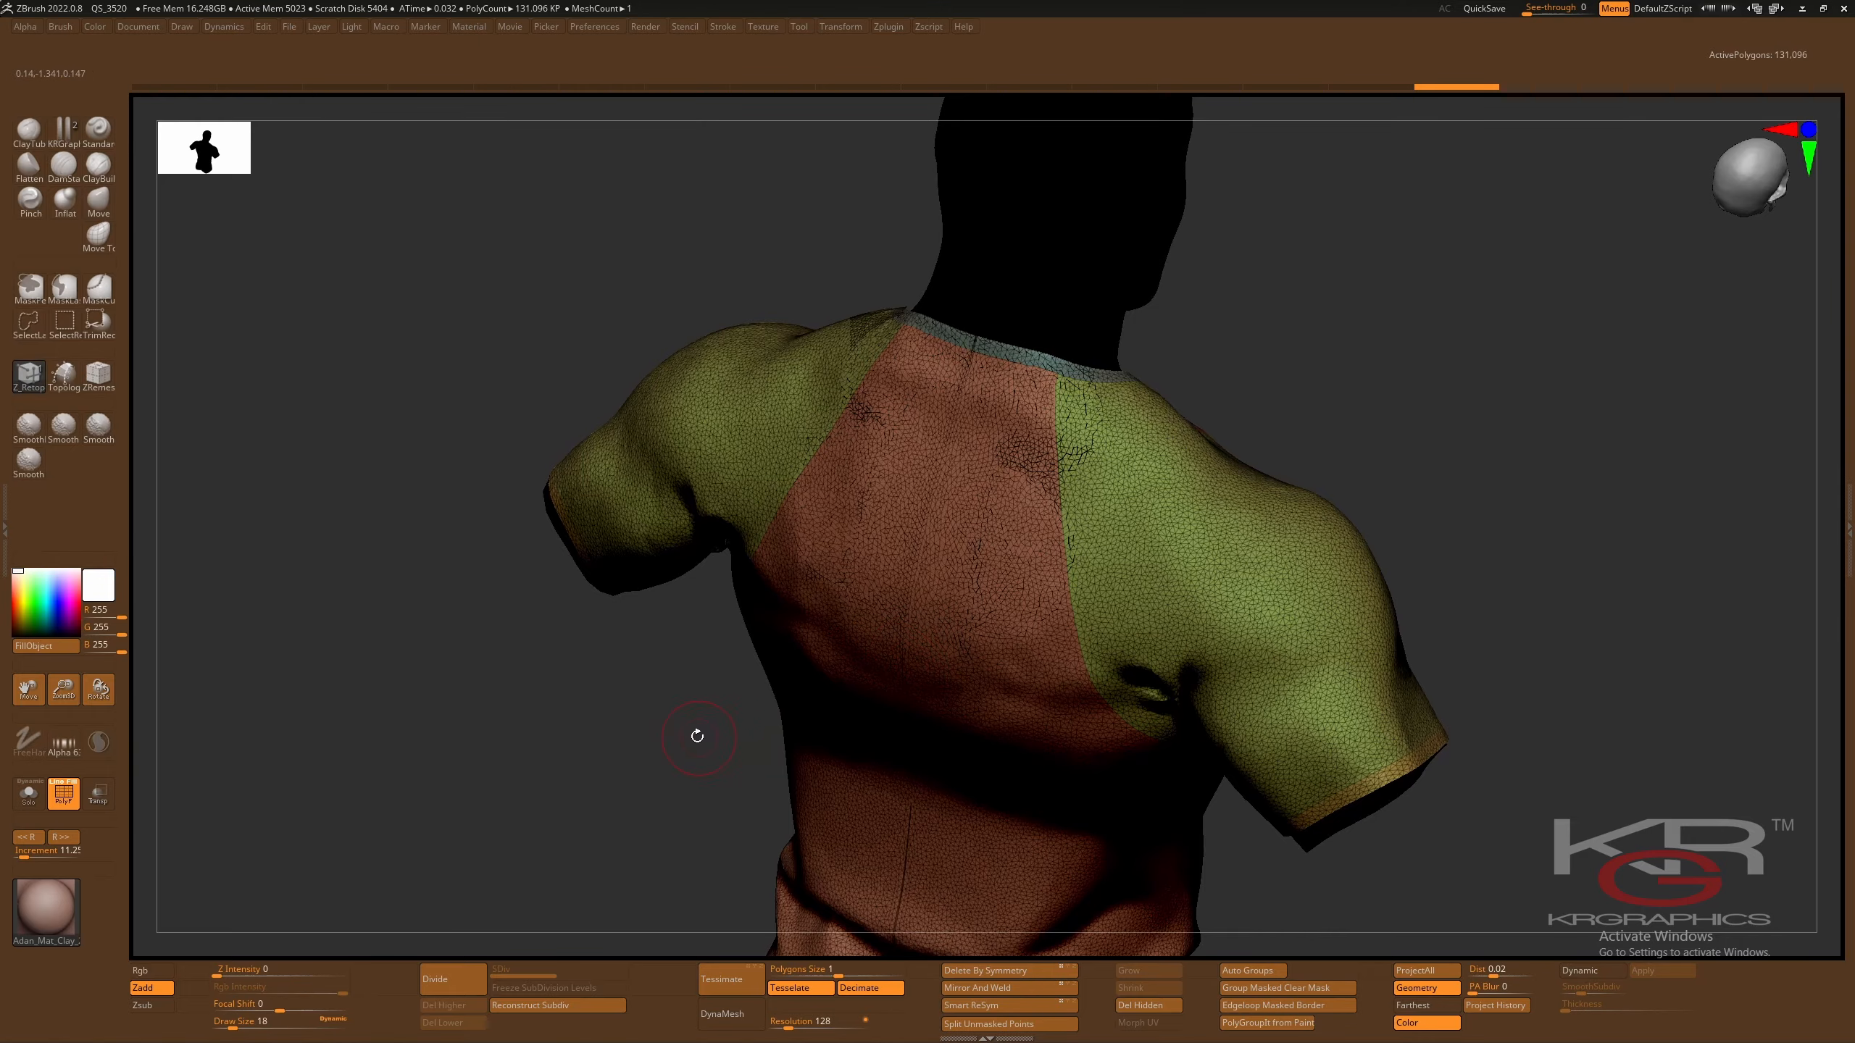
- Smooth the cloth folds around the armpits on the back and front of the sleeves
left_click_drag(698, 736, 654, 555)
left_click_drag(590, 690, 589, 624)
mouse_move(649, 740)
left_mouse_down("shift")
mouse_move(702, 793)
mouse_move(713, 734)
mouse_move(706, 748)
left_mouse_up("shift")
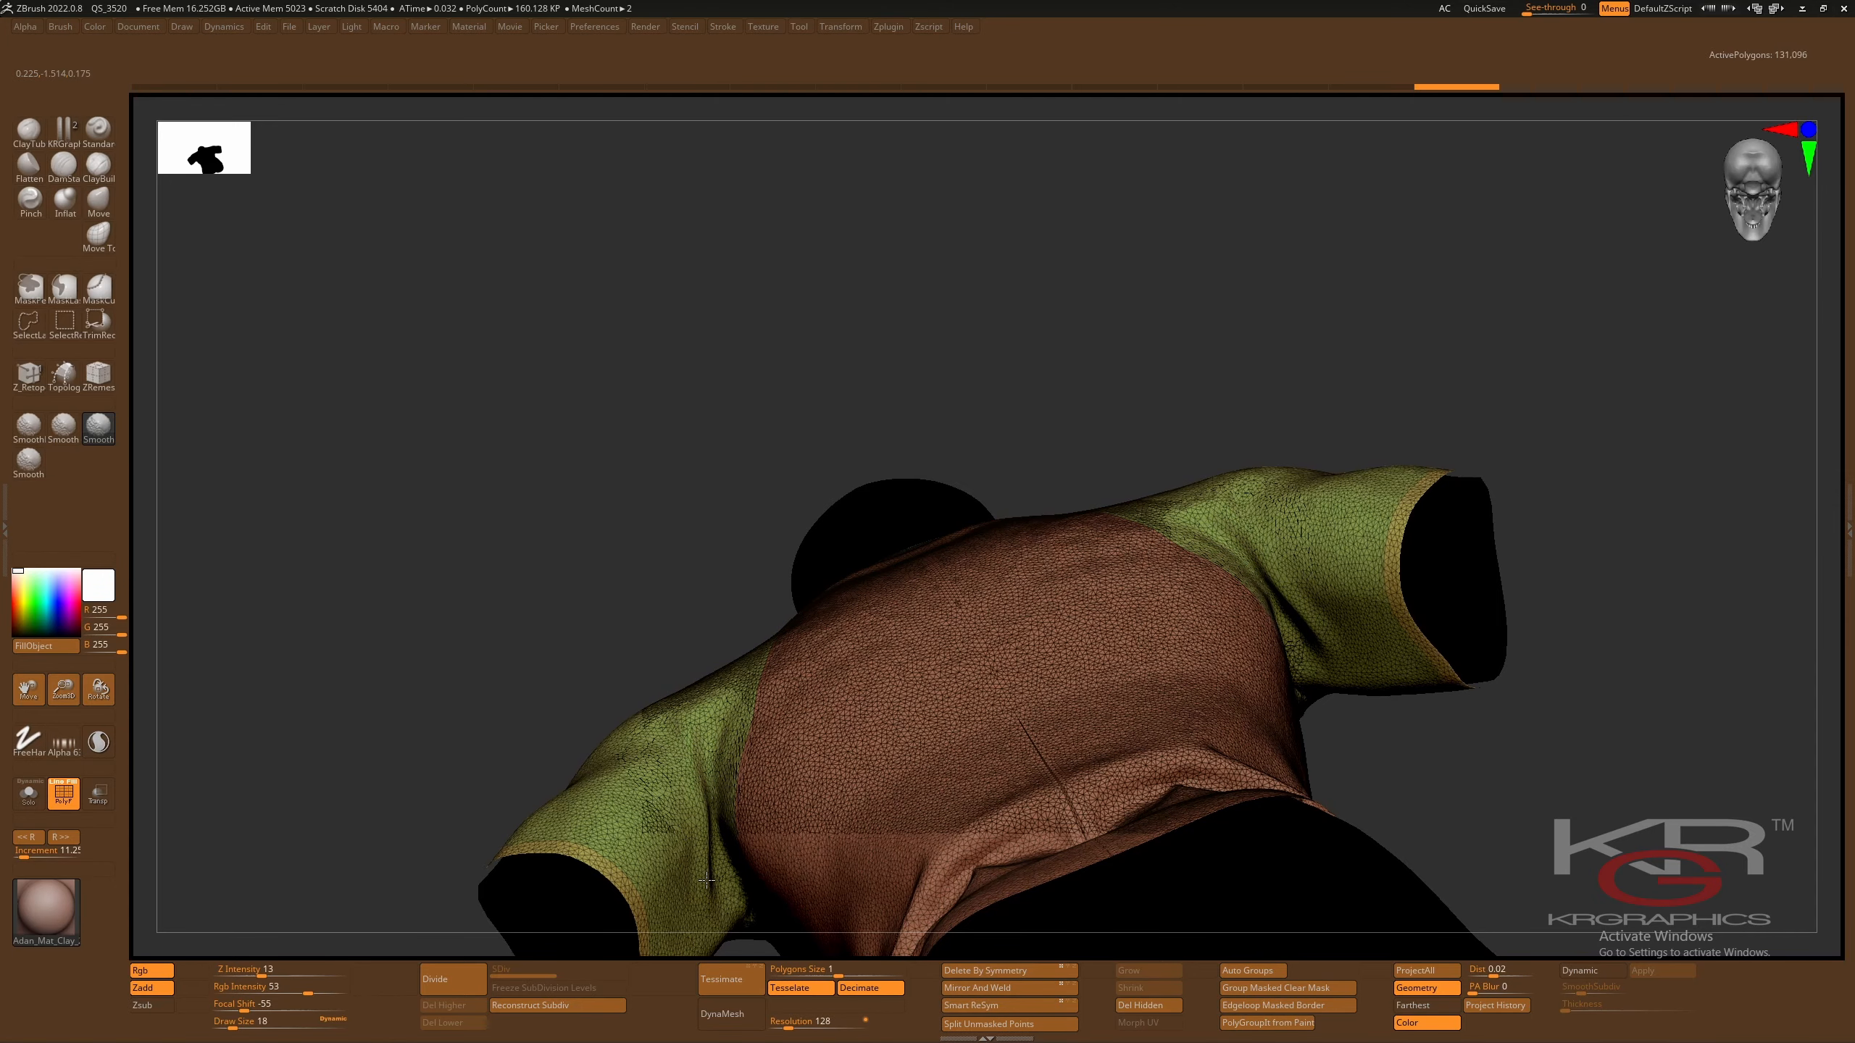
left_click_drag(706, 879, 697, 748, "shift")
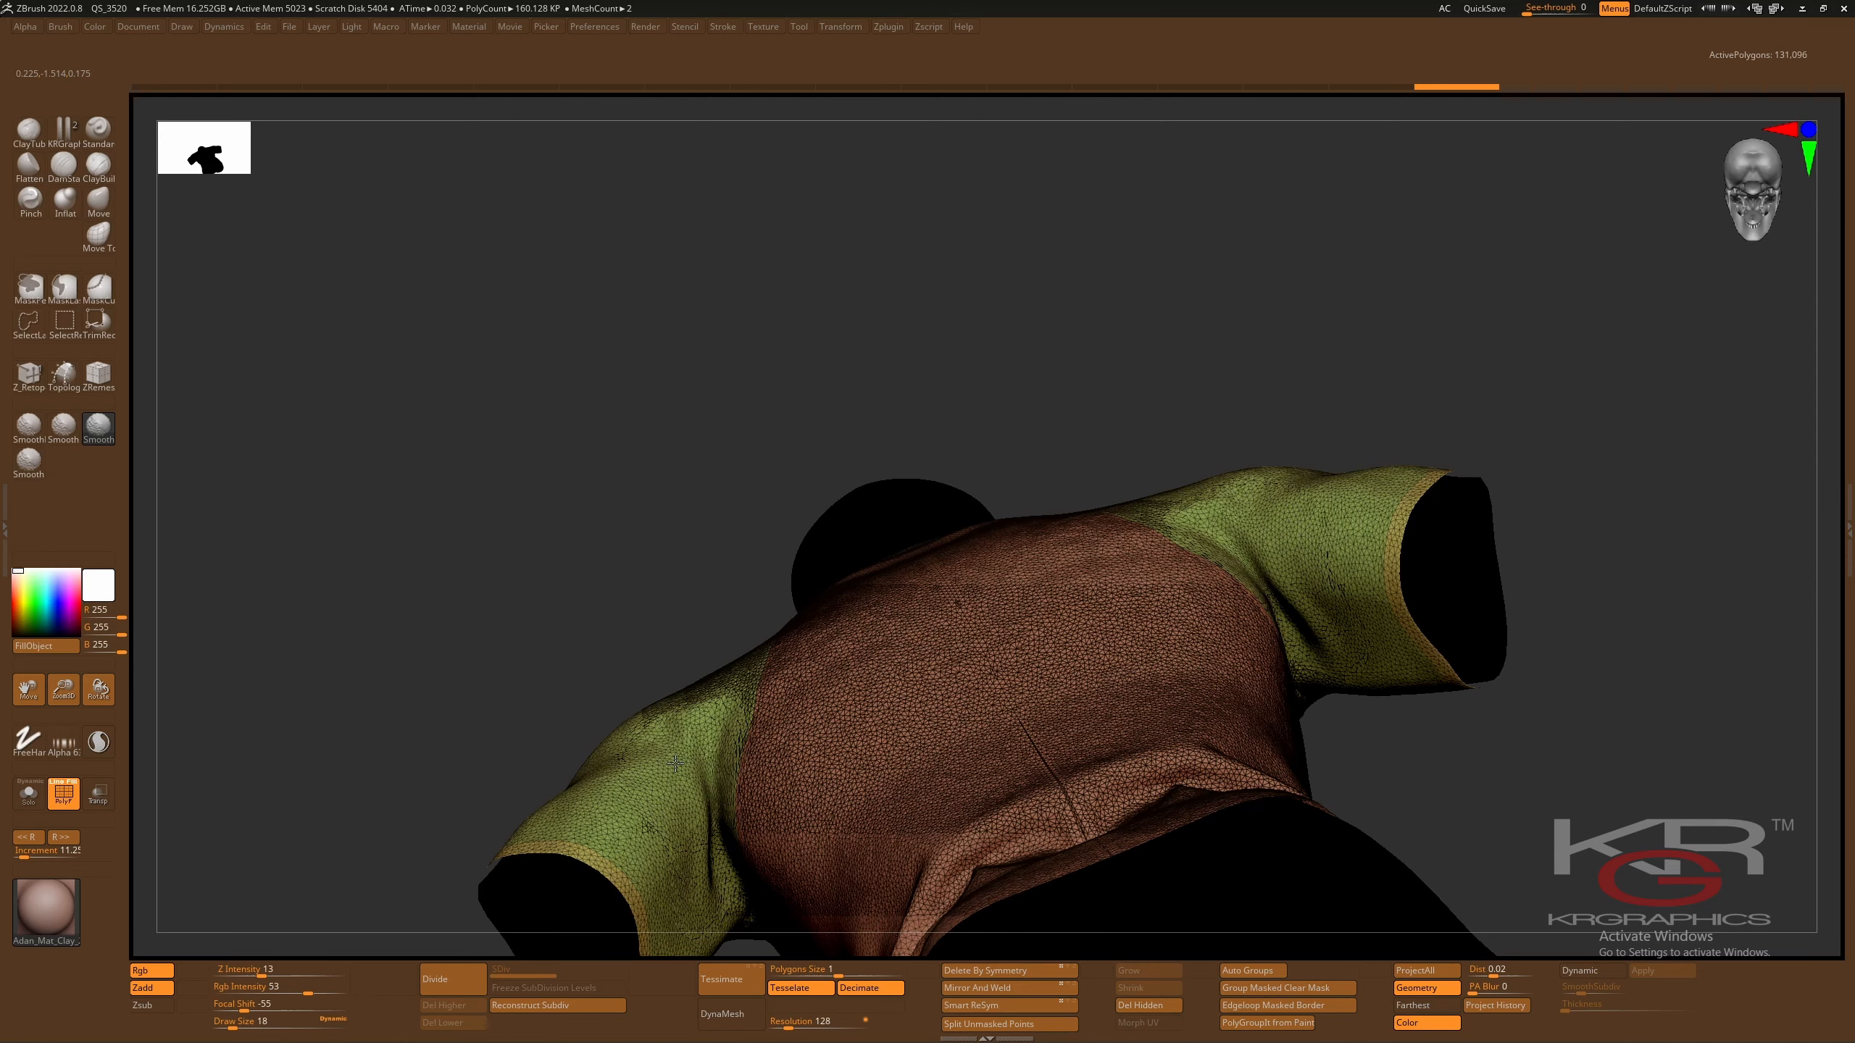
mouse_move(698, 814)
left_mouse_down("shift")
mouse_move(703, 831)
mouse_move(713, 737)
mouse_move(714, 829)
mouse_move(704, 752)
left_mouse_up("shift")
left_click_drag(558, 686, 529, 593)
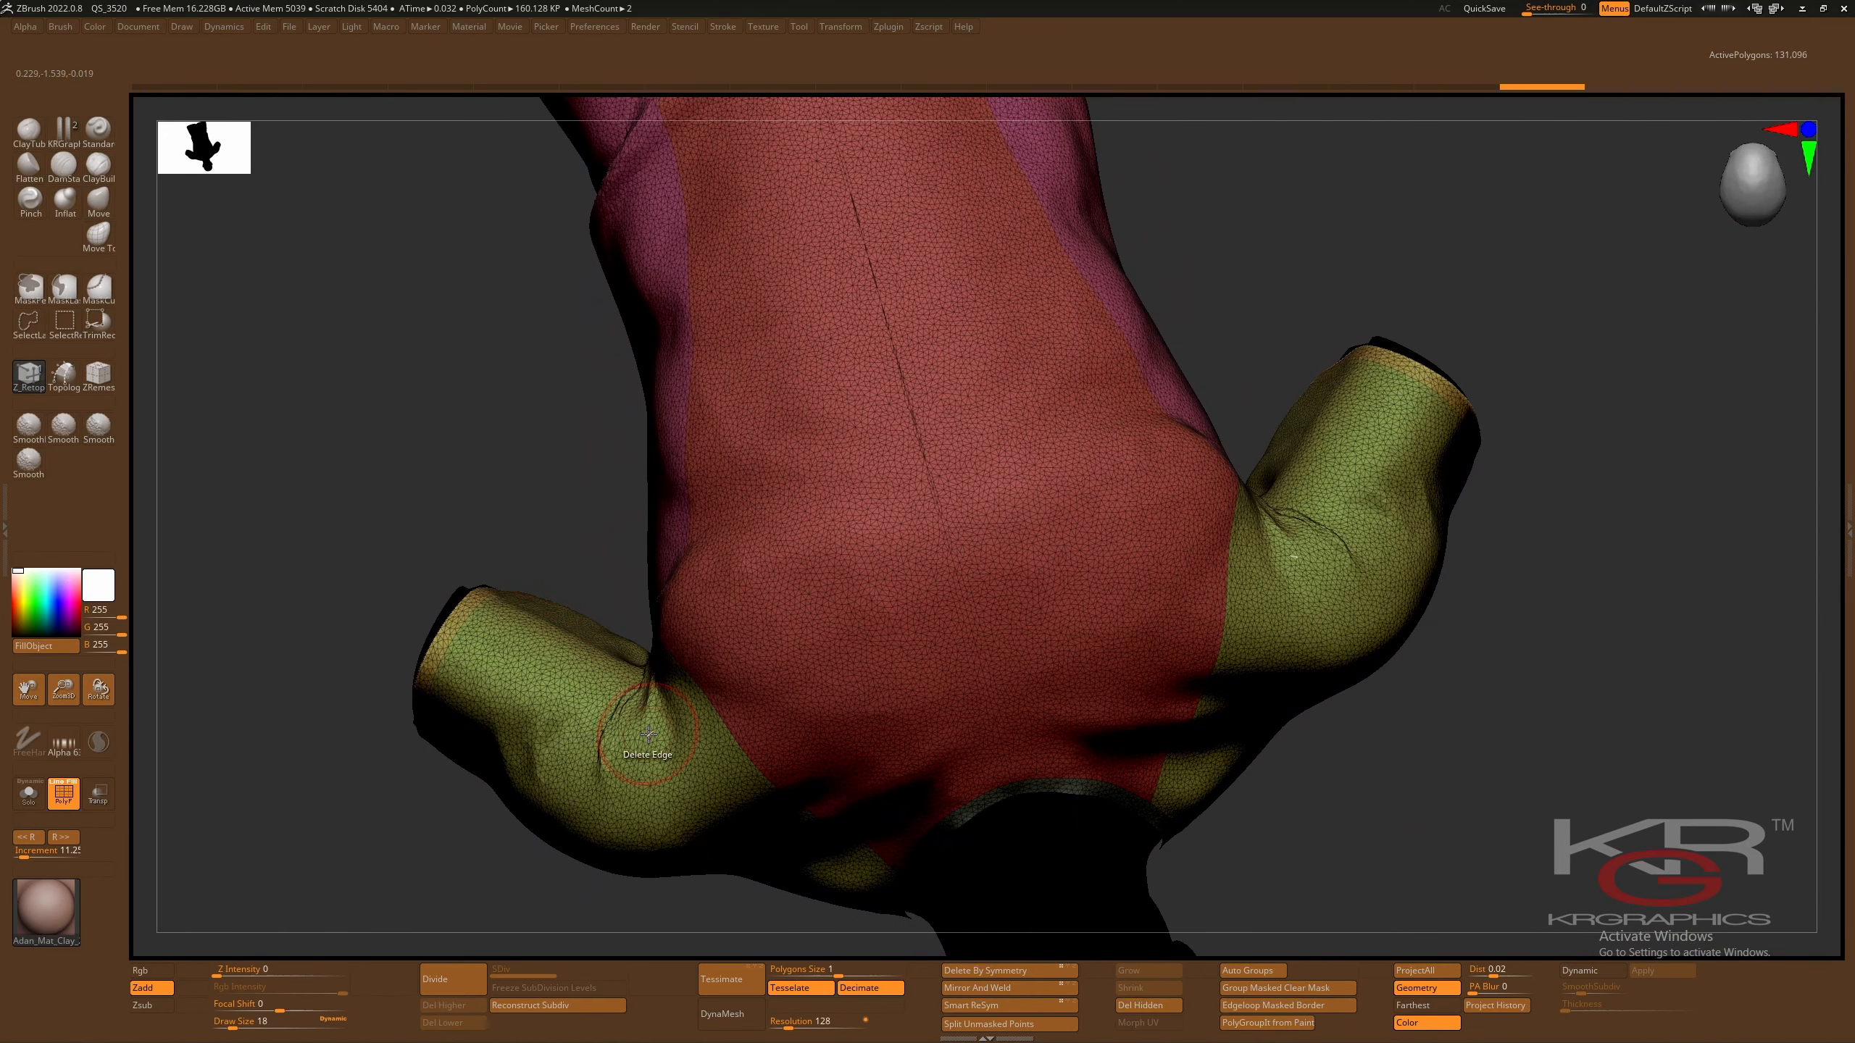
left_click_drag(600, 769, 611, 658, "shift")
mouse_move(592, 546)
left_mouse_down()
mouse_move(596, 608)
mouse_move(570, 605)
mouse_move(606, 595)
mouse_move(607, 649)
mouse_move(584, 653)
left_mouse_up()
- Smooth the wrinkles on the underside of the sleeve where it meets the armpit
mouse_move(447, 467)
left_mouse_down()
mouse_move(452, 447)
mouse_move(468, 501)
mouse_move(403, 464)
mouse_move(413, 489)
left_mouse_up()
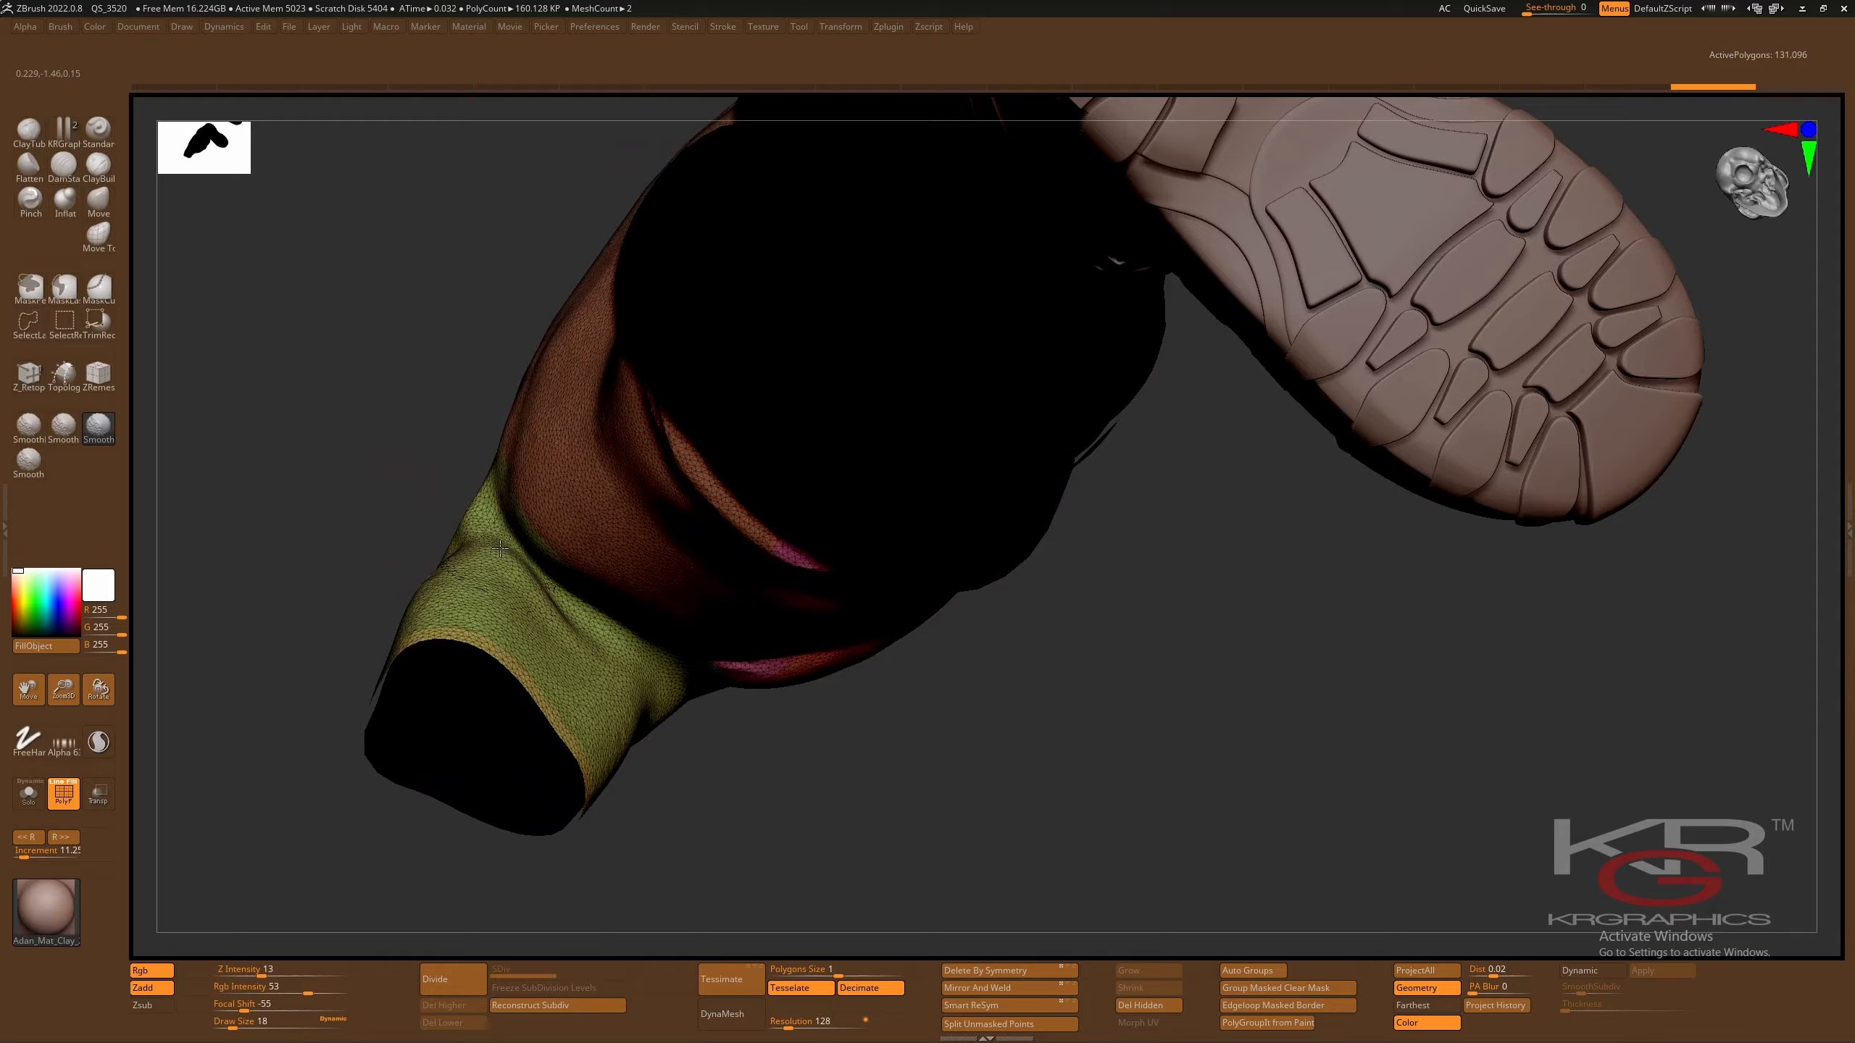
left_click_drag(549, 616, 522, 571, "shift")
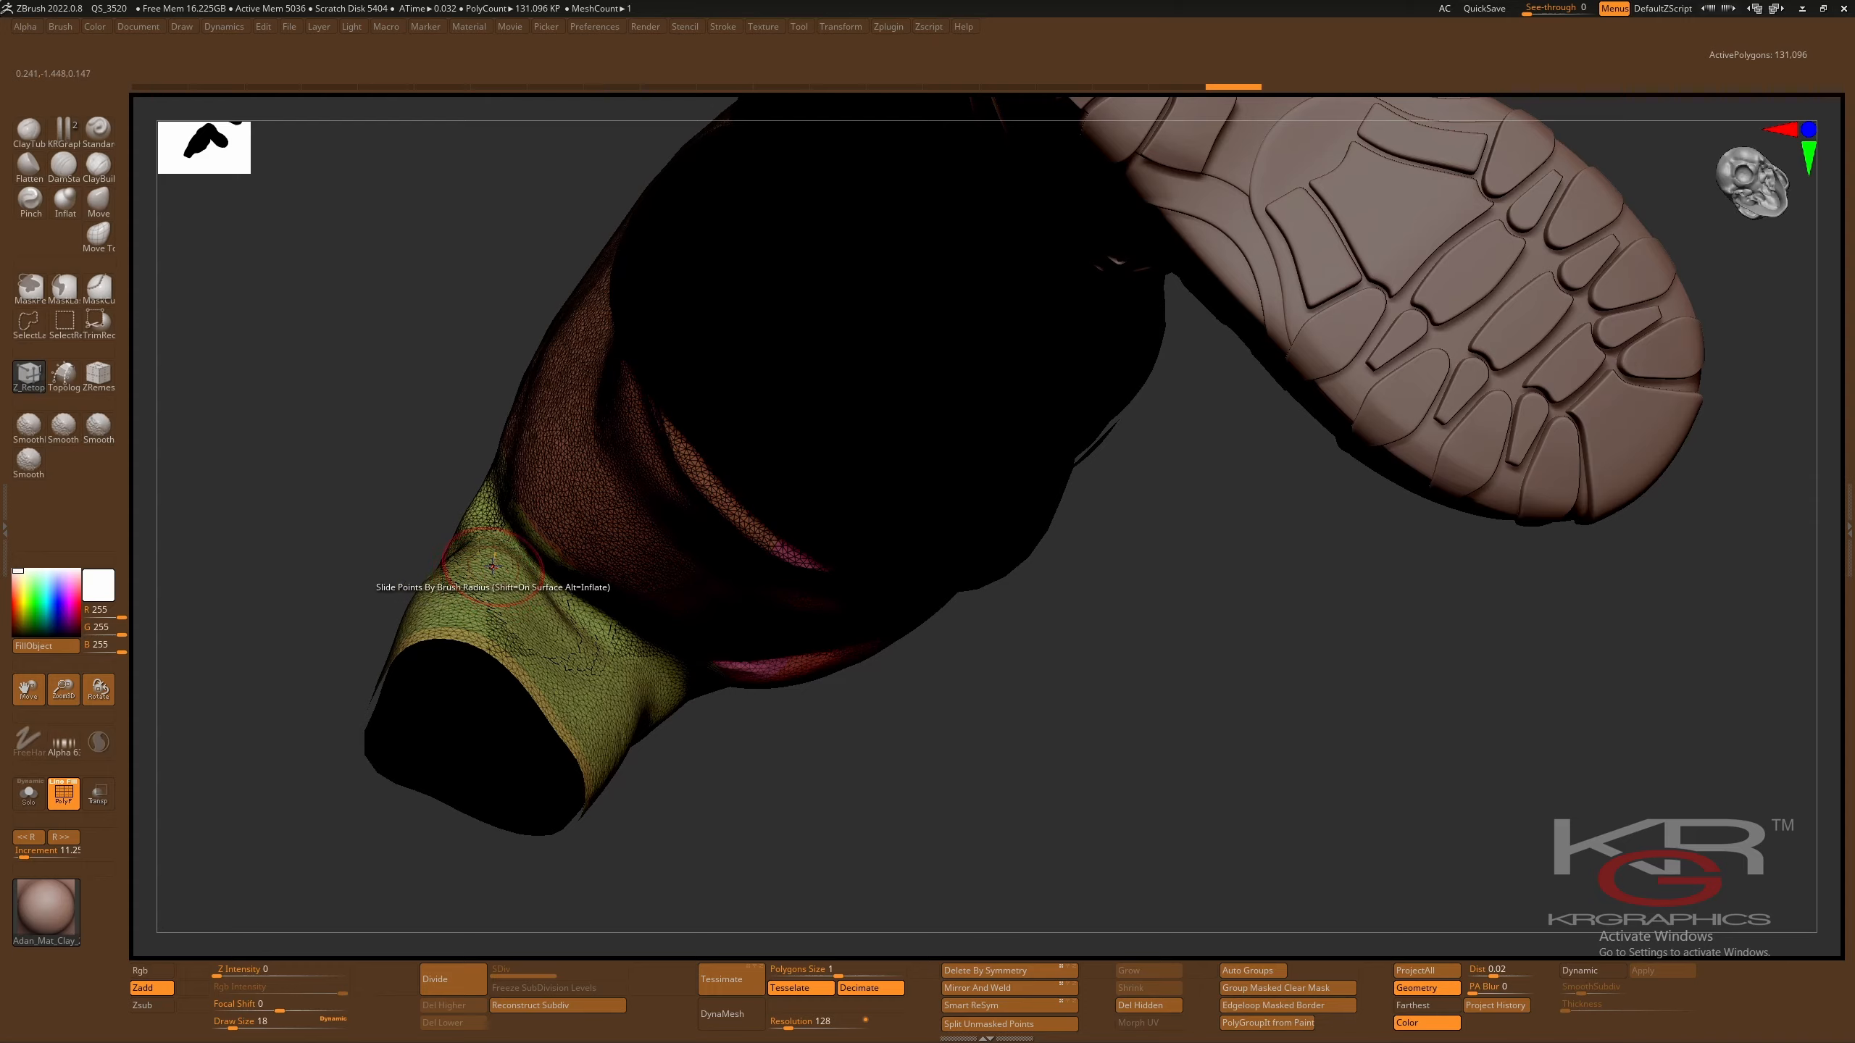
key("shift")
left_click_drag(548, 592, 563, 607, "shift")
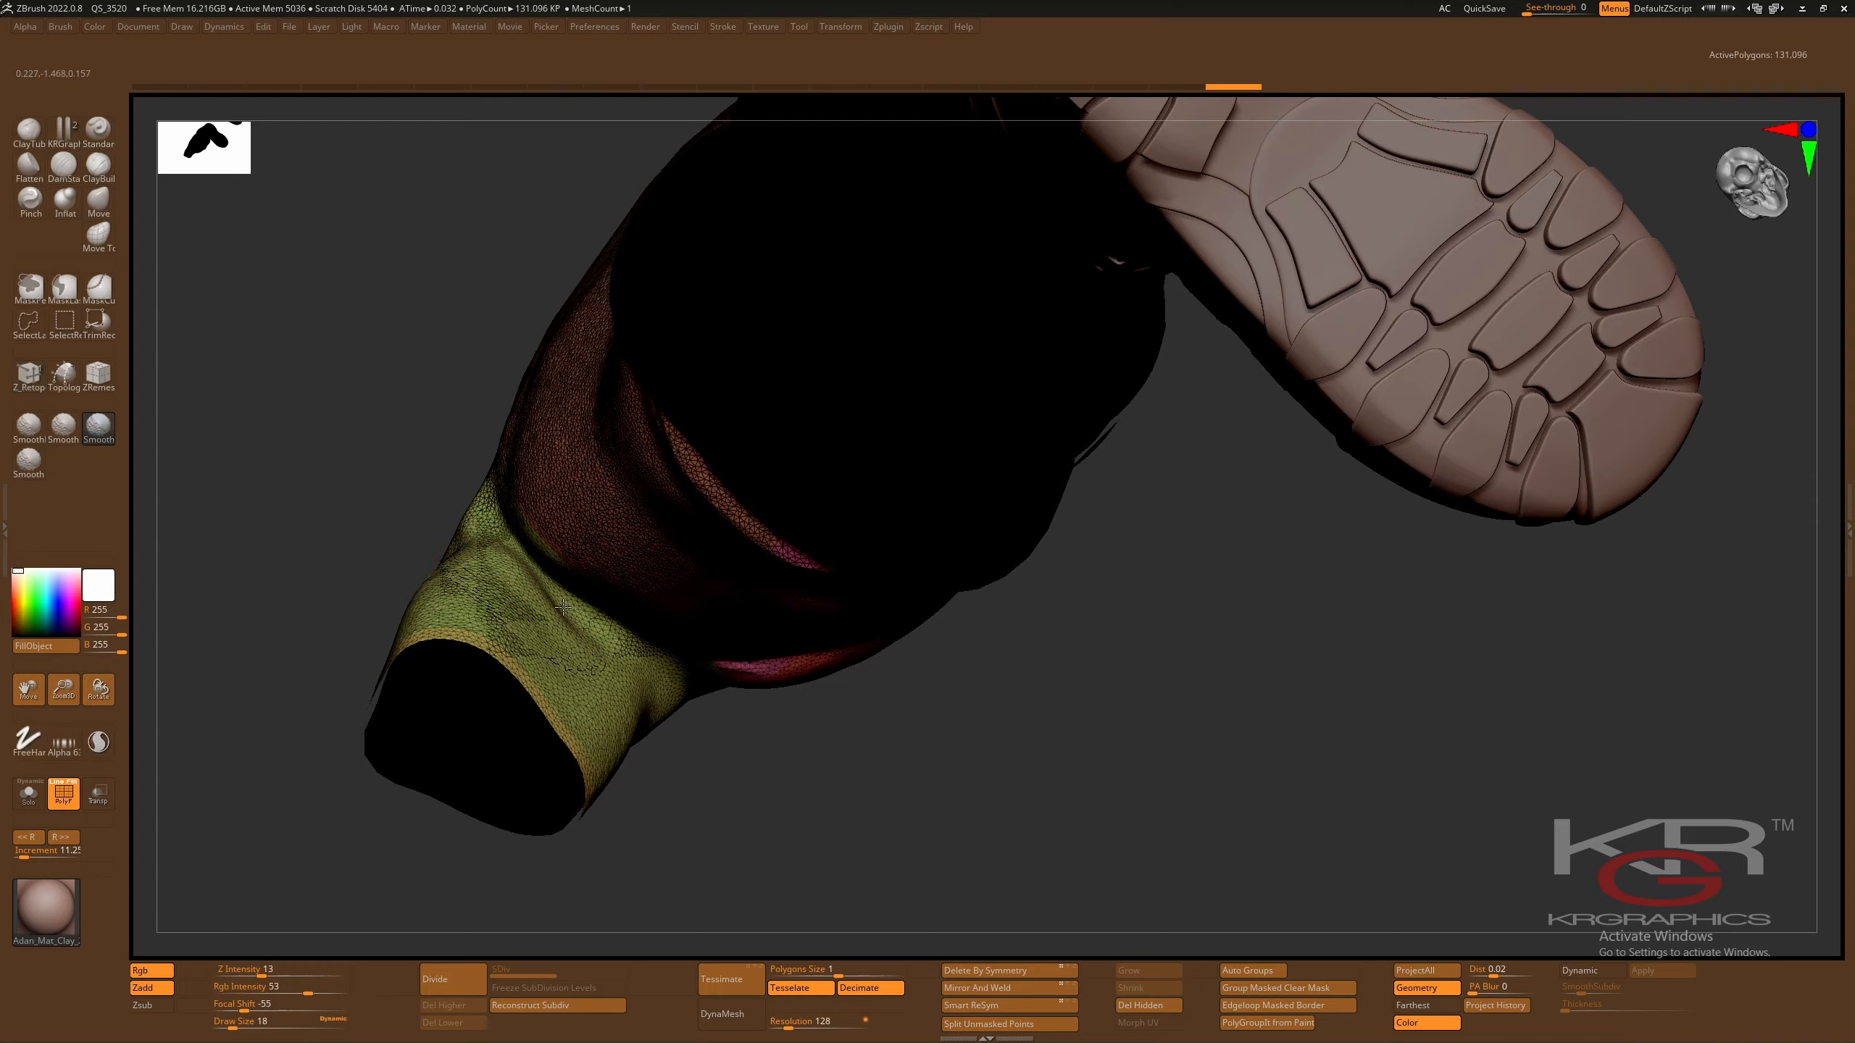
mouse_move(397, 485)
left_mouse_down()
mouse_move(336, 464)
mouse_move(412, 496)
left_mouse_up()
key("shift")
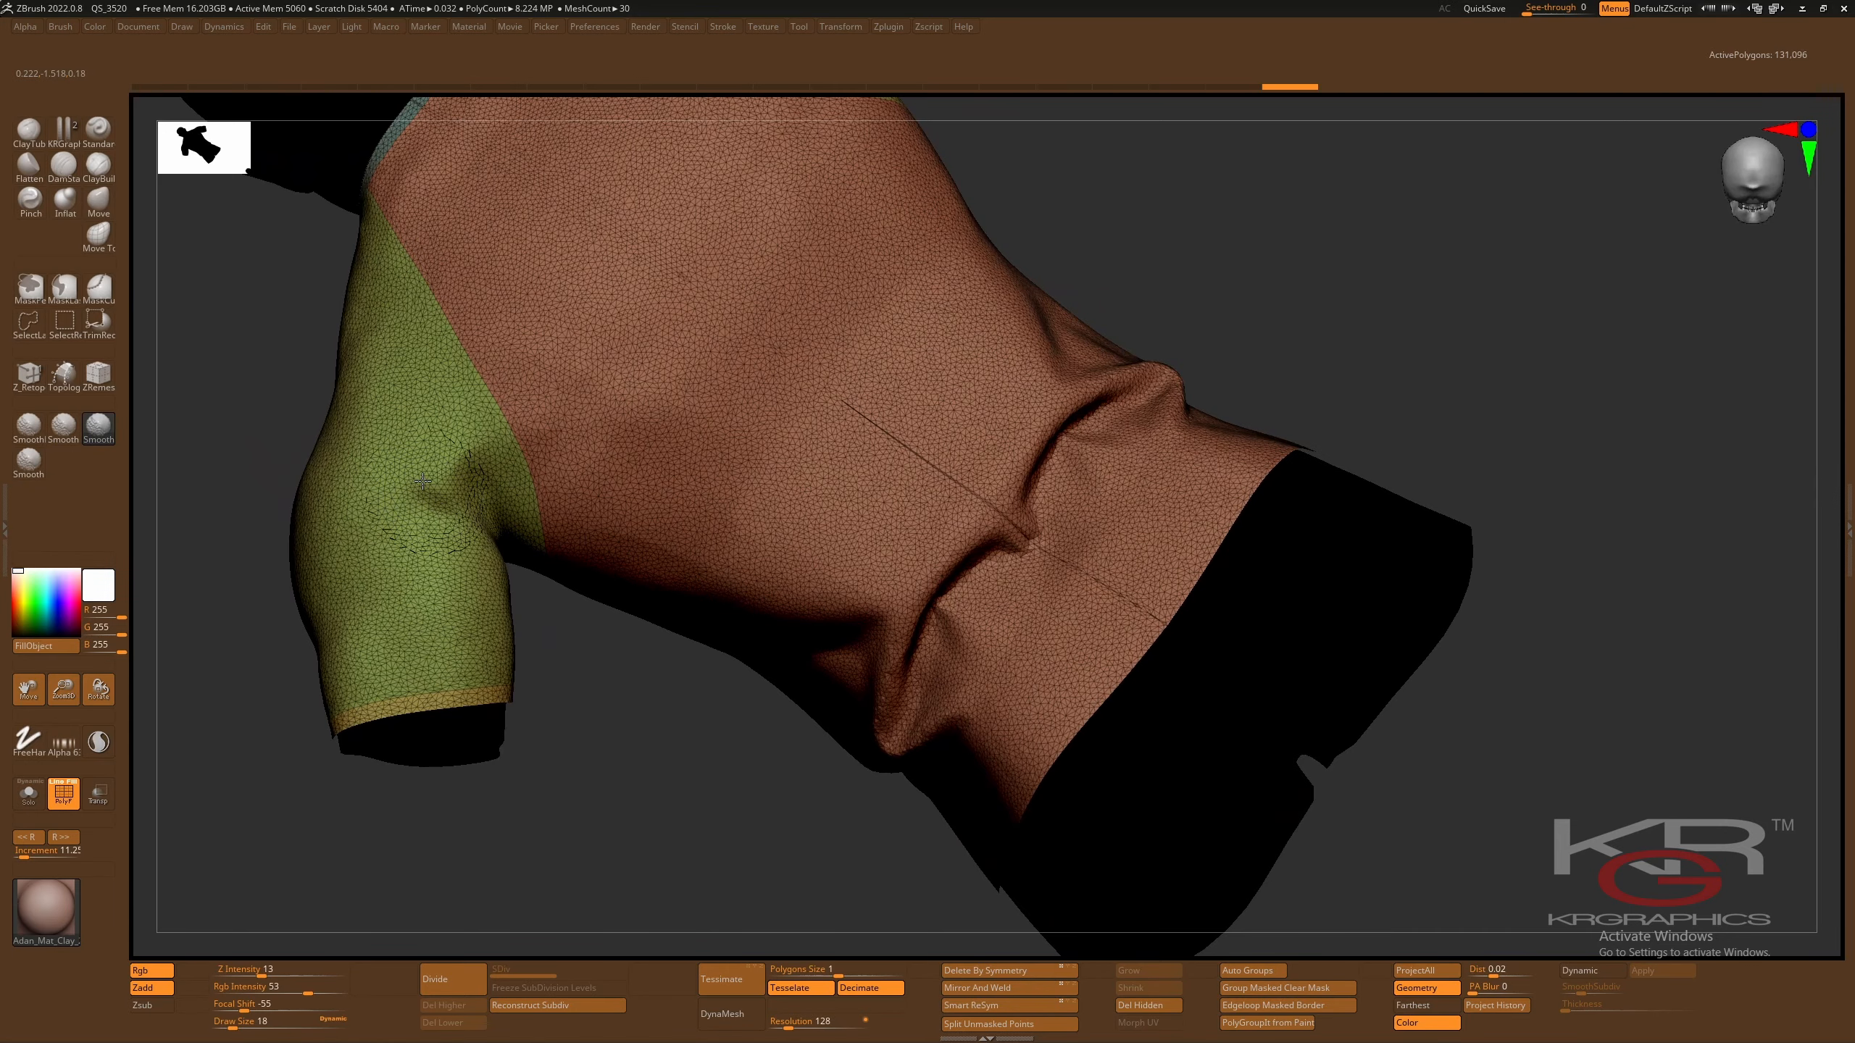
- Check the sleeve from the front, then smooth the middle of the upper back and frame the shirt
left_click_drag(496, 704, 751, 769)
key("shift")
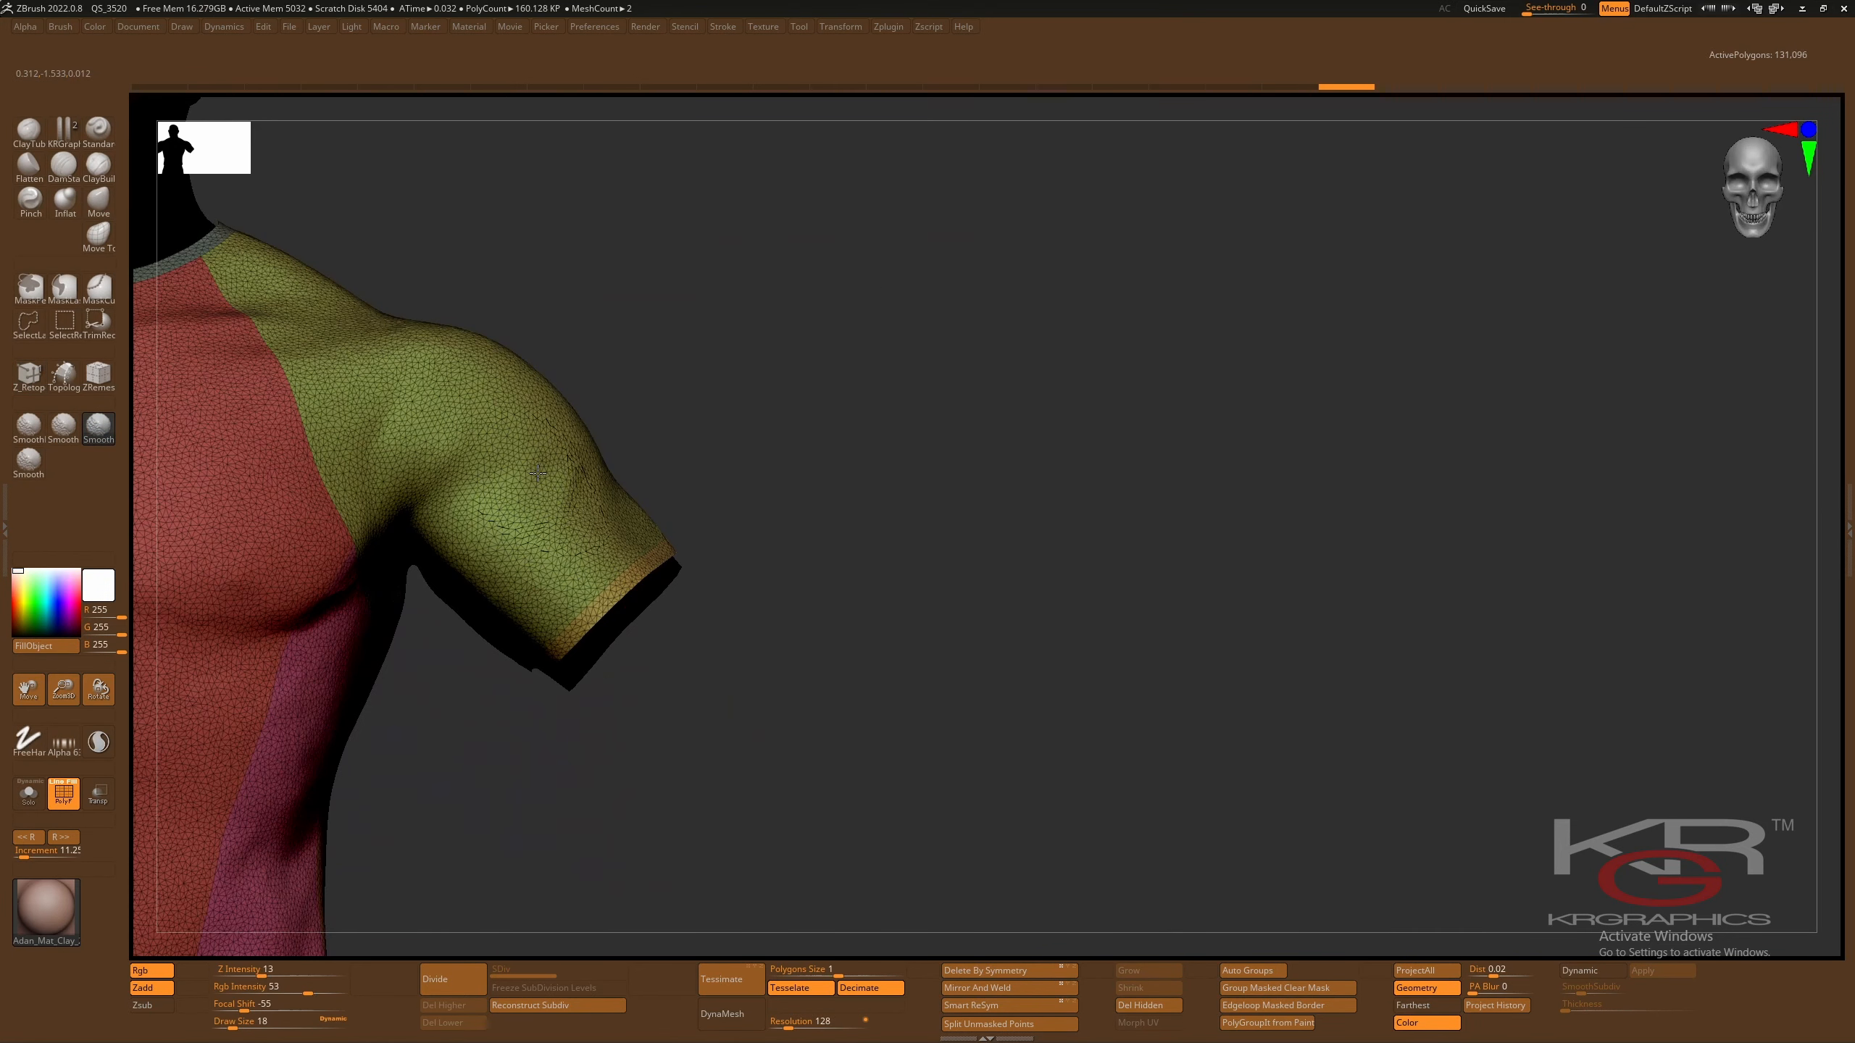
left_click_drag(949, 723, 704, 705)
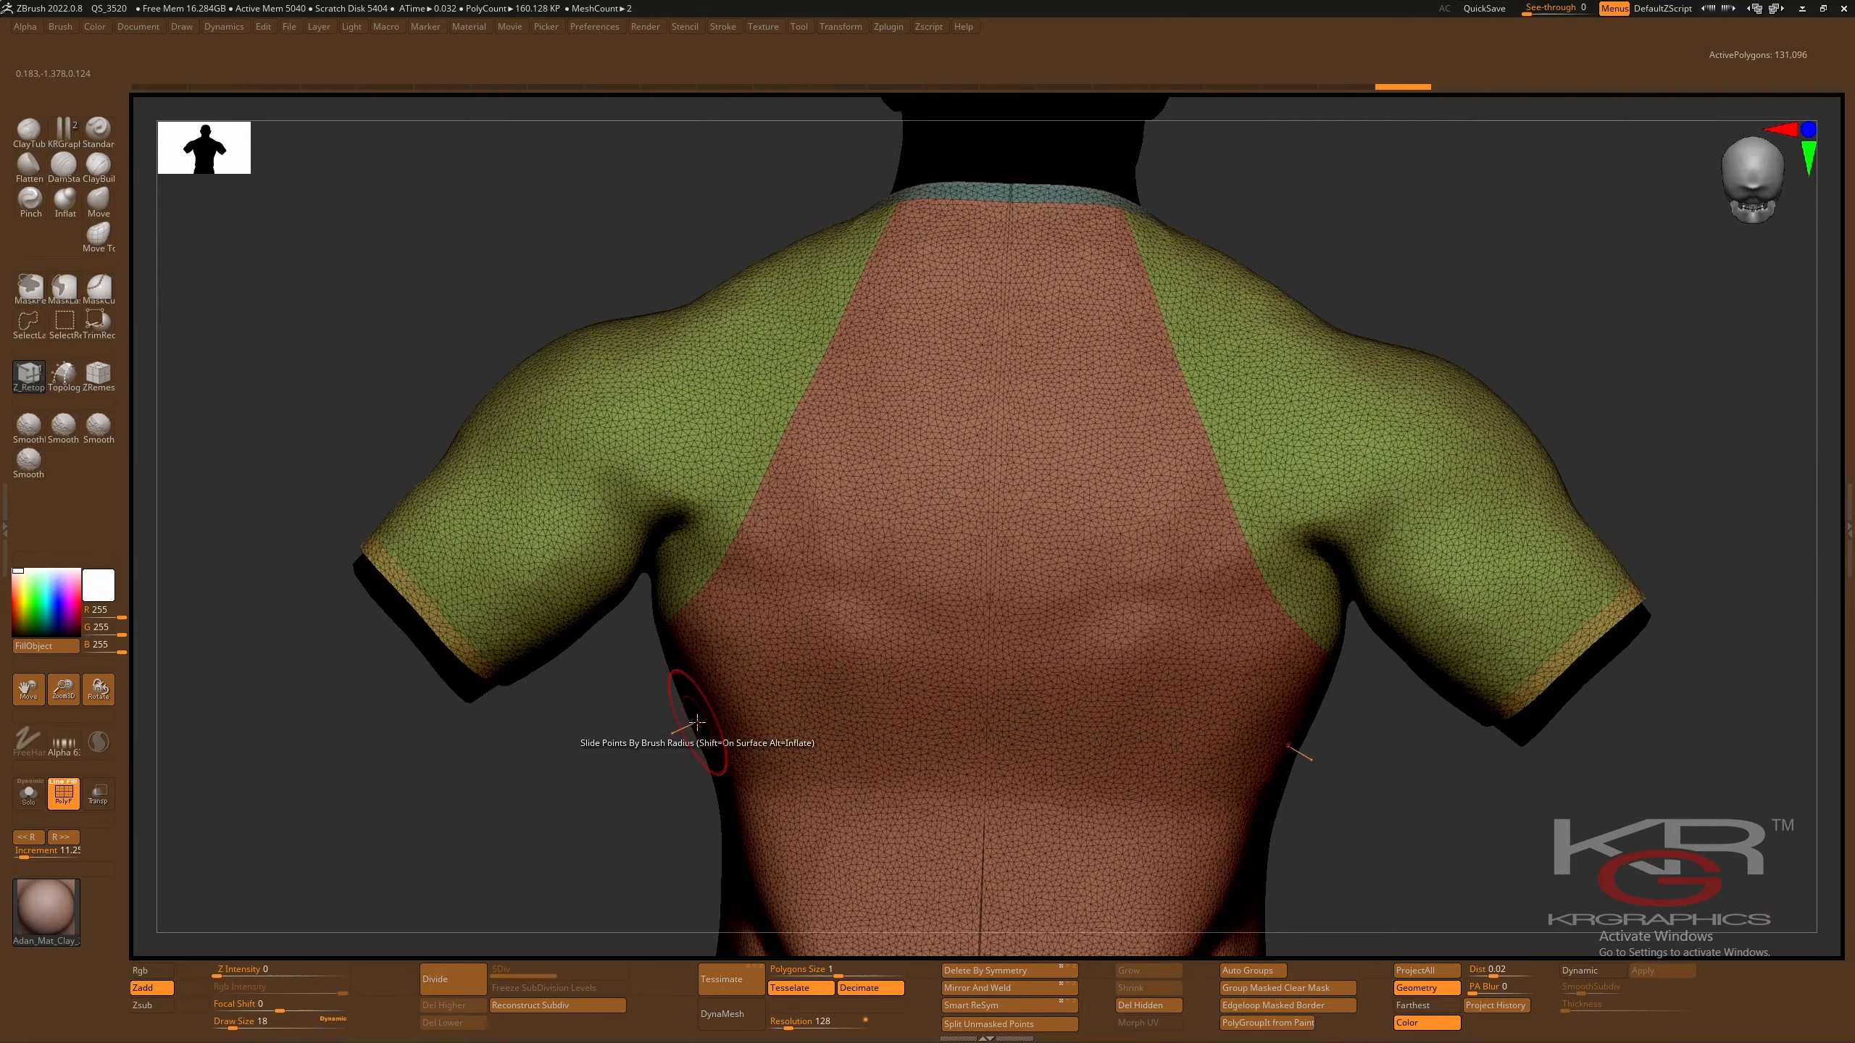
mouse_move(960, 592)
left_mouse_down("shift")
mouse_move(913, 621)
mouse_move(931, 547)
left_mouse_up("shift")
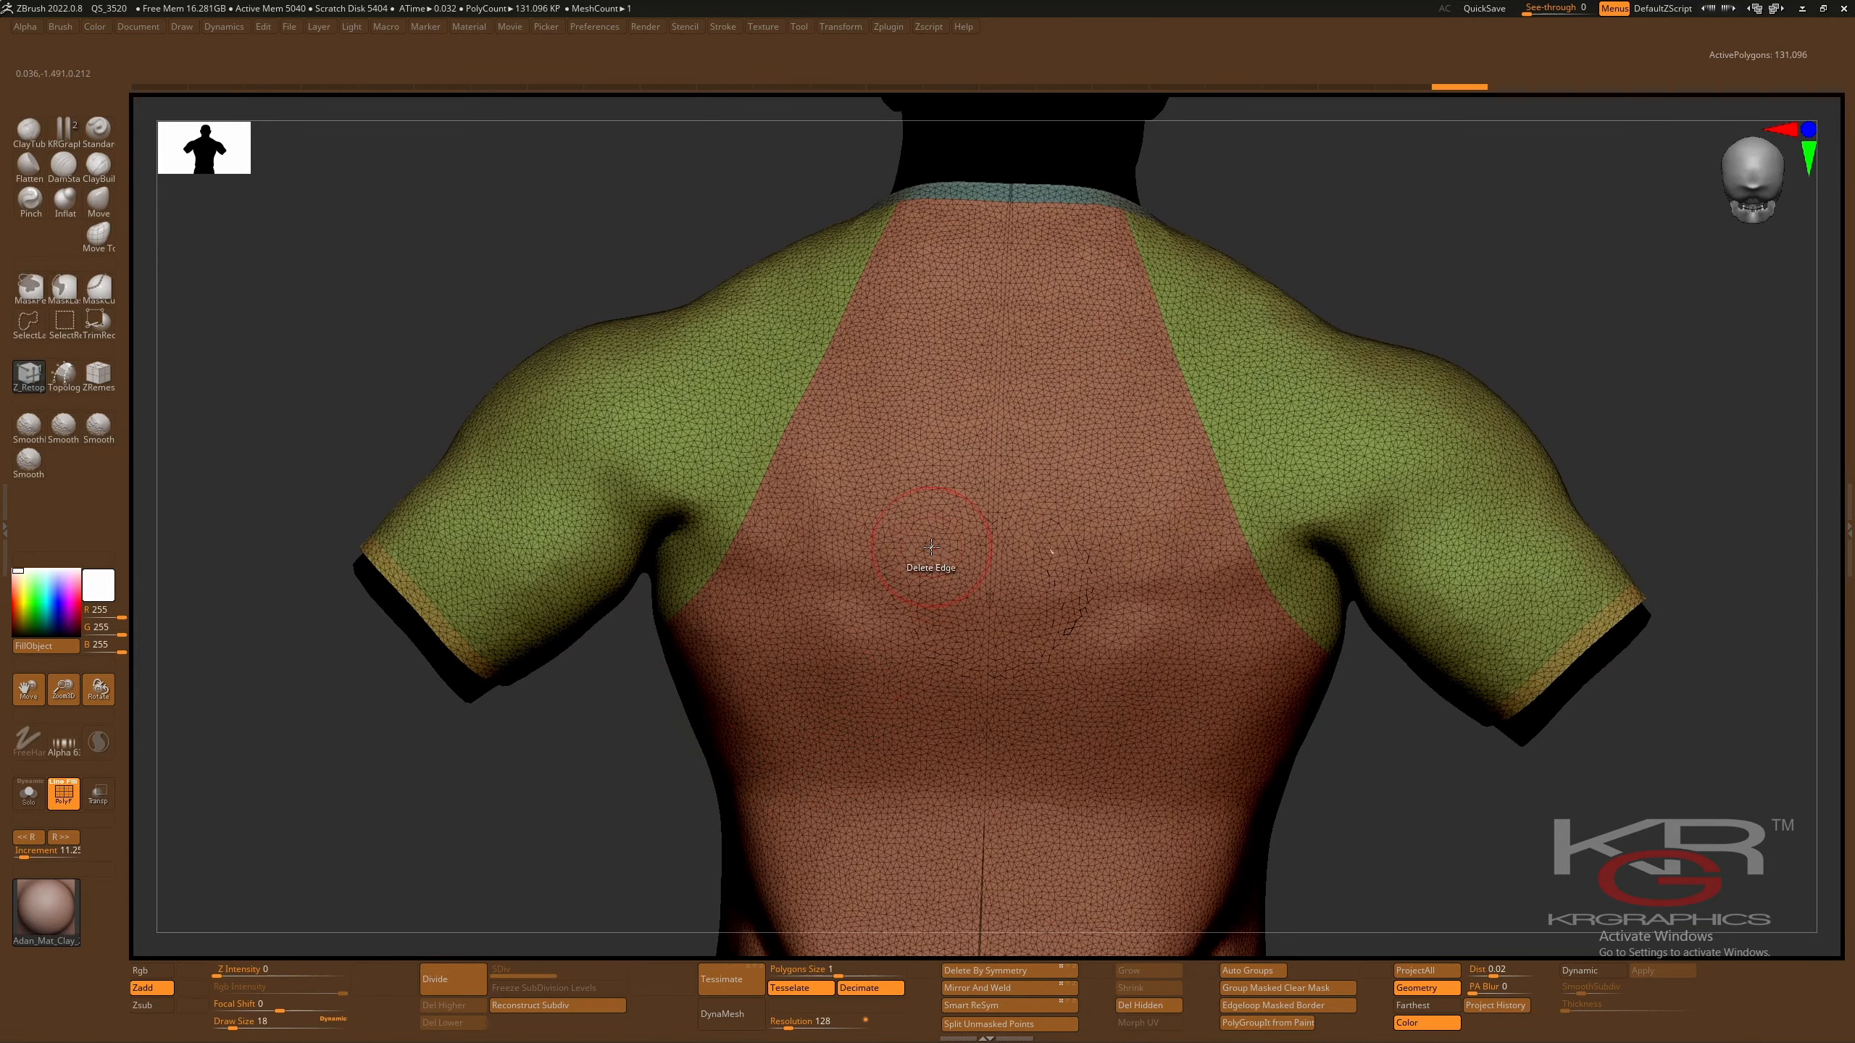
key("f")
key("f")
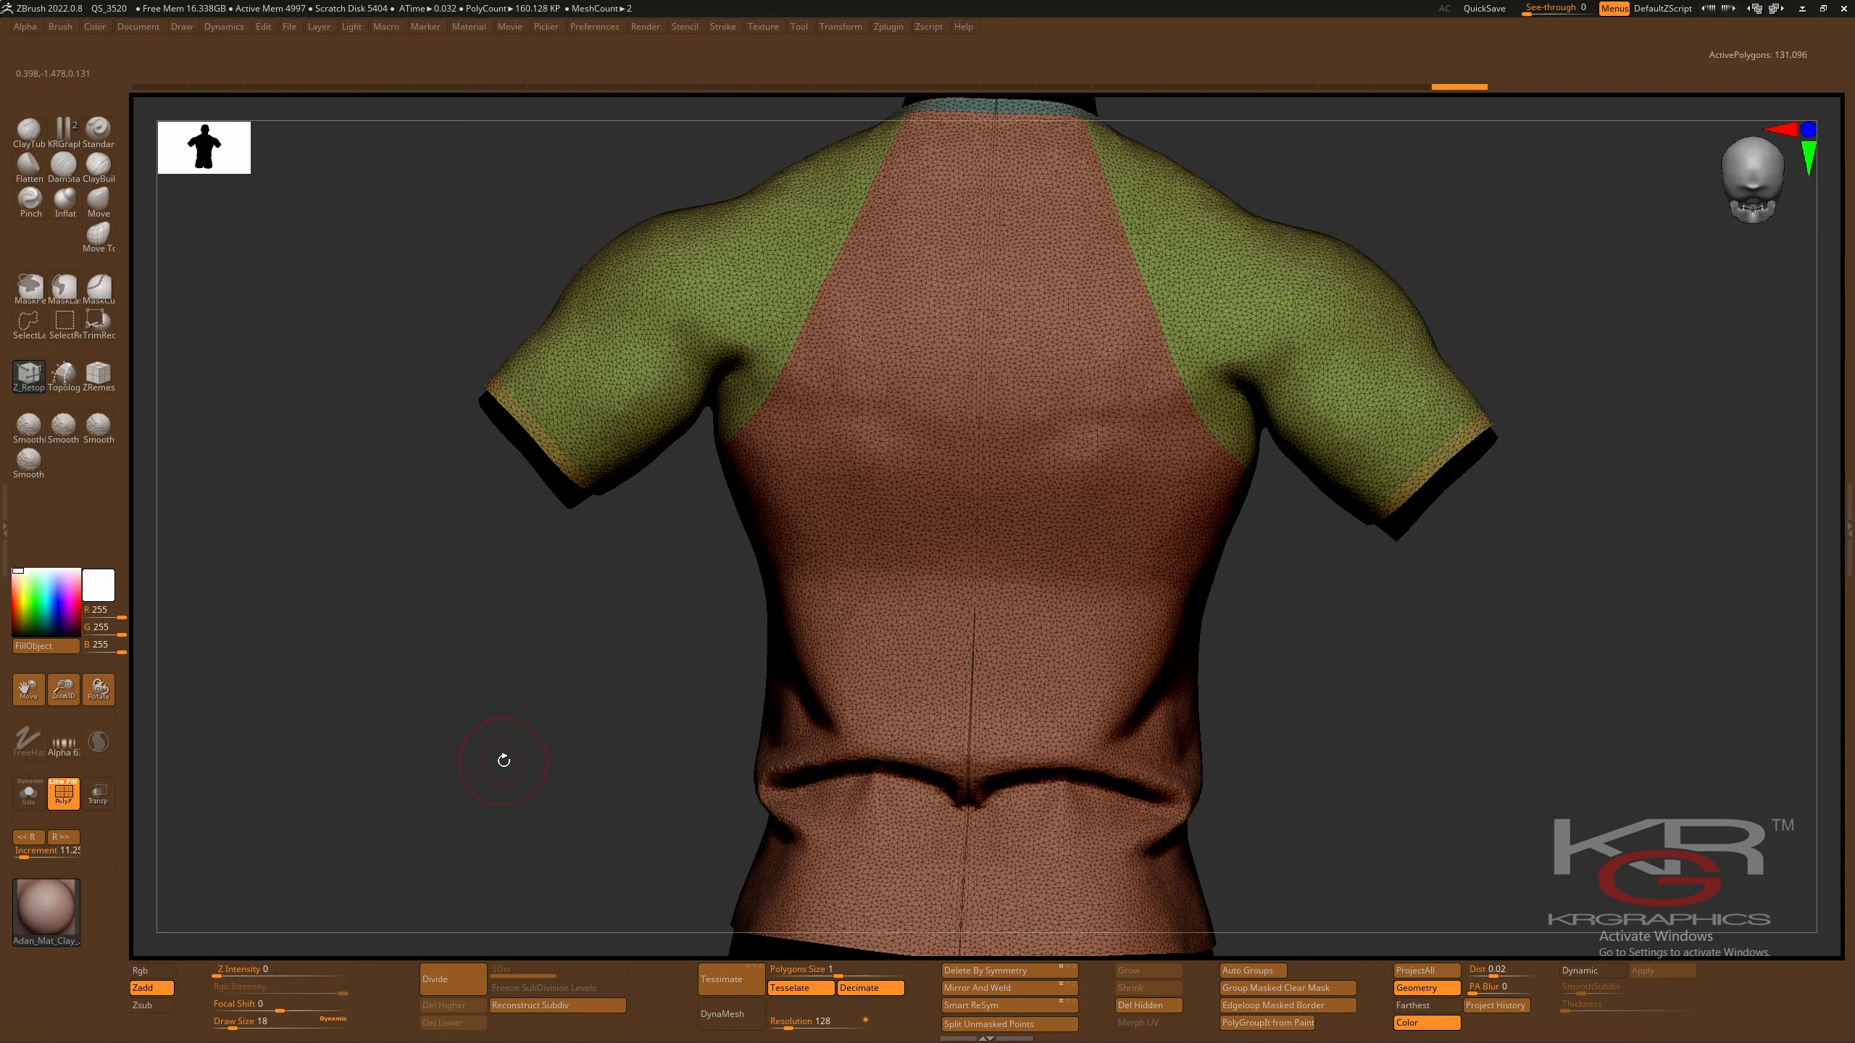
- Smooth the waist fold on the lower front of the shirt beside the side panel
left_click_drag(504, 761, 529, 751)
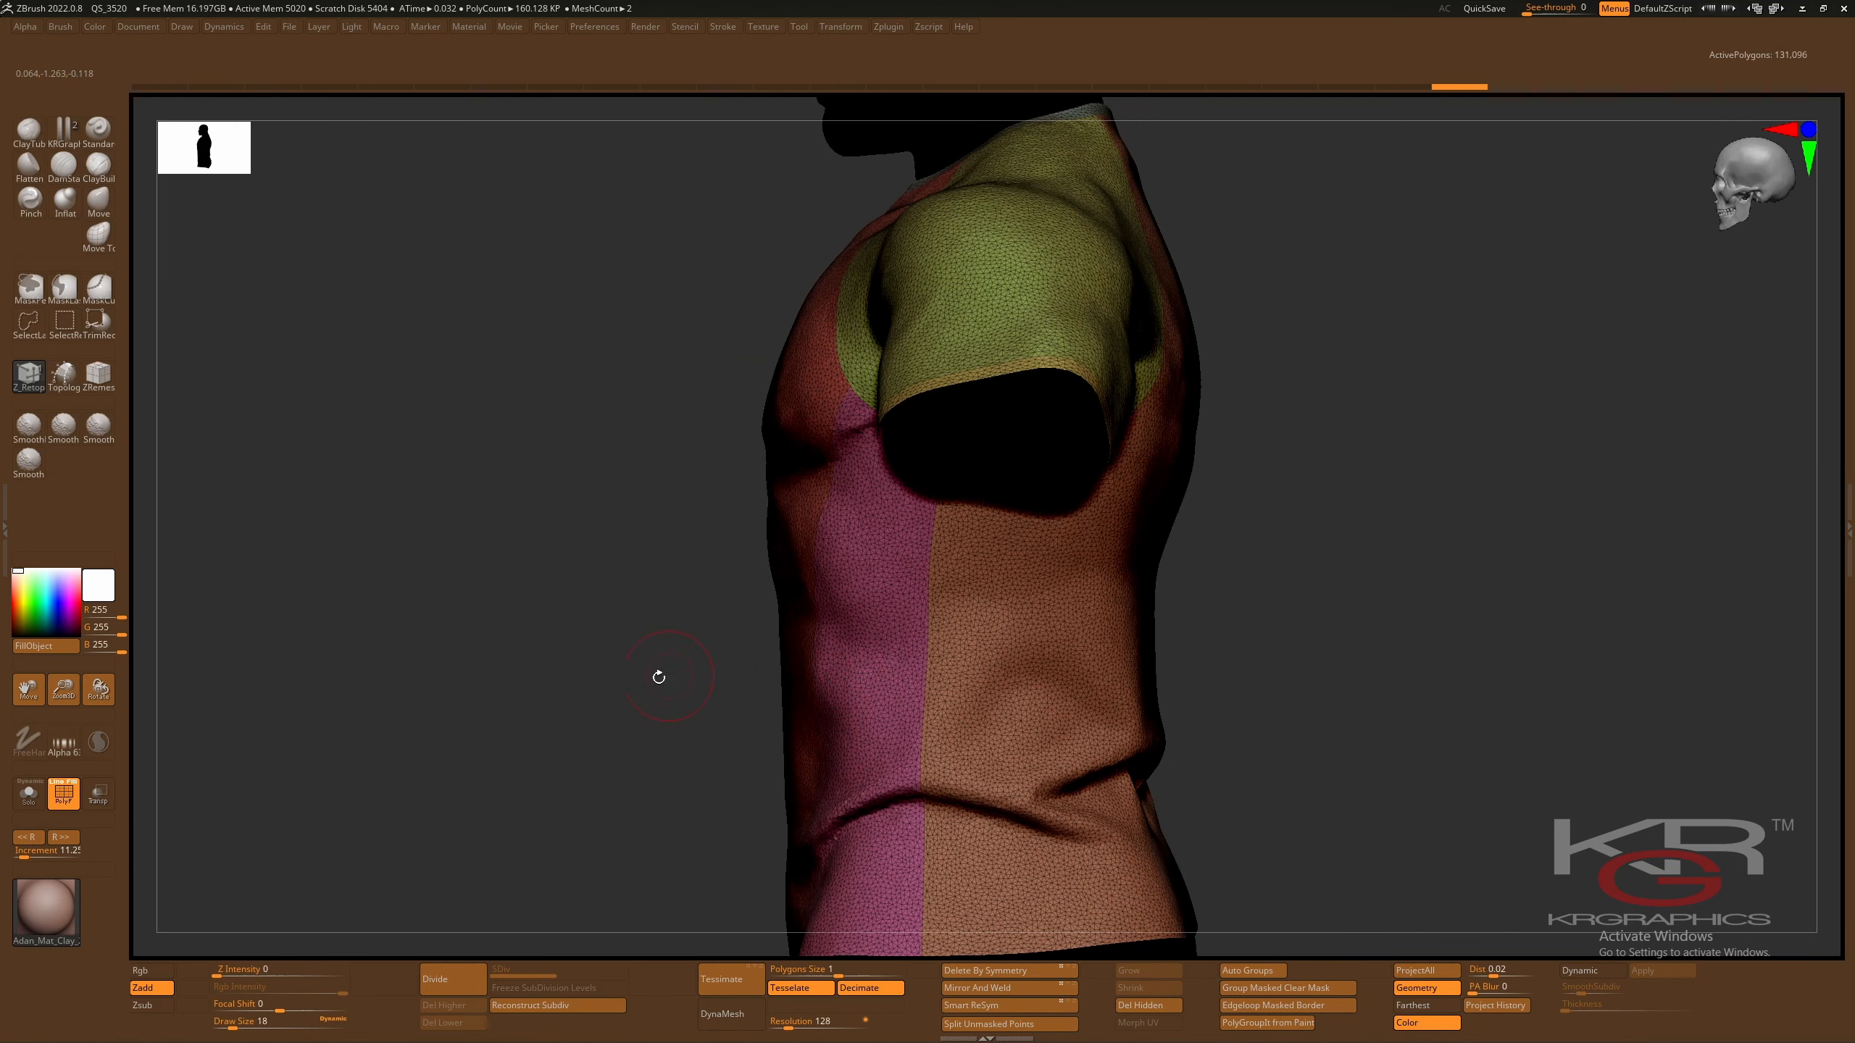
left_click_drag(659, 677, 603, 696)
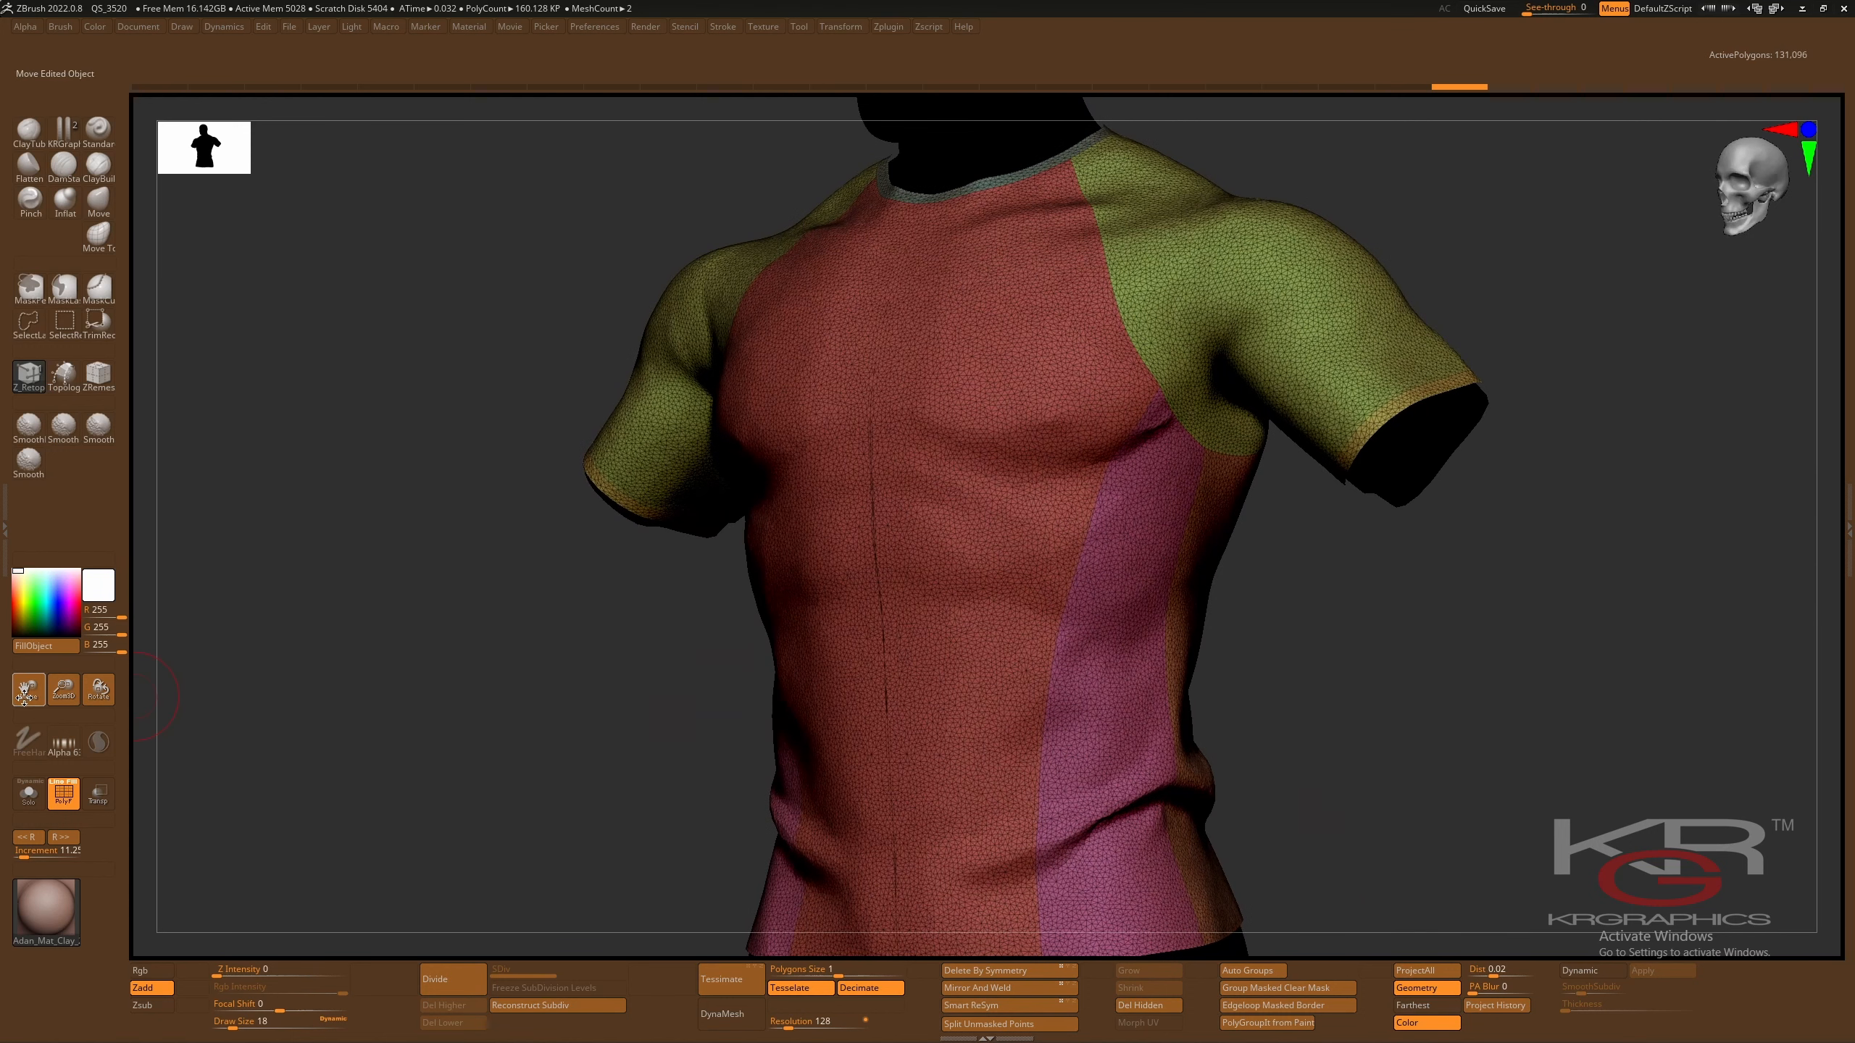
left_click_drag(24, 696, 3, 577)
key("shift")
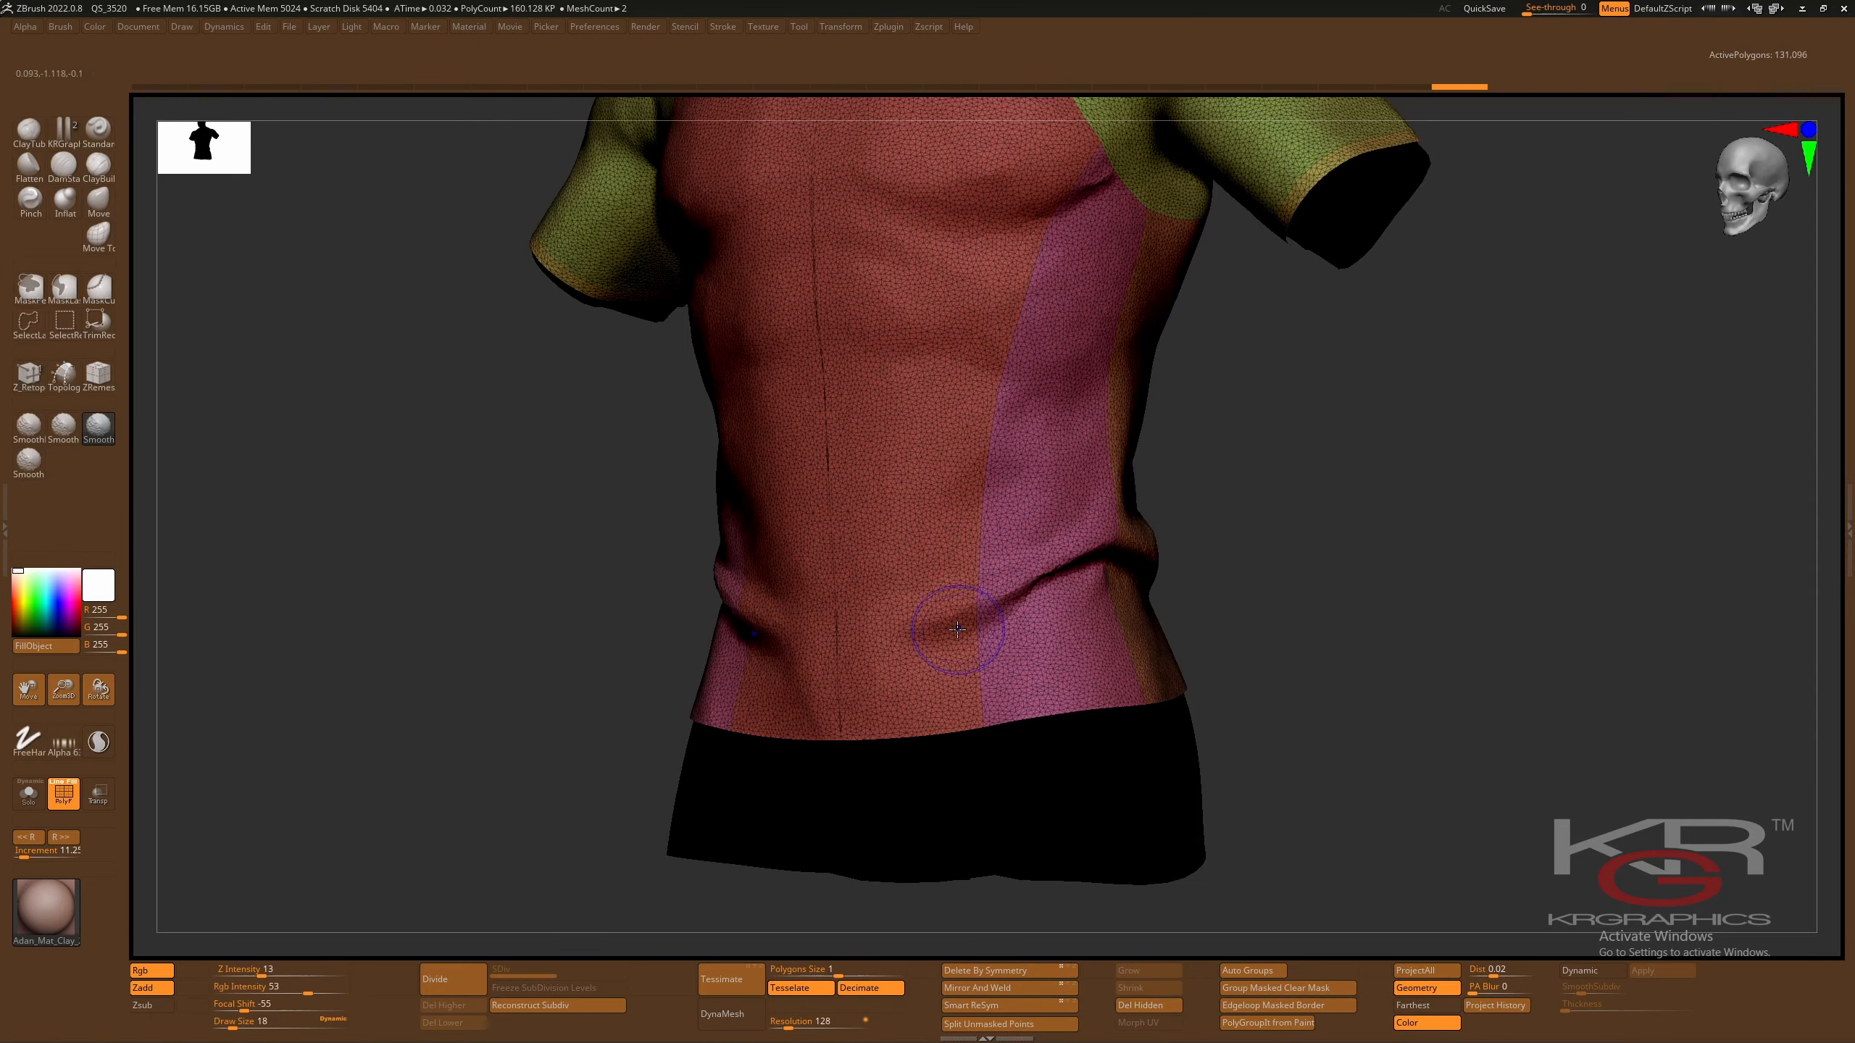
left_click_drag(932, 627, 960, 613, "shift")
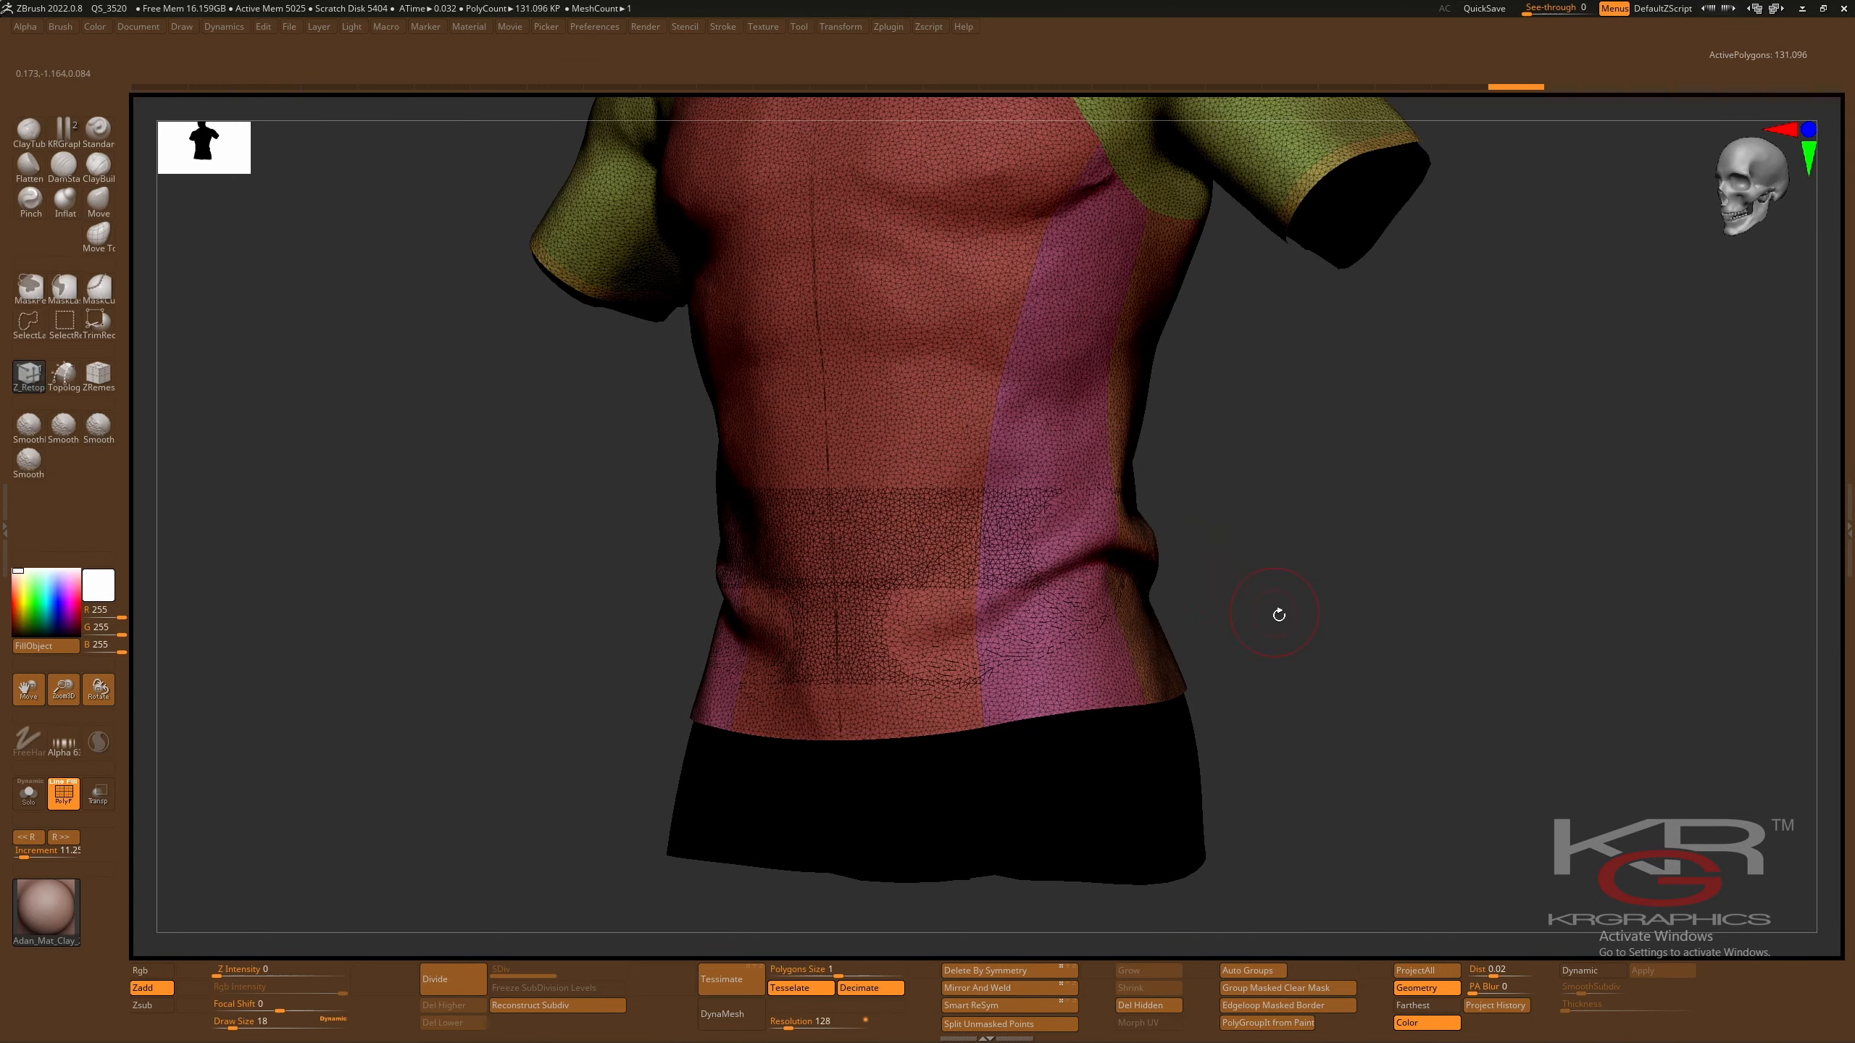
- Smooth the waist folds on the lower back beside the side panel
left_click_drag(1307, 626, 1352, 628)
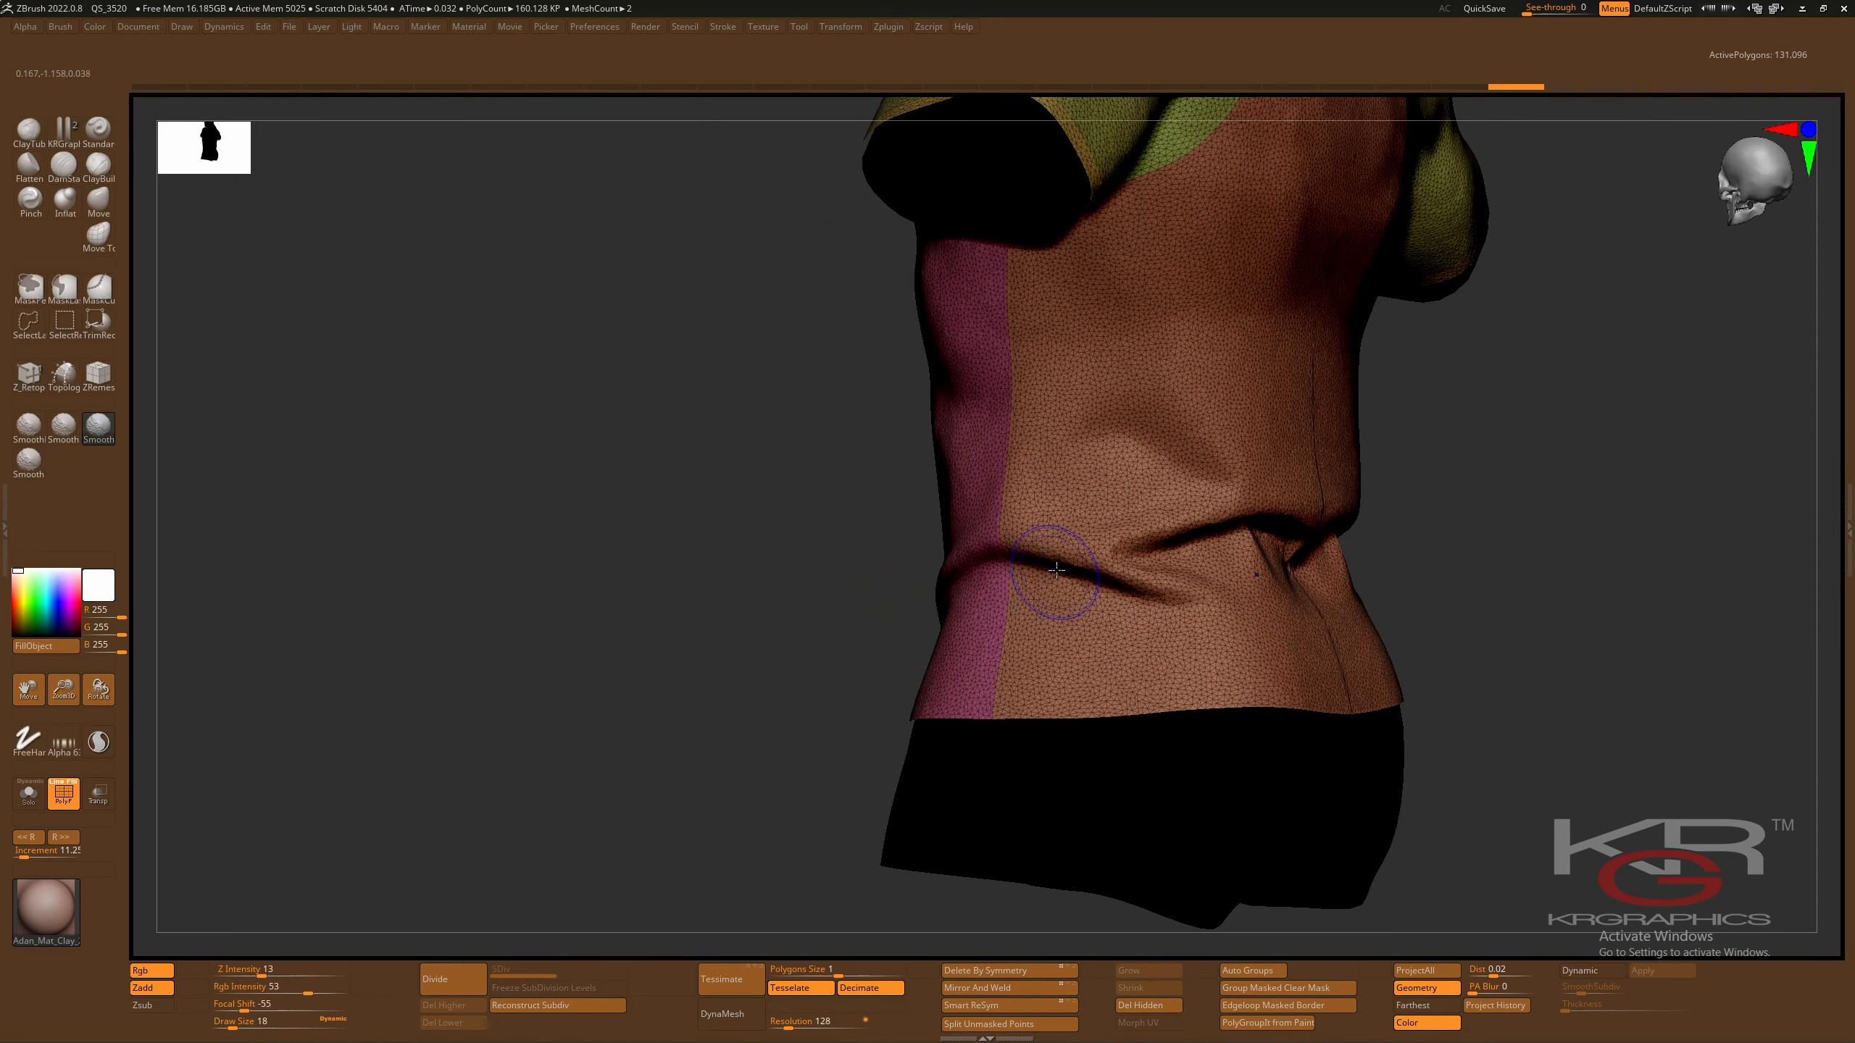
mouse_move(1051, 574)
left_mouse_down("shift")
mouse_move(1173, 588)
mouse_move(1090, 562)
left_mouse_up("shift")
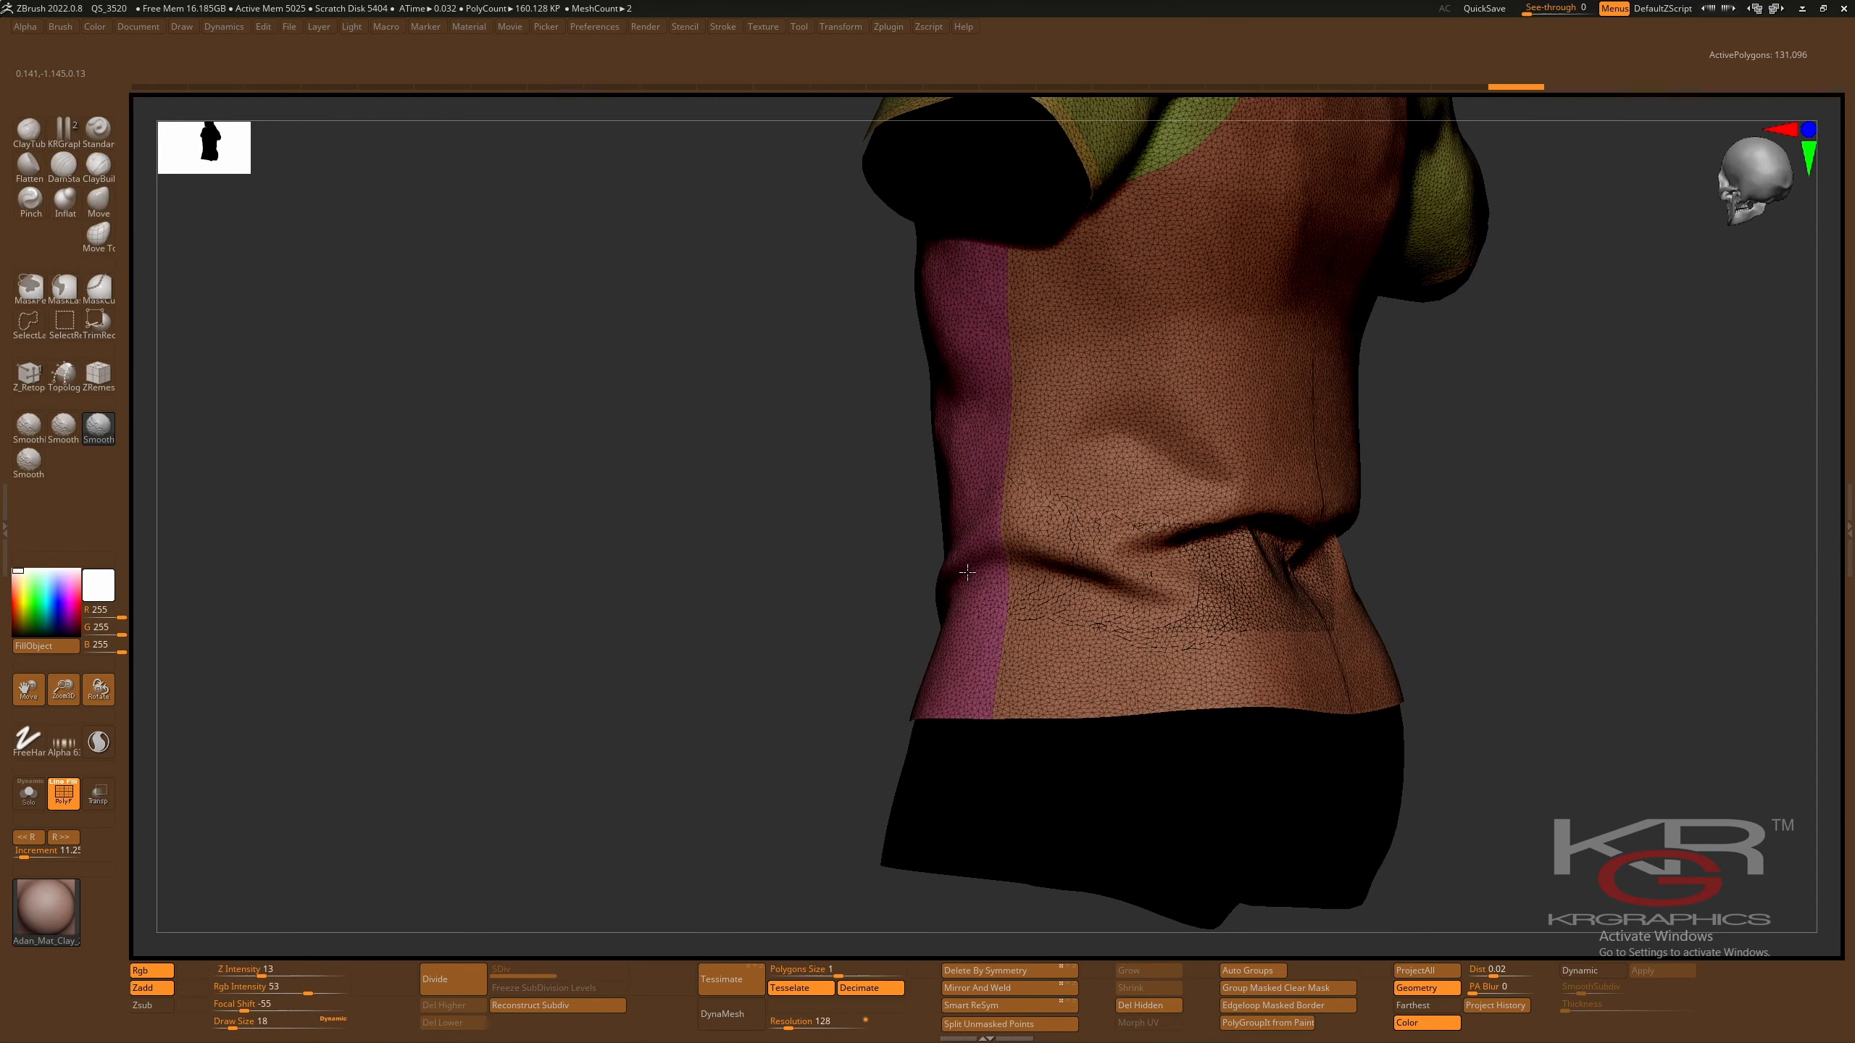
mouse_move(967, 572)
left_mouse_down("shift")
mouse_move(1088, 578)
mouse_move(1072, 568)
left_mouse_up("shift")
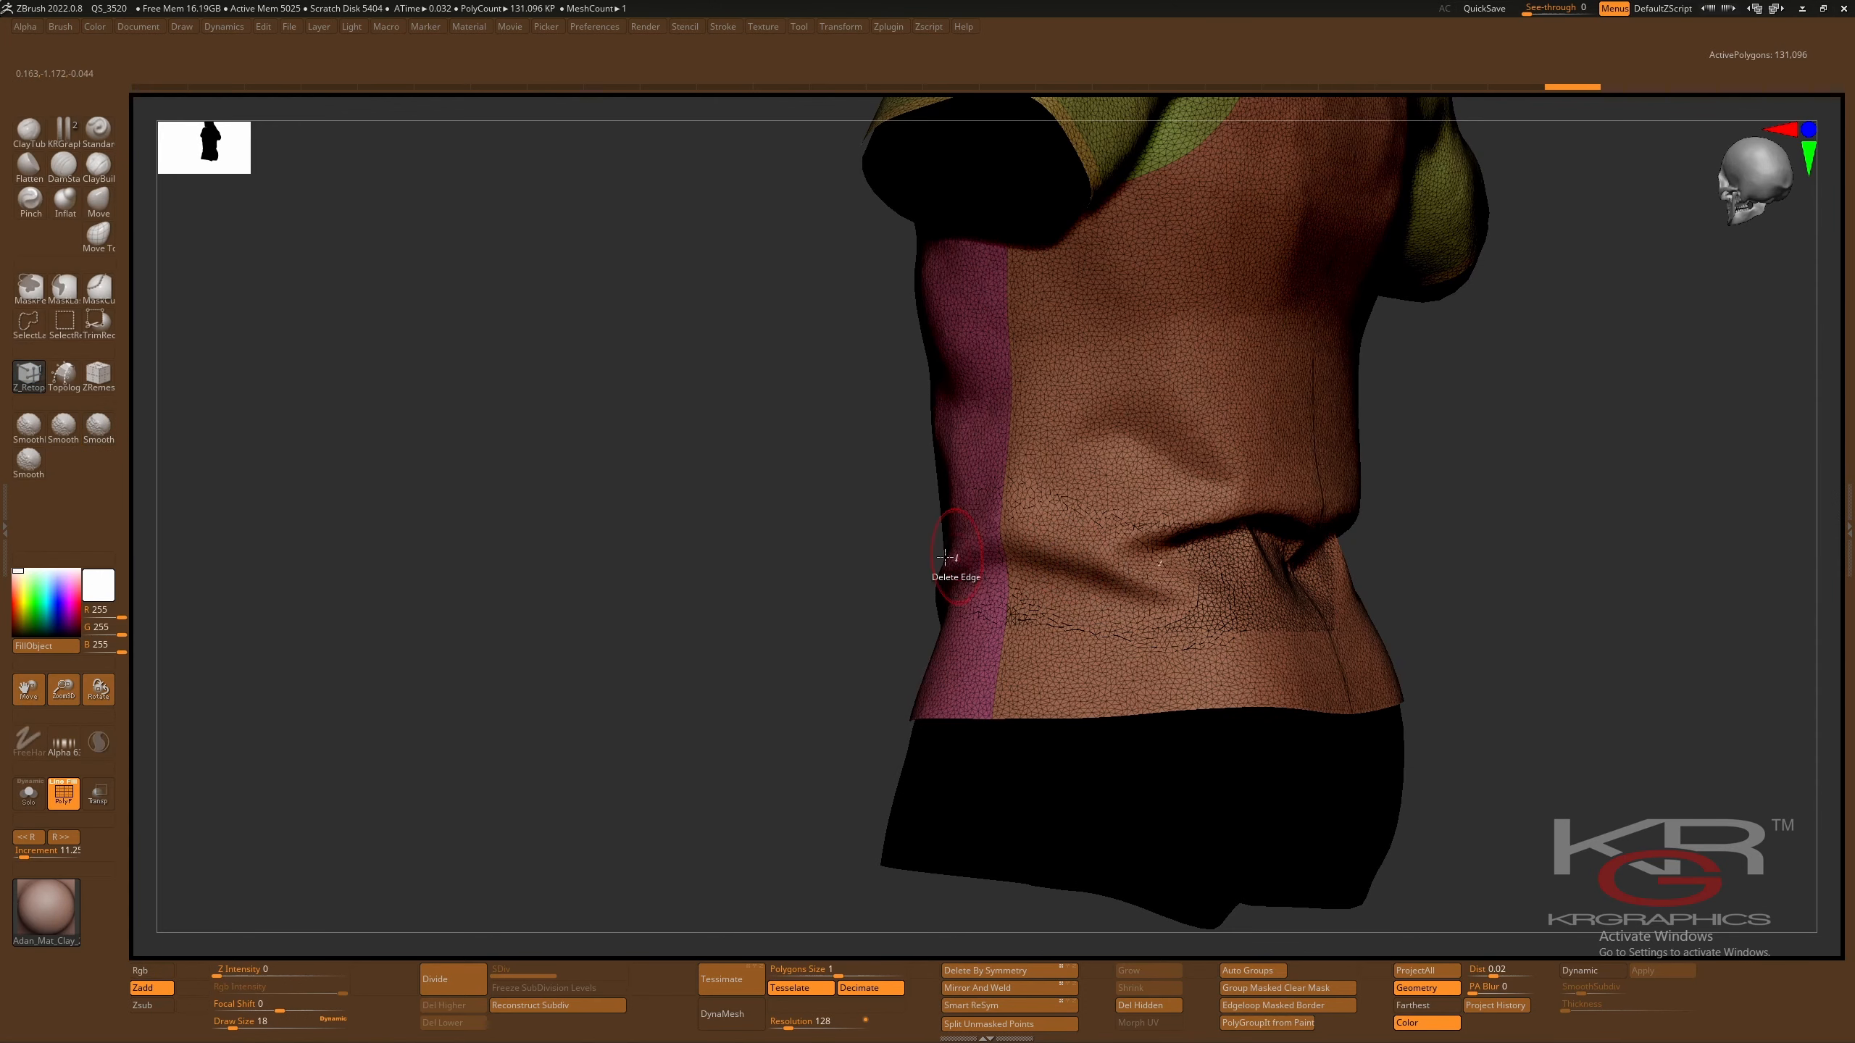
- Smooth the side panel of the torso and its borders with the front and back panels
mouse_move(825, 584)
left_mouse_down()
mouse_move(953, 570)
mouse_move(905, 607)
mouse_move(872, 585)
mouse_move(927, 621)
left_mouse_up()
mouse_move(998, 552)
left_mouse_down("shift")
mouse_move(1051, 511)
mouse_move(1005, 555)
mouse_move(1068, 542)
mouse_move(1134, 429)
left_mouse_up("shift")
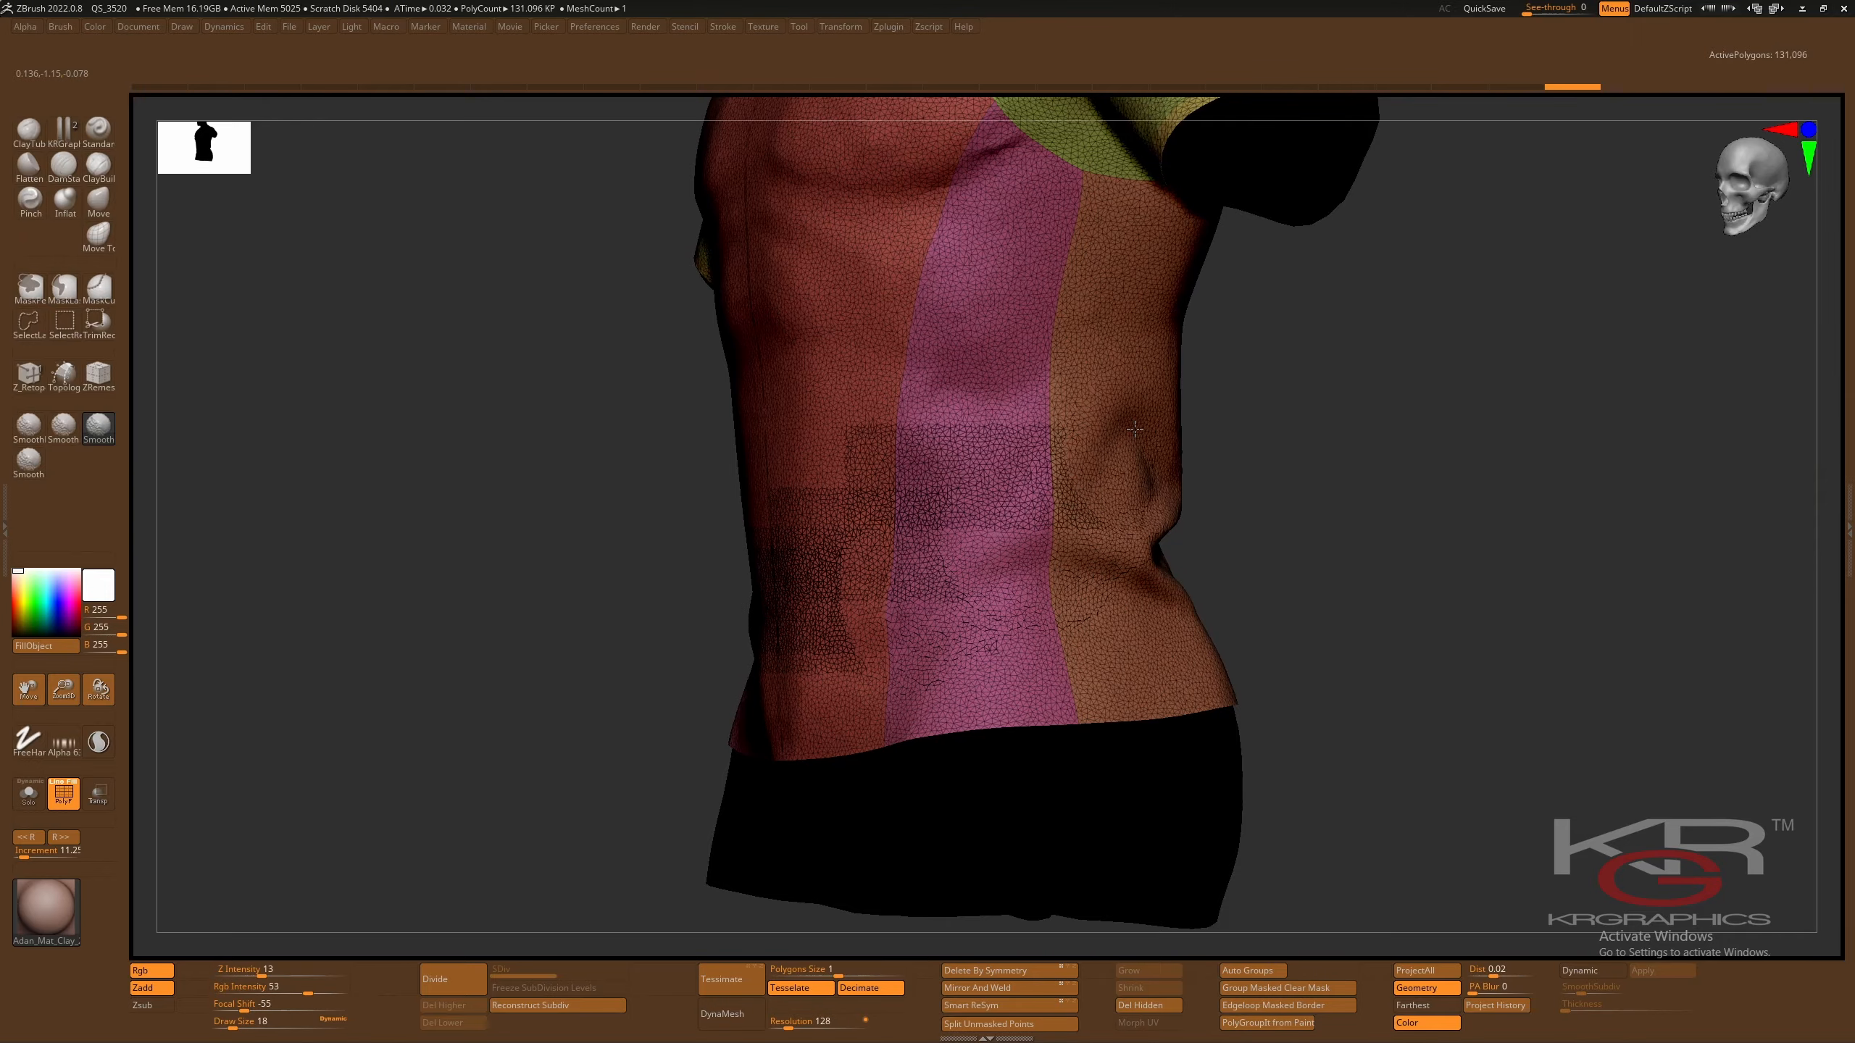
left_click_drag(1306, 592, 1291, 595, "shift")
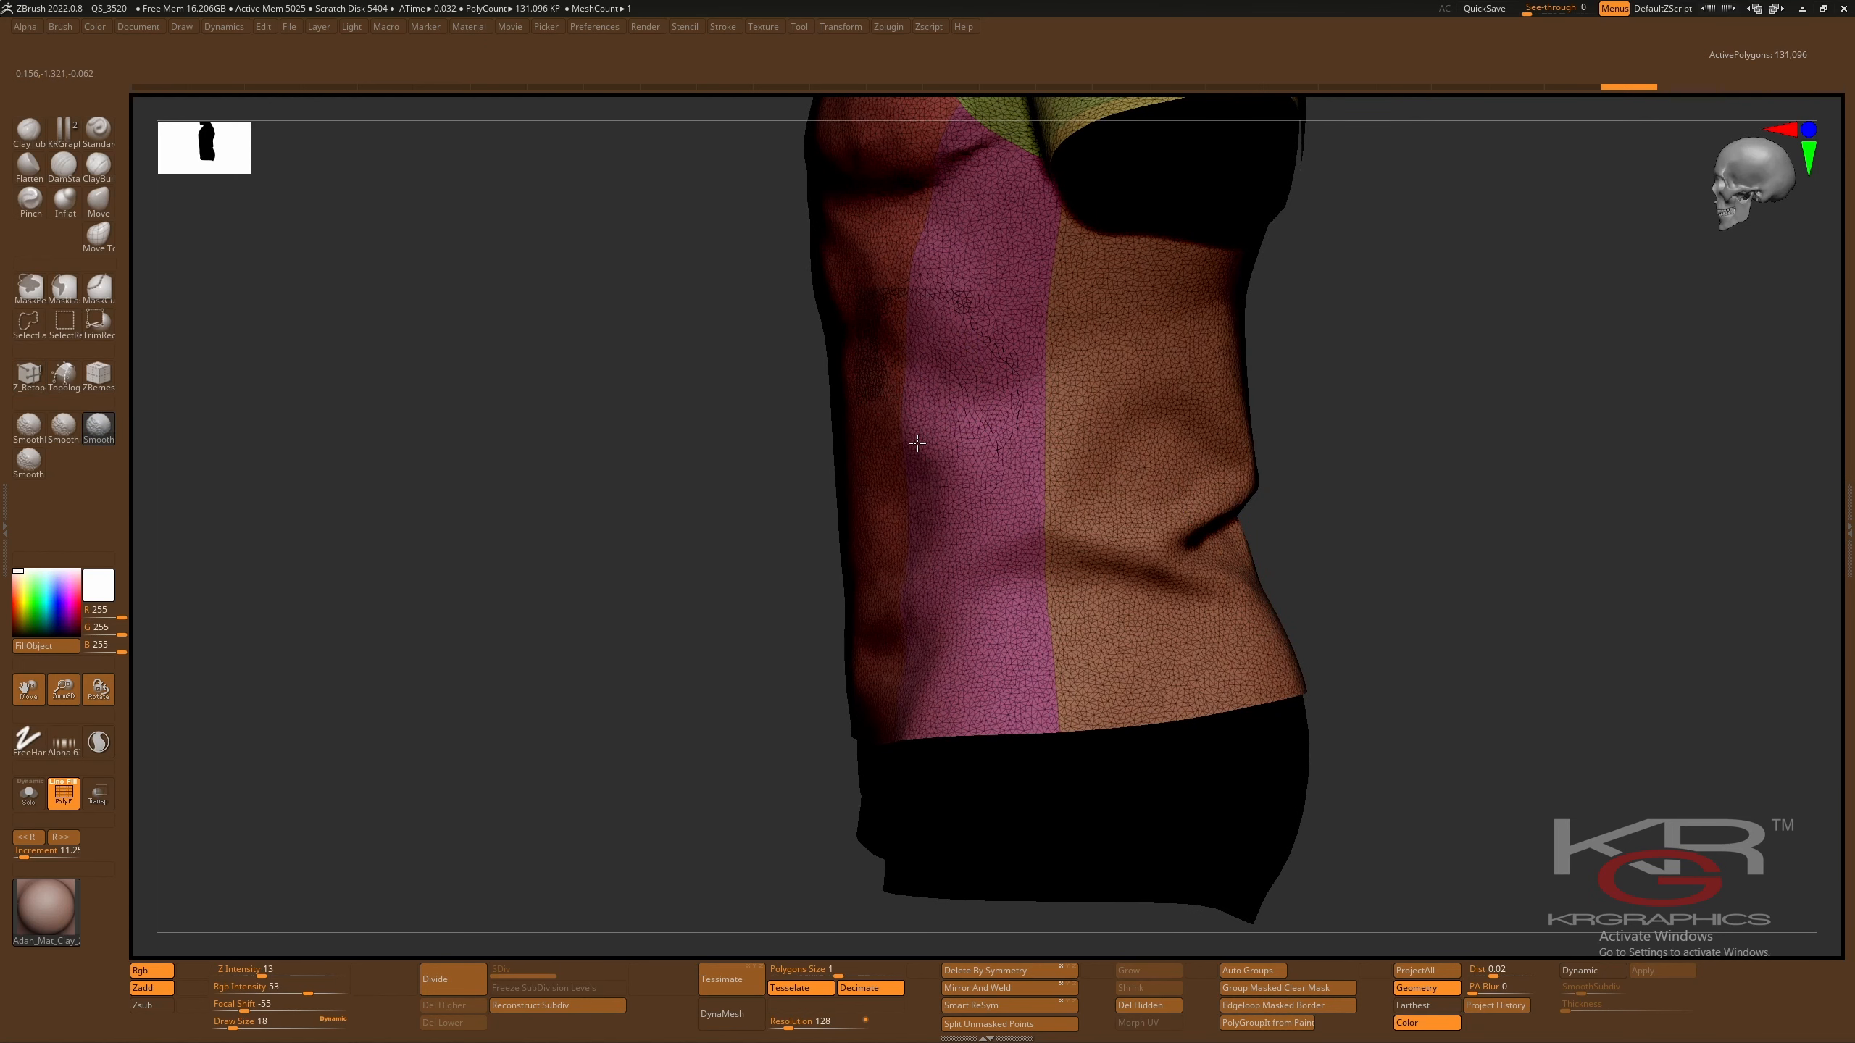
- Fill the deep crease across the lower back with ClayTubes in Sculptris Pro mode and smooth the filled area
left_click_drag(679, 526, 671, 522)
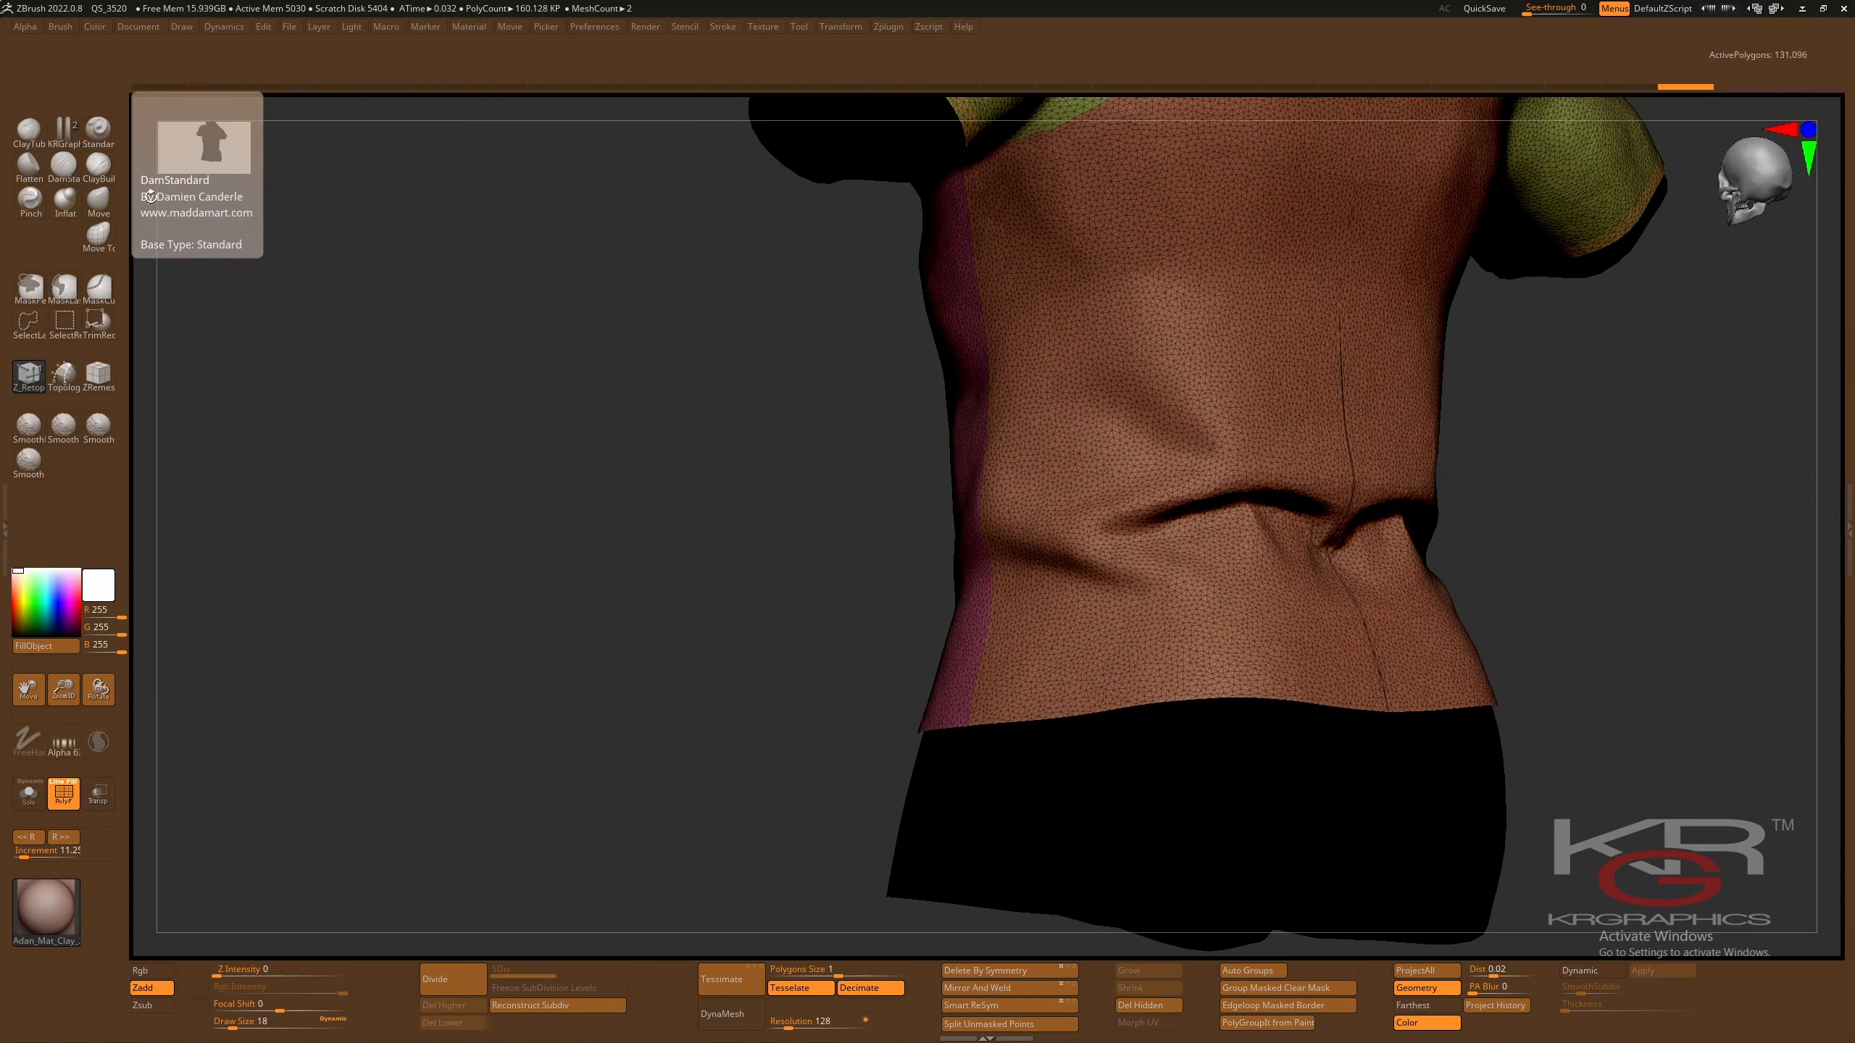
left_click(29, 129)
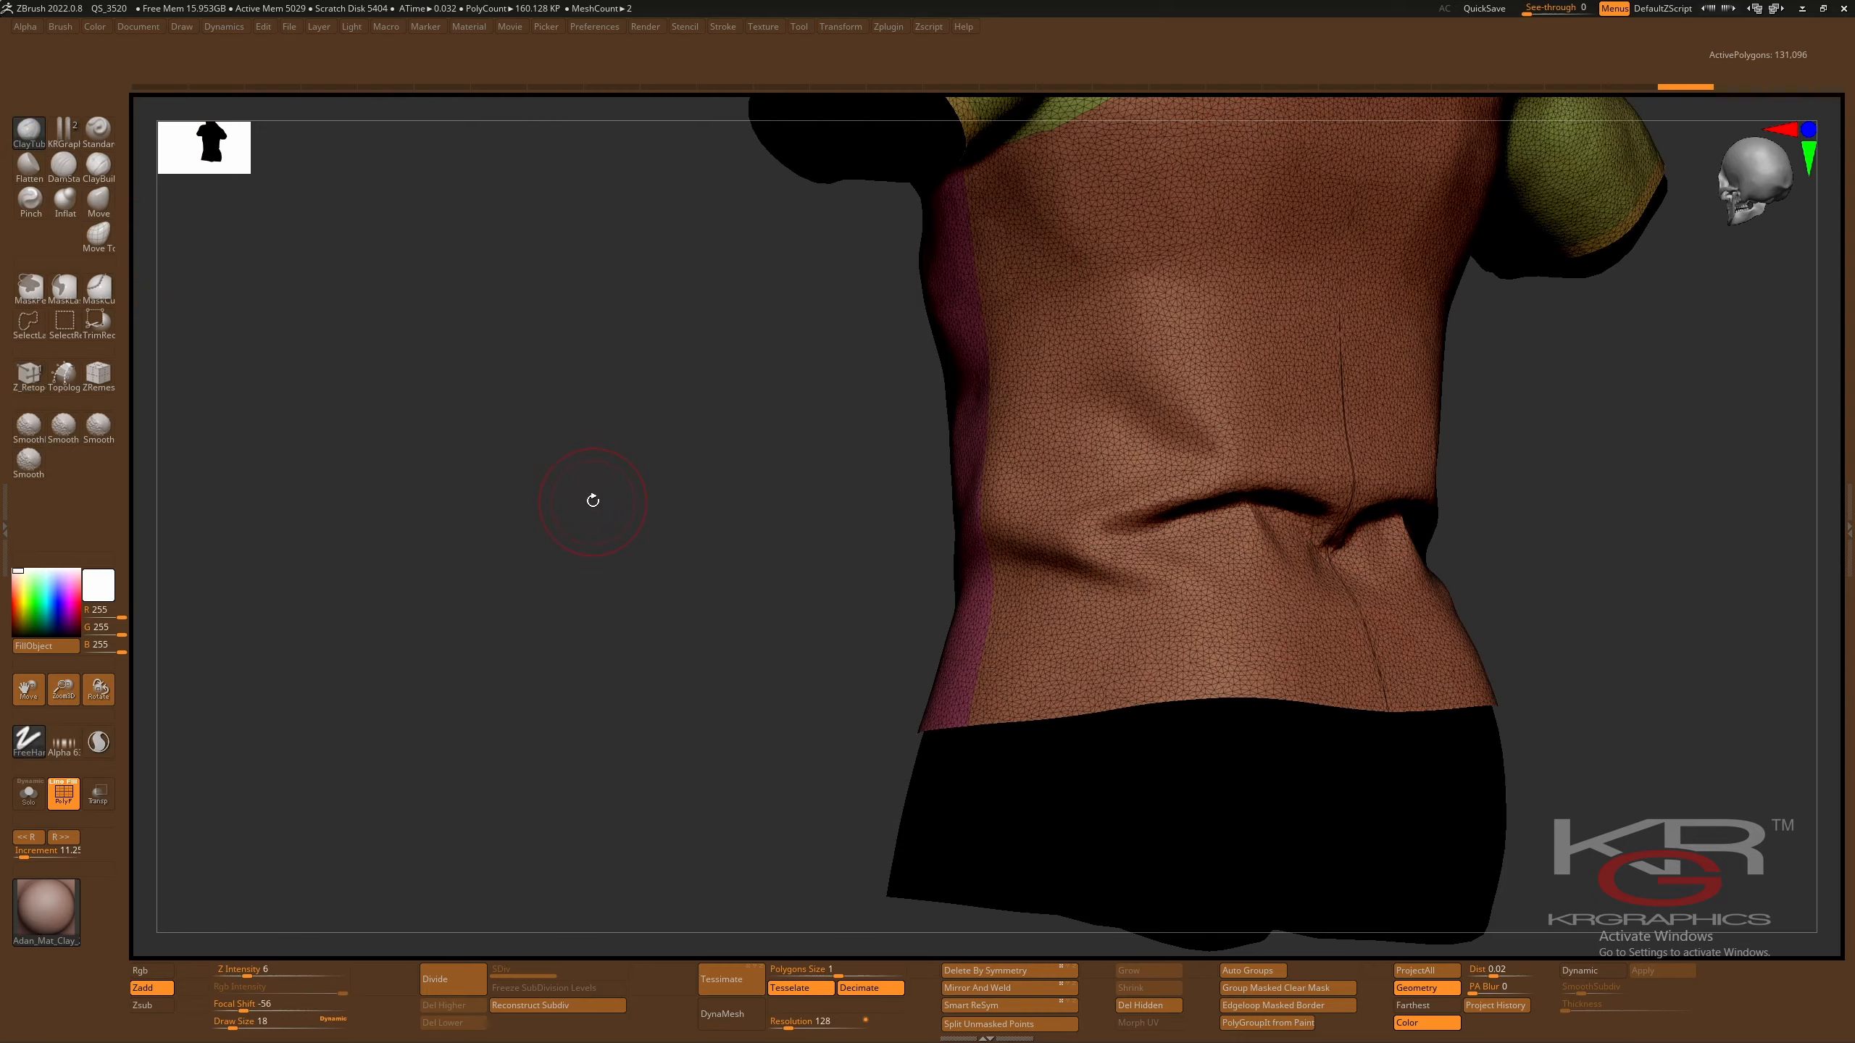
key("backslash")
mouse_move(1121, 520)
left_mouse_down()
mouse_move(1241, 495)
mouse_move(1304, 538)
mouse_move(1230, 498)
mouse_move(1158, 531)
left_mouse_up()
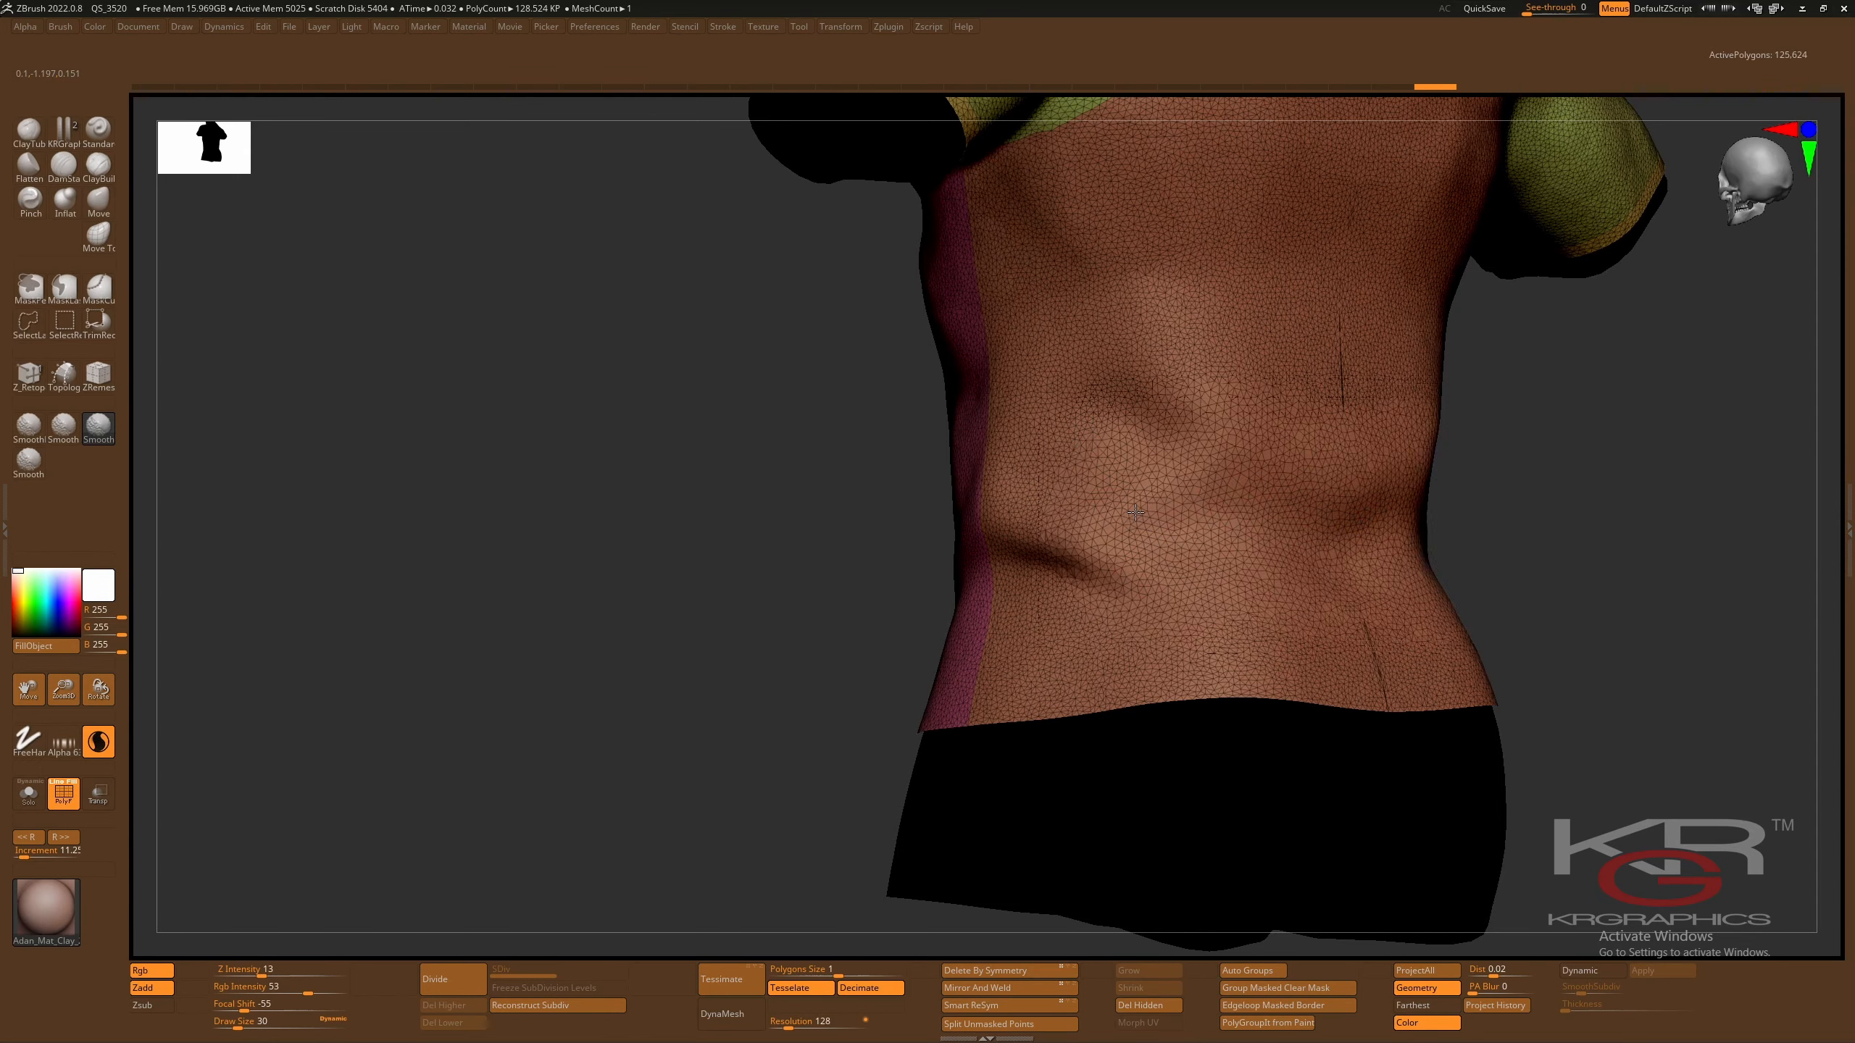
mouse_move(1302, 541)
left_mouse_down("shift")
mouse_move(1314, 387)
mouse_move(1270, 383)
left_mouse_up("shift")
left_click_drag(1289, 479, 1248, 463)
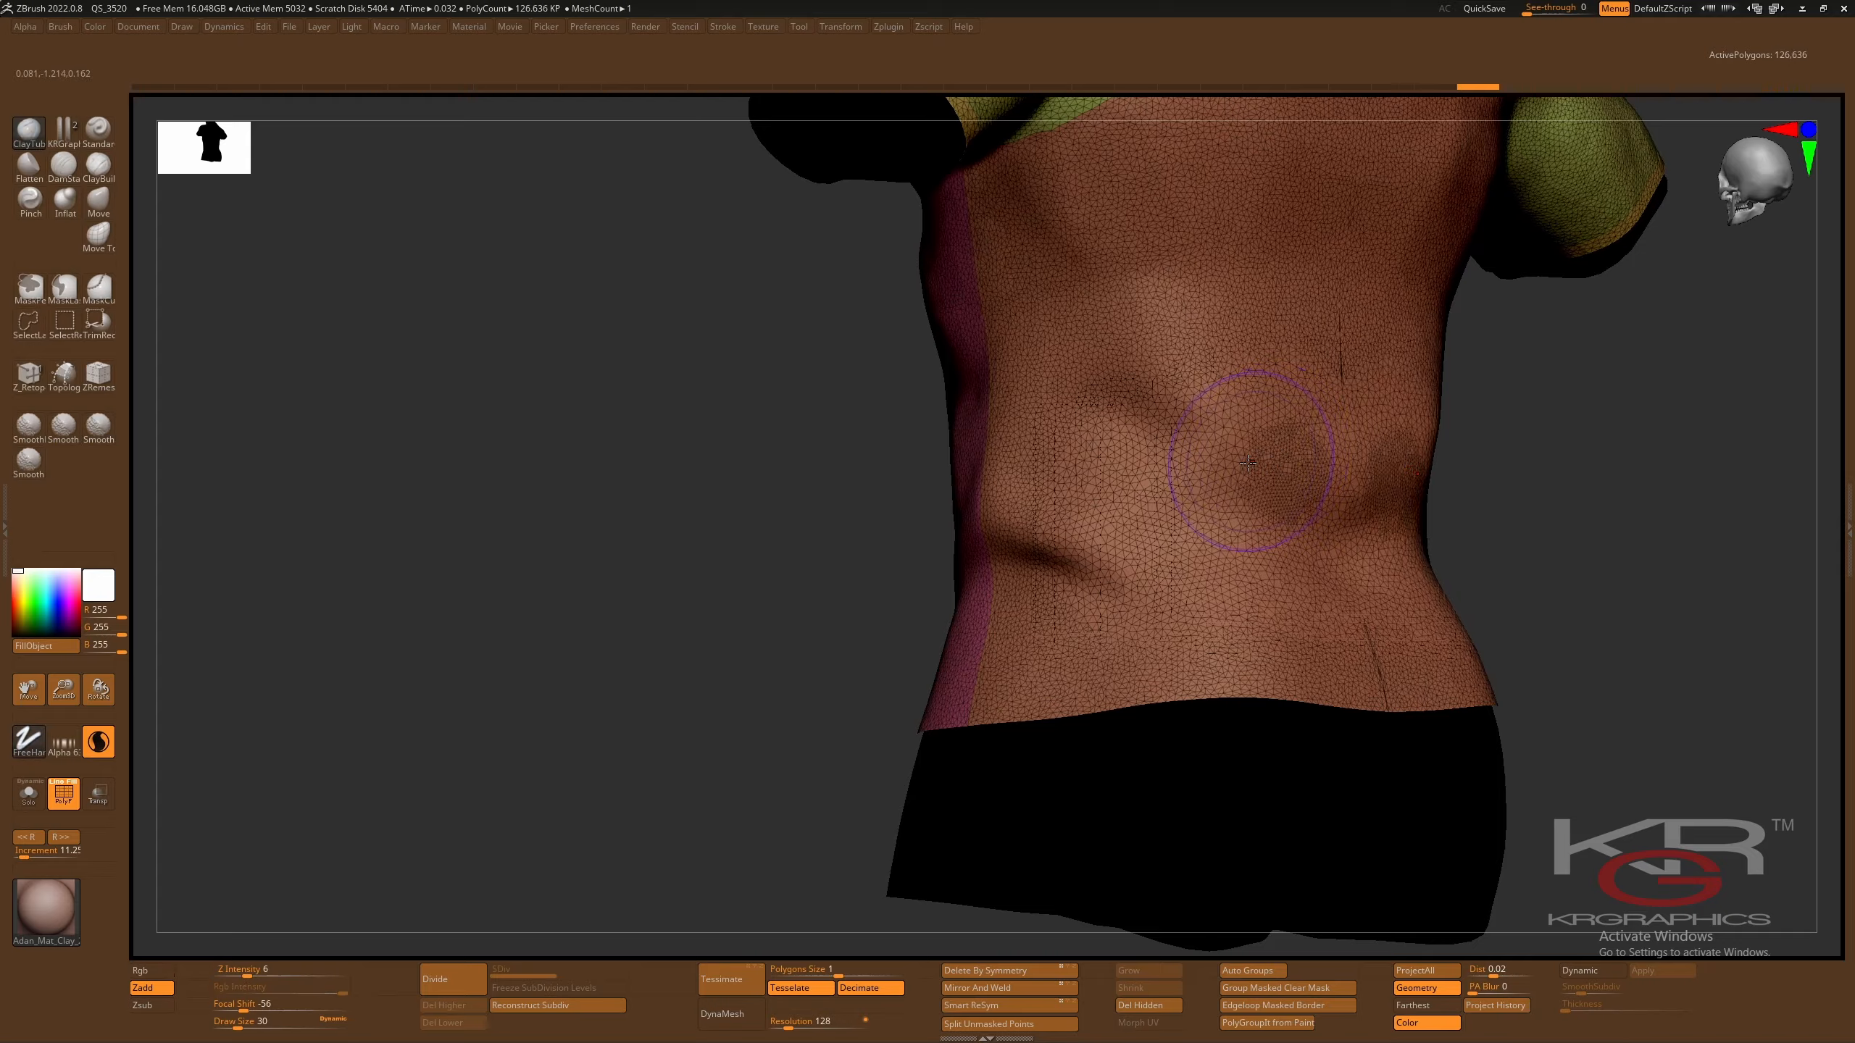
mouse_move(1106, 504)
left_mouse_down("shift")
mouse_move(1132, 433)
mouse_move(1176, 390)
mouse_move(1205, 460)
mouse_move(1152, 409)
mouse_move(1096, 410)
mouse_move(1073, 380)
mouse_move(1241, 314)
mouse_move(1209, 472)
mouse_move(1373, 322)
mouse_move(1261, 451)
left_mouse_up("shift")
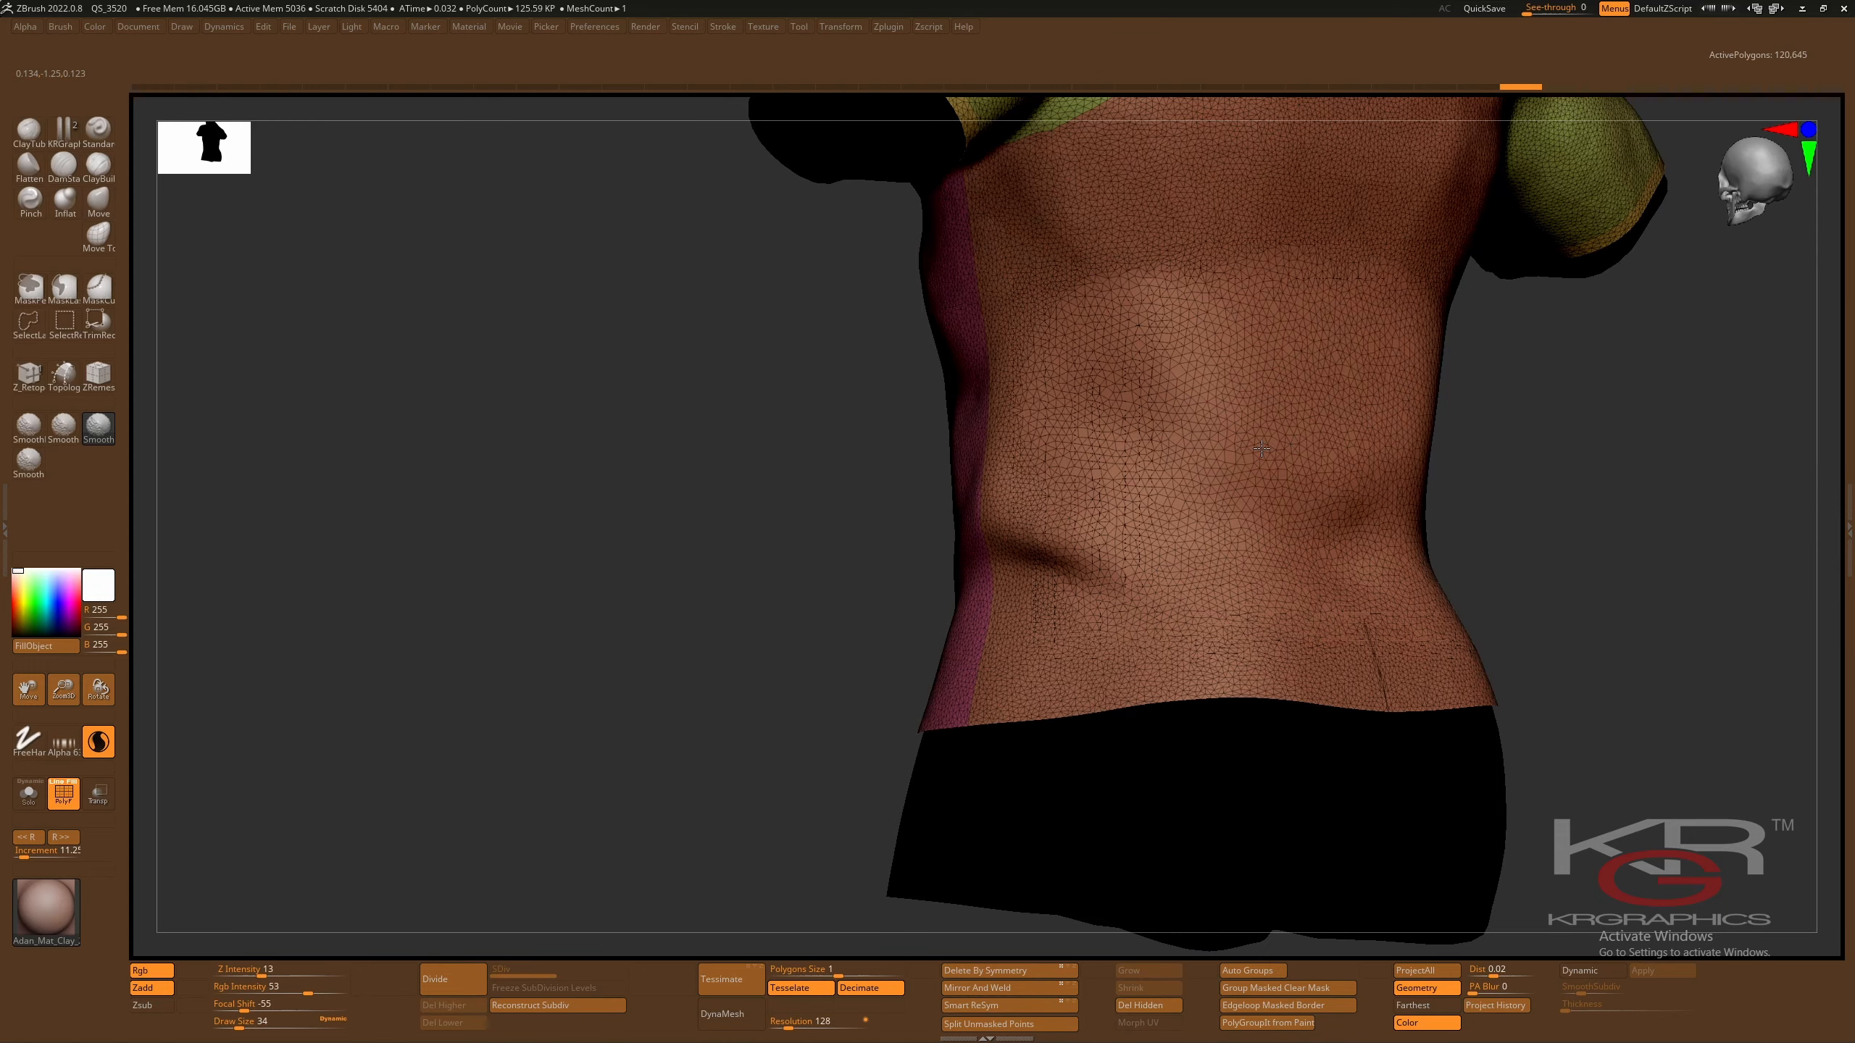
- Smooth the remaining waist creases on the lower back and along the side panel border, and turn off Sculptris Pro mode
mouse_move(873, 485)
left_mouse_down()
mouse_move(823, 494)
mouse_move(861, 494)
left_mouse_up()
mouse_move(1097, 431)
left_mouse_down("shift")
mouse_move(1118, 343)
mouse_move(1202, 453)
left_mouse_up("shift")
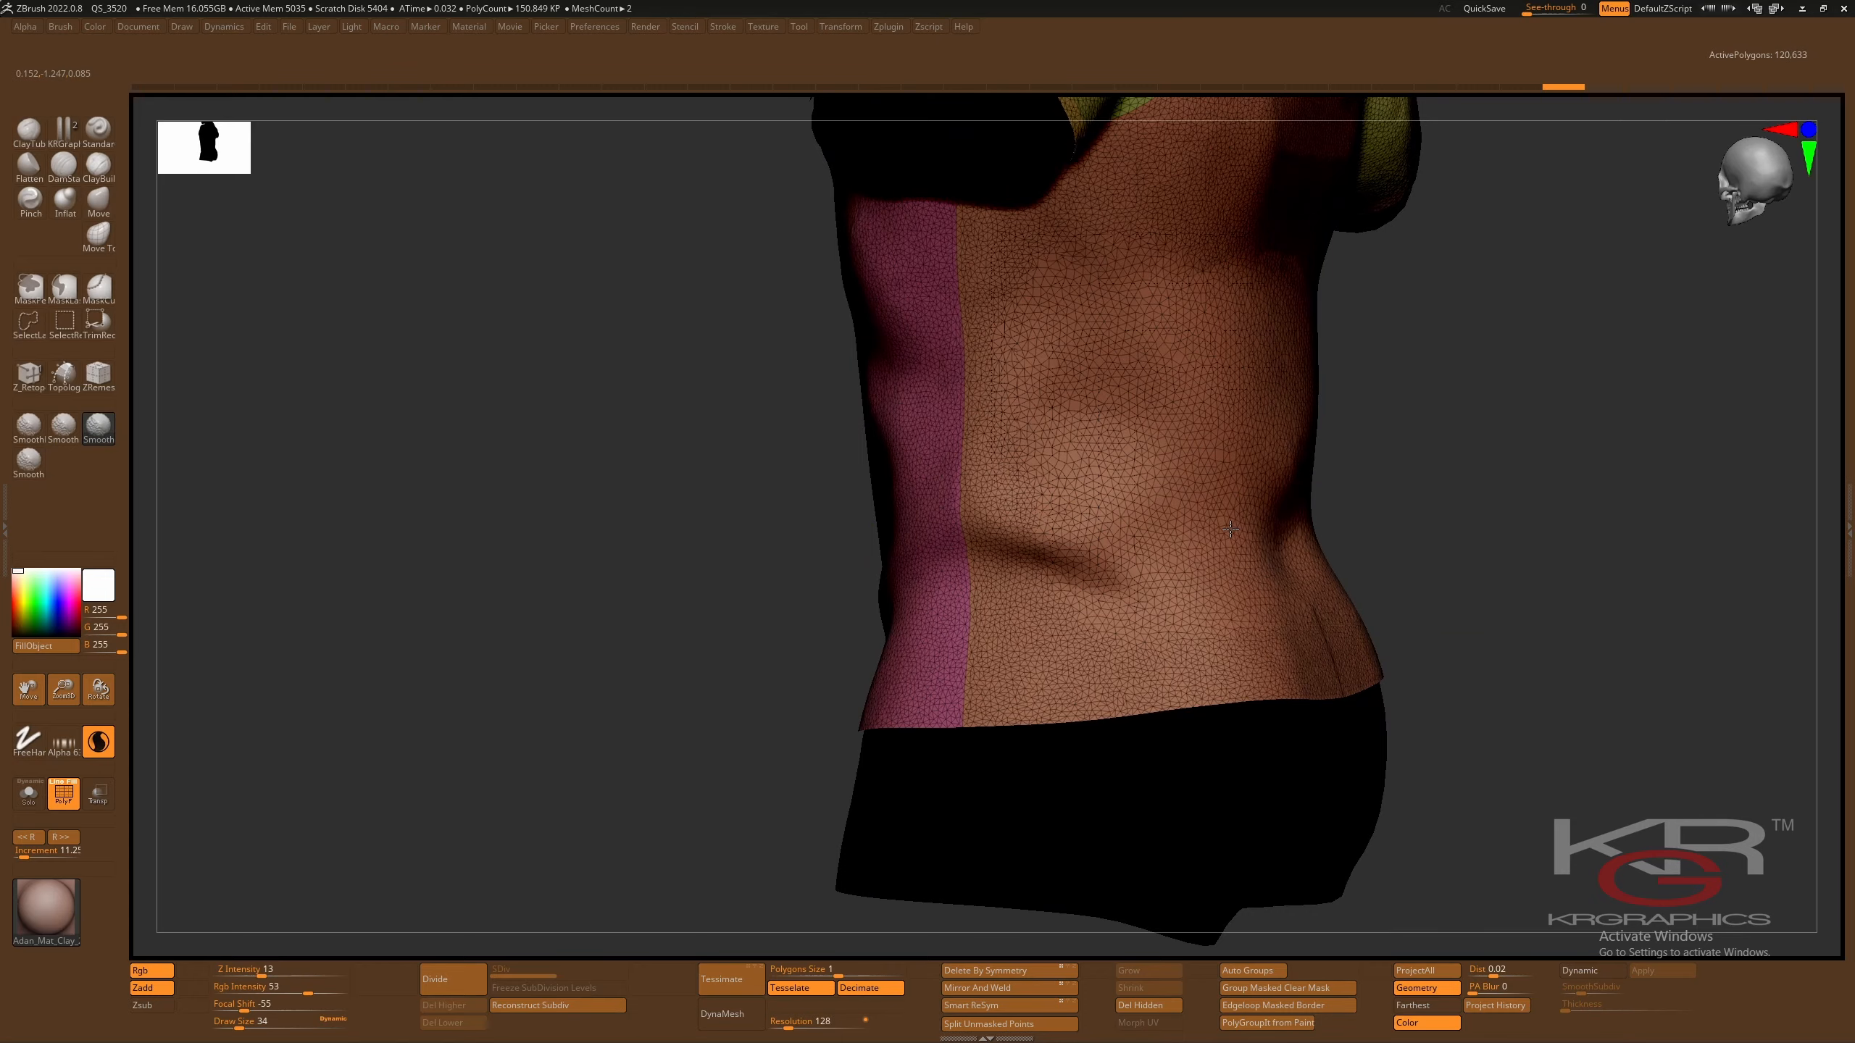
mouse_move(1362, 514)
left_mouse_down()
mouse_move(1307, 531)
mouse_move(1255, 499)
mouse_move(1294, 520)
left_mouse_up()
left_click_drag(935, 518, 840, 534)
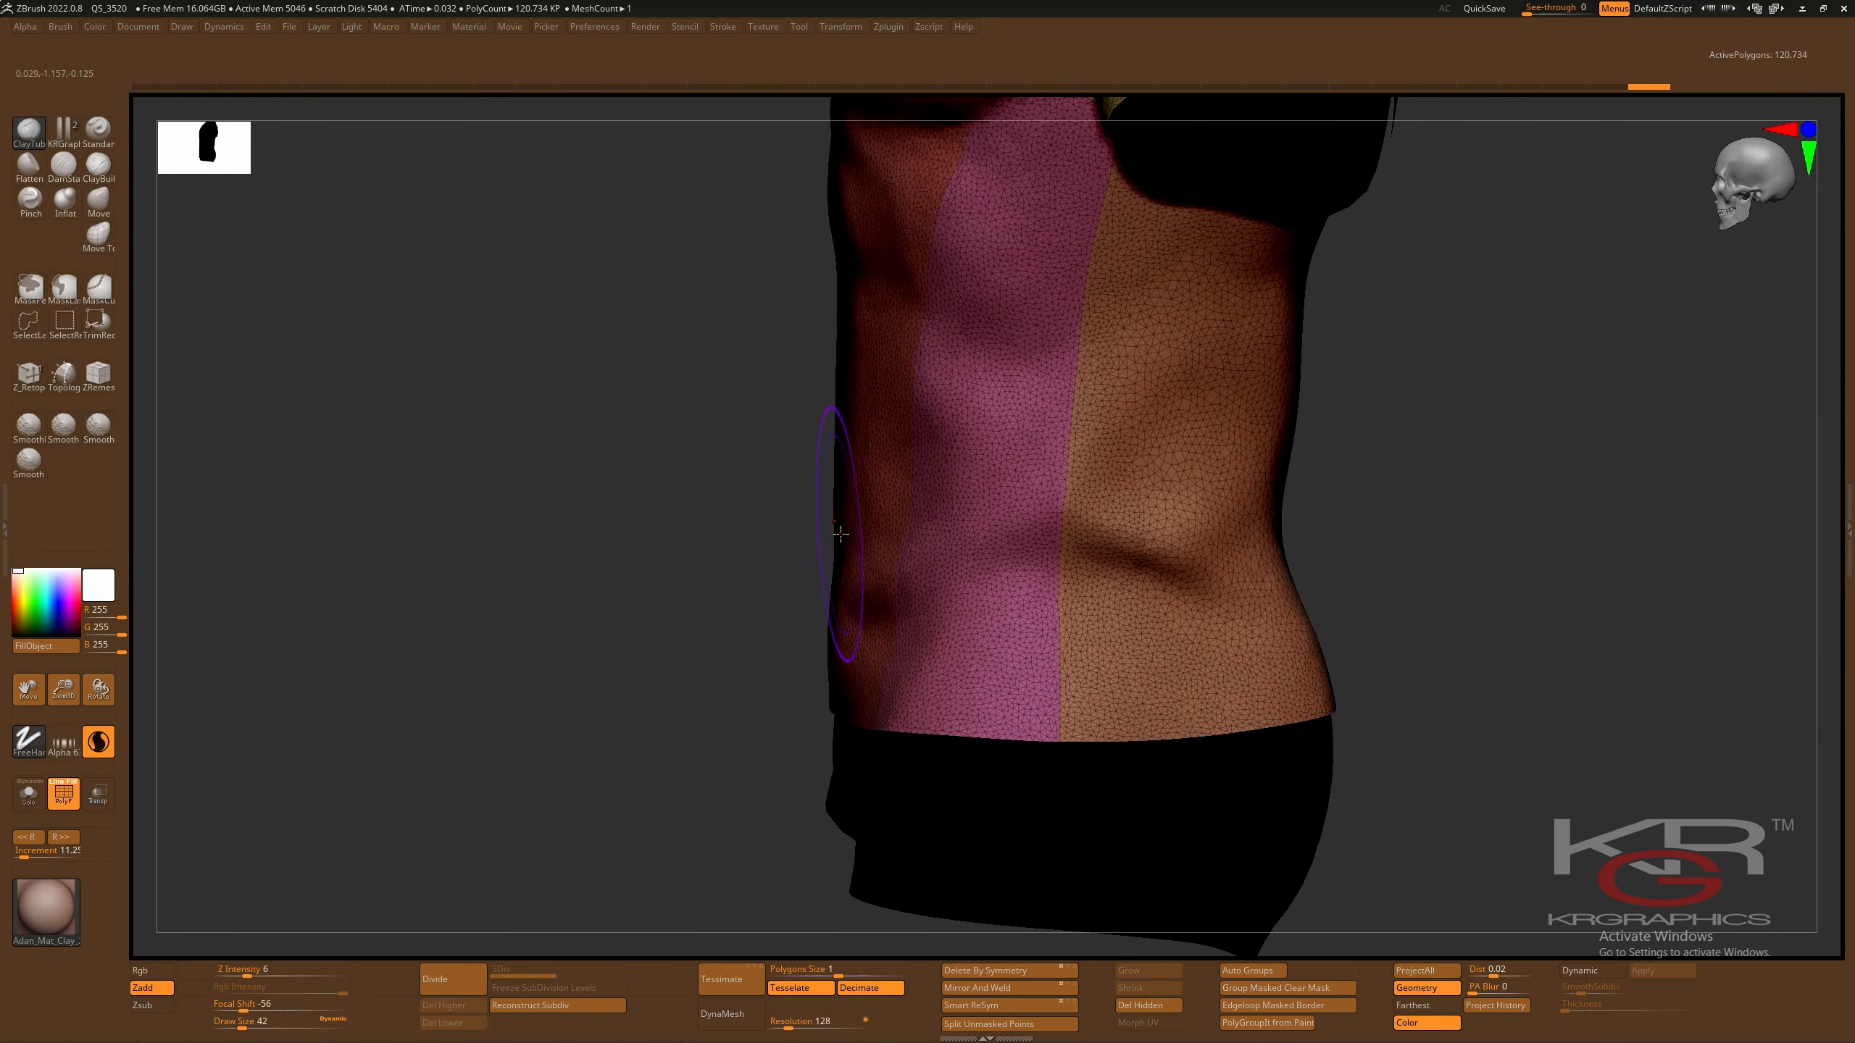
key("backslash")
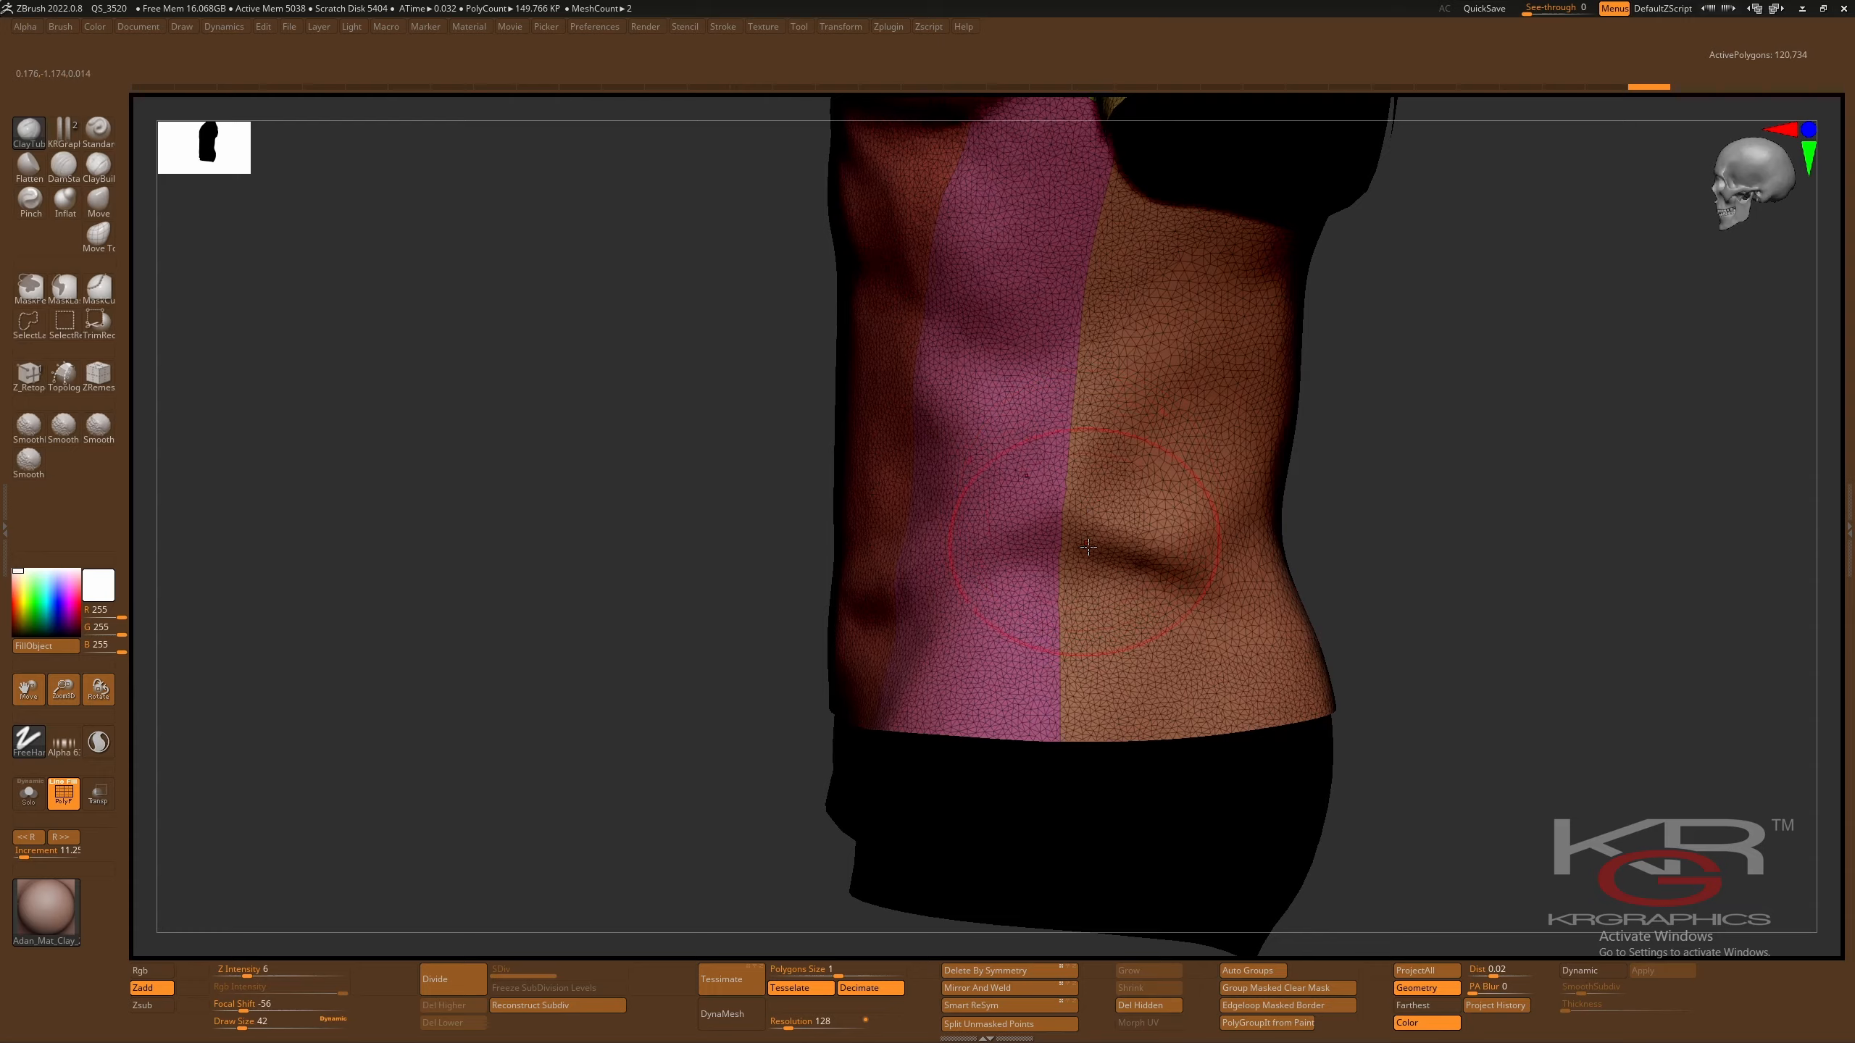
mouse_move(1097, 538)
left_mouse_down("shift")
mouse_move(1158, 551)
mouse_move(1139, 518)
mouse_move(1014, 538)
mouse_move(993, 585)
mouse_move(1008, 672)
mouse_move(1075, 575)
mouse_move(1040, 533)
mouse_move(1063, 486)
mouse_move(1146, 562)
mouse_move(1066, 613)
left_mouse_up("shift")
left_click_drag(661, 520, 933, 430)
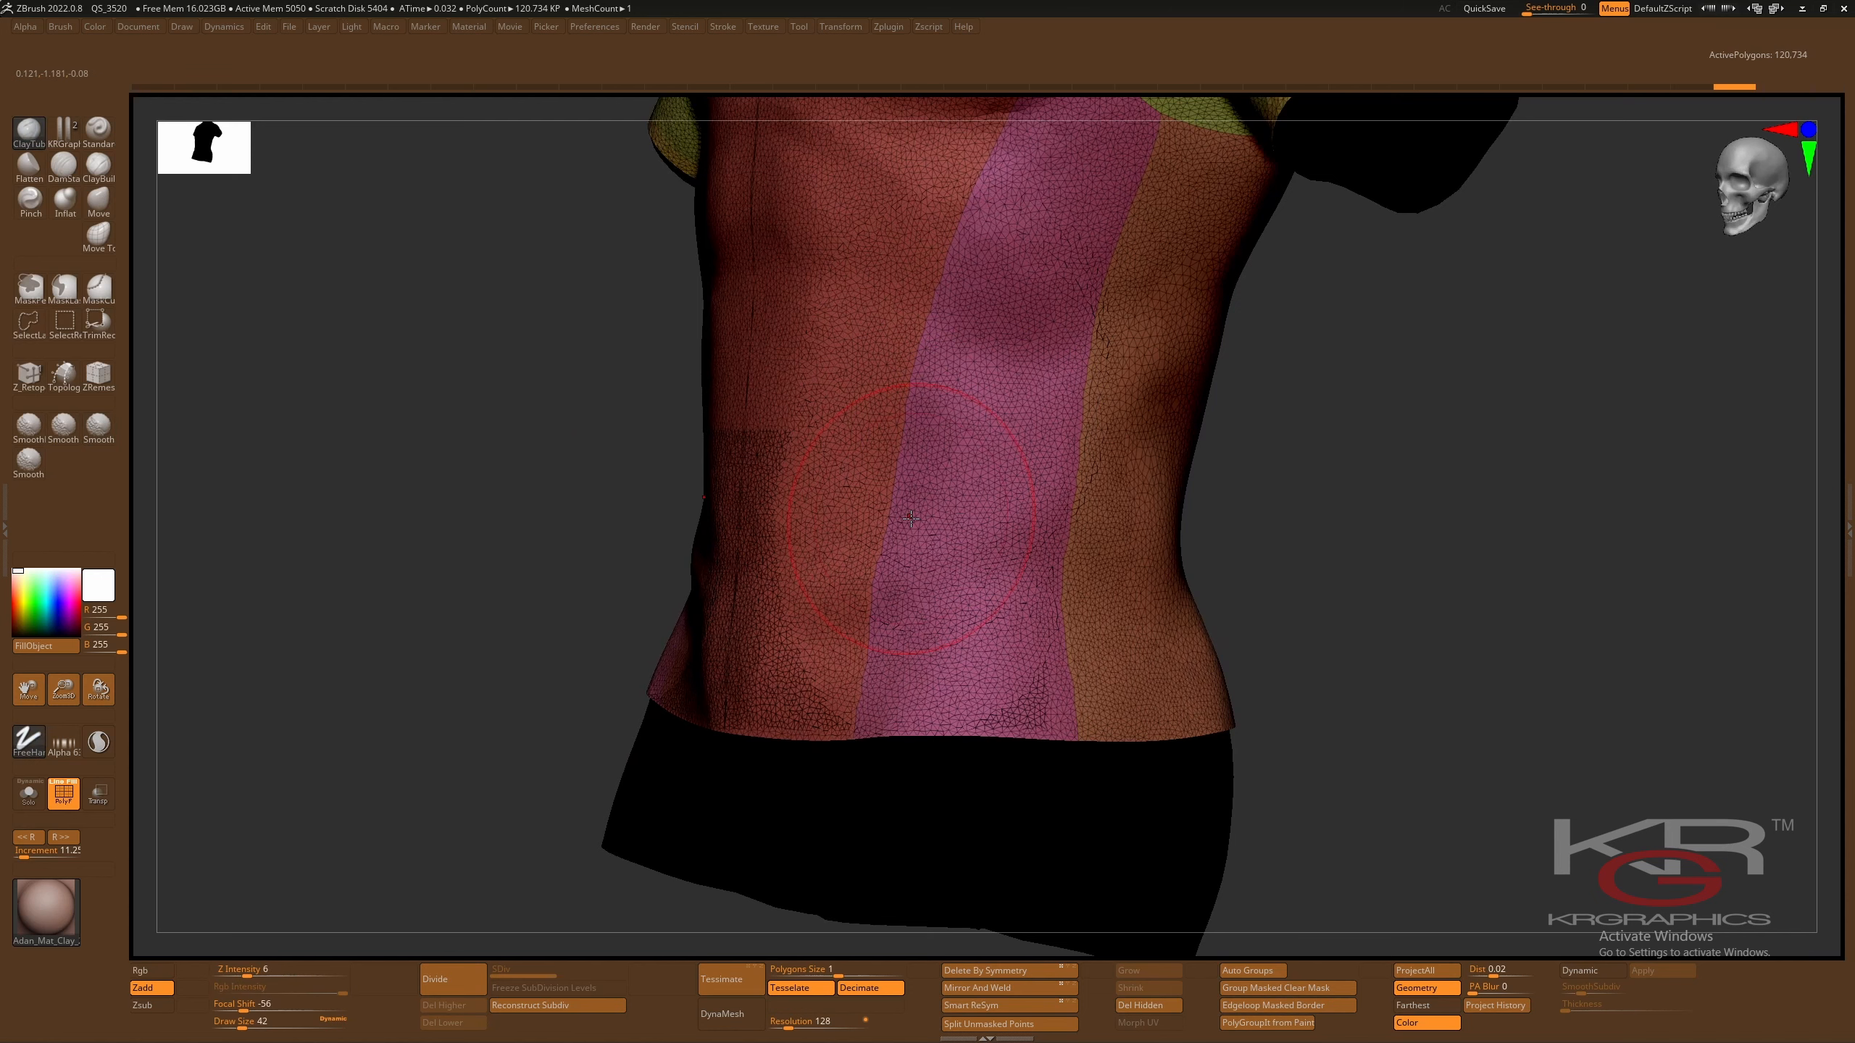
- Retopologize the shirt with ZRemesher, using KeepGroups, KeepCreases, Adapt and a target polygon count of 2
key("f")
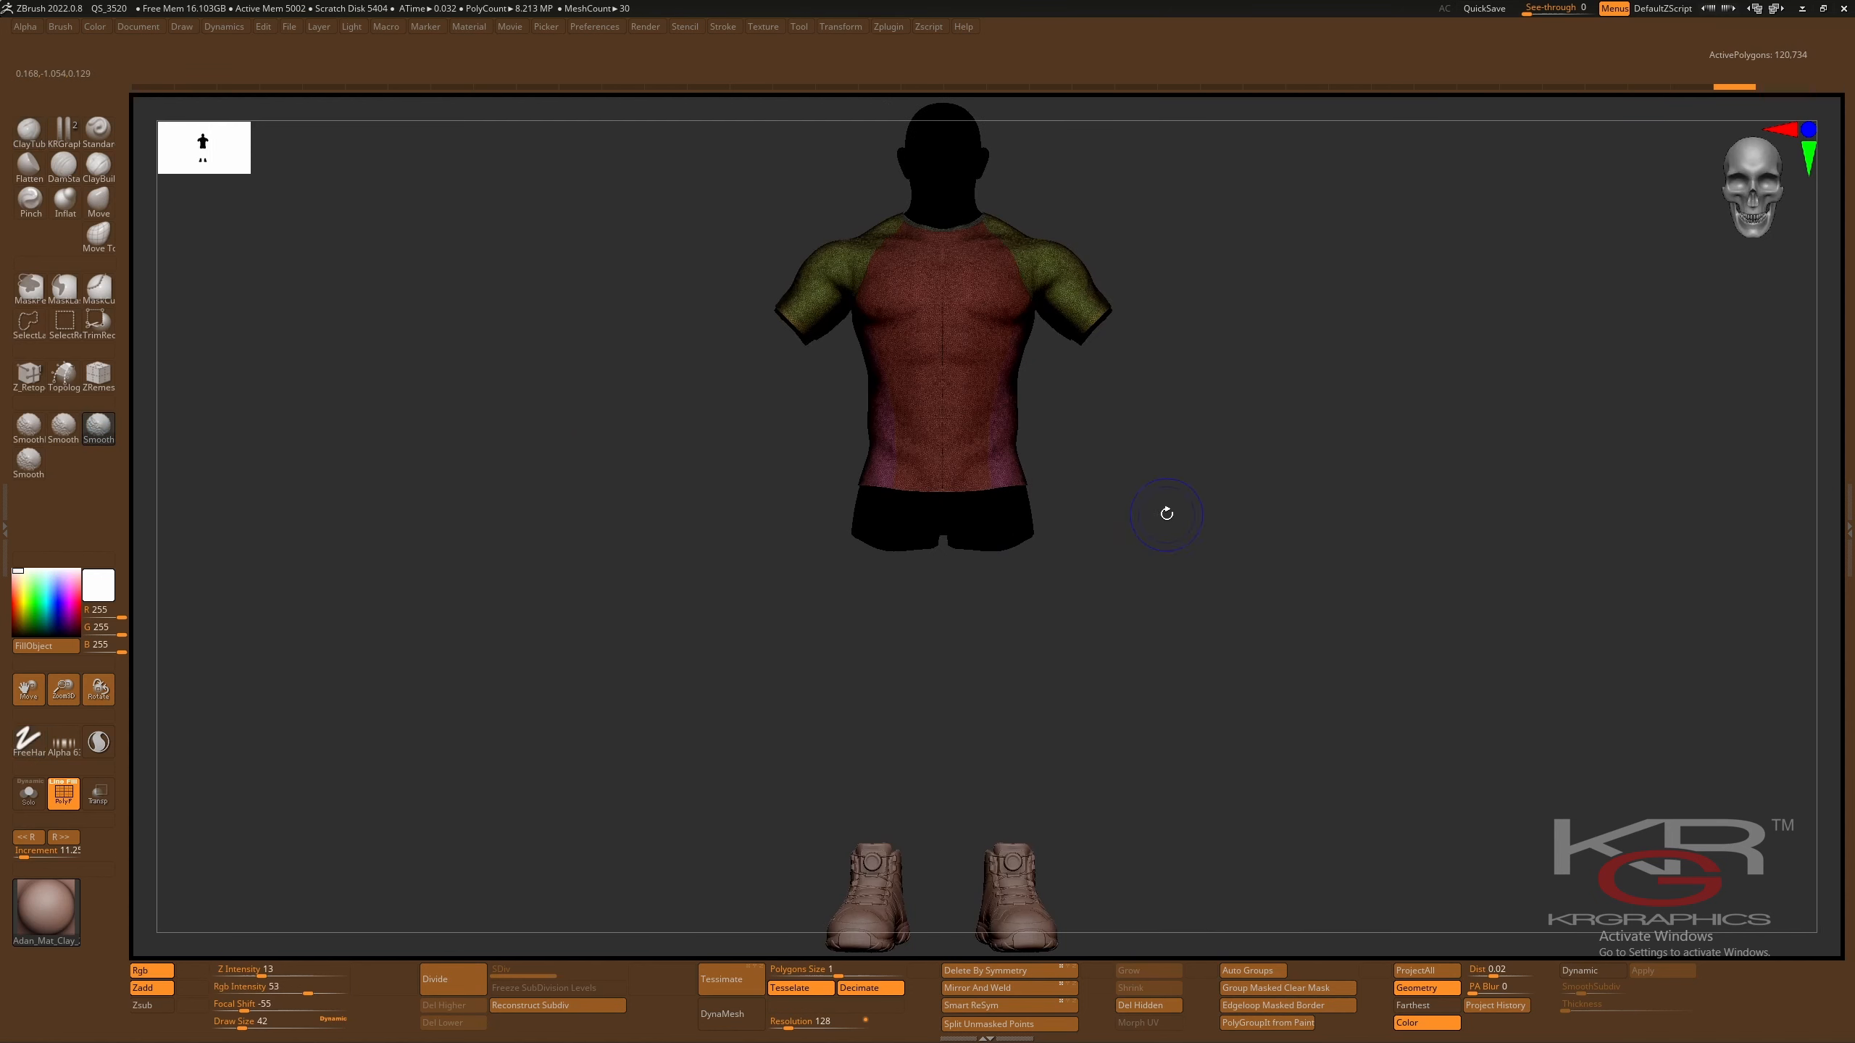
key("f")
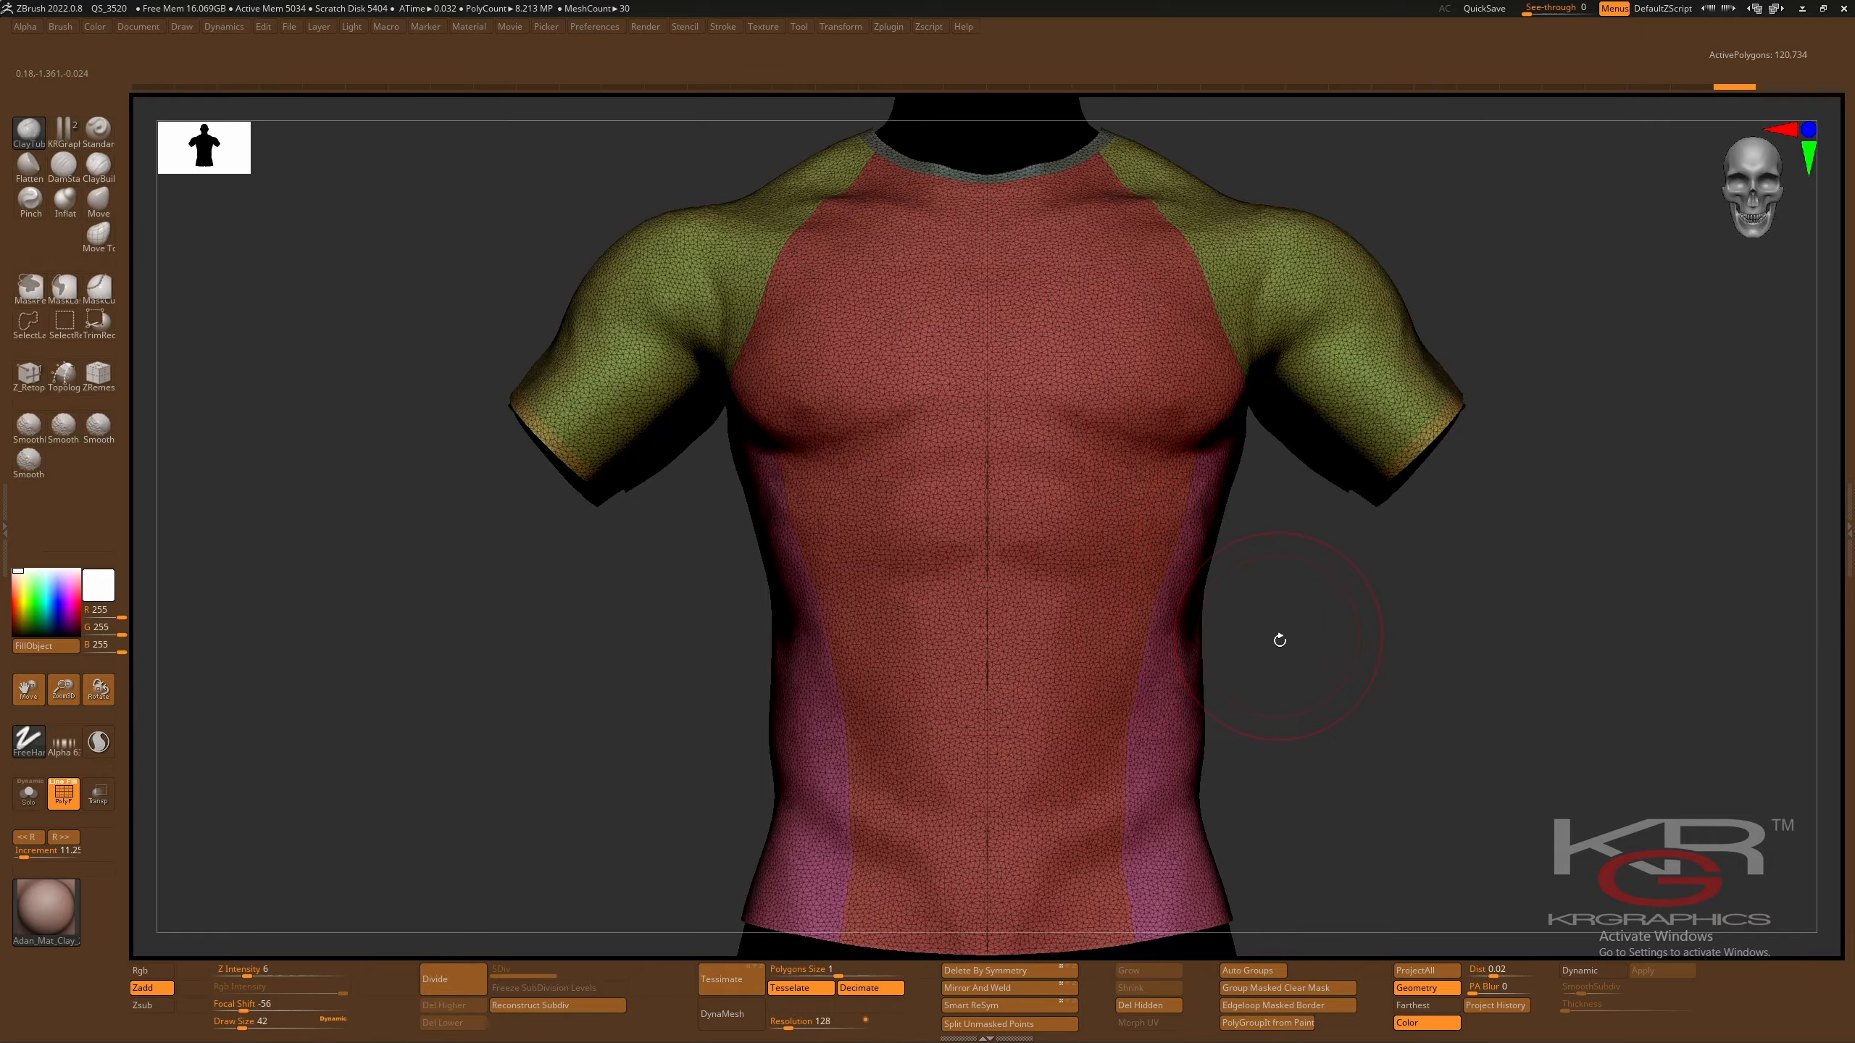
mouse_move(1312, 656)
left_mouse_down()
mouse_move(1333, 654)
mouse_move(1315, 654)
left_mouse_up()
left_click(797, 29)
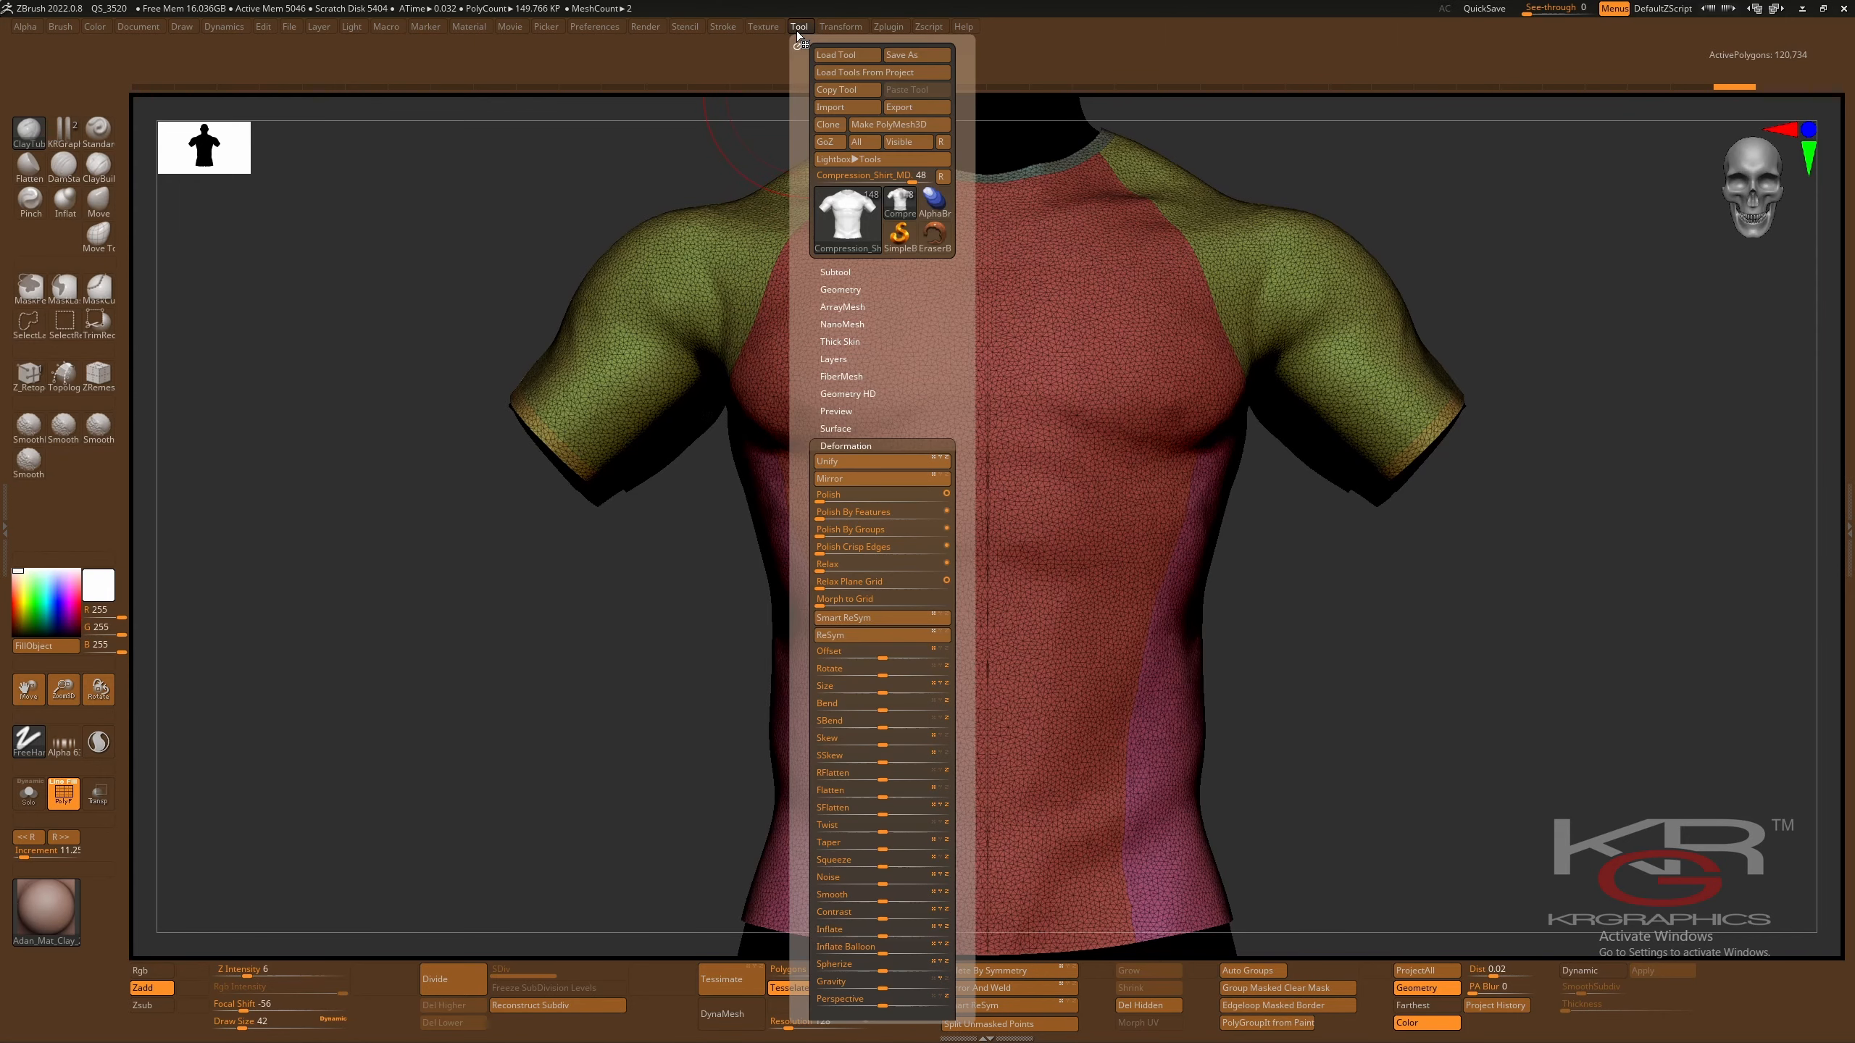
left_click(860, 448)
left_click(832, 293)
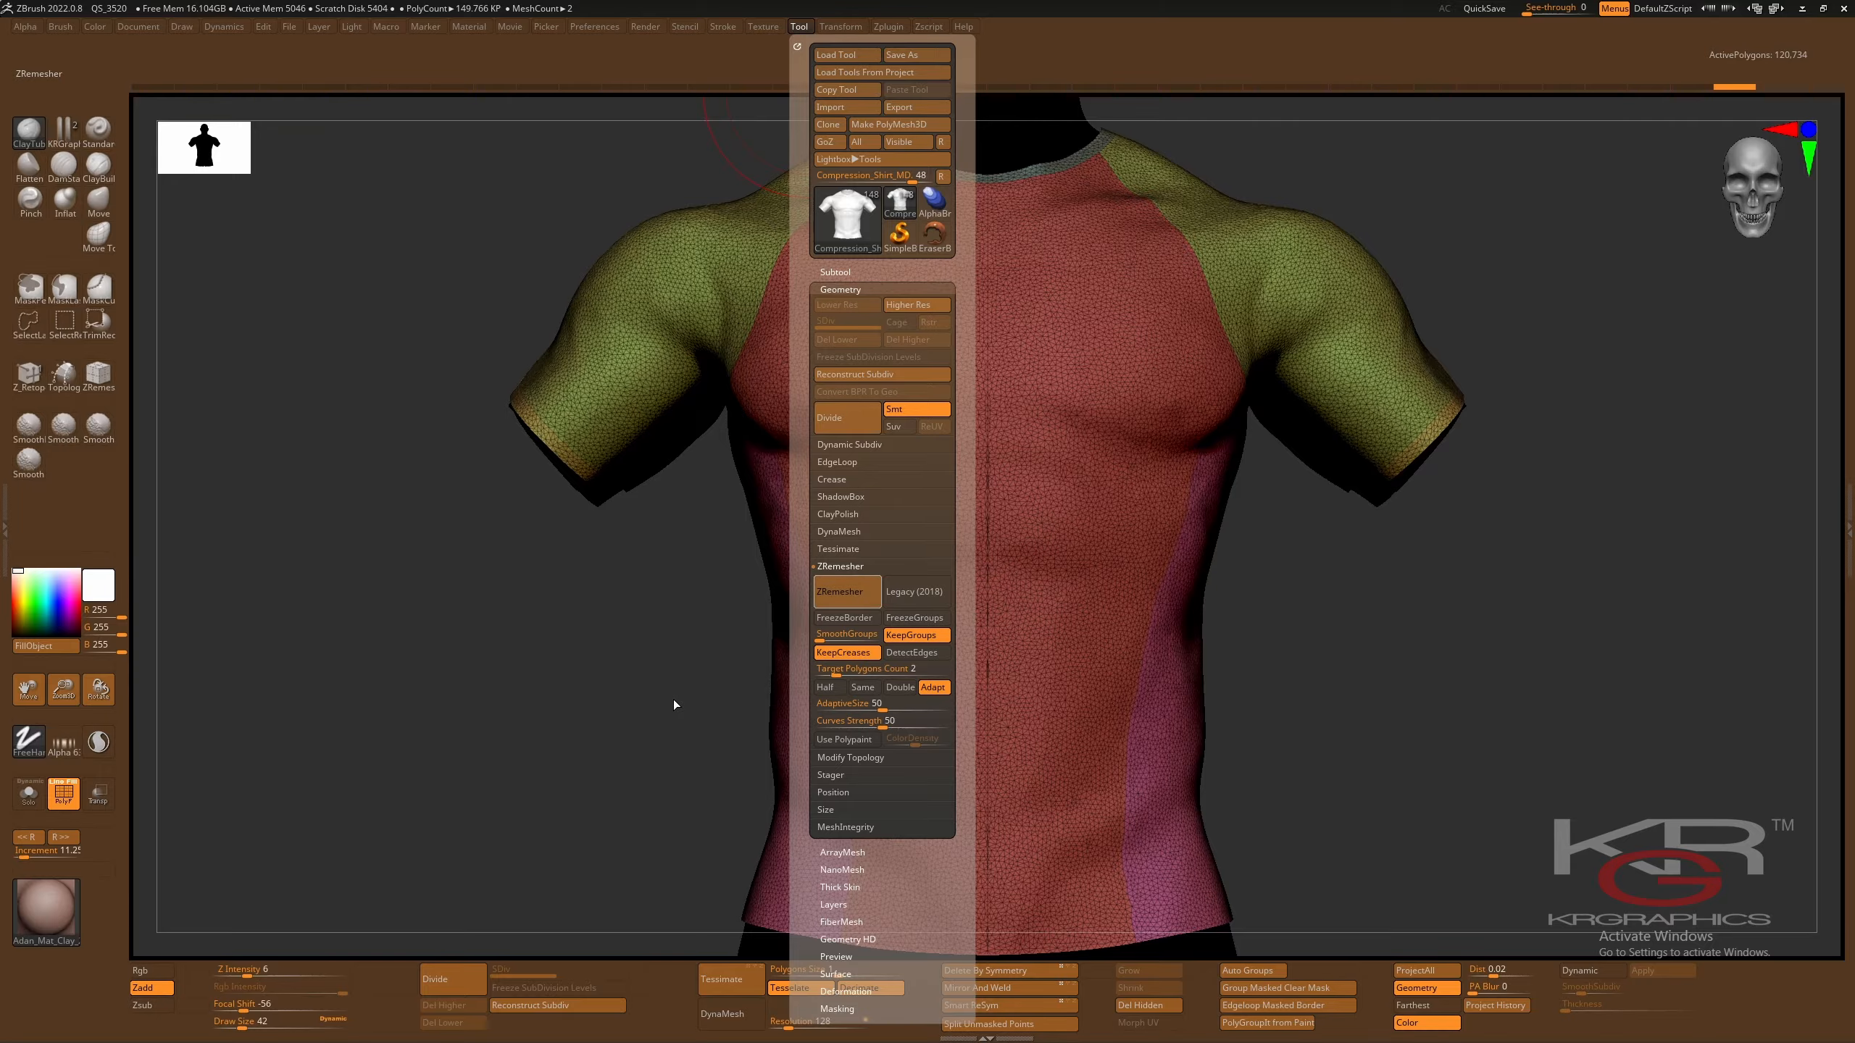
mouse_move(642, 712)
left_mouse_down()
mouse_move(682, 719)
mouse_move(633, 662)
mouse_move(654, 714)
left_mouse_up()
- Examine the sleeve and shoulder edge flow by hiding three polygon loops with SelectLasso, and restore the full mesh
left_click_drag(1340, 663, 1281, 783)
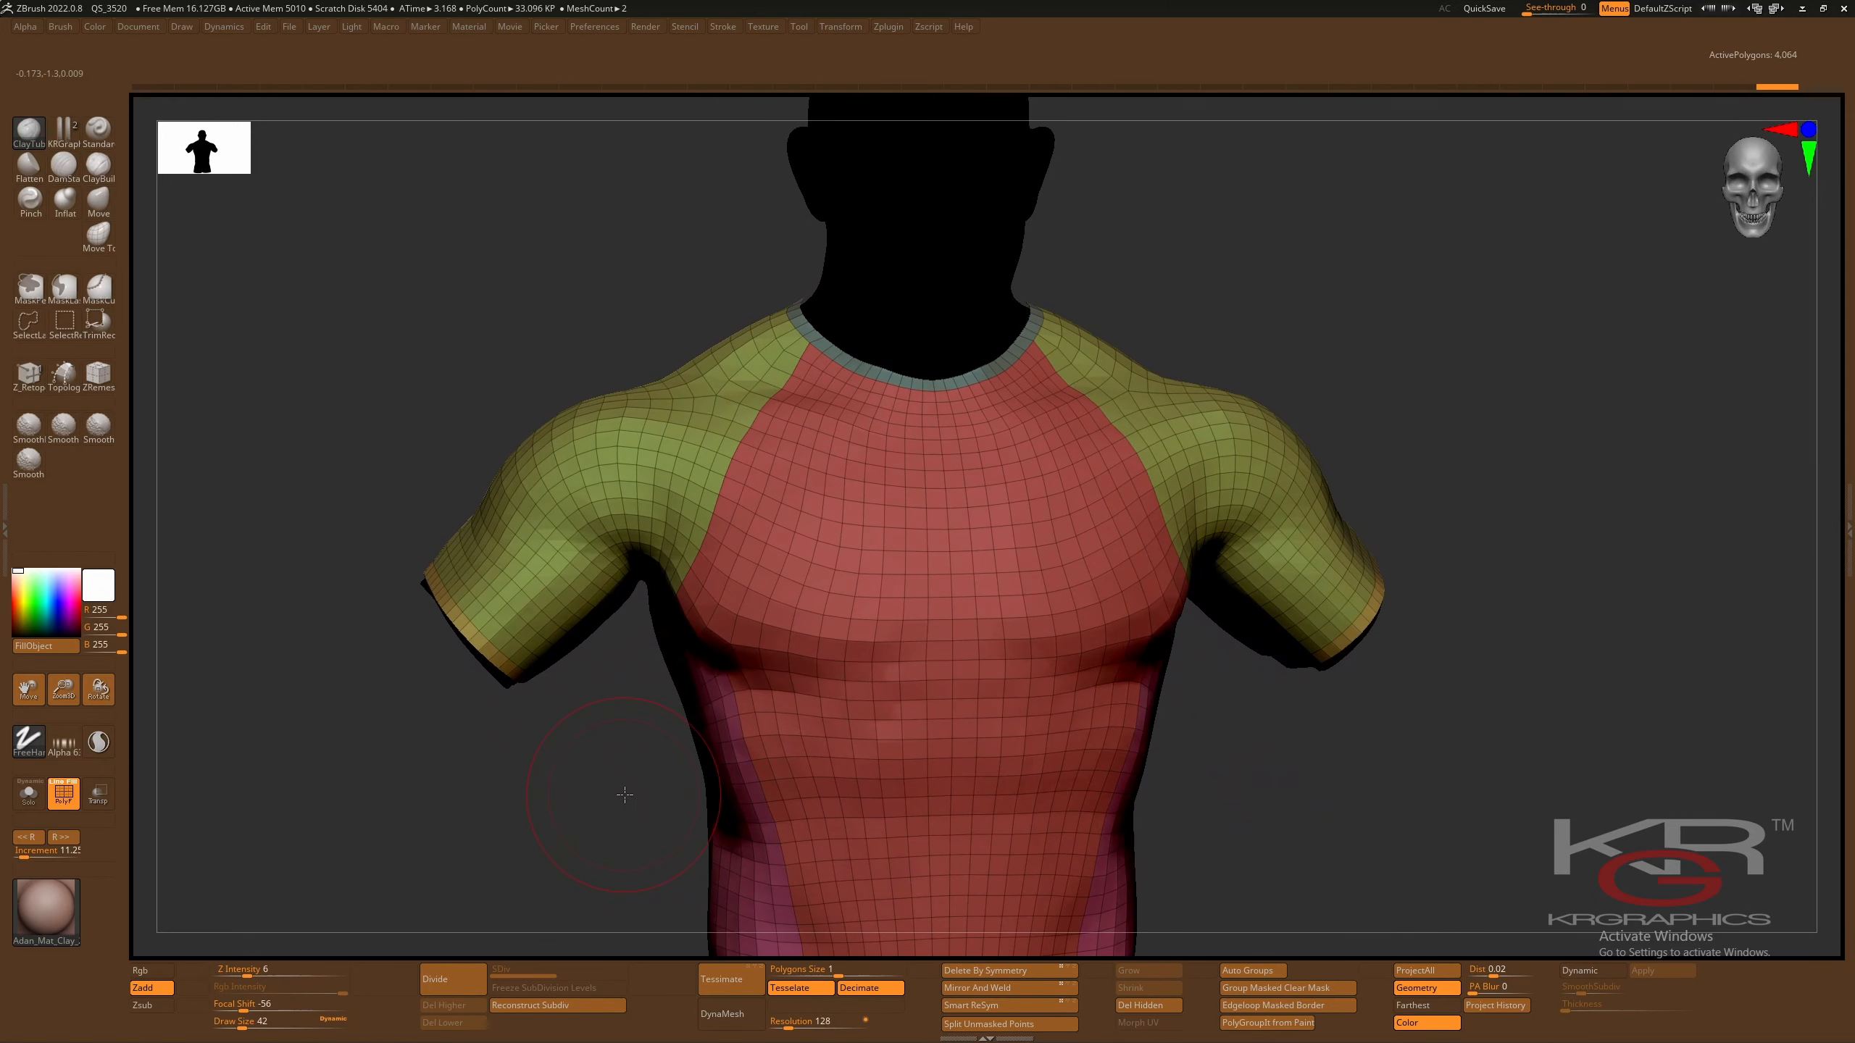
left_click_drag(668, 803, 631, 788)
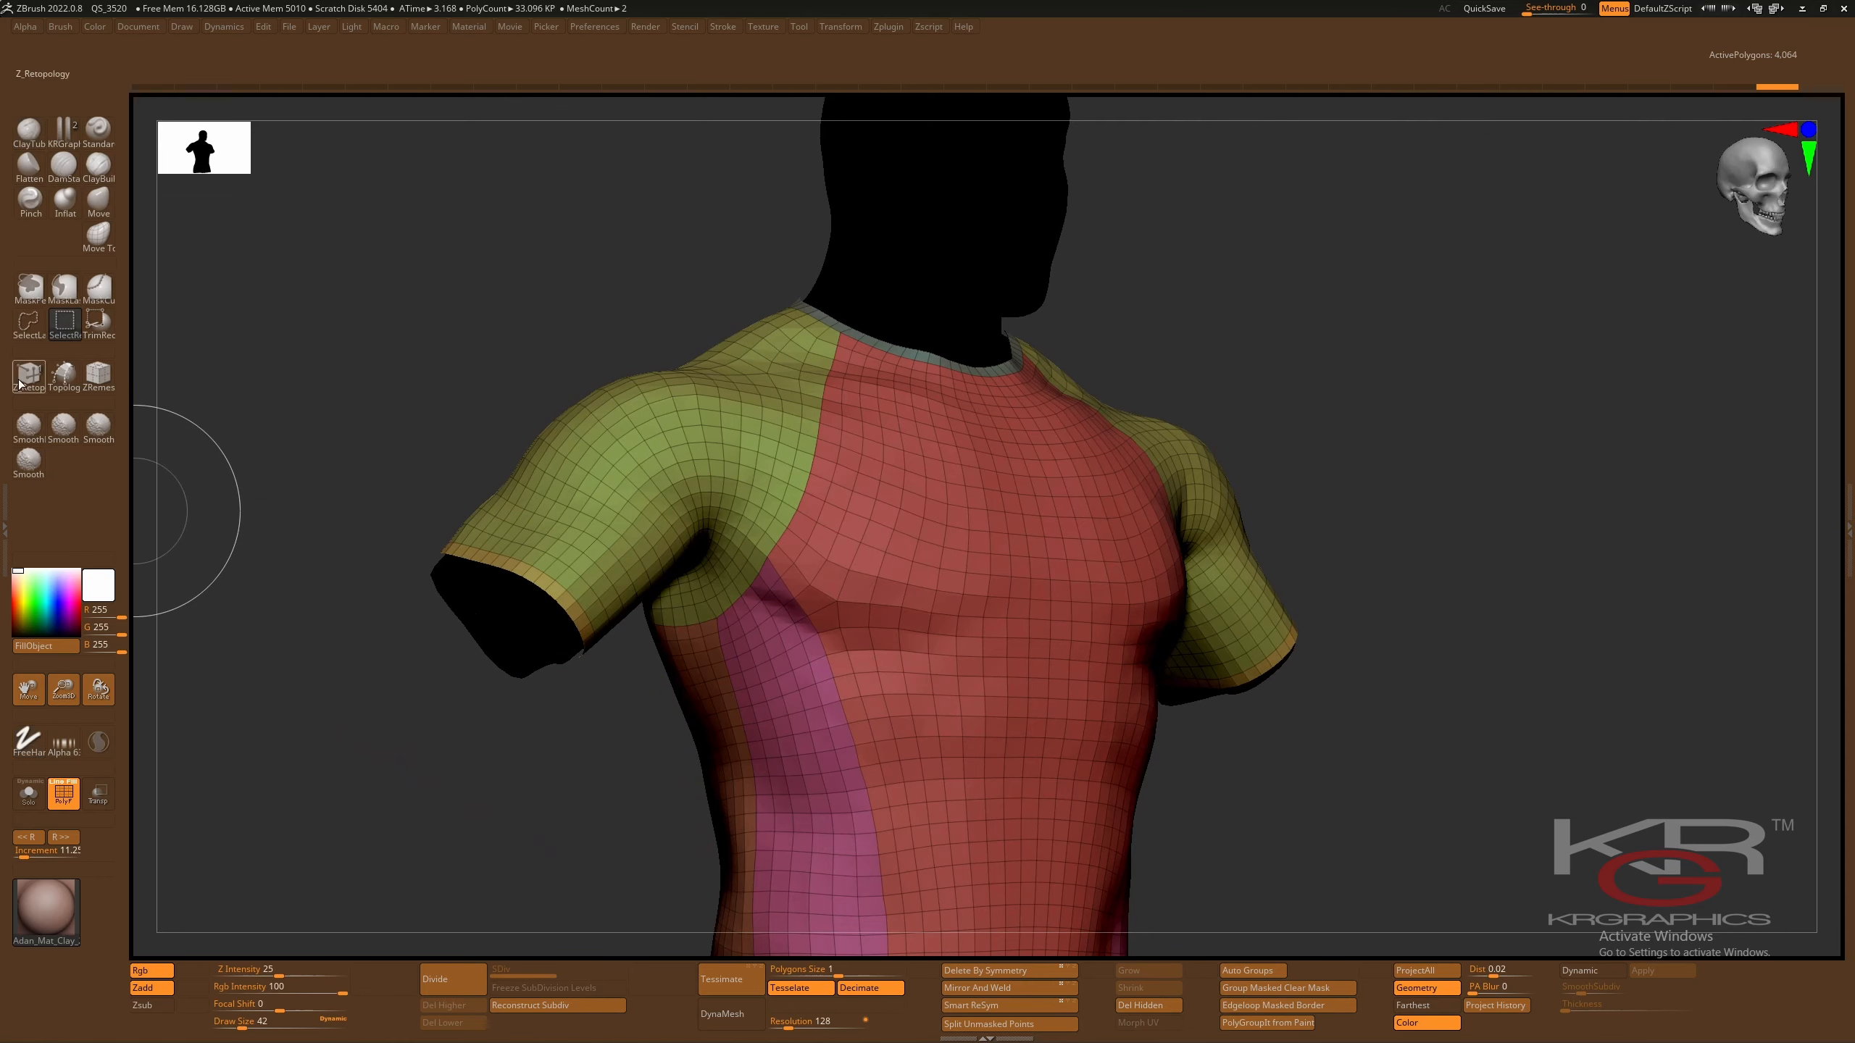
left_click(29, 327)
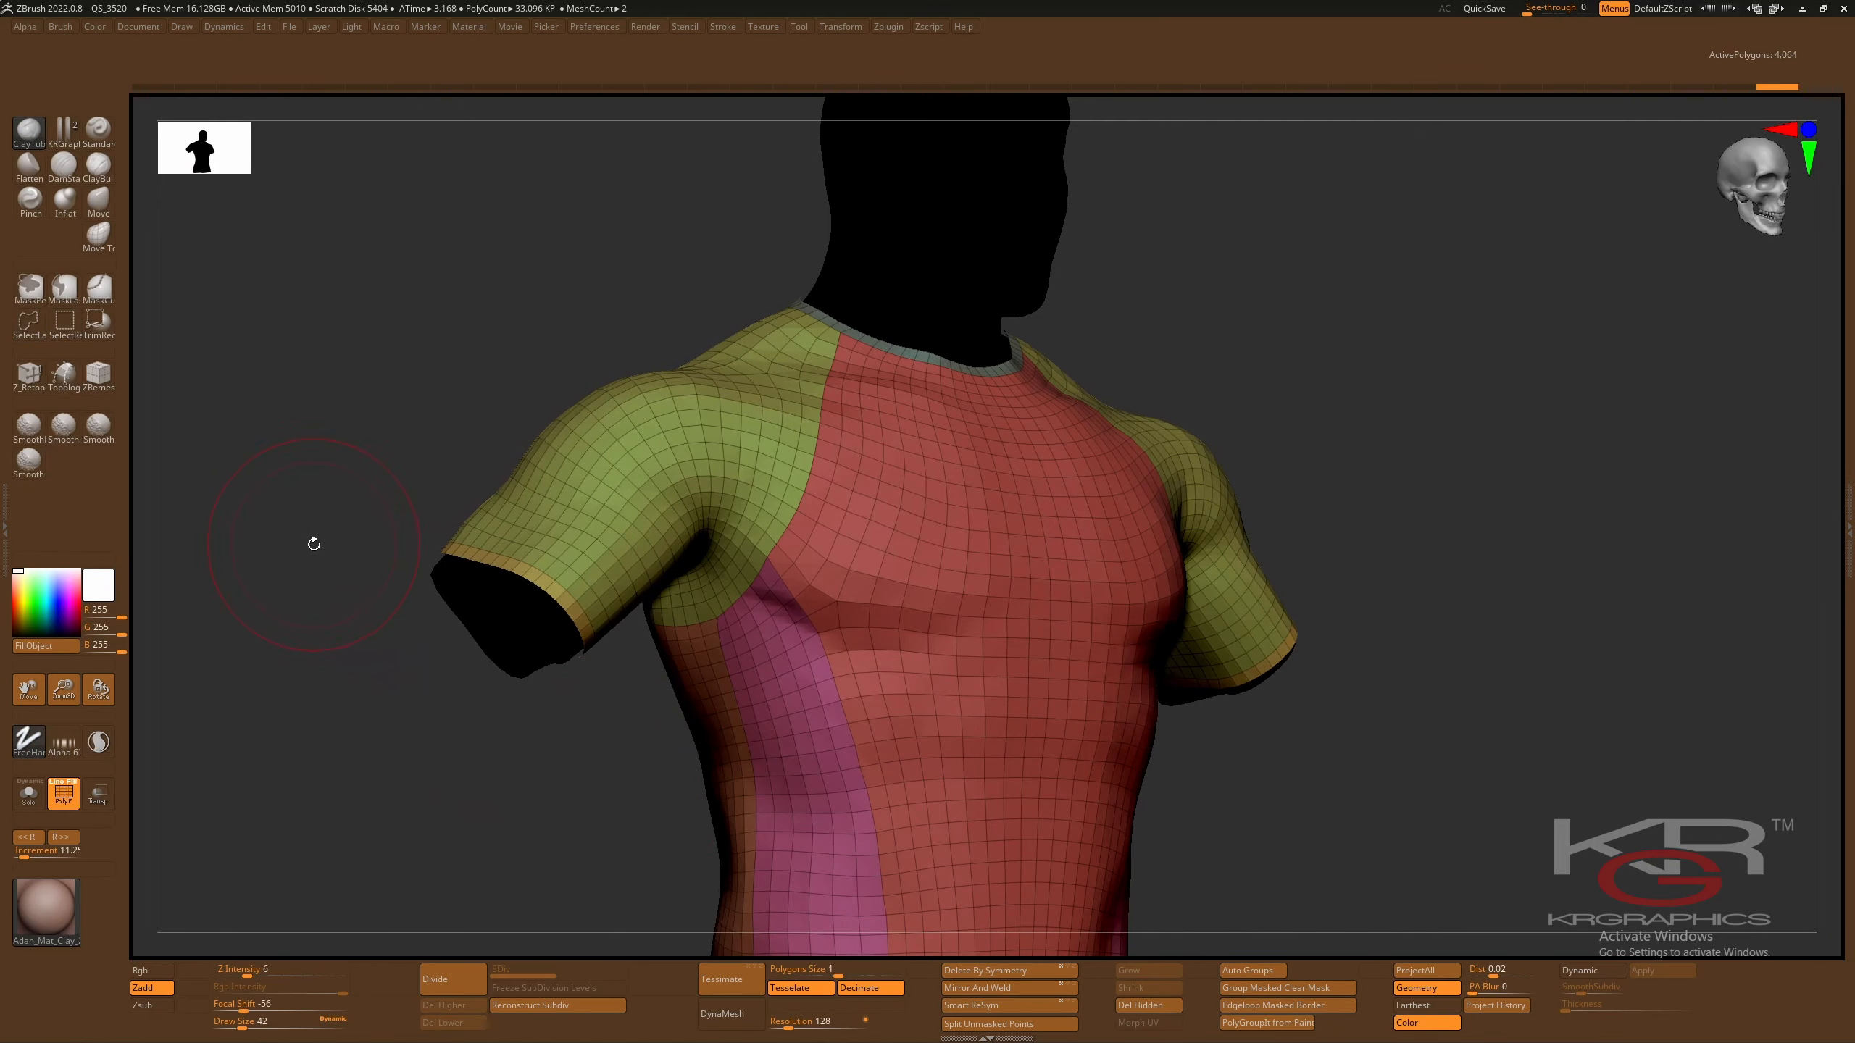
mouse_move(314, 543)
left_mouse_down()
mouse_move(390, 585)
mouse_move(413, 650)
mouse_move(498, 750)
left_mouse_up()
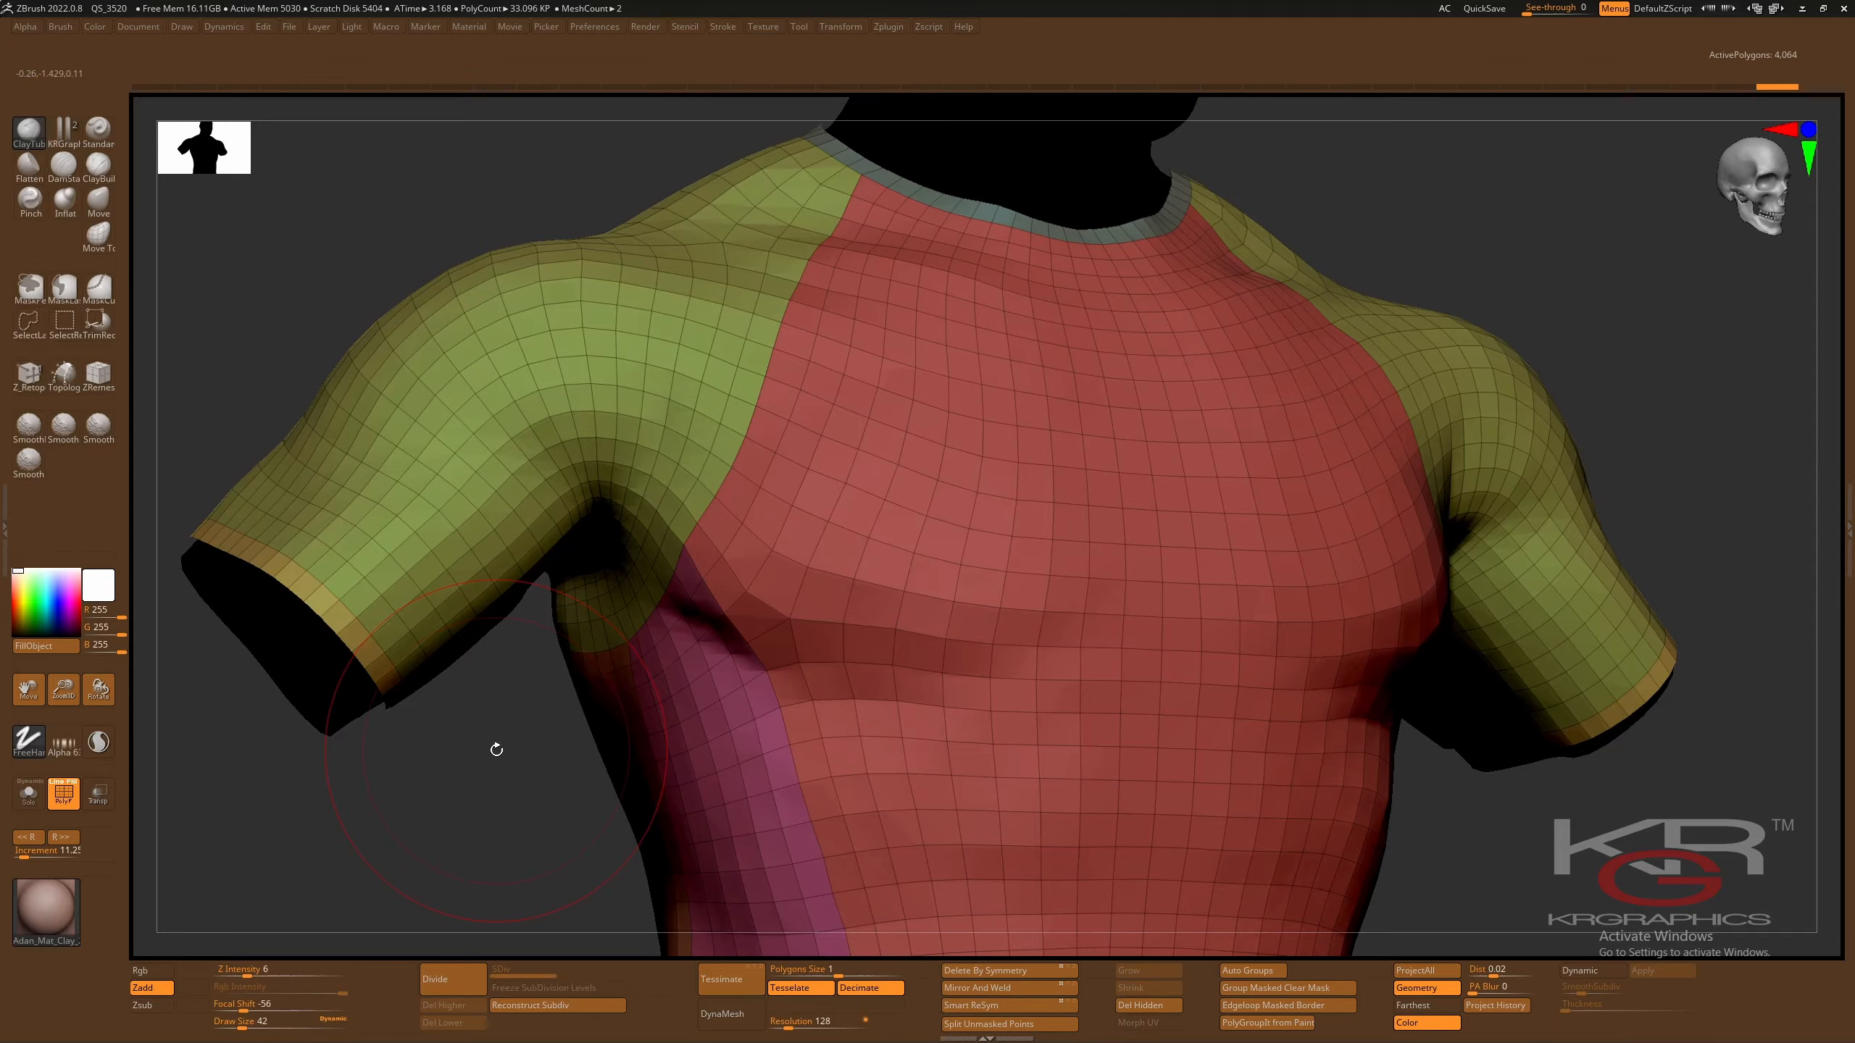
mouse_move(493, 749)
left_mouse_down()
mouse_move(488, 676)
mouse_move(520, 776)
mouse_move(505, 770)
left_mouse_up()
key("ctrl+shift")
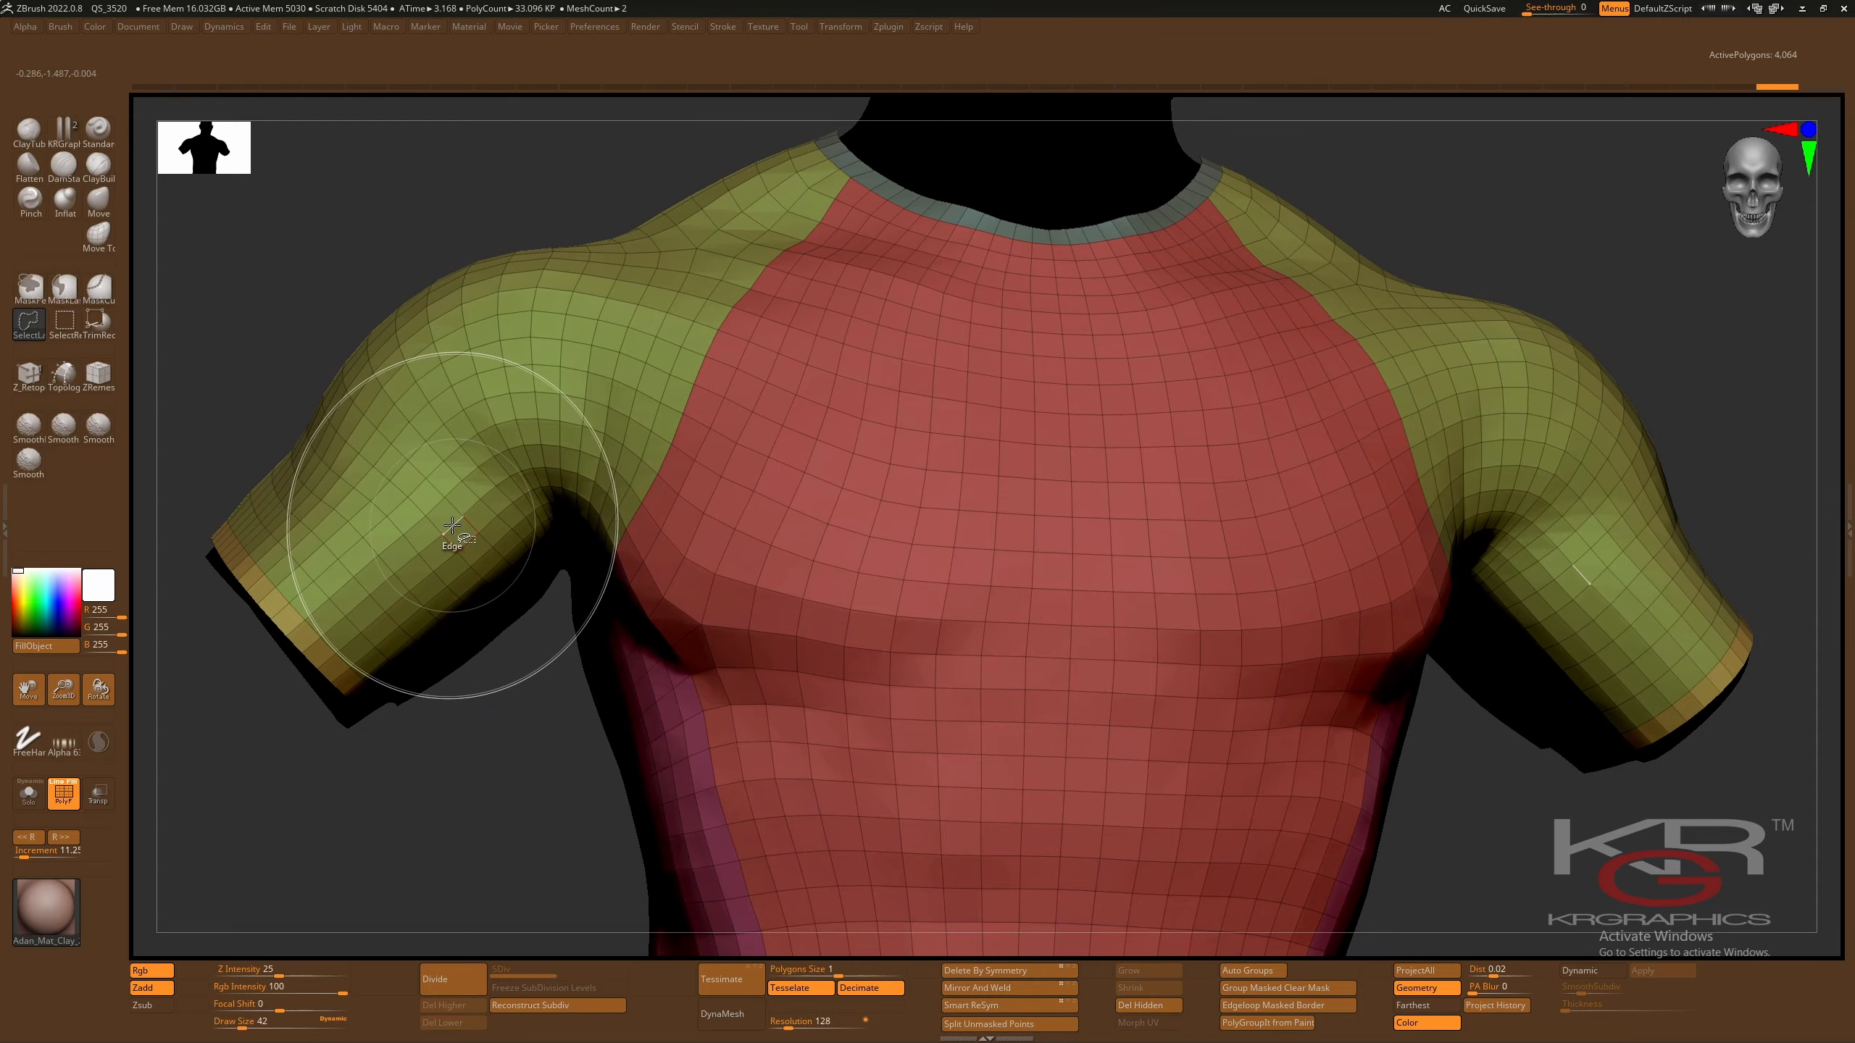
left_click(453, 526, "ctrl+shift")
mouse_move(456, 628)
left_mouse_down()
mouse_move(461, 662)
mouse_move(572, 577)
left_mouse_up()
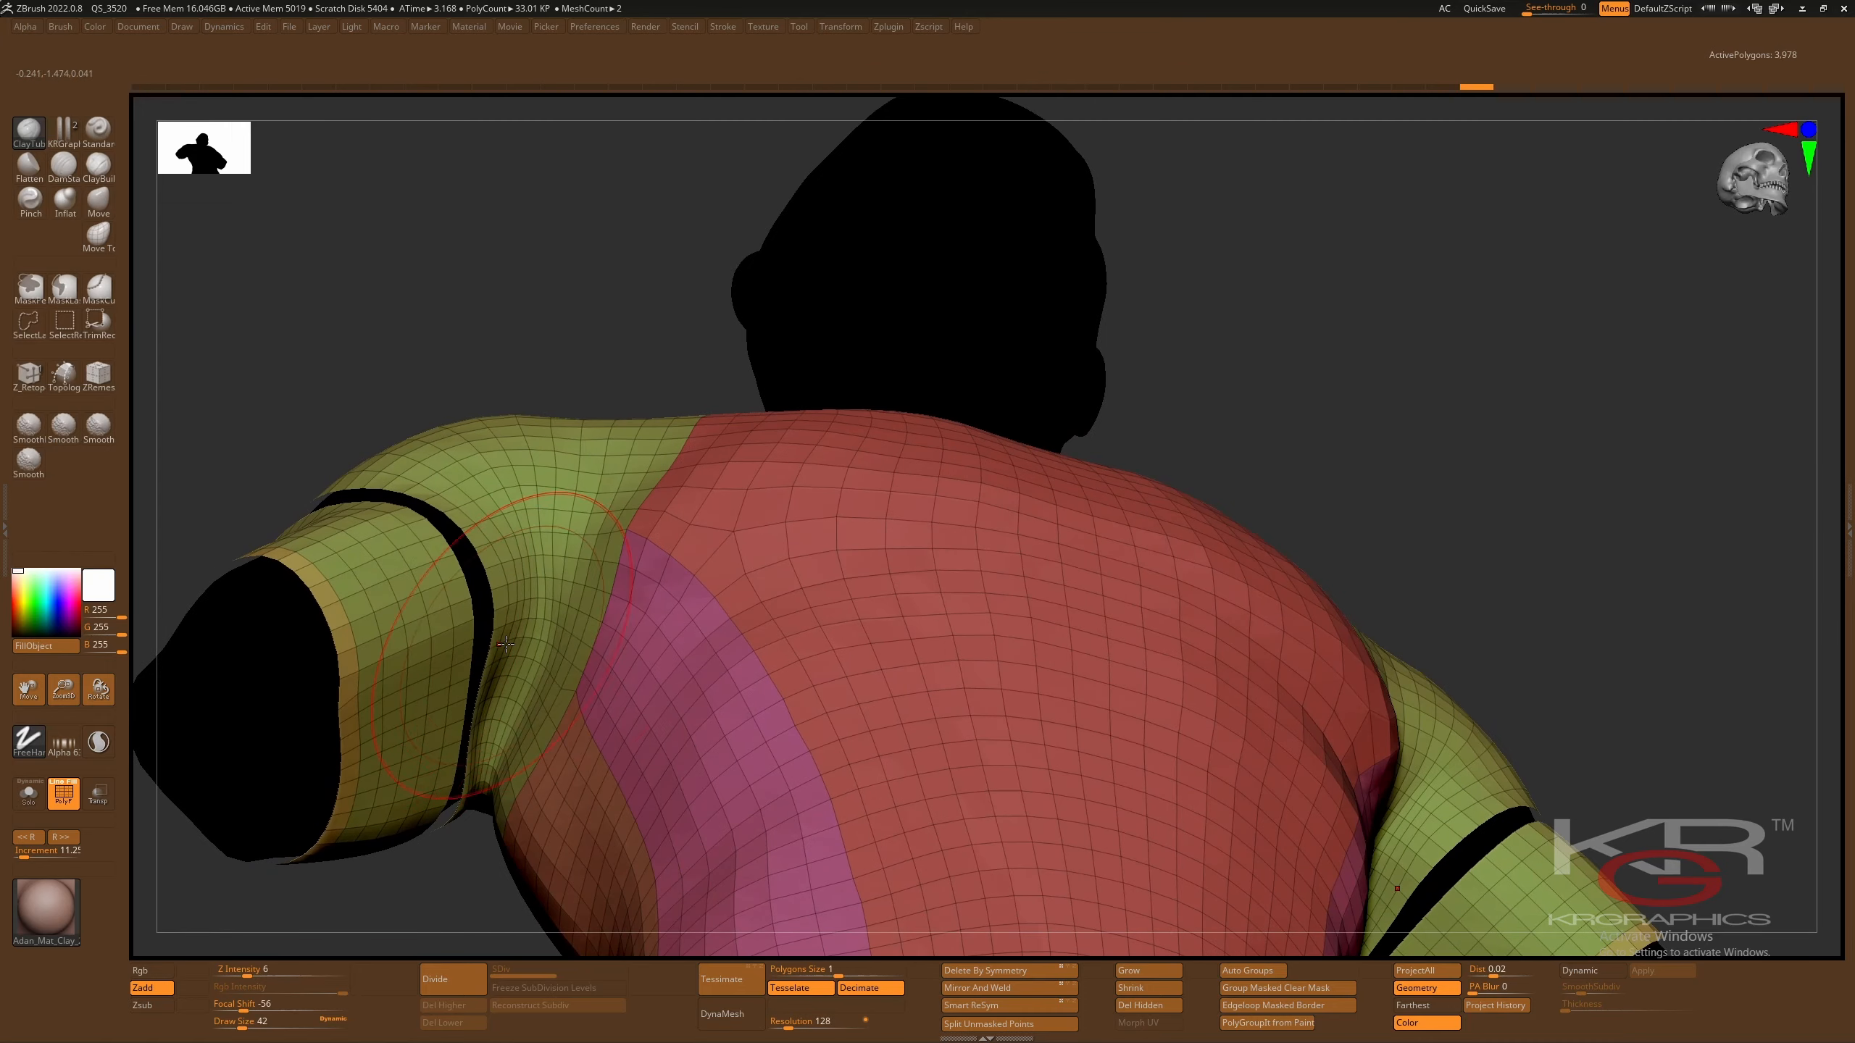
left_click(569, 558, "ctrl+shift")
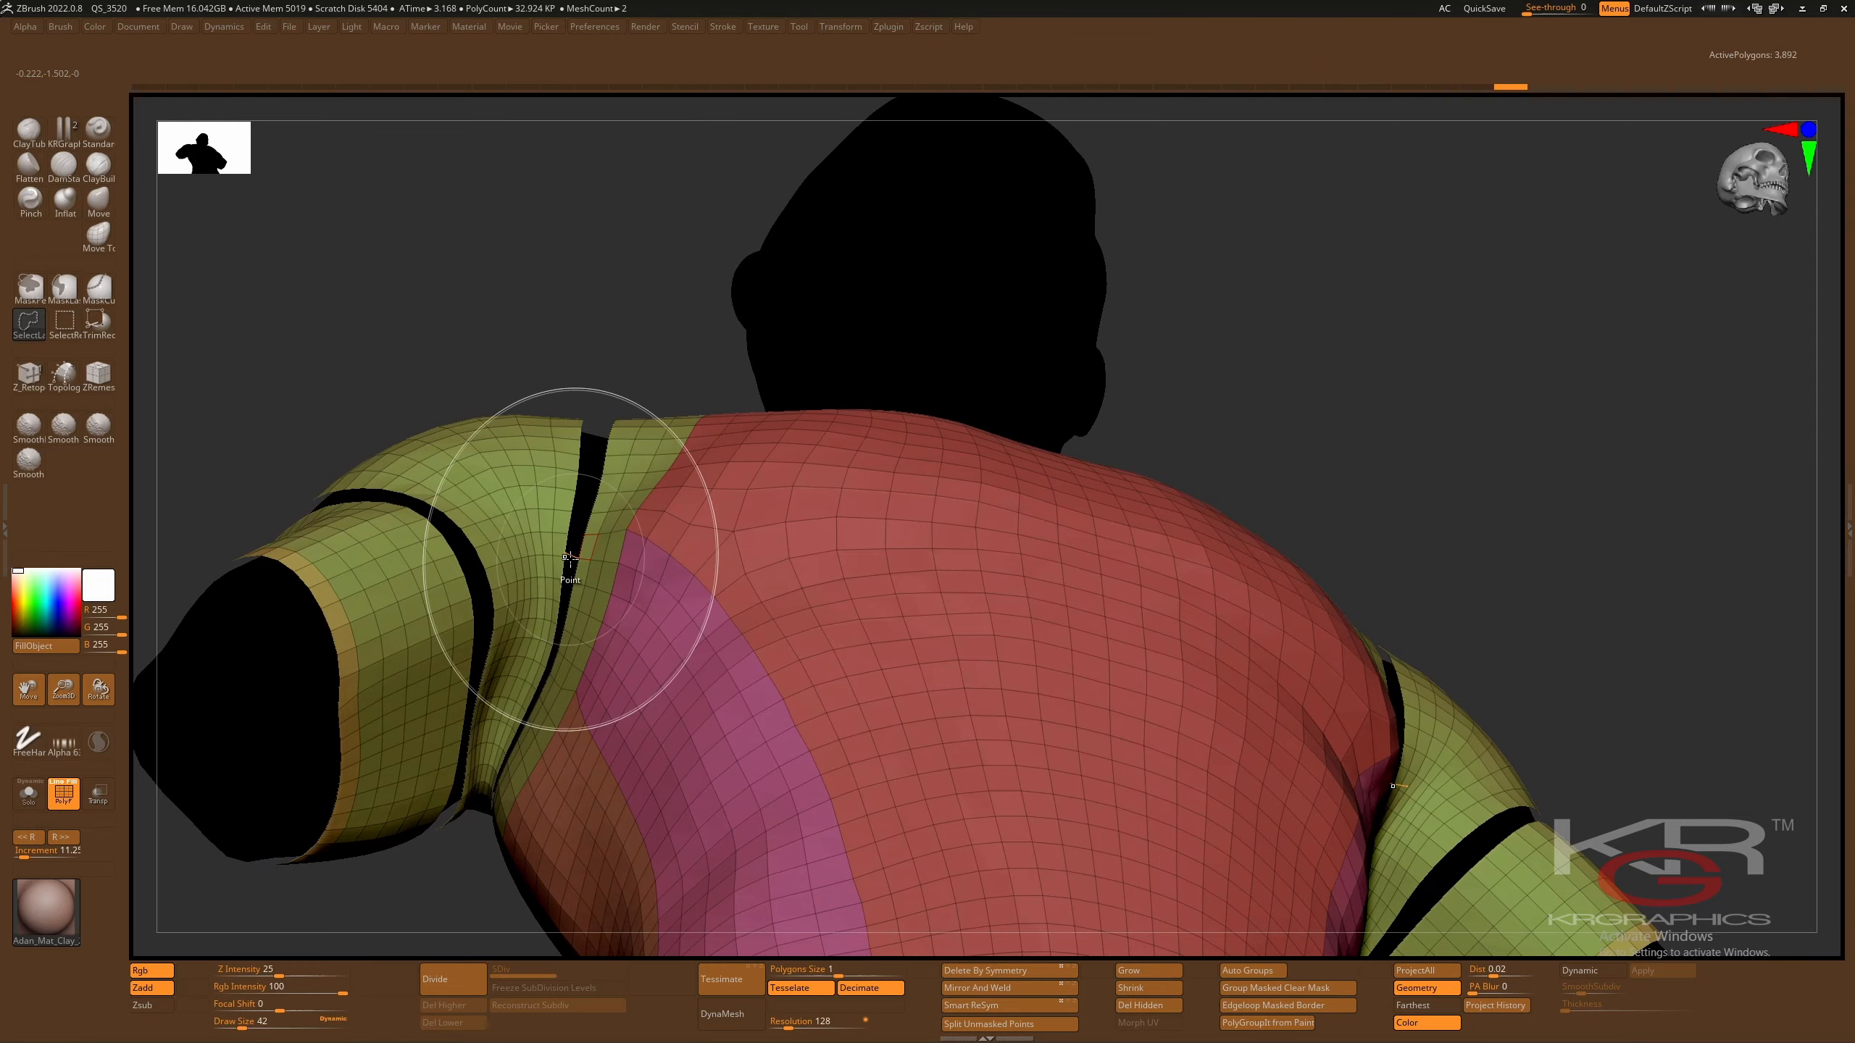
mouse_move(488, 438)
right_mouse_down()
mouse_move(472, 414)
mouse_move(489, 468)
mouse_move(532, 408)
right_mouse_up()
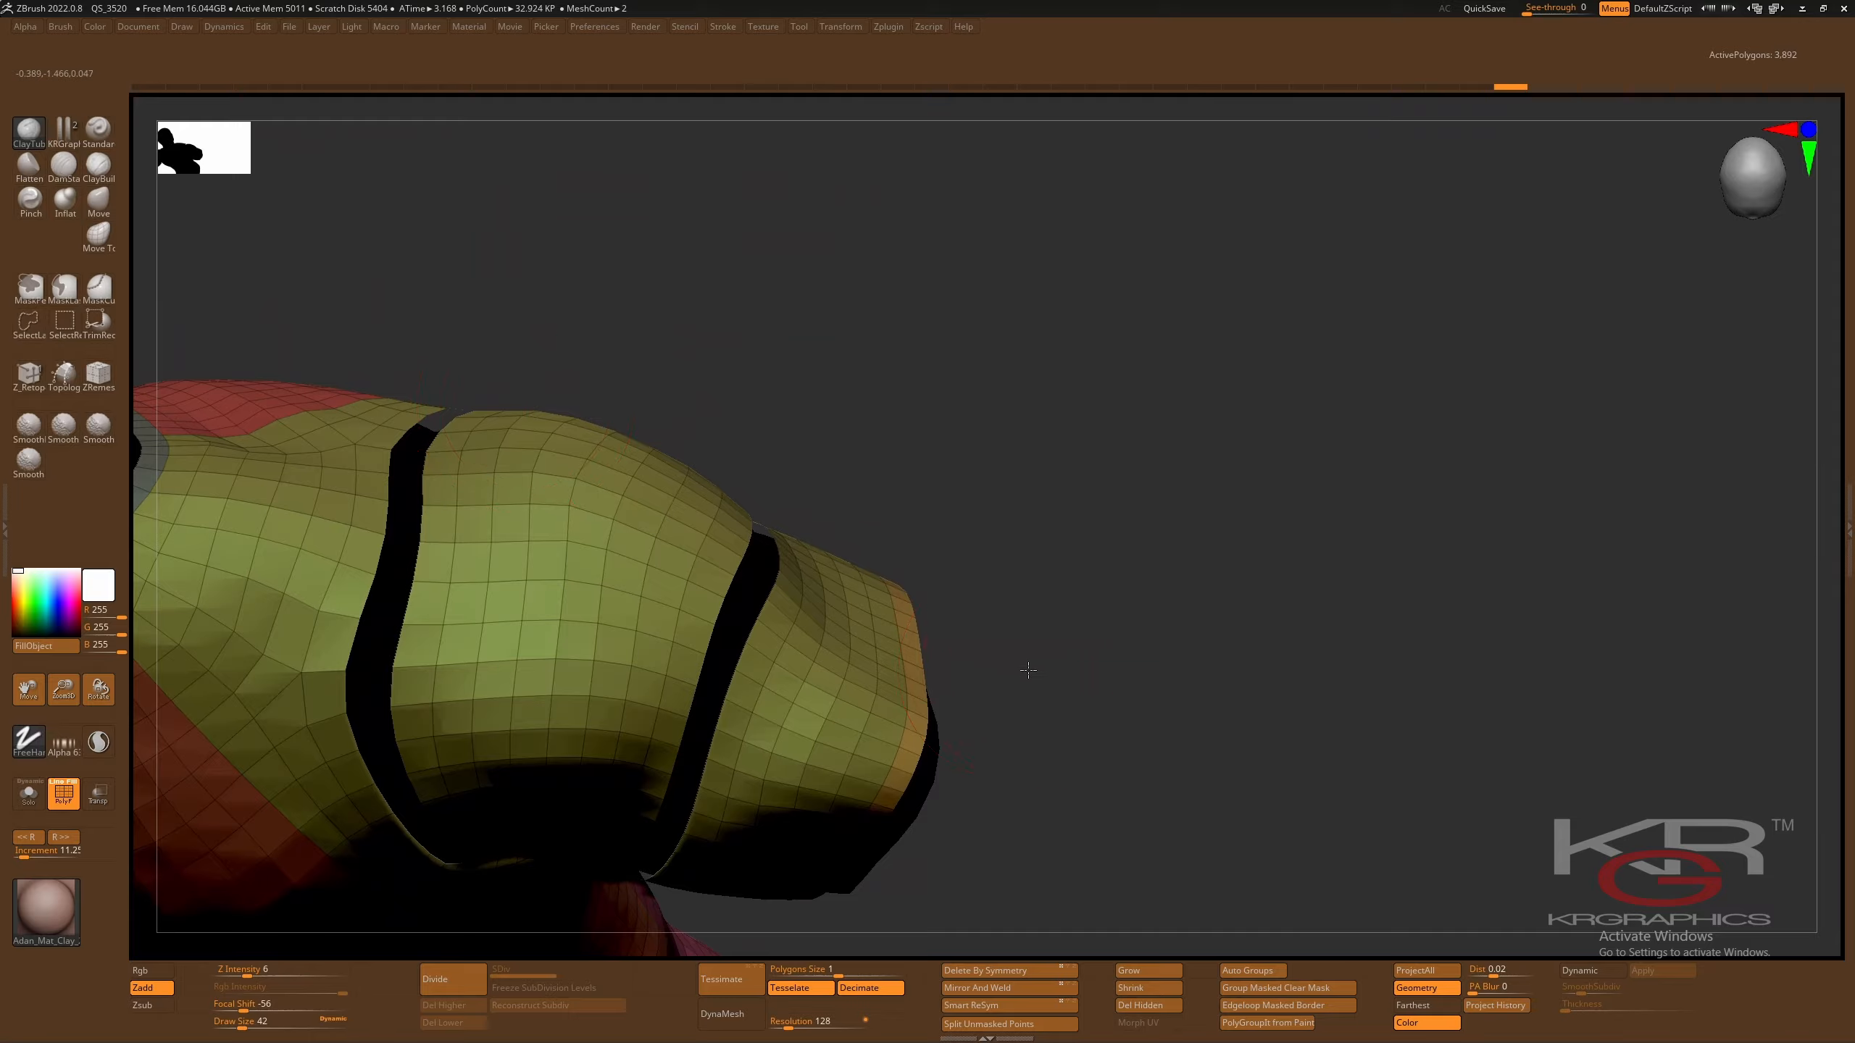
mouse_move(1028, 670)
right_mouse_down()
mouse_move(1030, 608)
mouse_move(1002, 608)
mouse_move(1032, 644)
right_mouse_up()
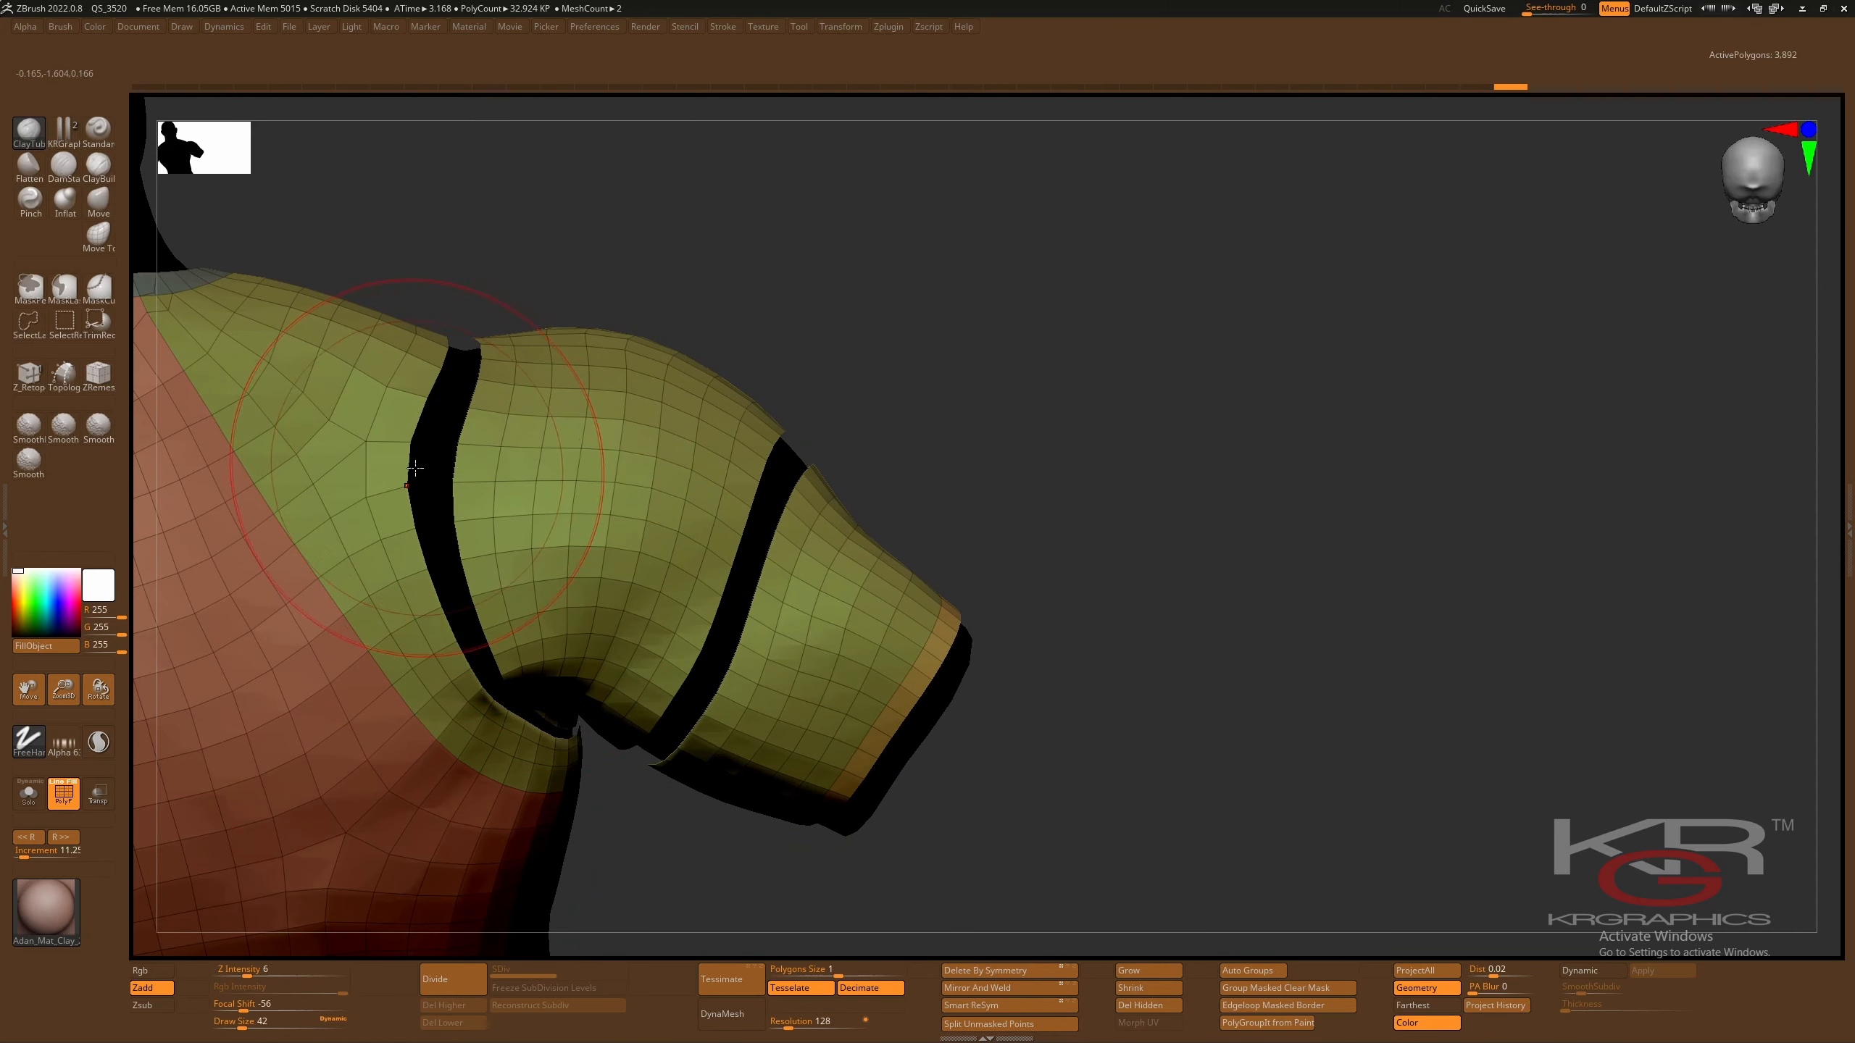
left_click(389, 450, "ctrl+shift")
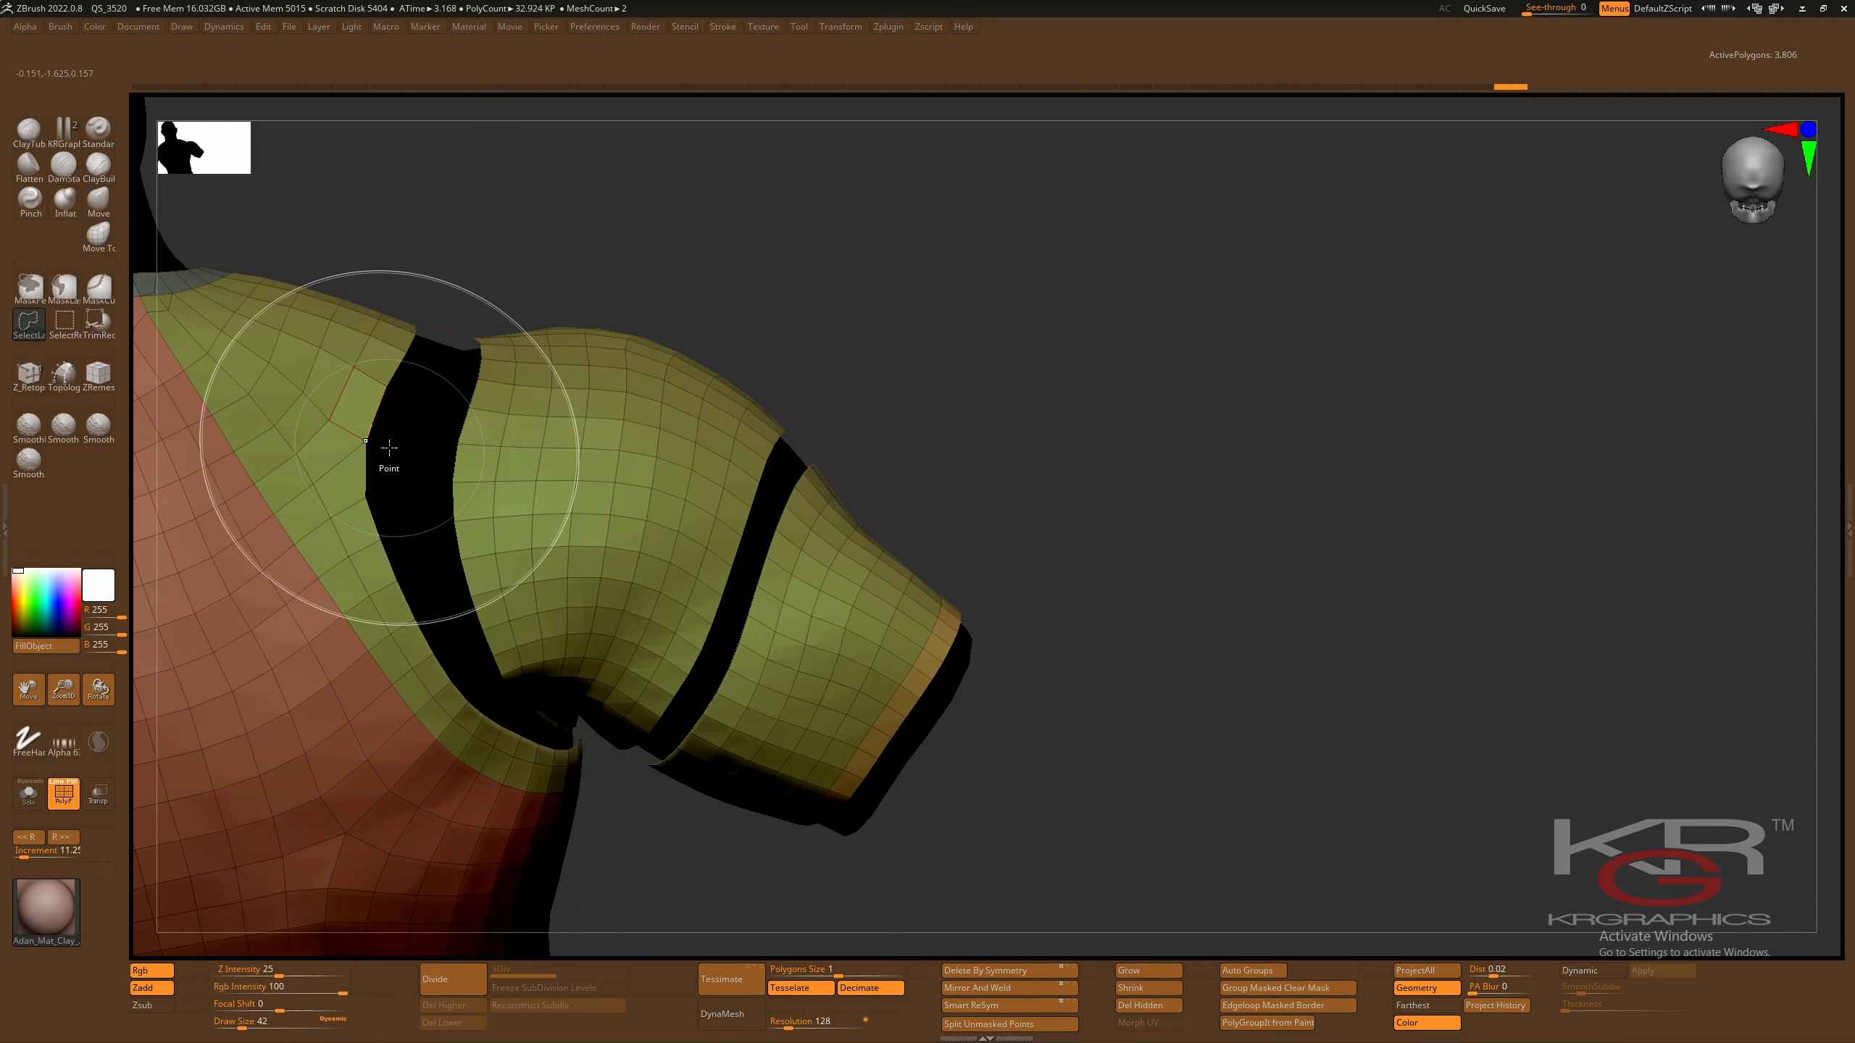
left_click(1090, 622, "ctrl+shift")
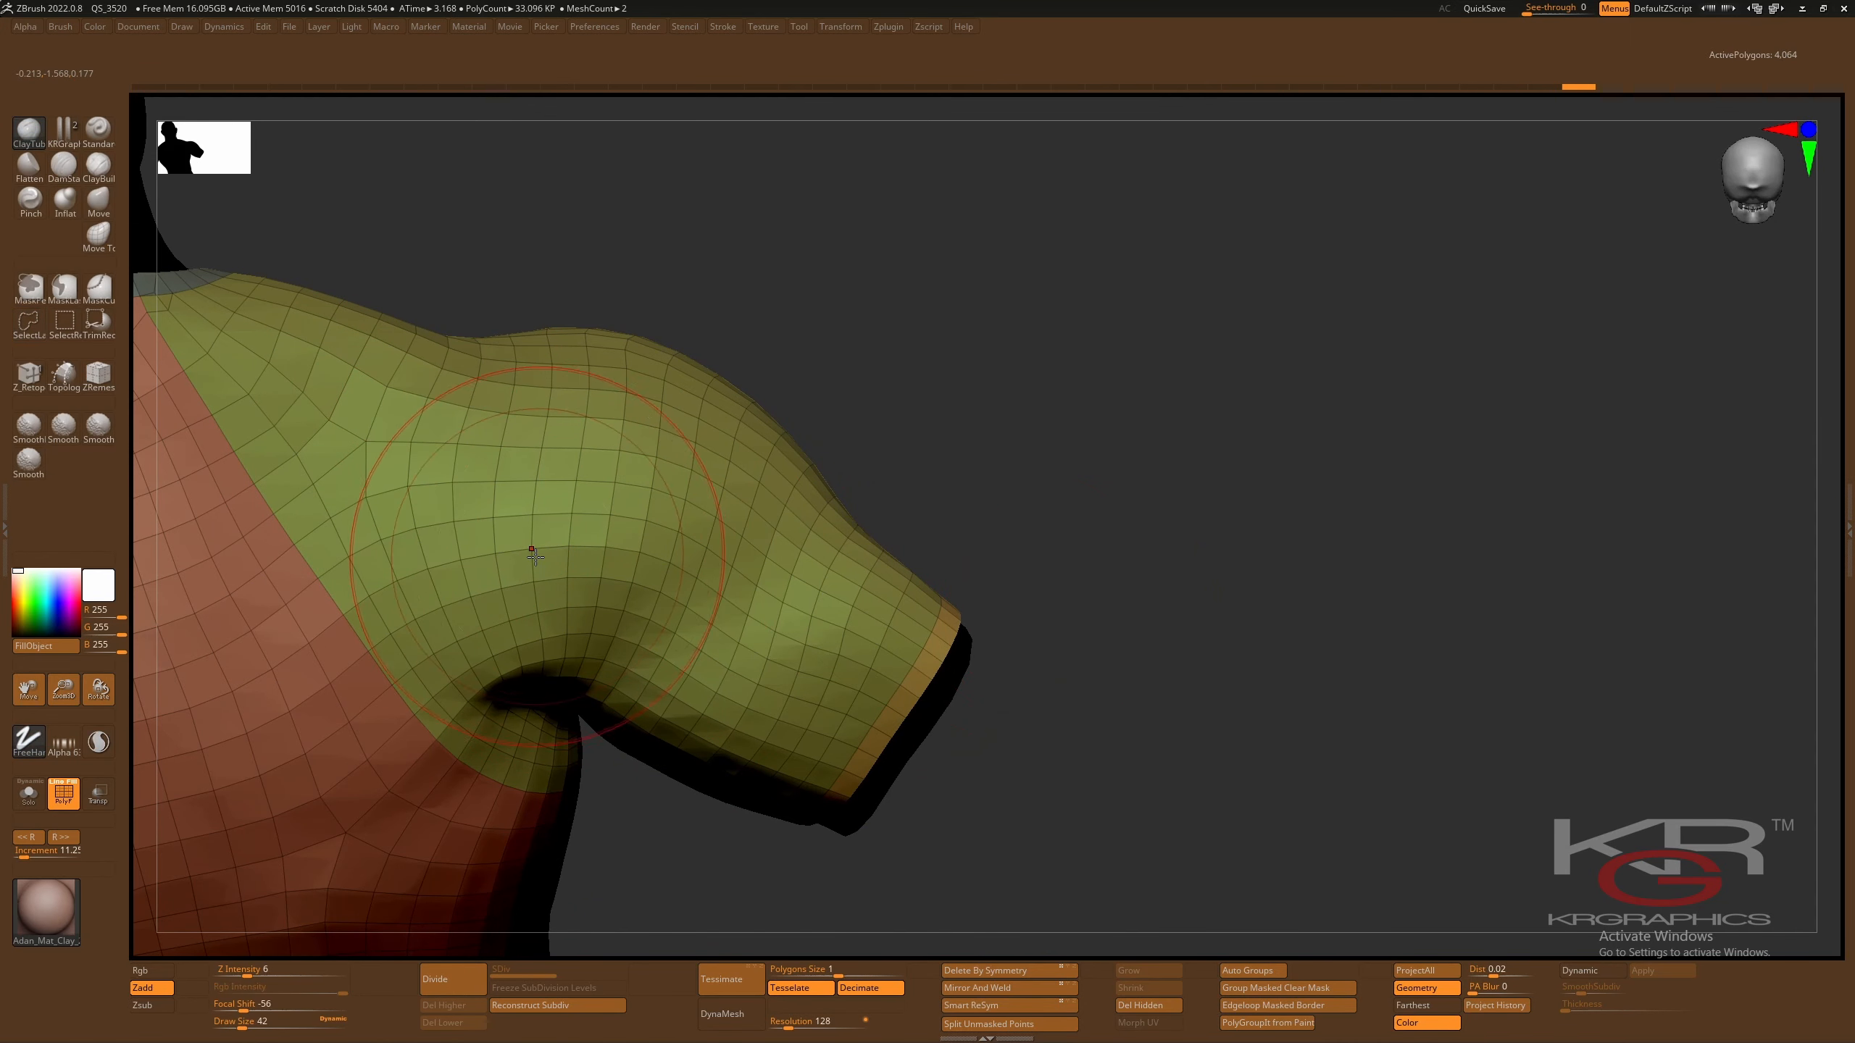
- Check two more loops around the upper arm by hiding them, unhide the mesh and inspect the whole shirt from the front
key("ctrl+shift")
left_click(548, 545, "ctrl+shift")
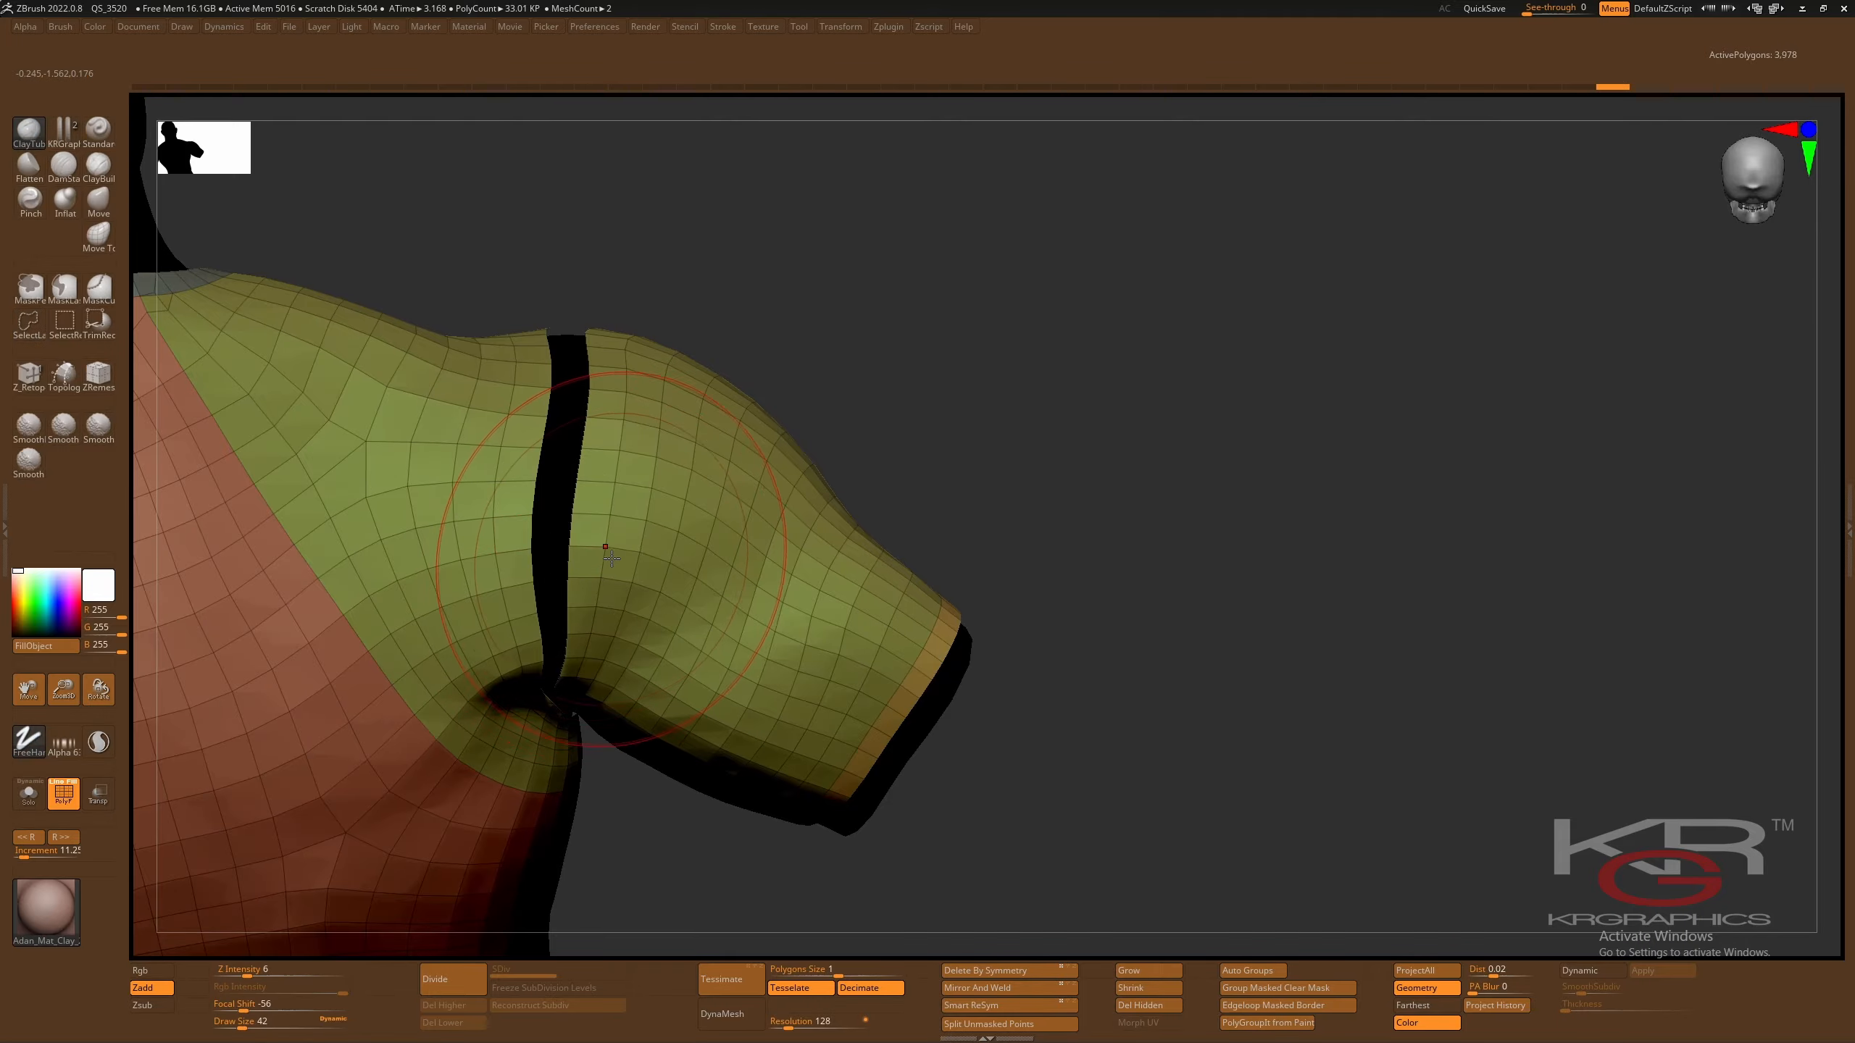
left_click(650, 555, "ctrl+shift")
left_click_drag(1074, 720, 1410, 835)
left_click(1084, 697, "ctrl+shift")
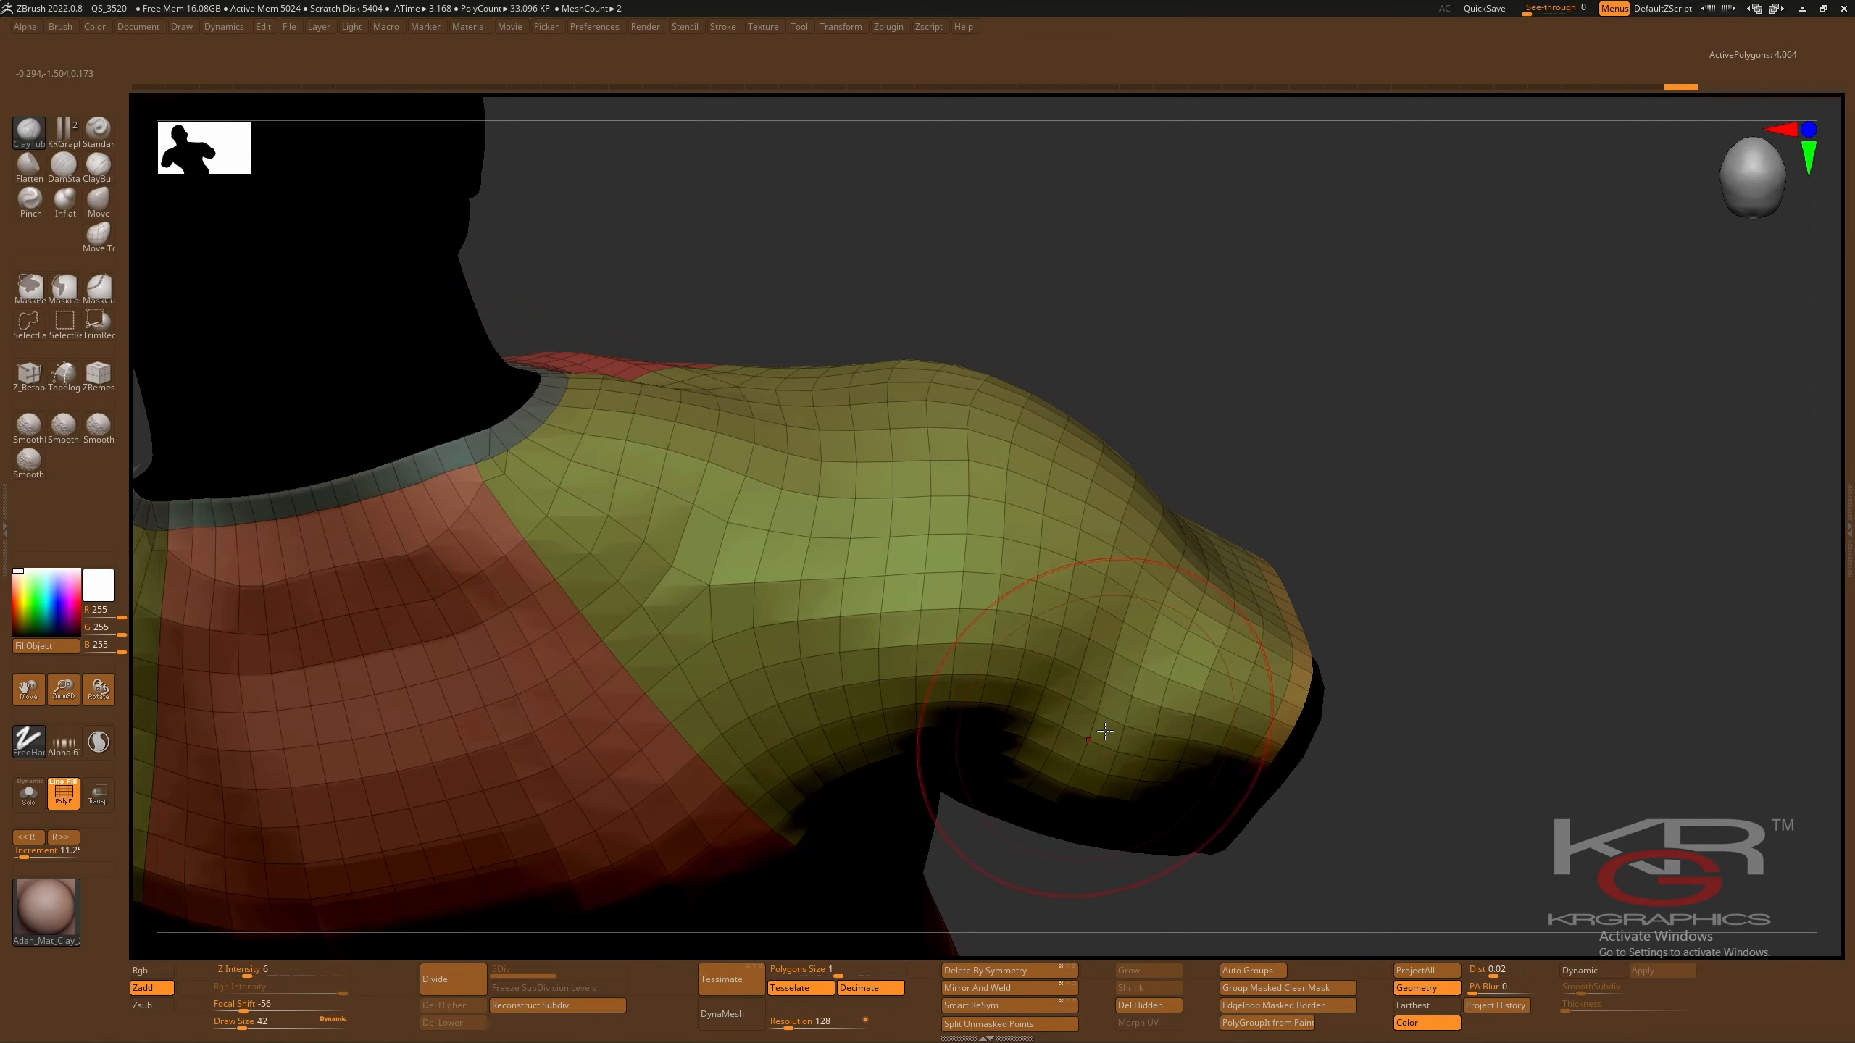
left_click_drag(1402, 820, 1300, 757, "alt")
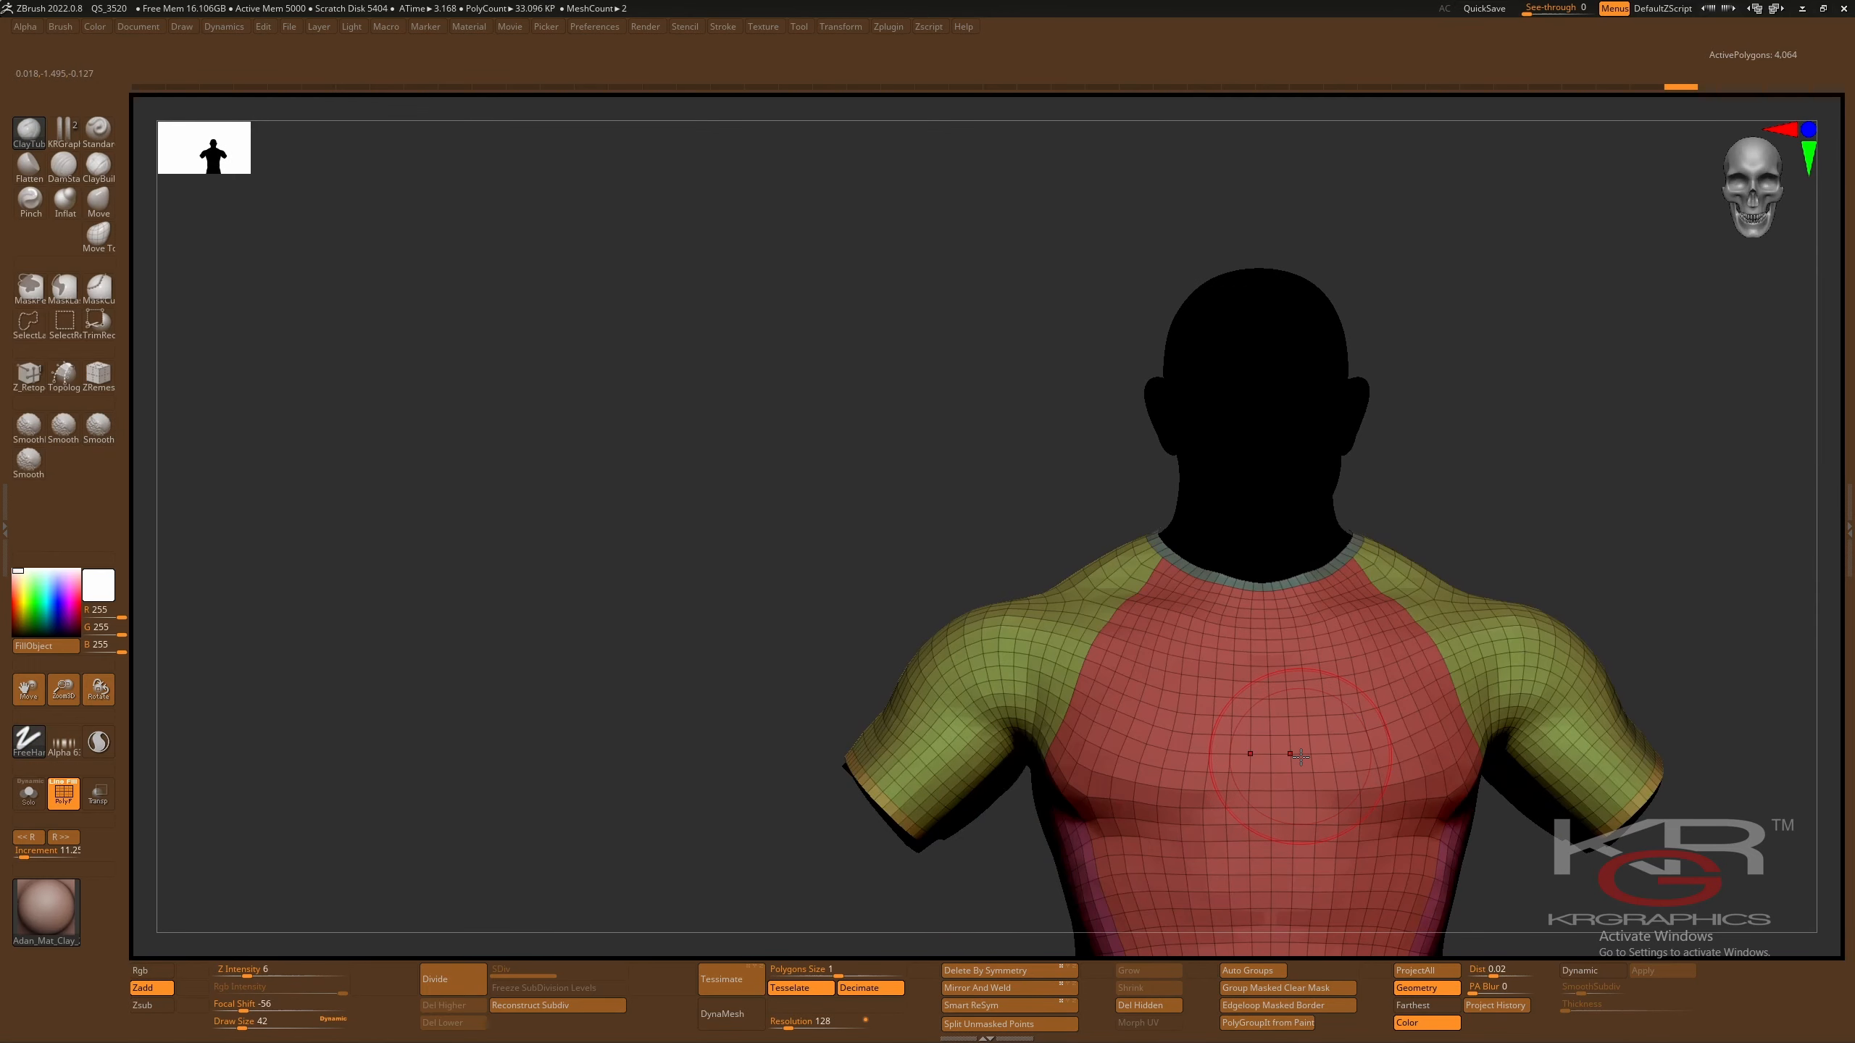
key("f")
key("f")
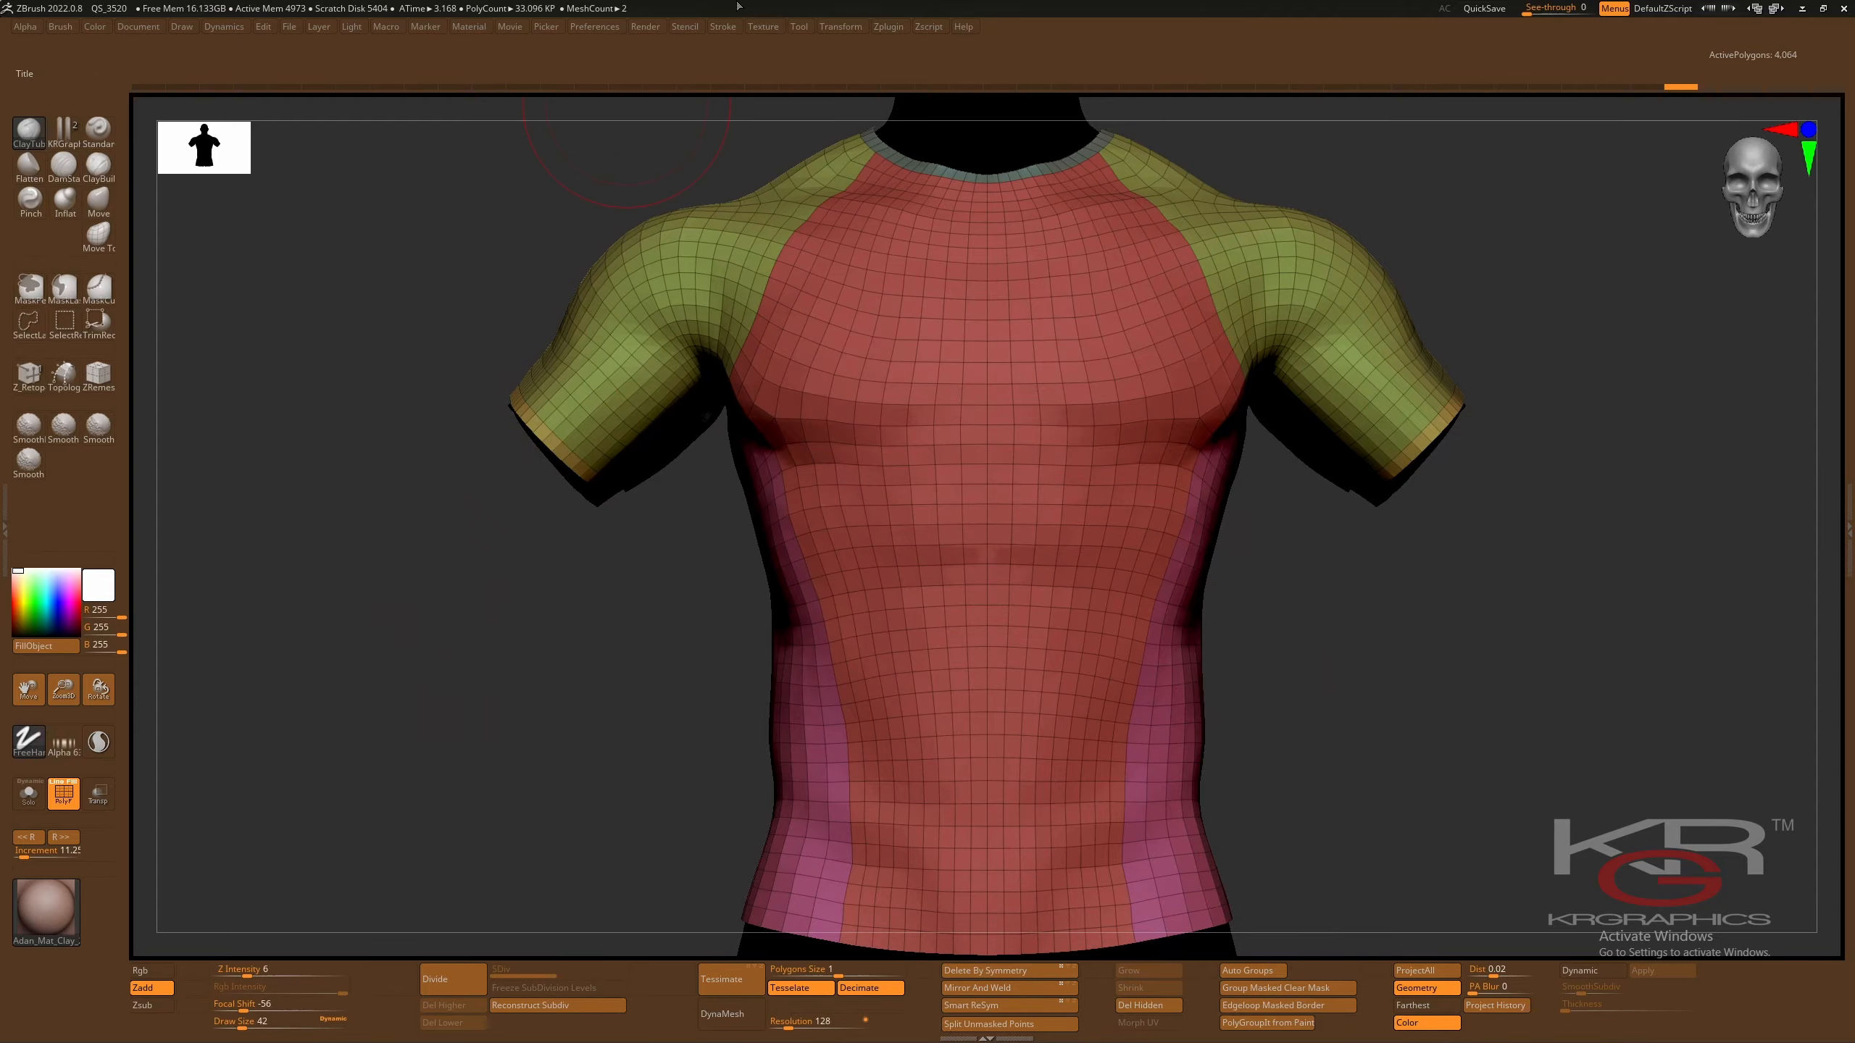
- Subdivide the retopologized shirt three times, up to subdivision level 4
left_click(798, 26)
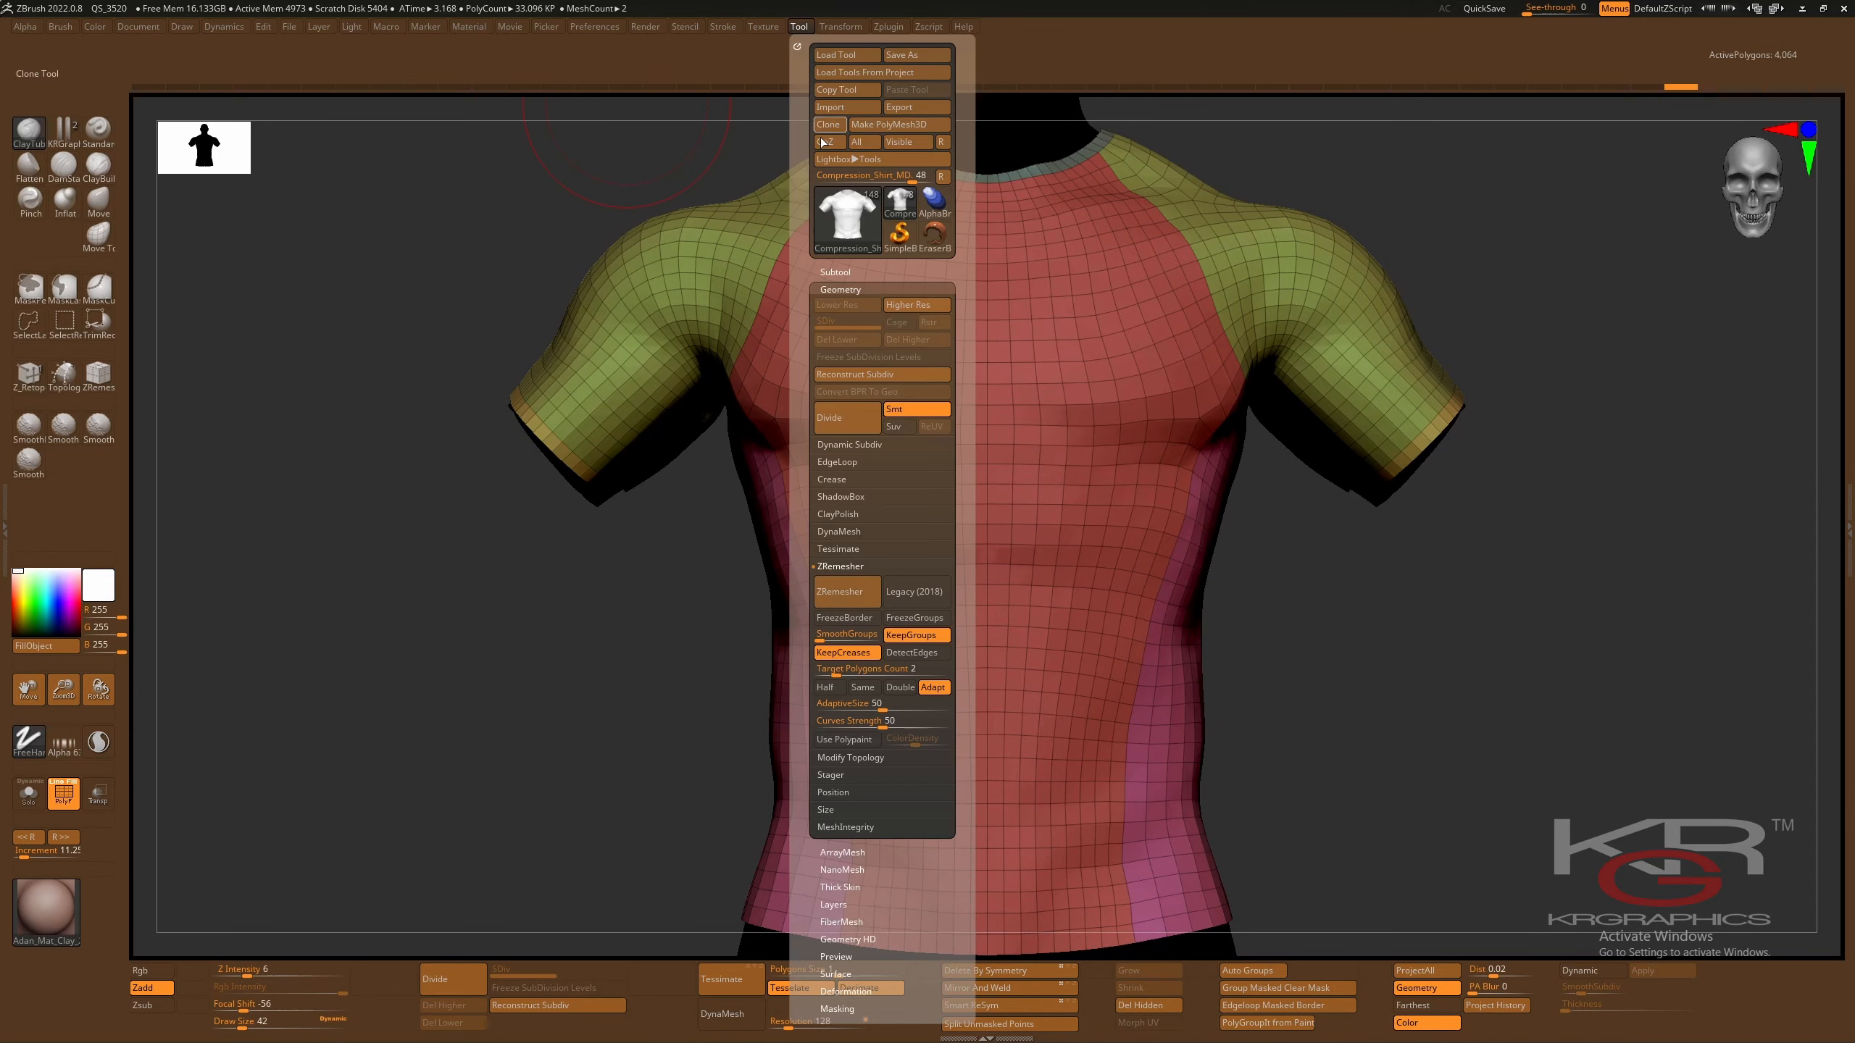
left_click(832, 479)
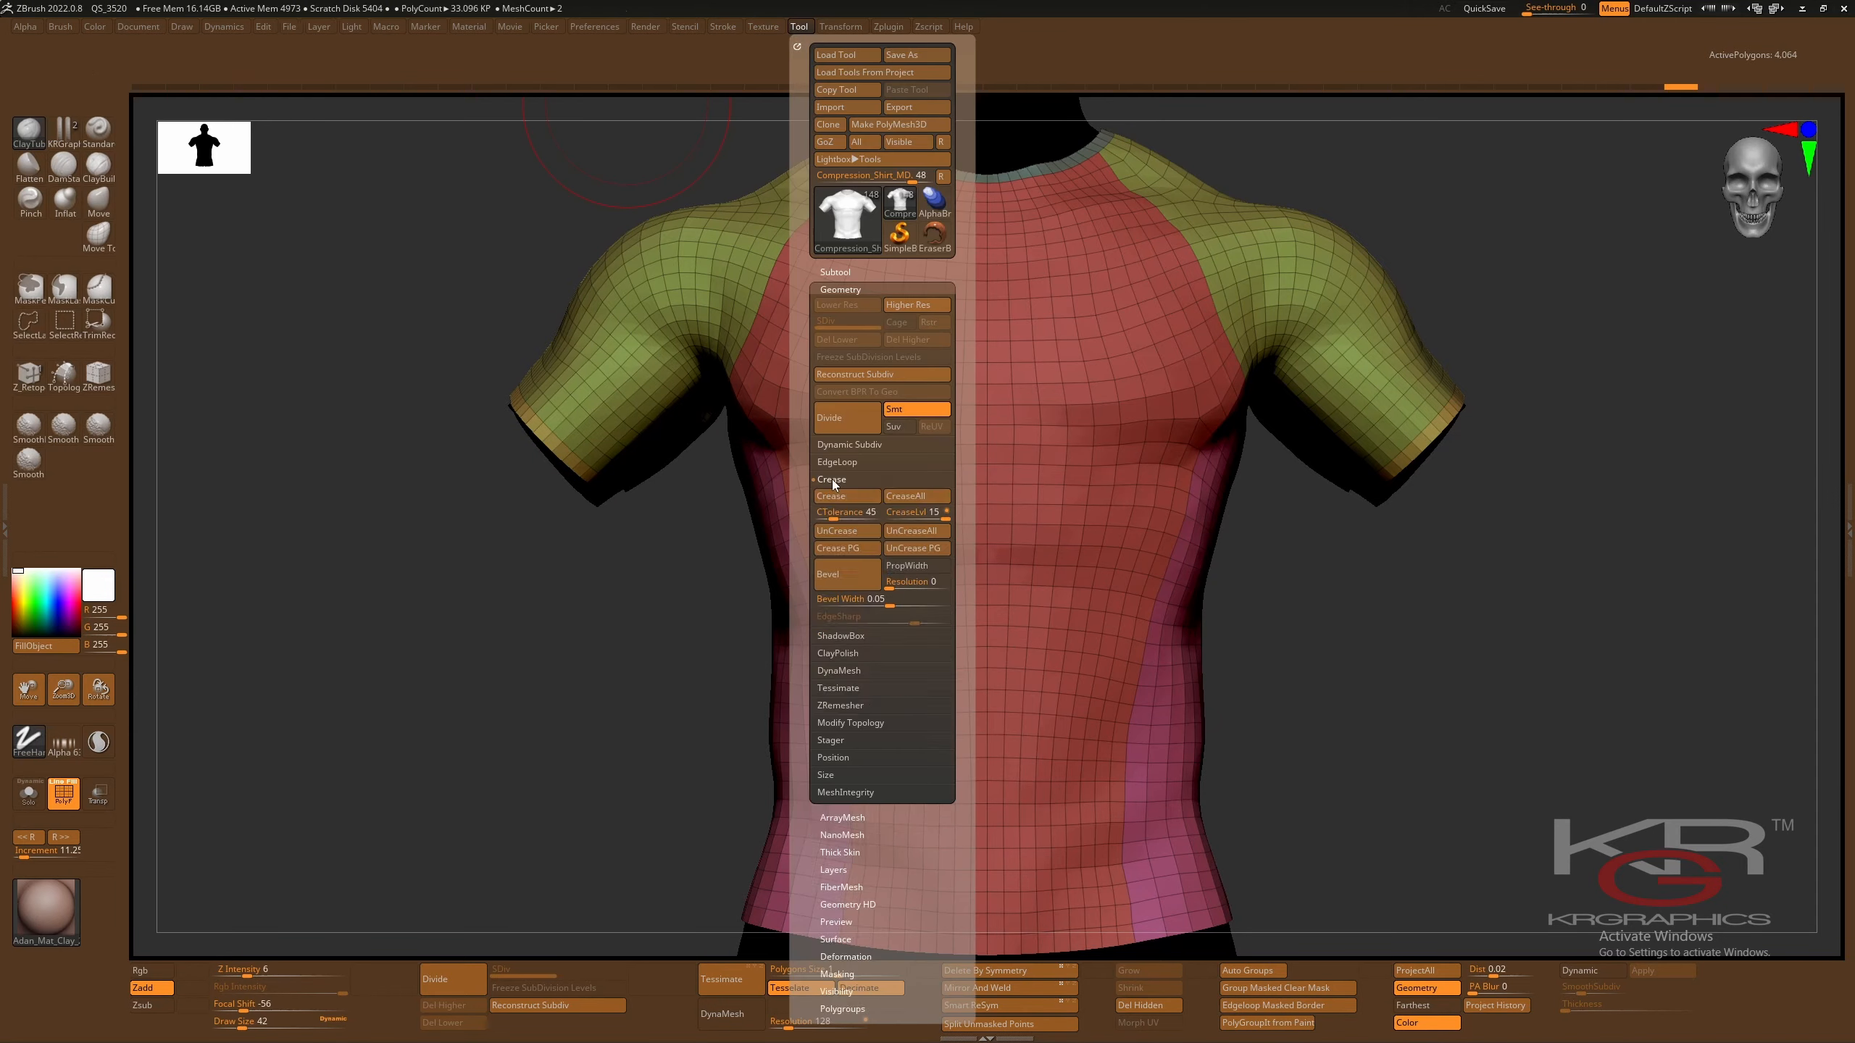
left_click(846, 423)
left_click(846, 424)
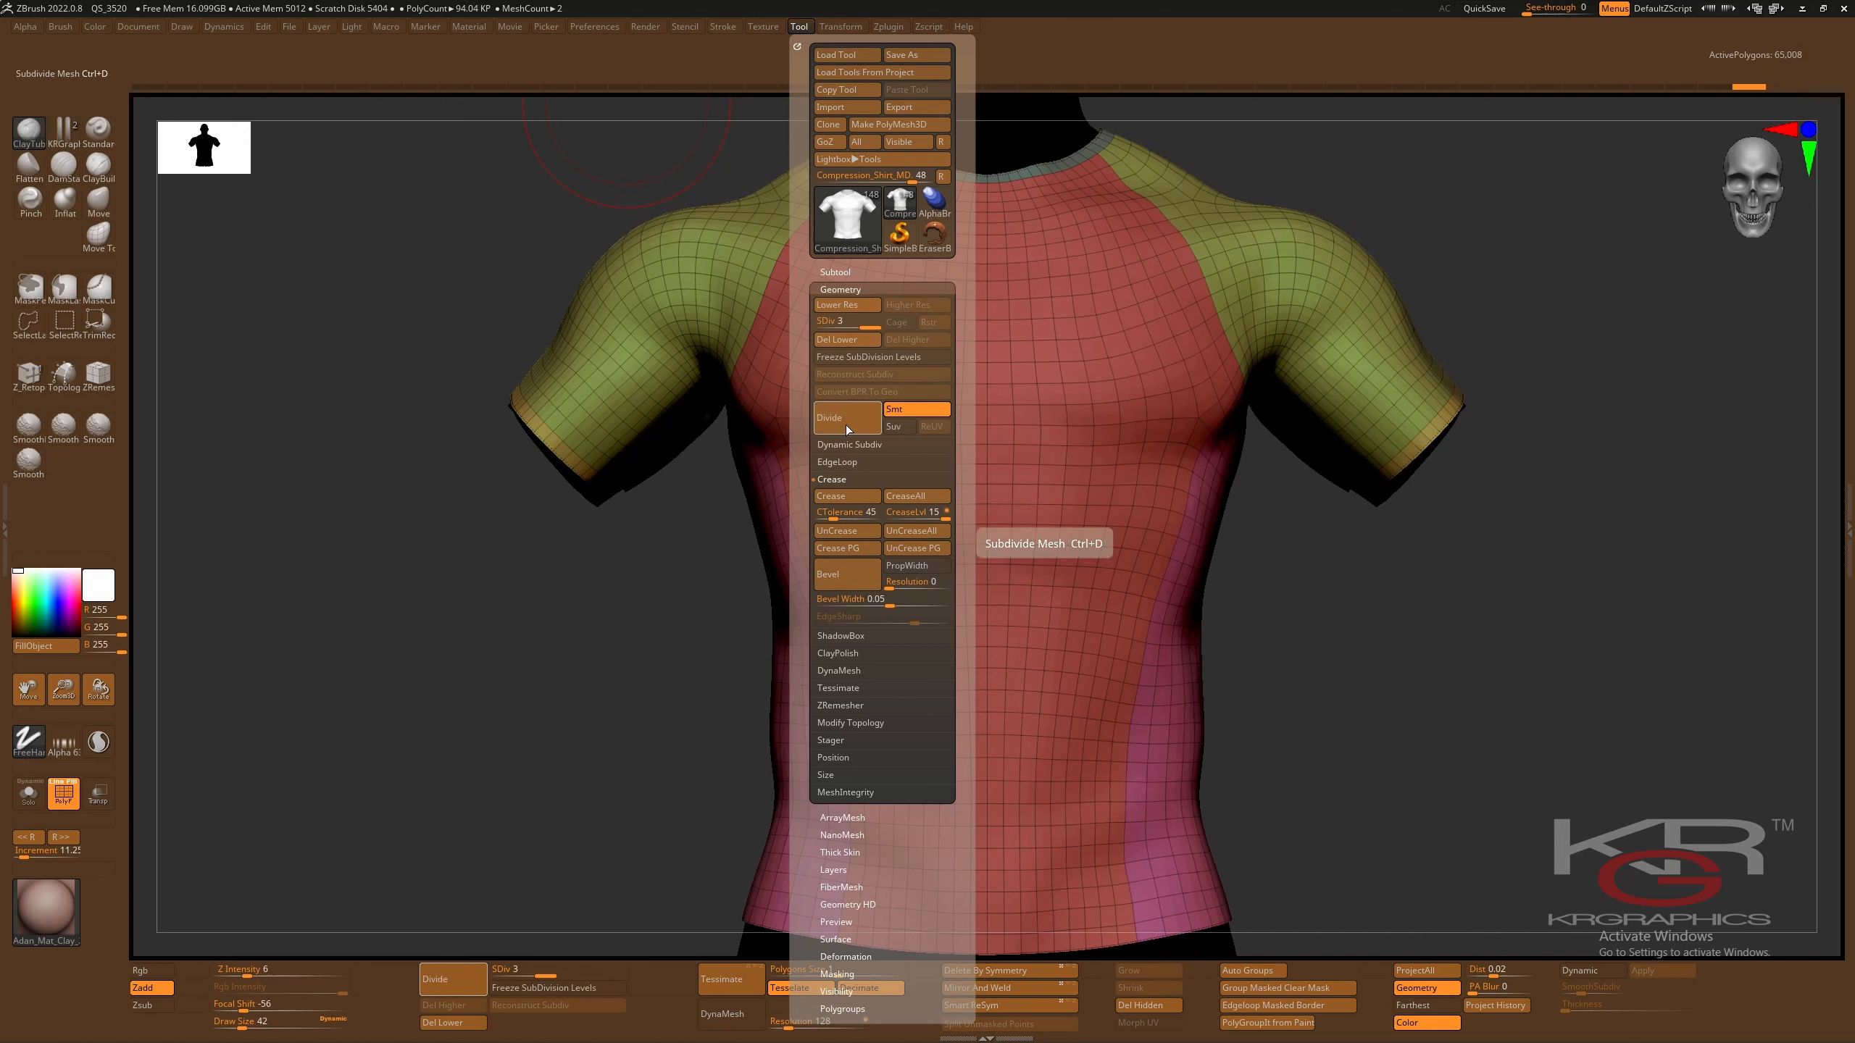
left_click(846, 424)
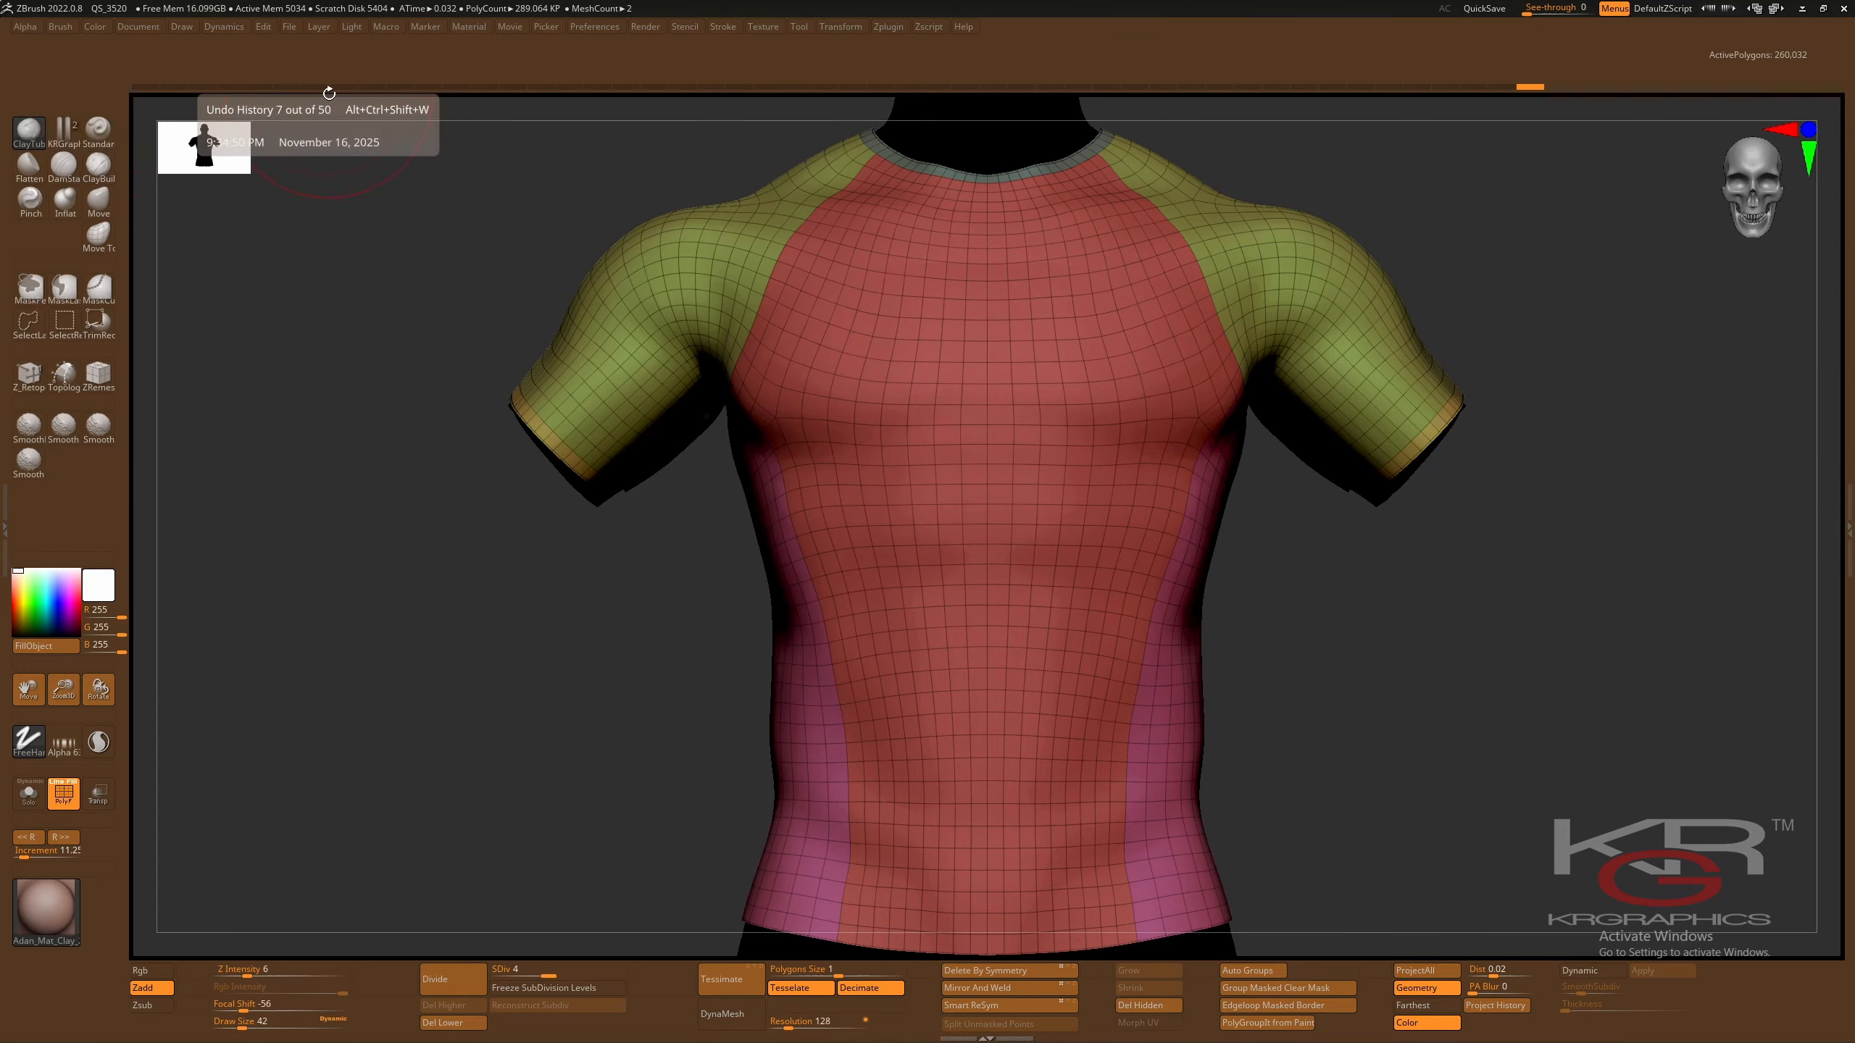
- Mark the earliest undo history state as the projection source, return to the subdivided mesh and project that state's folds onto it
key("ctrl")
left_click(142, 87)
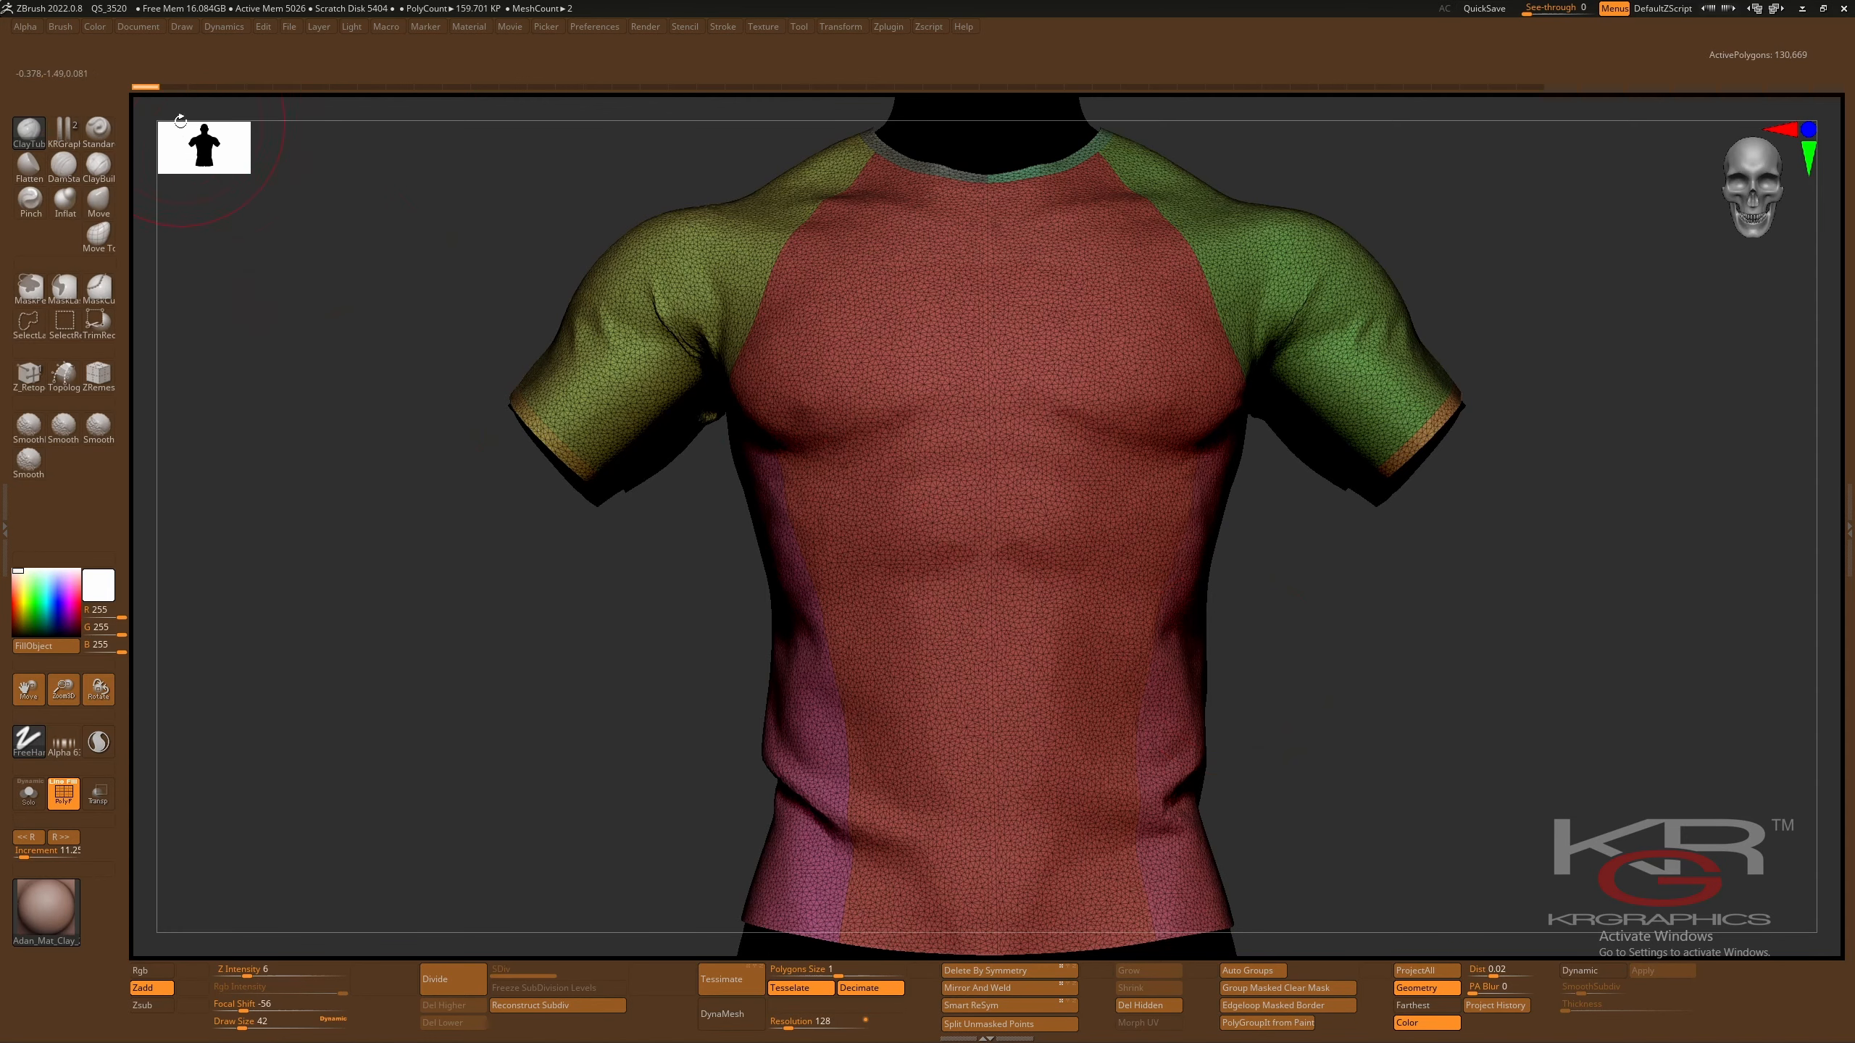
left_click(175, 88)
left_click_drag(191, 87, 1536, 108)
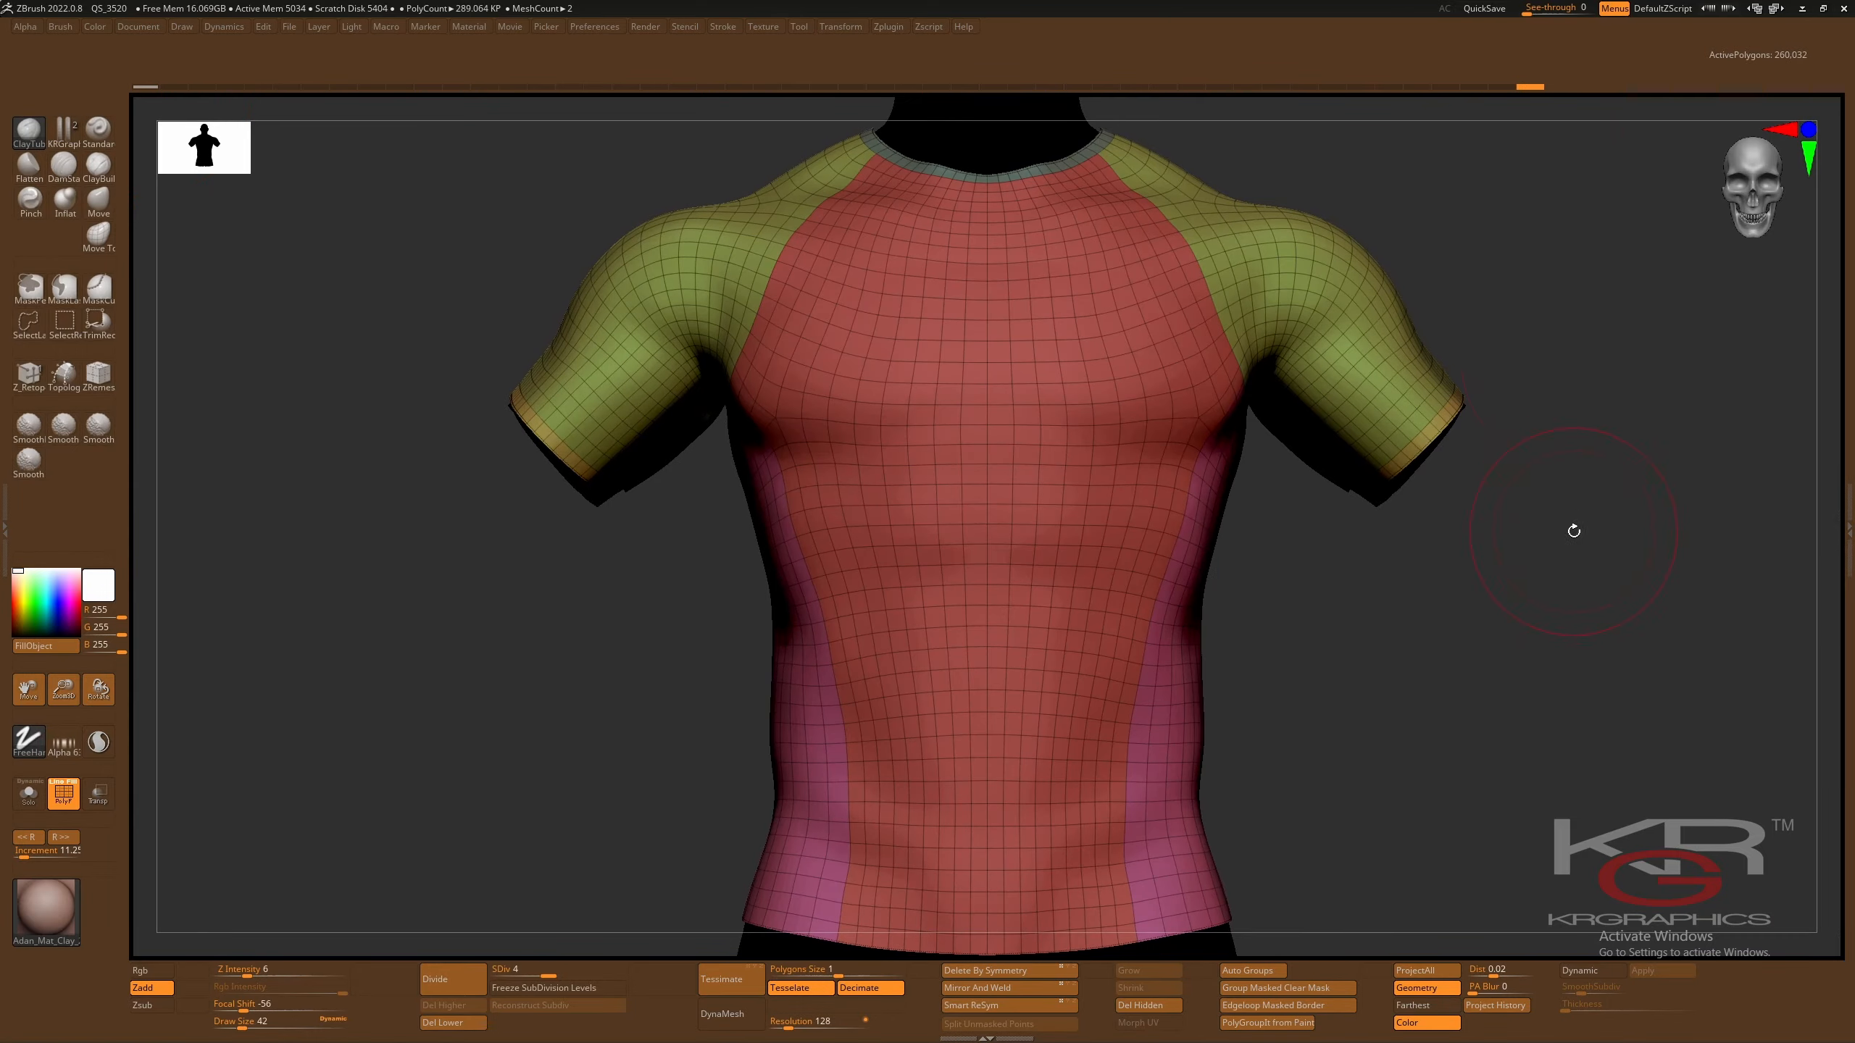
left_click_drag(1489, 728, 1540, 802)
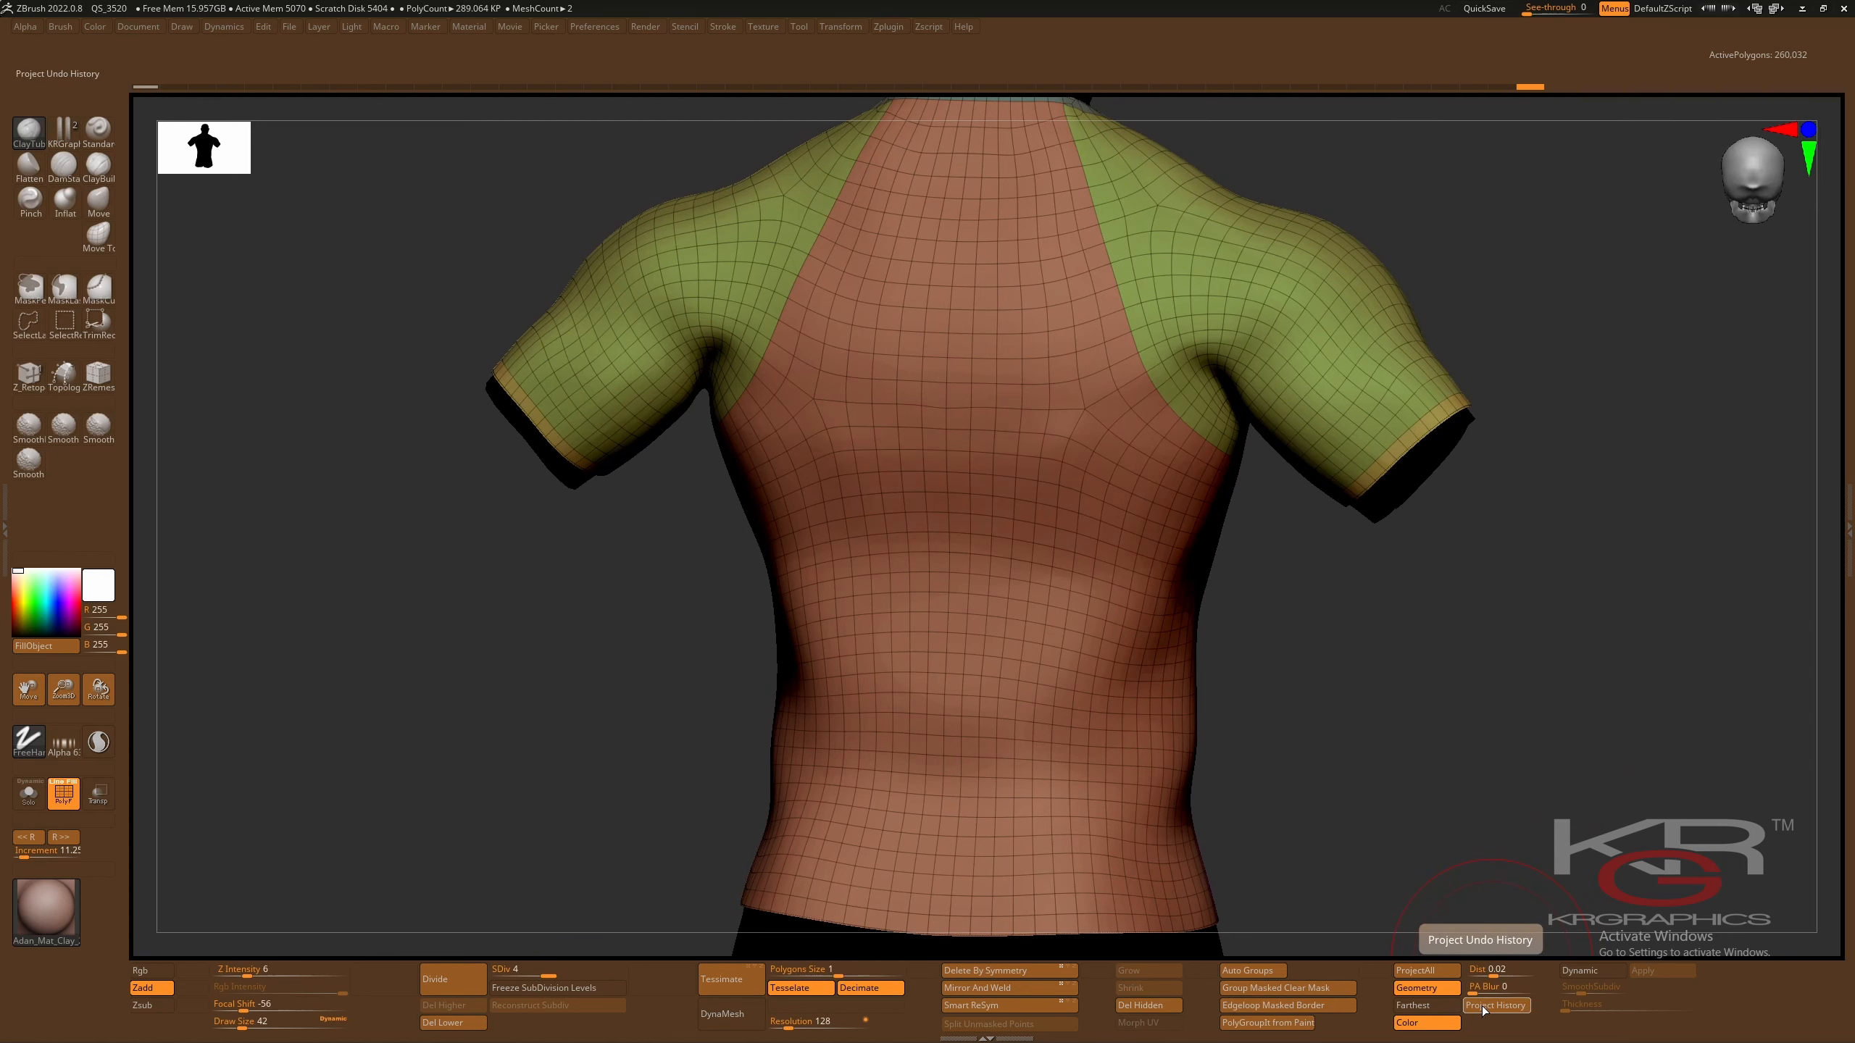
left_click(1483, 1007)
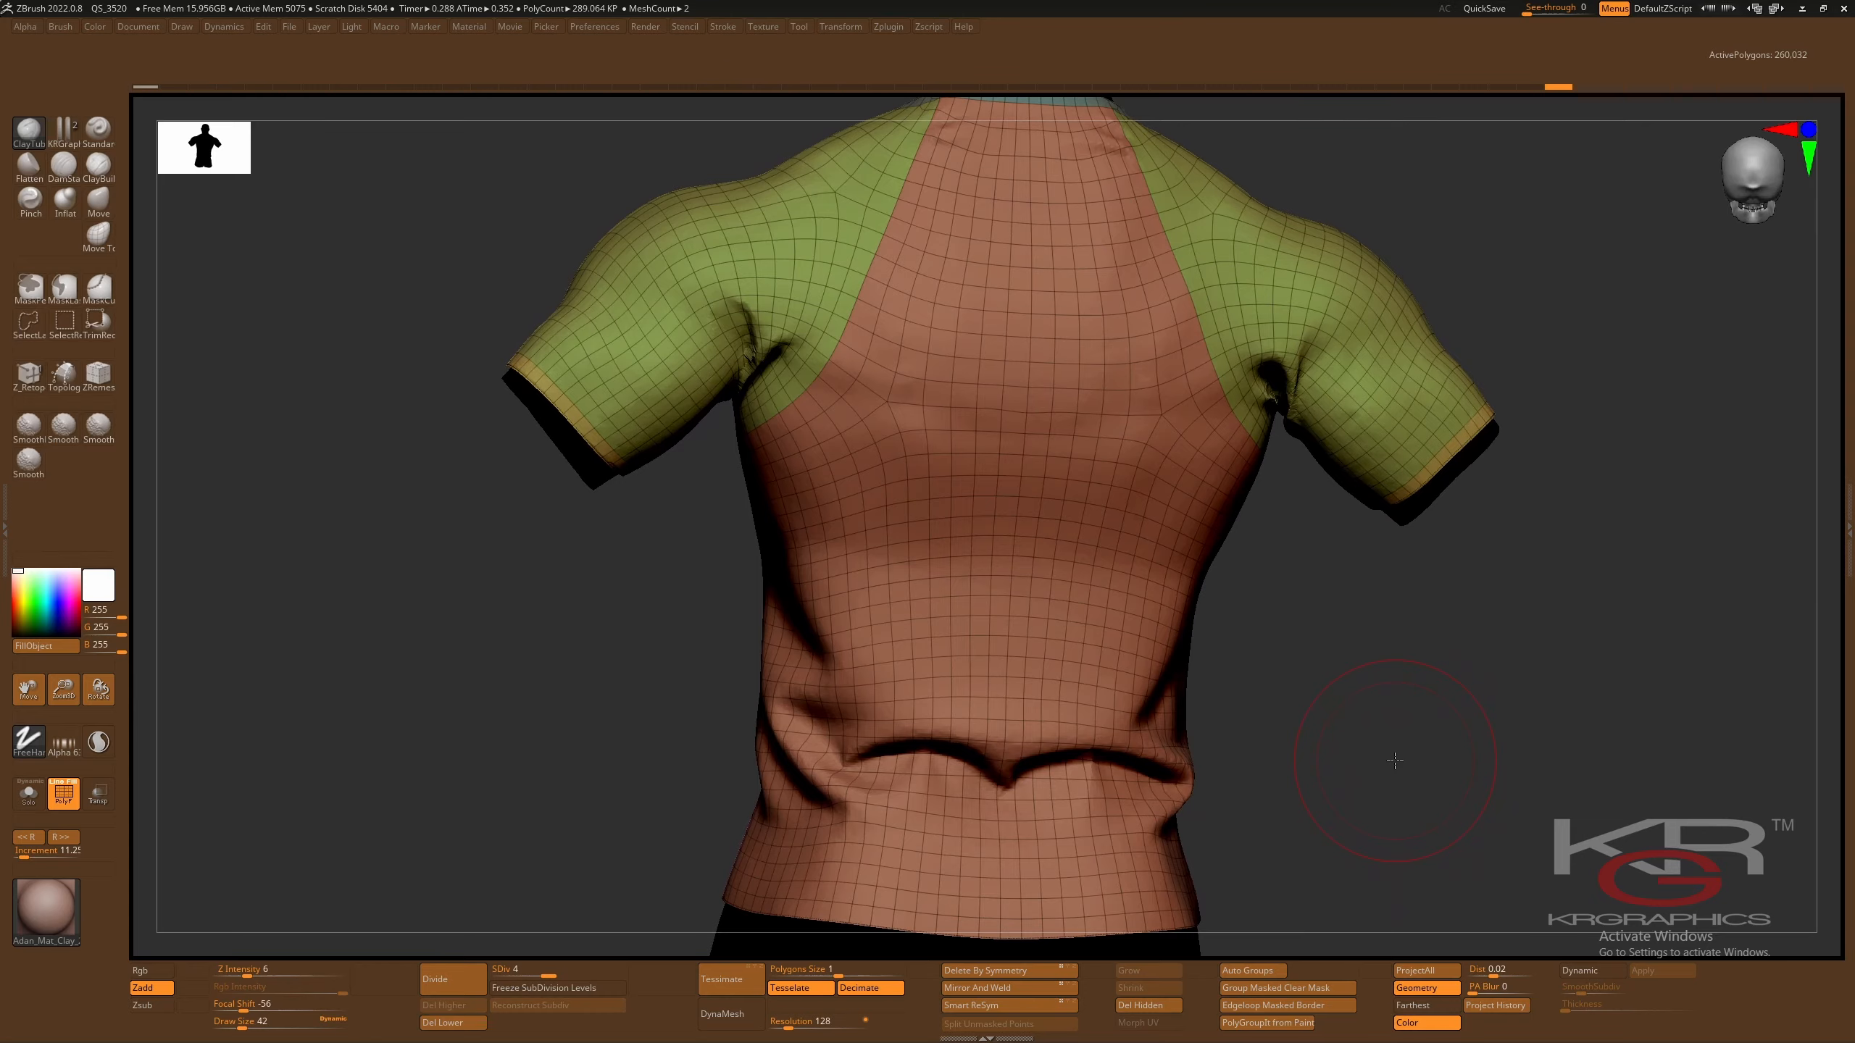
- Hide the polyframe and smooth the projected folds behind the armpits and across the lower back
key("shift+f")
left_click_drag(1394, 758, 1394, 735)
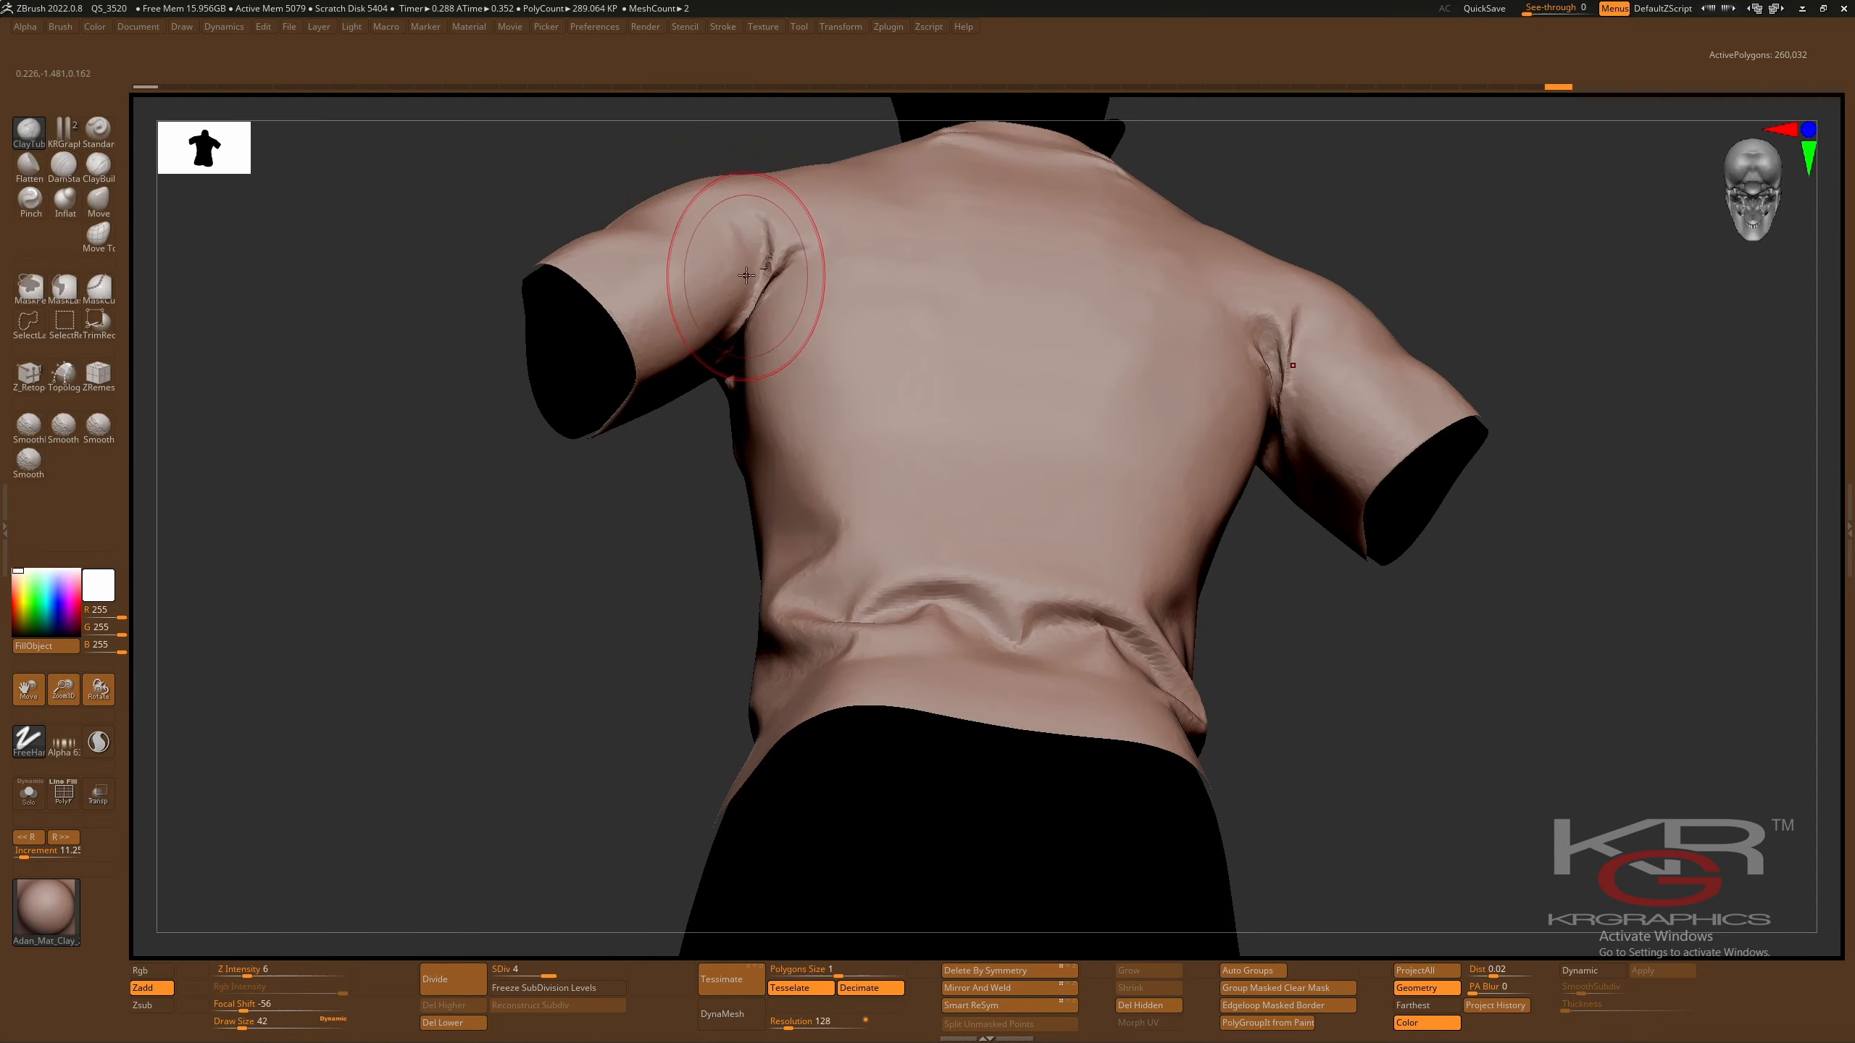
mouse_move(746, 274)
left_mouse_down("shift")
mouse_move(766, 281)
mouse_move(776, 252)
left_mouse_up("shift")
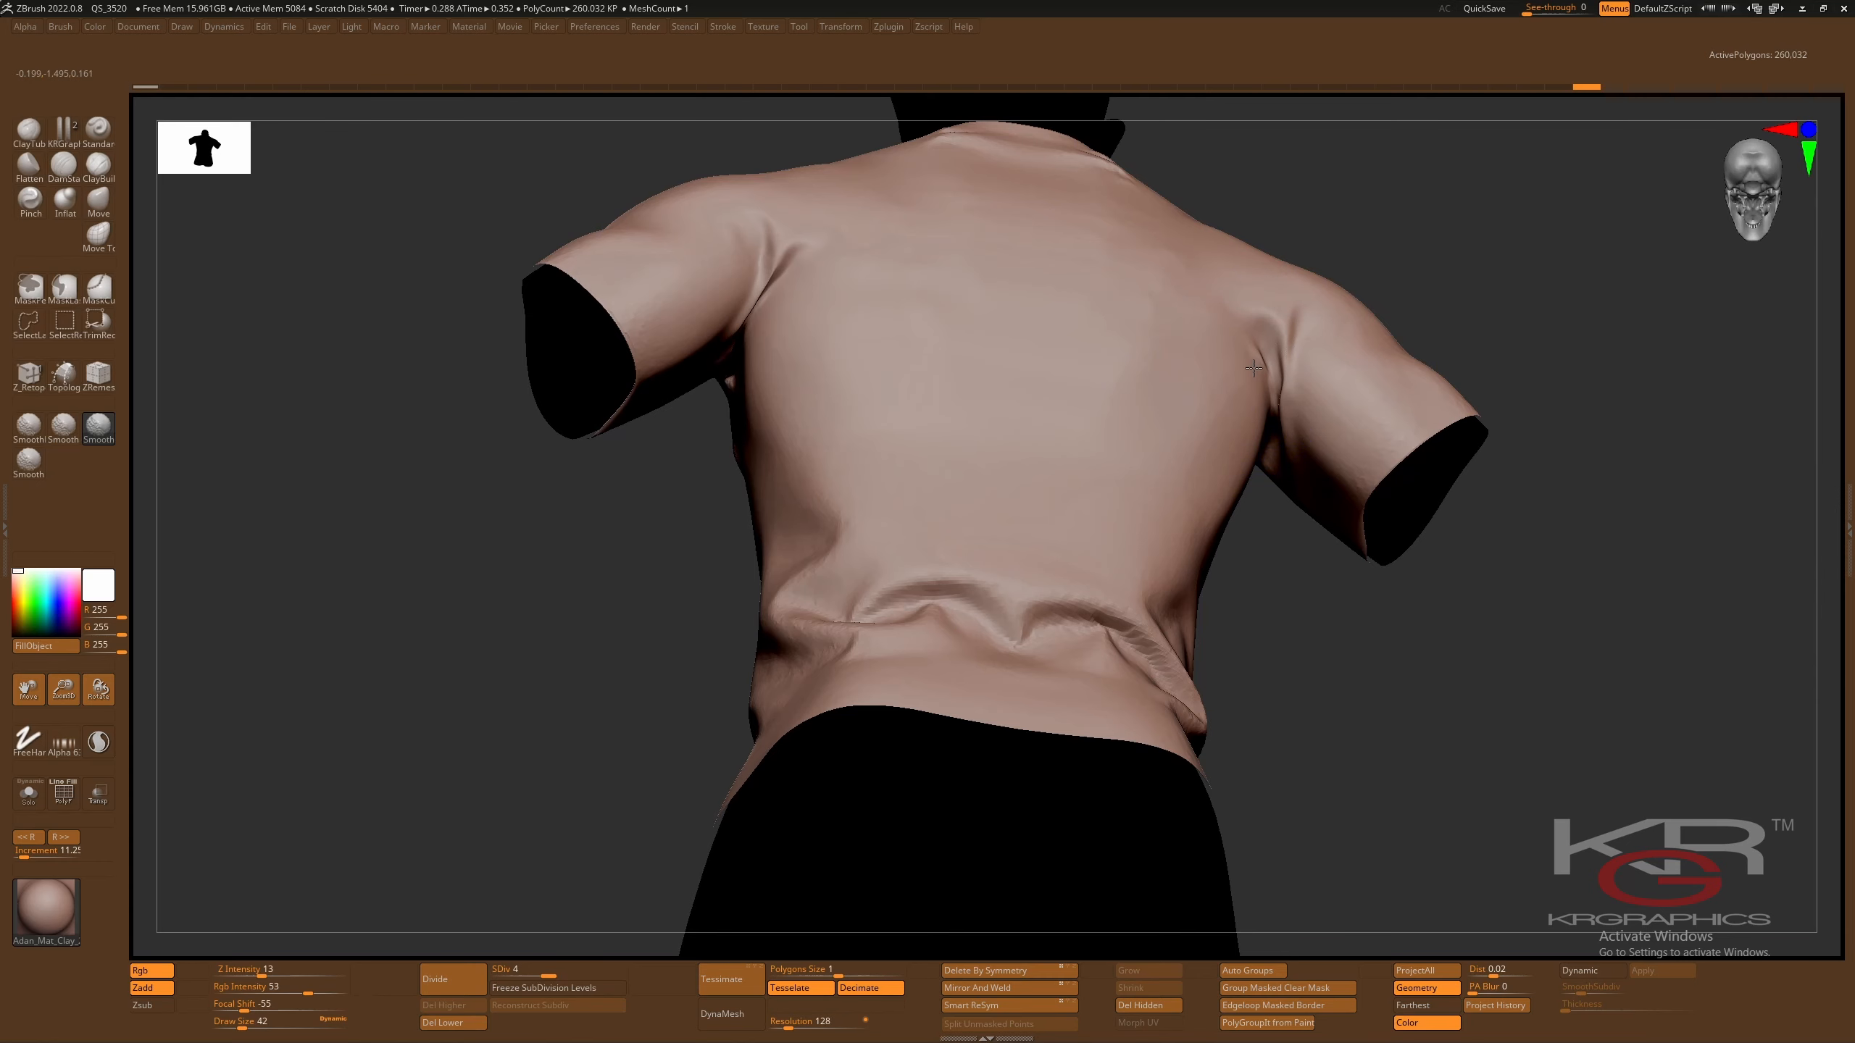
mouse_move(1059, 555)
left_mouse_down("shift")
mouse_move(1035, 627)
mouse_move(1103, 625)
left_mouse_up("shift")
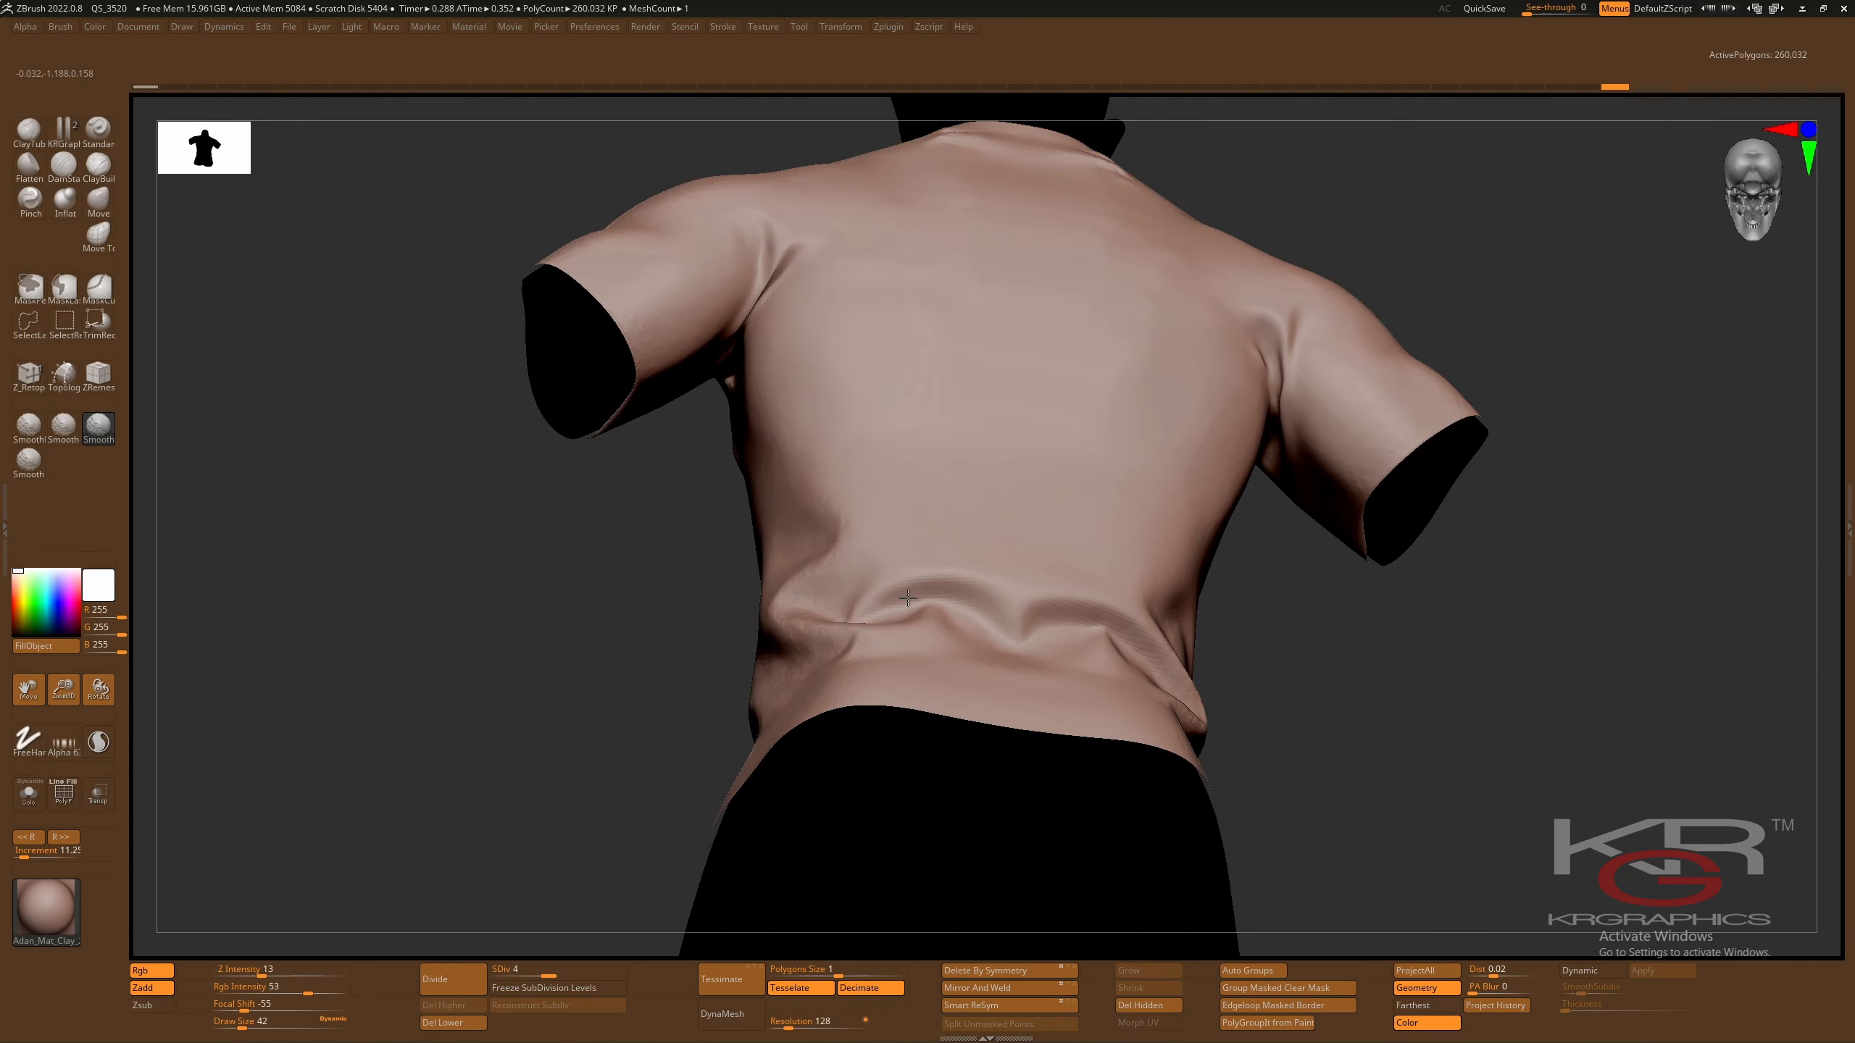
left_click_drag(1328, 742, 785, 431)
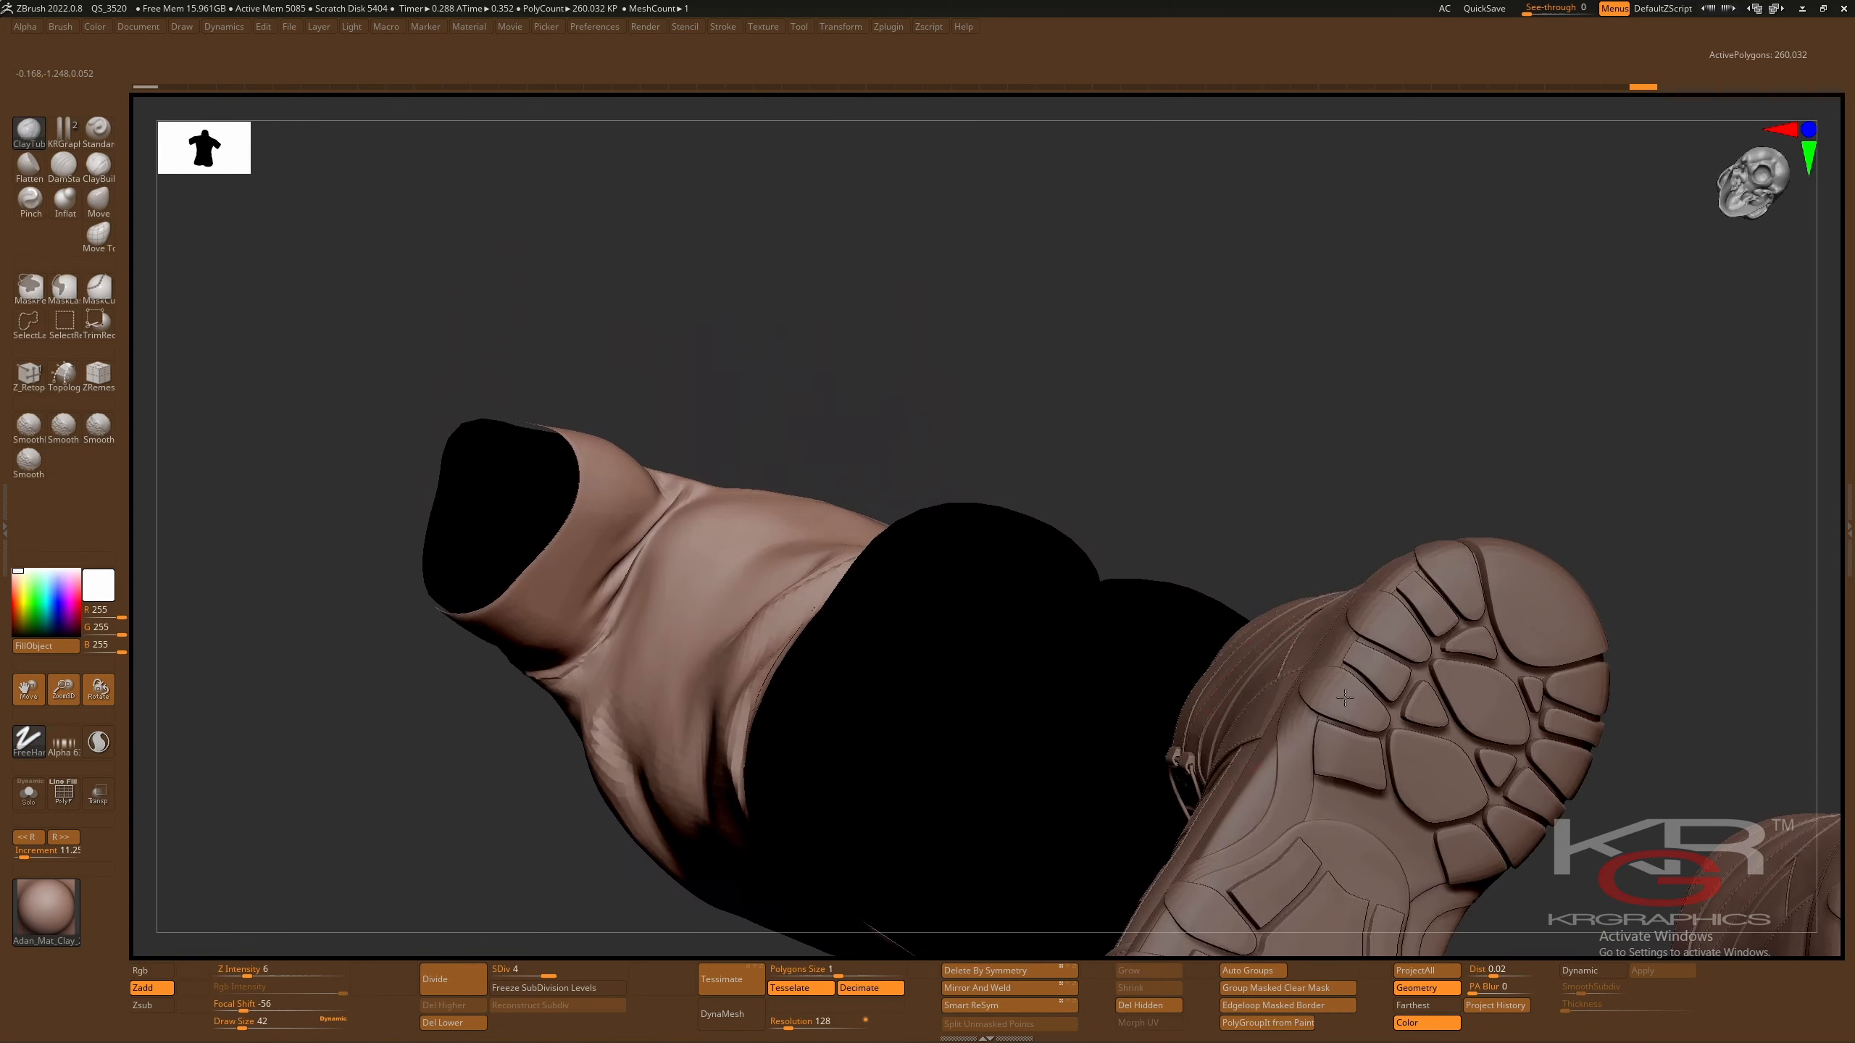
- Smooth the projected folds on the shirt's side below the armpit, the back of the sleeve and the lower back
left_click_drag(548, 670, 584, 667, "shift")
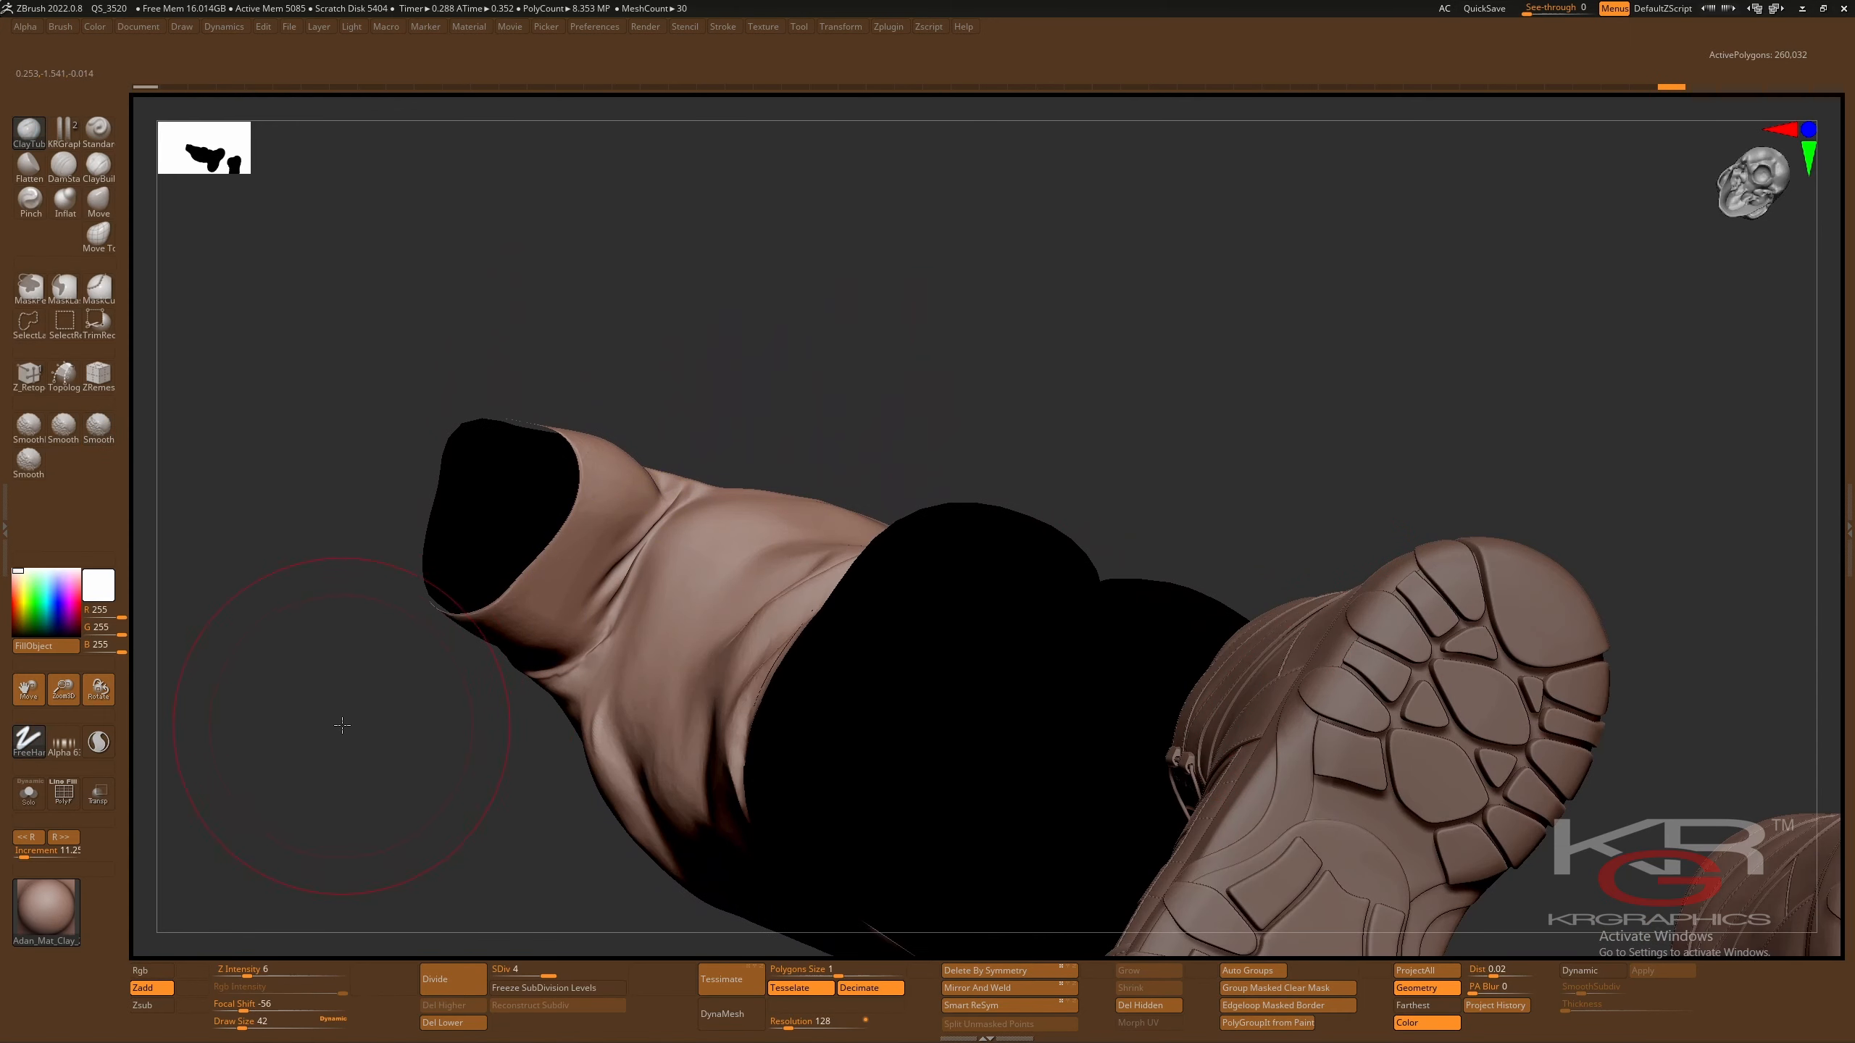
left_click_drag(340, 725, 364, 695)
left_click_drag(593, 662, 603, 639, "shift")
left_click_drag(578, 577, 581, 556, "shift")
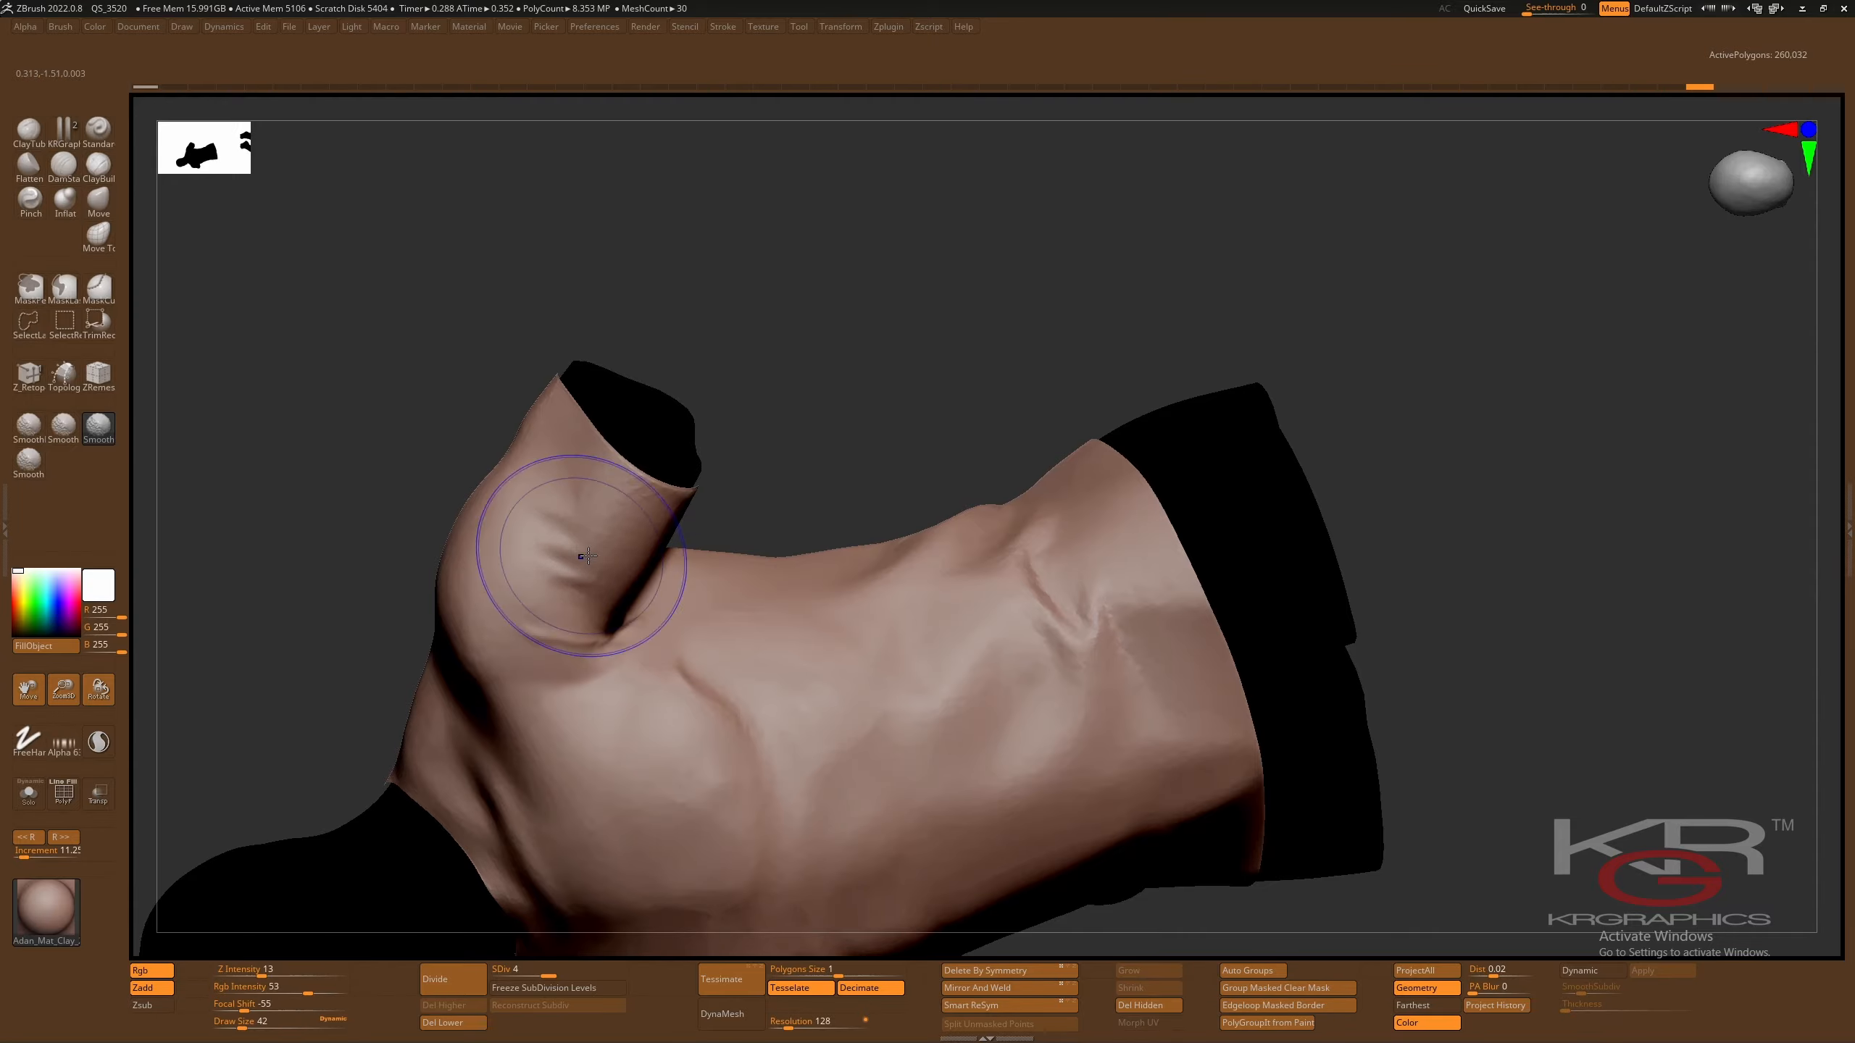
left_click_drag(1046, 636, 1073, 621, "shift")
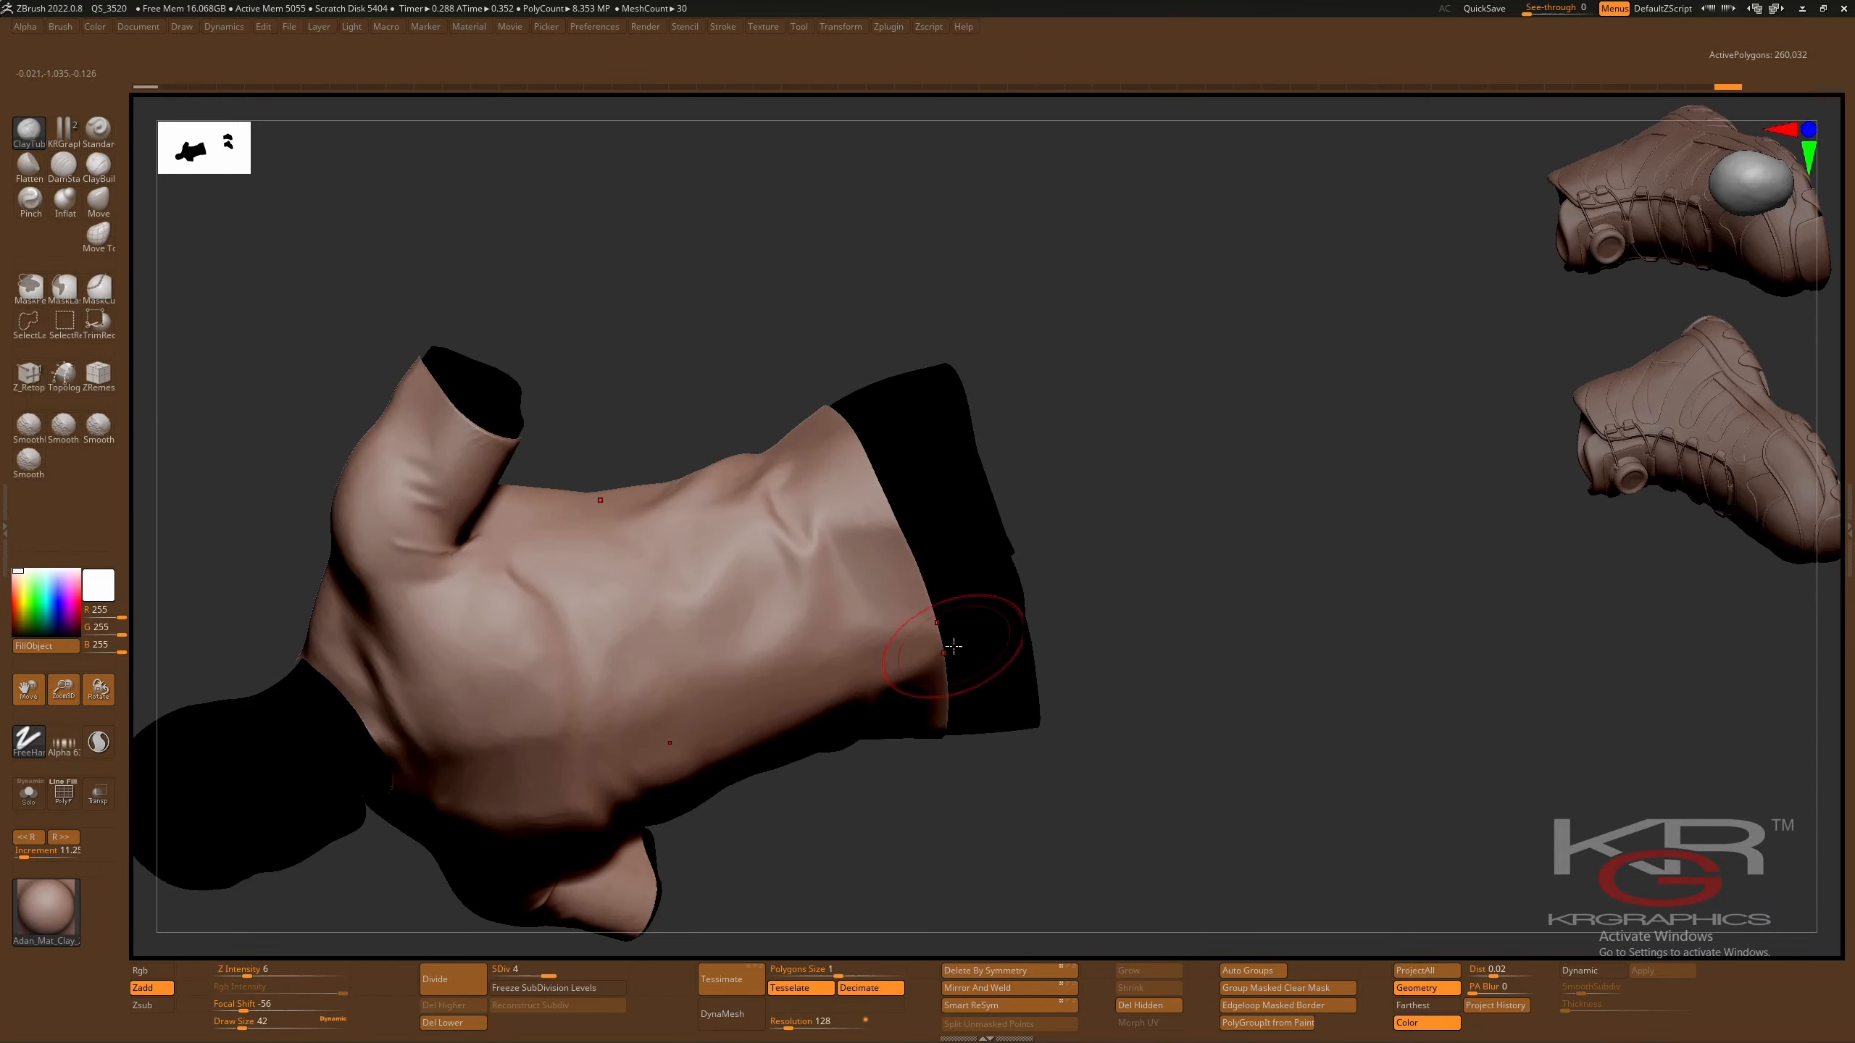
left_click_drag(952, 642, 1208, 596)
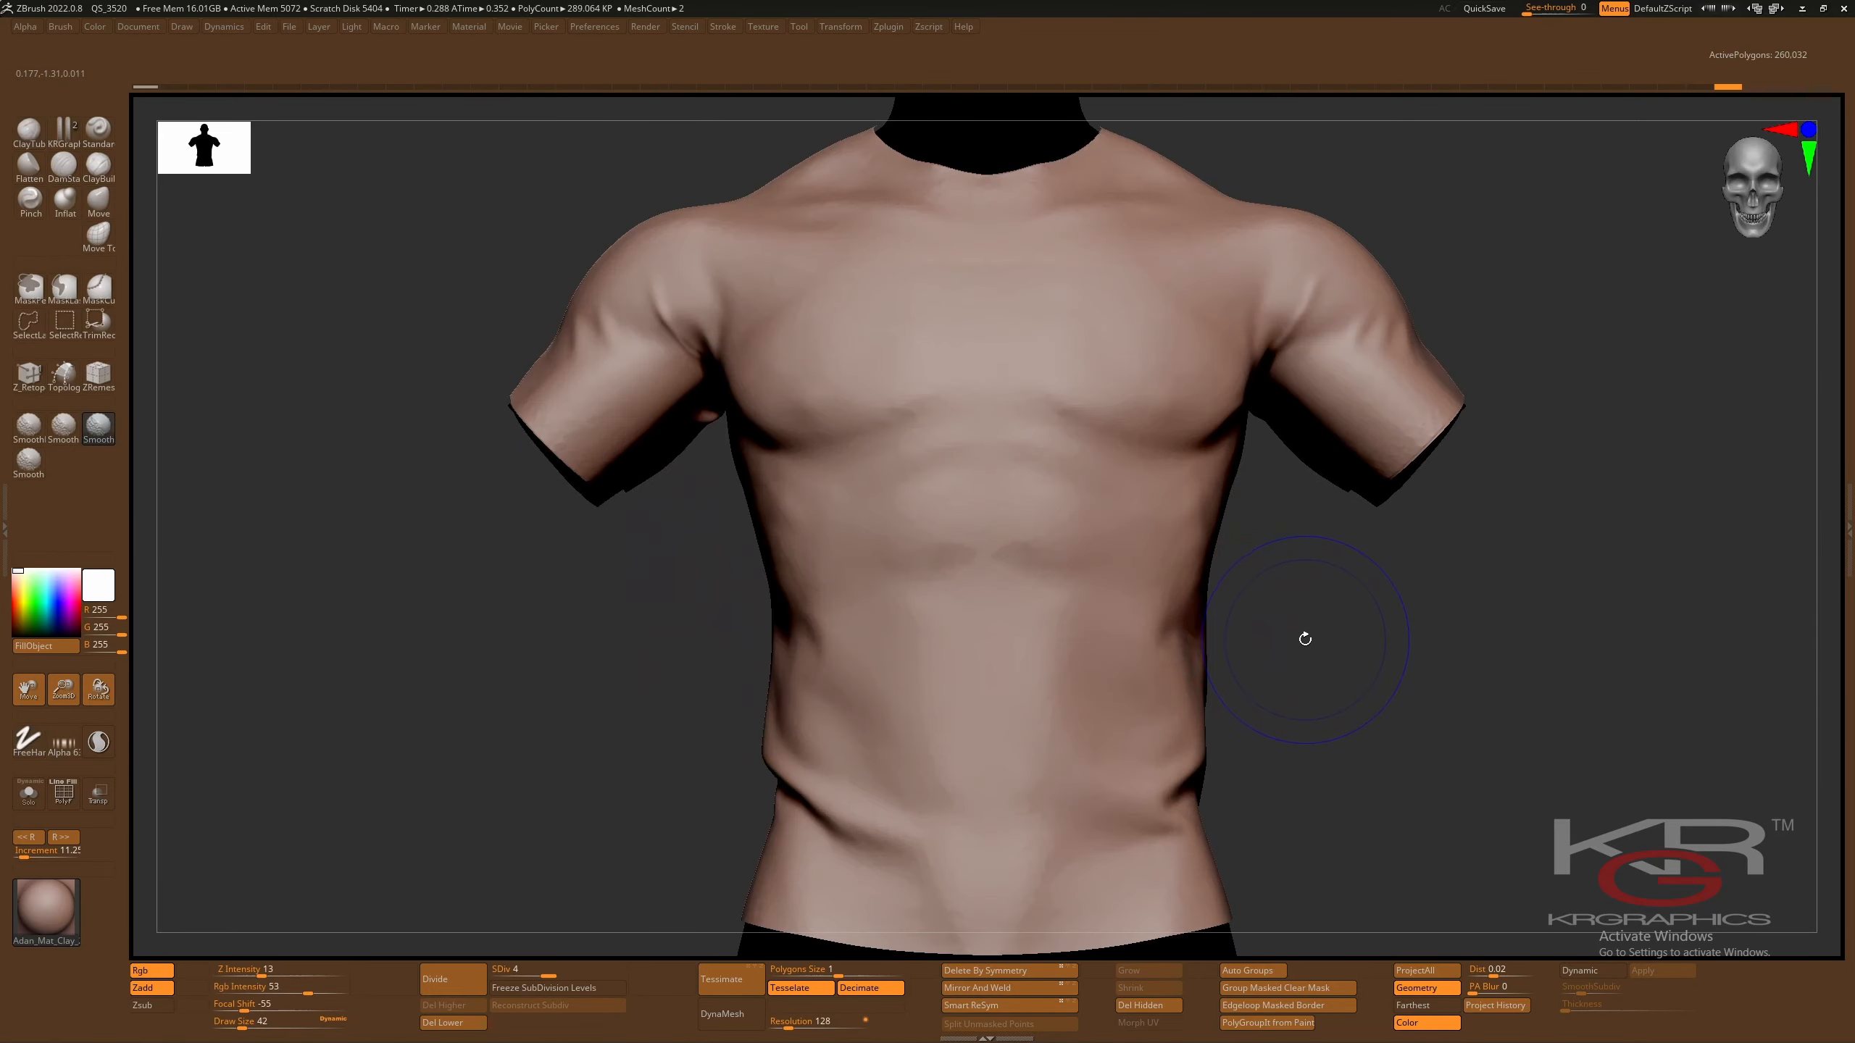
- Show the polyframe and compare the shirt's mesh density from subdivision level 1 up to level 4
key("shift+f")
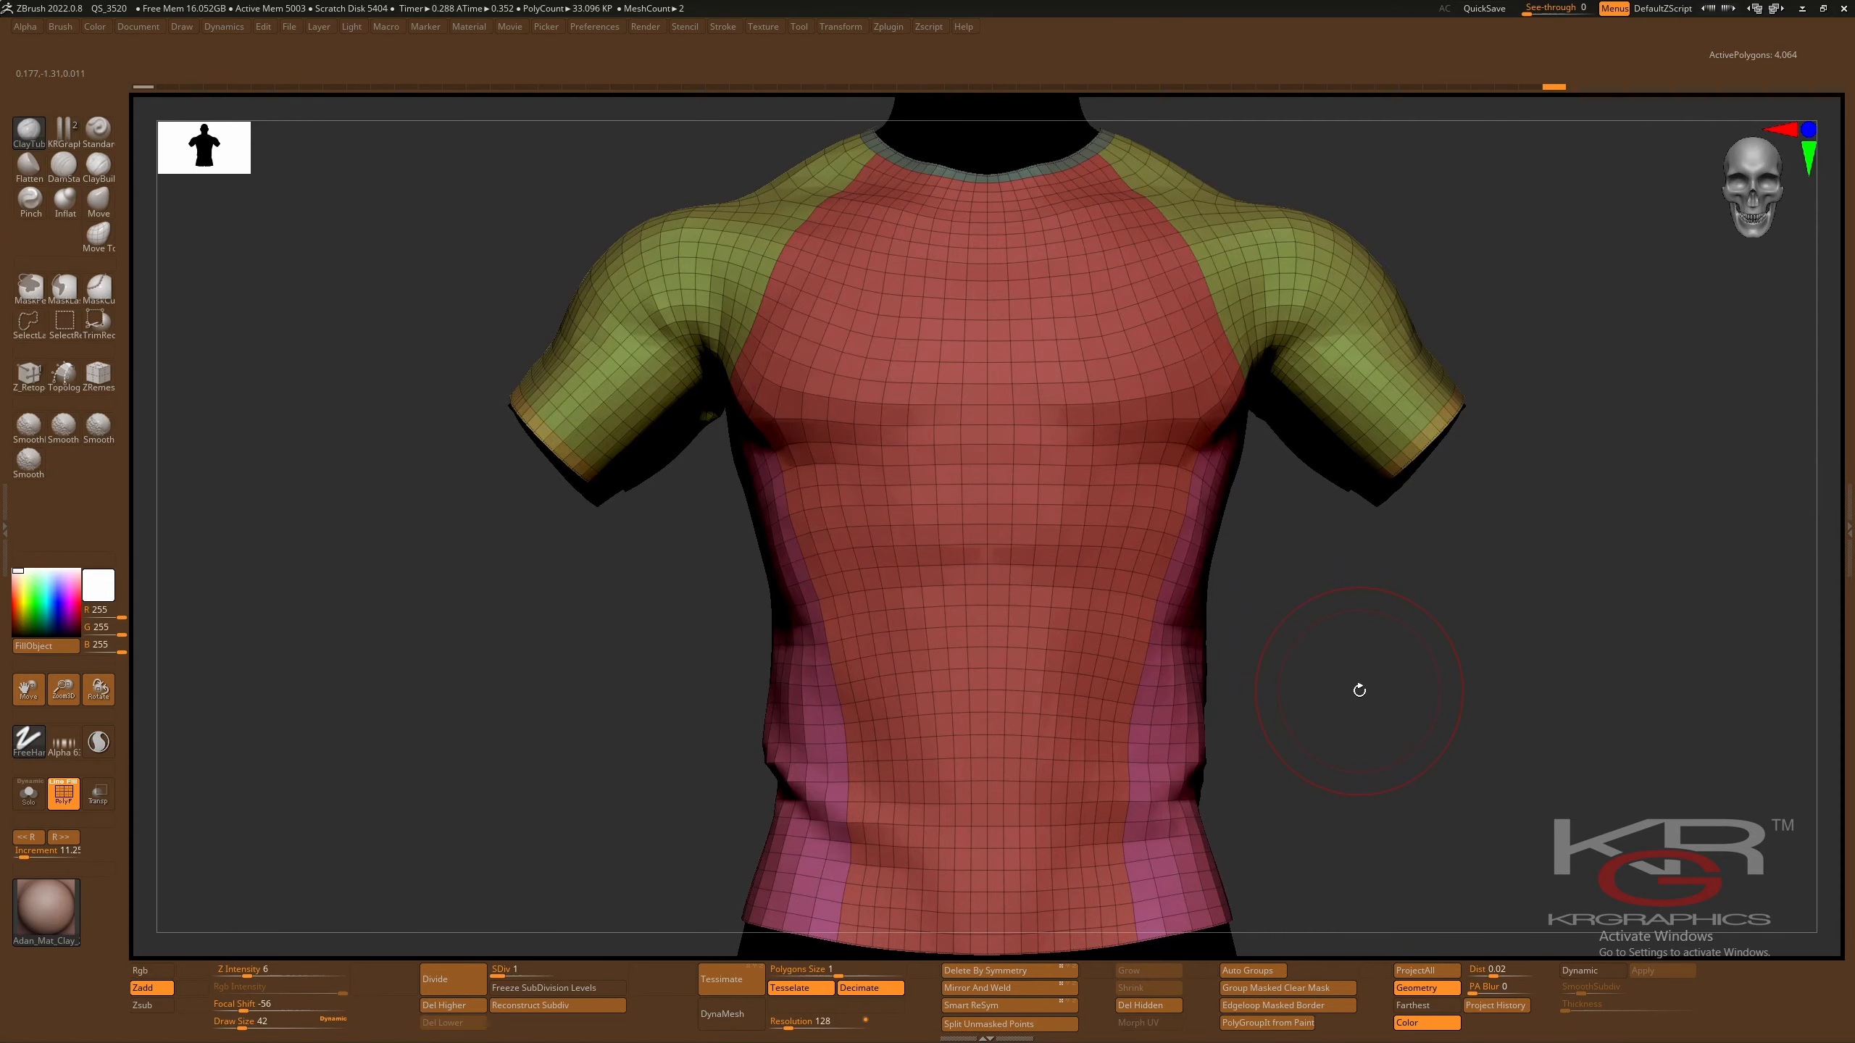
key("d")
key("d")
key("d")
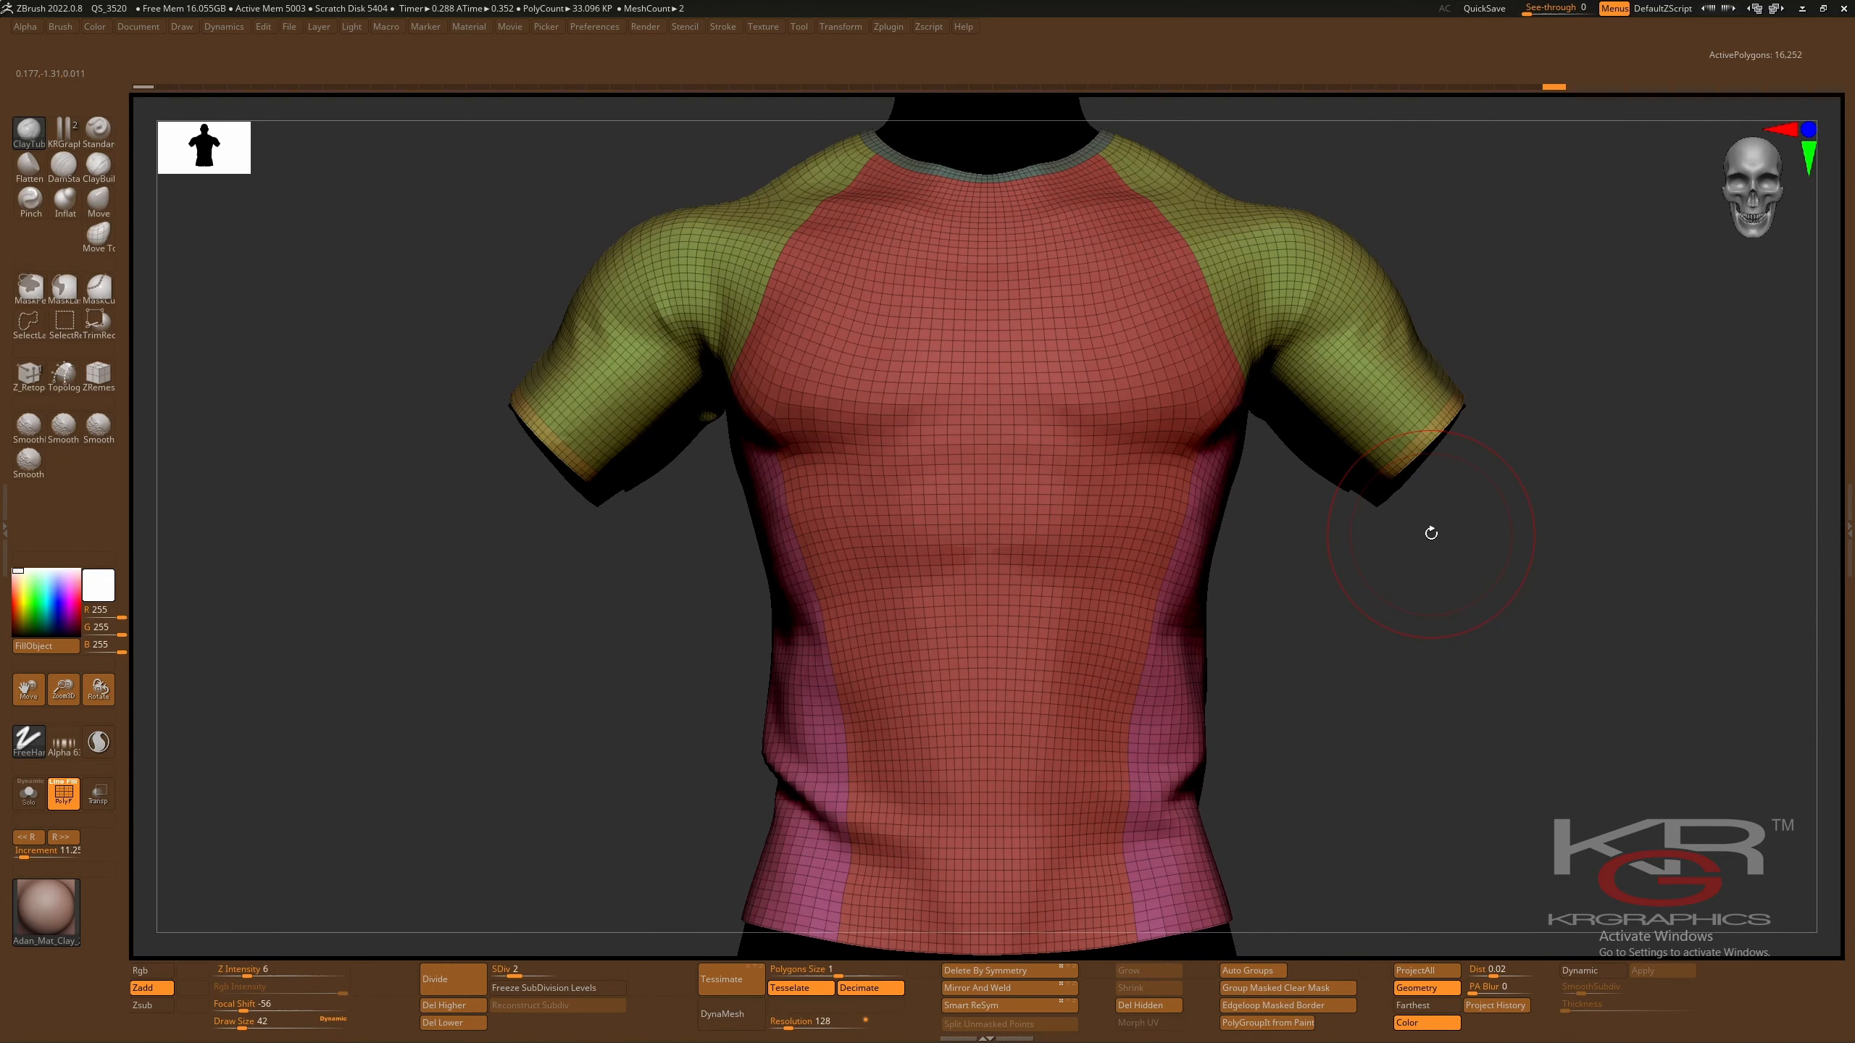
left_click_drag(1375, 698, 1370, 700)
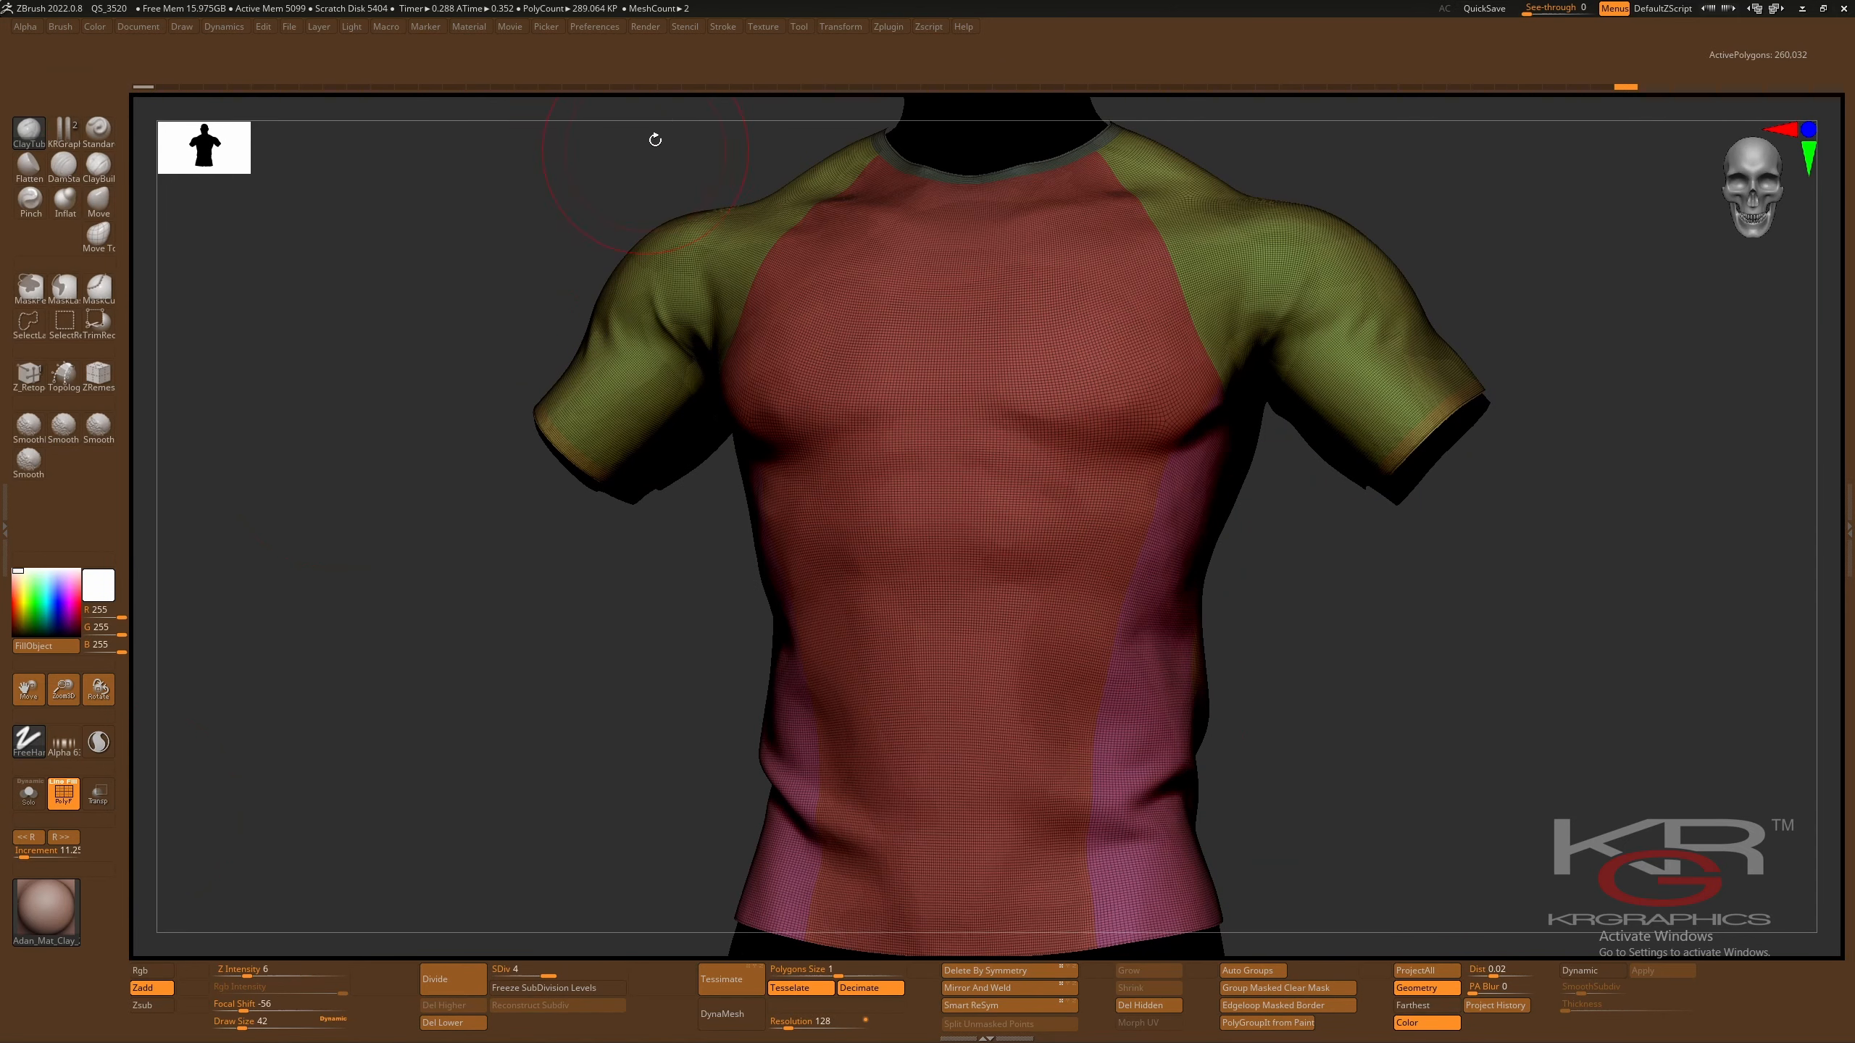
- Collapse the Upper Body subtool folder and make the Pants folder visible together with the shirt
left_click(797, 26)
left_click(835, 272)
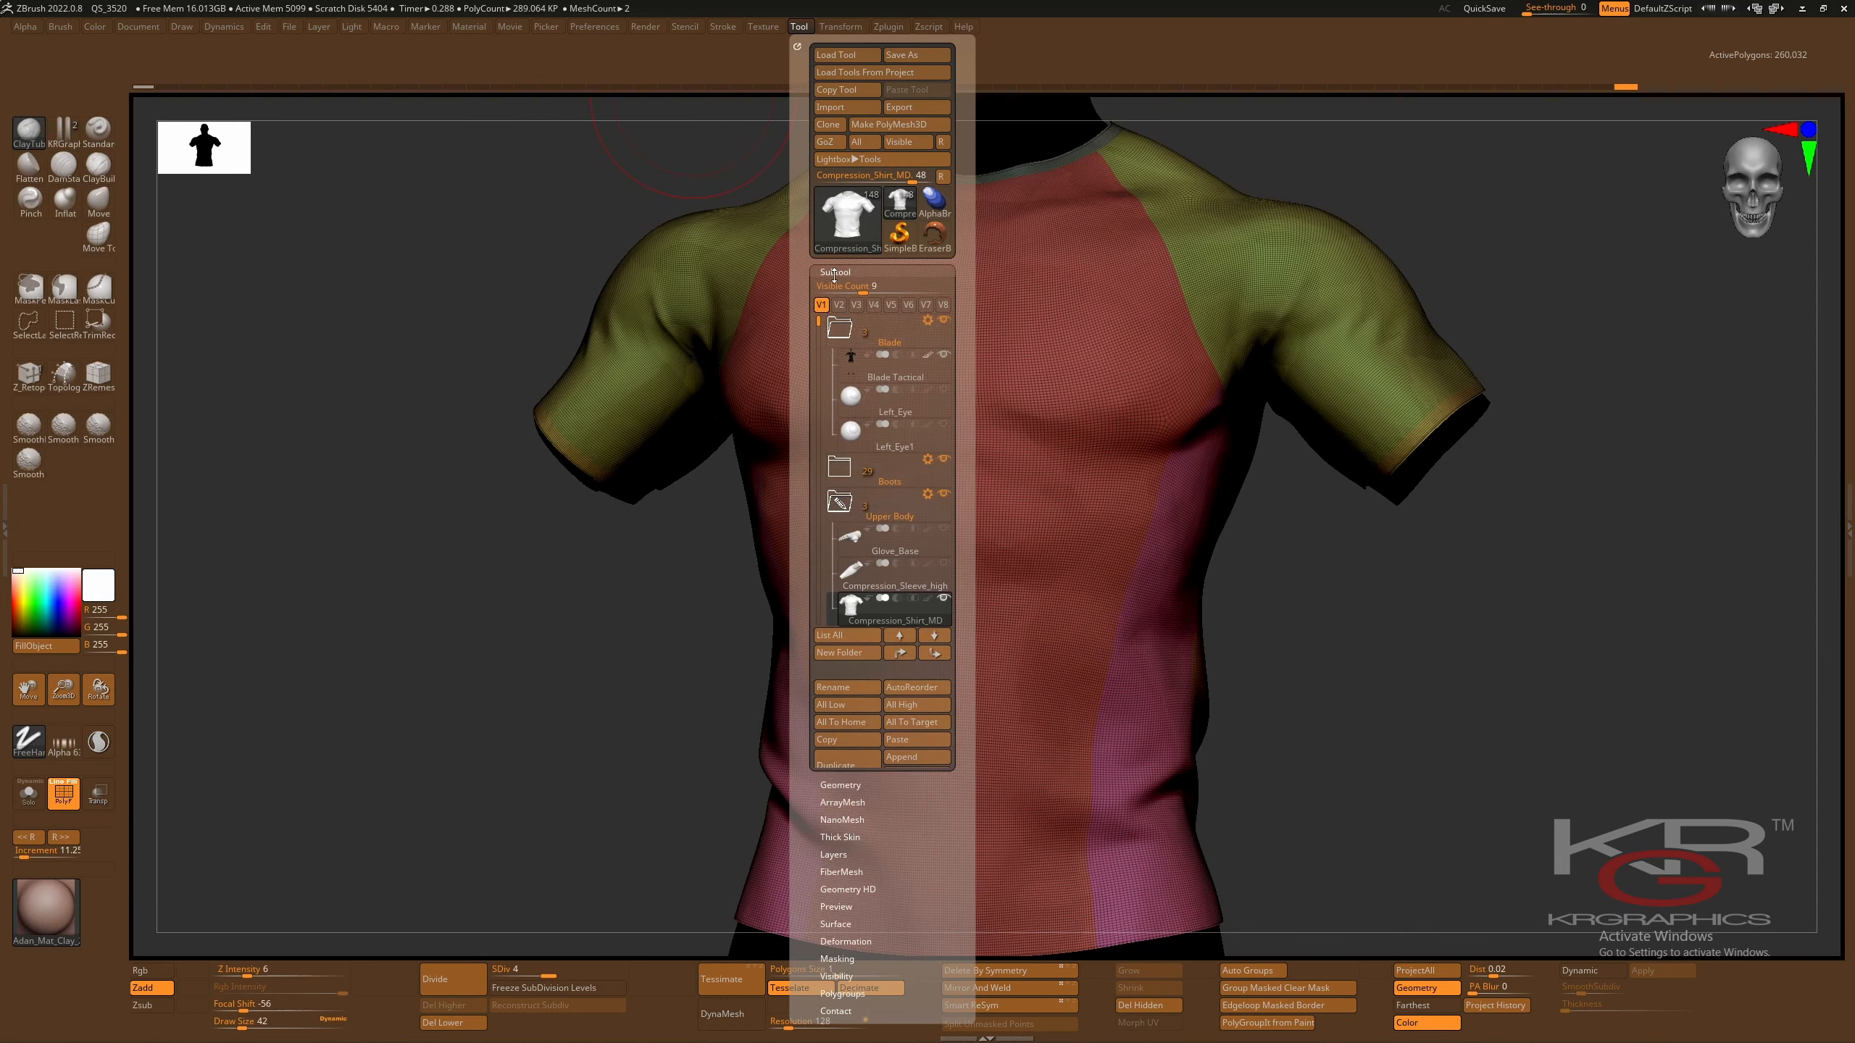
left_click(839, 503)
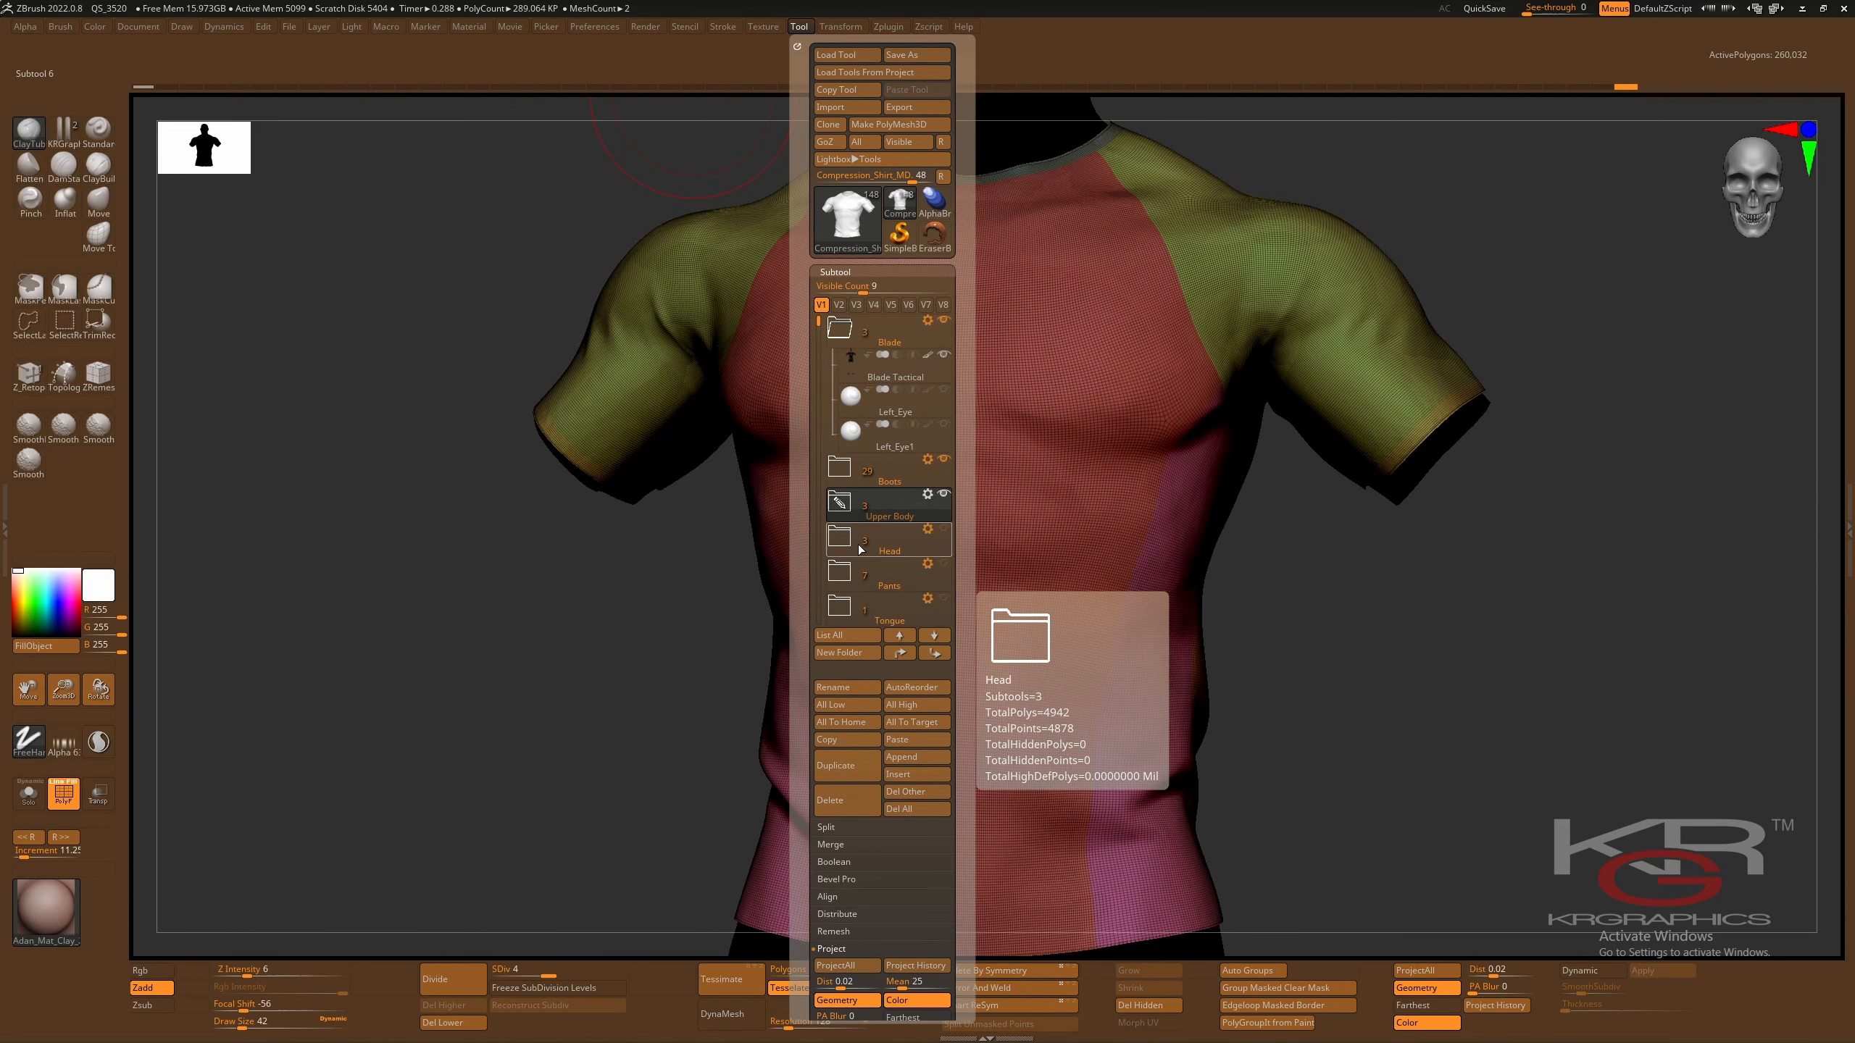
left_click(944, 563)
left_click_drag(1344, 784, 1353, 620, "alt")
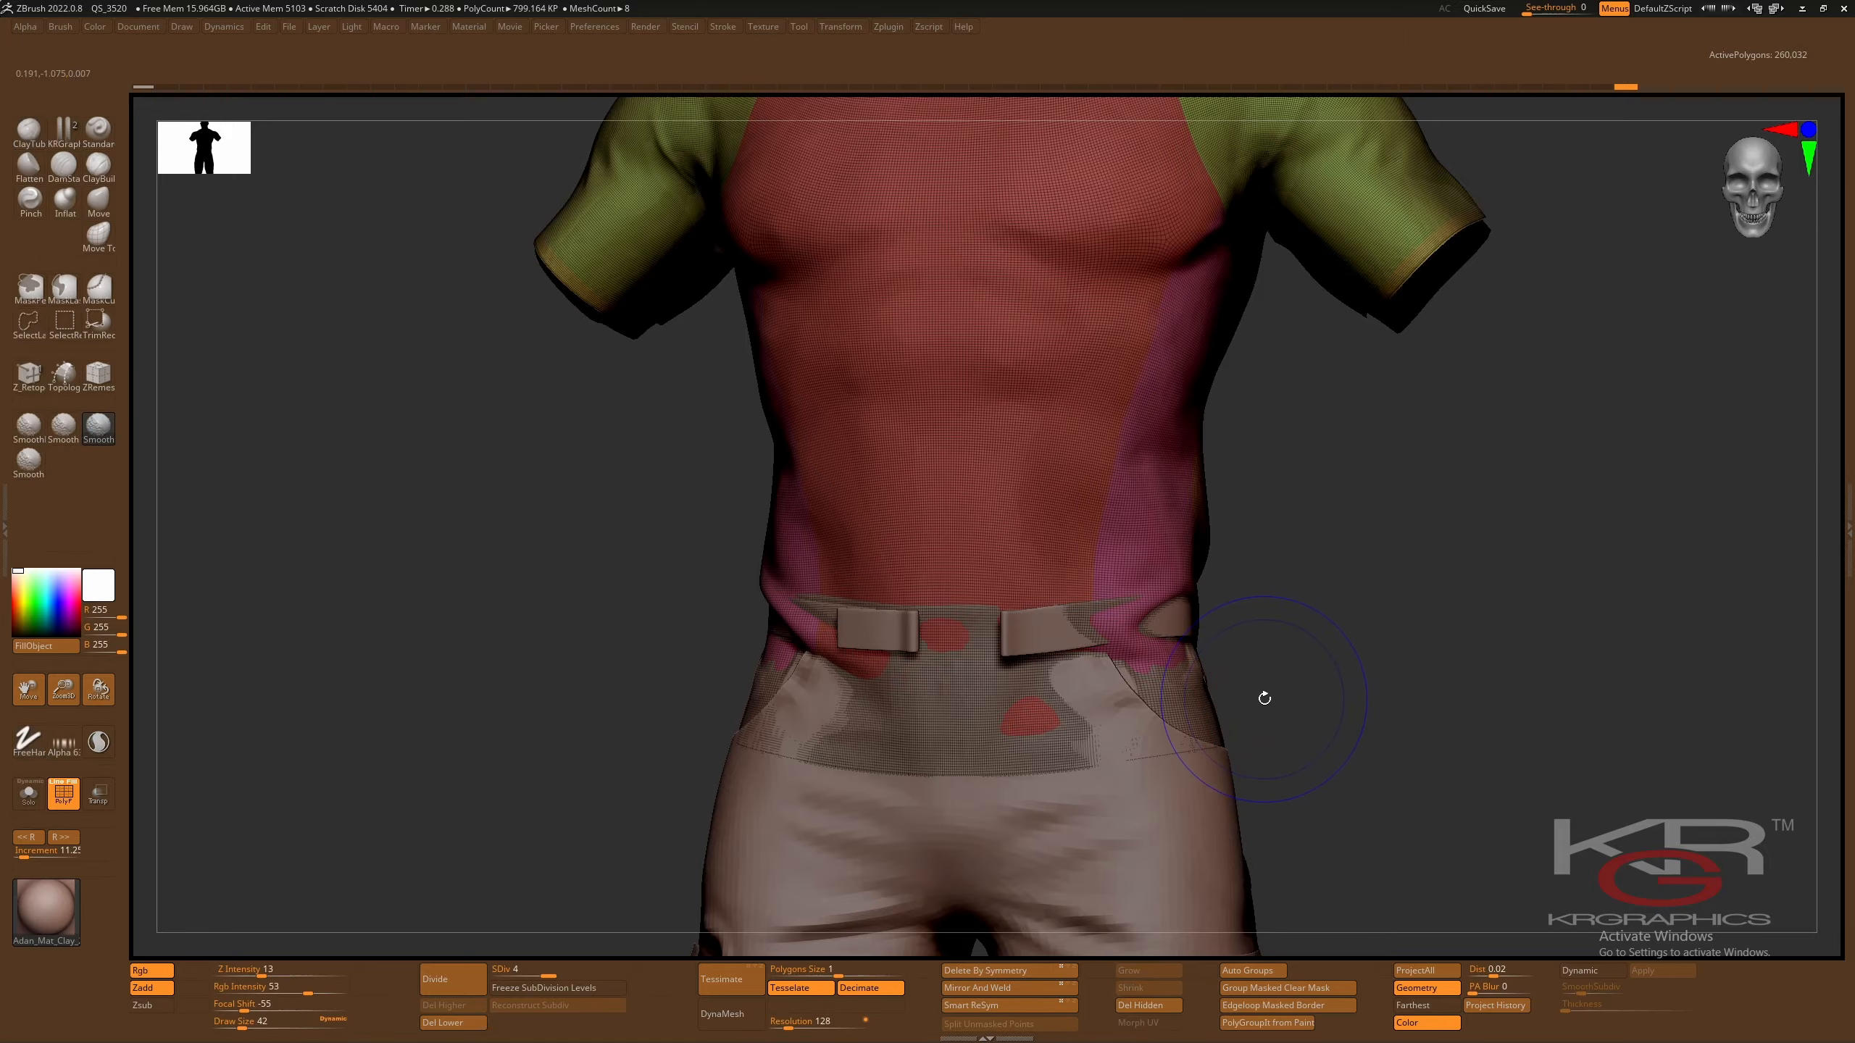
- Lower the shirt to subdivision level 1 and examine the low-poly mesh where it meets the pants
key("shift+d")
key("shift+d")
key("shift+d")
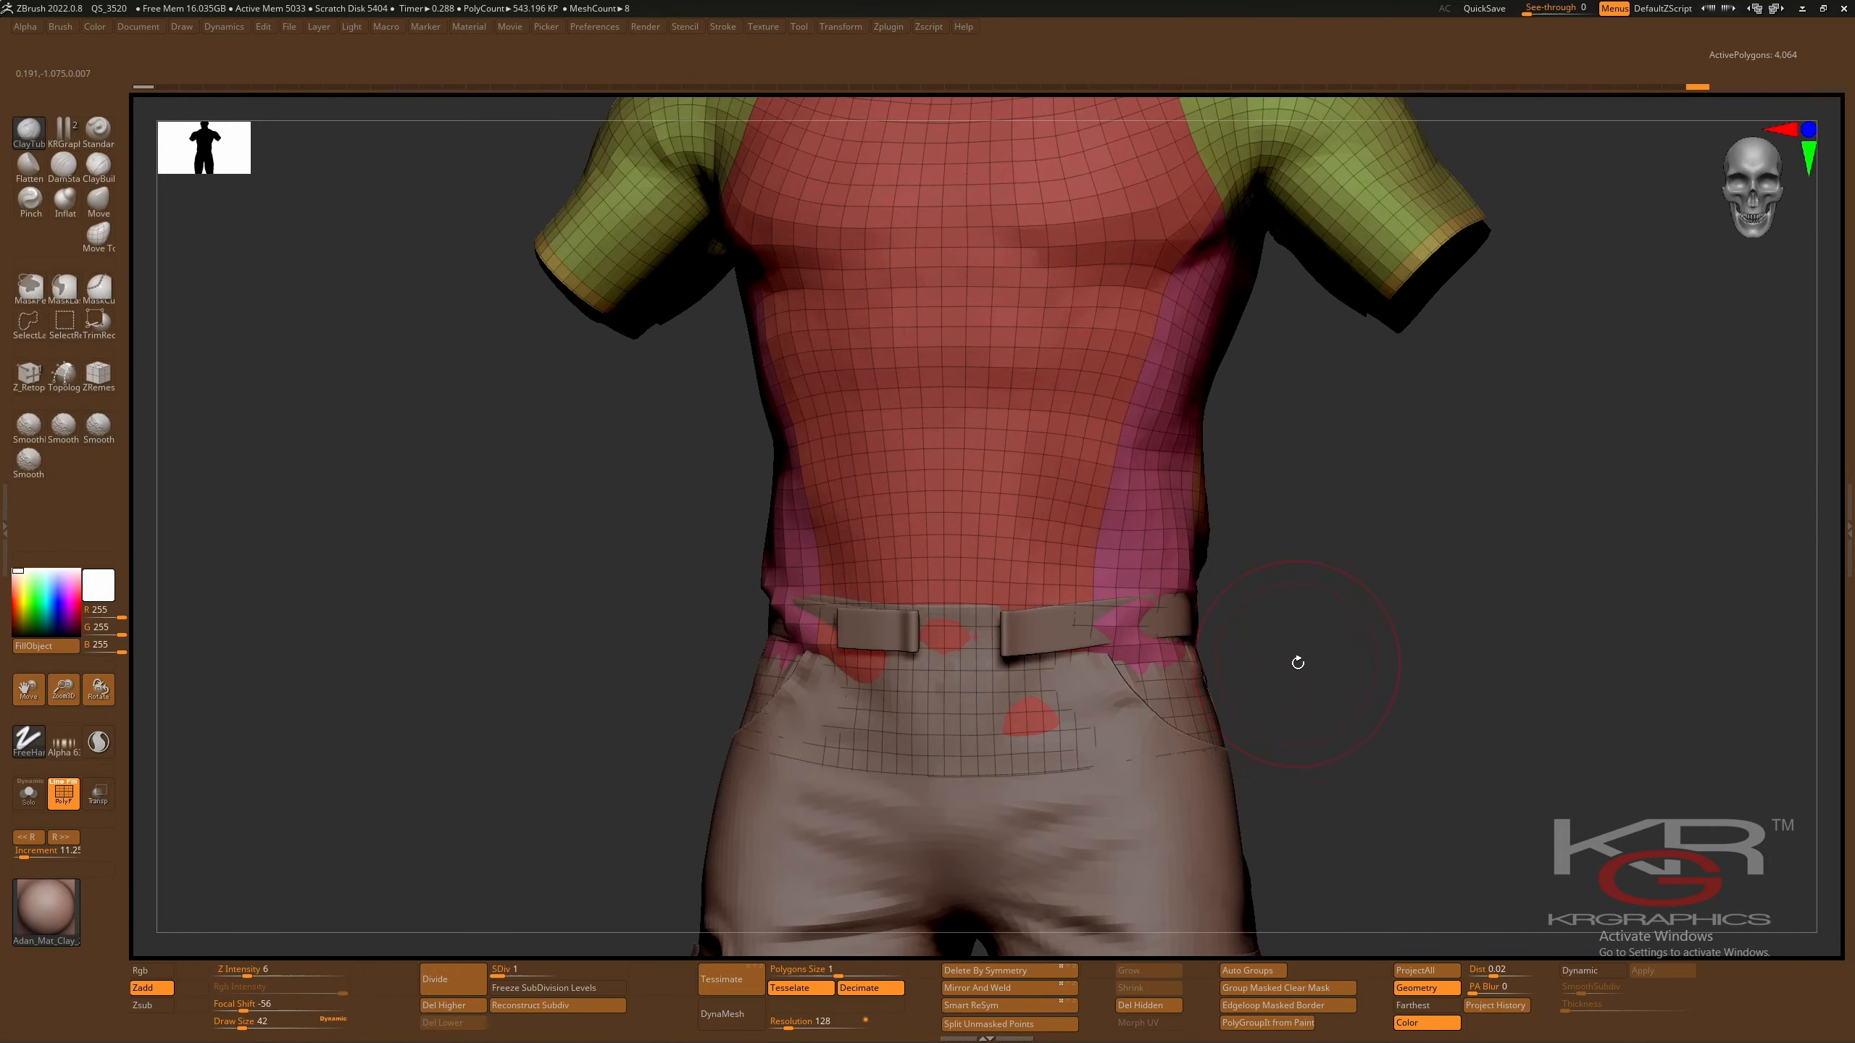
left_click_drag(1296, 658, 1306, 666)
left_click_drag(1334, 605, 1383, 745, "alt")
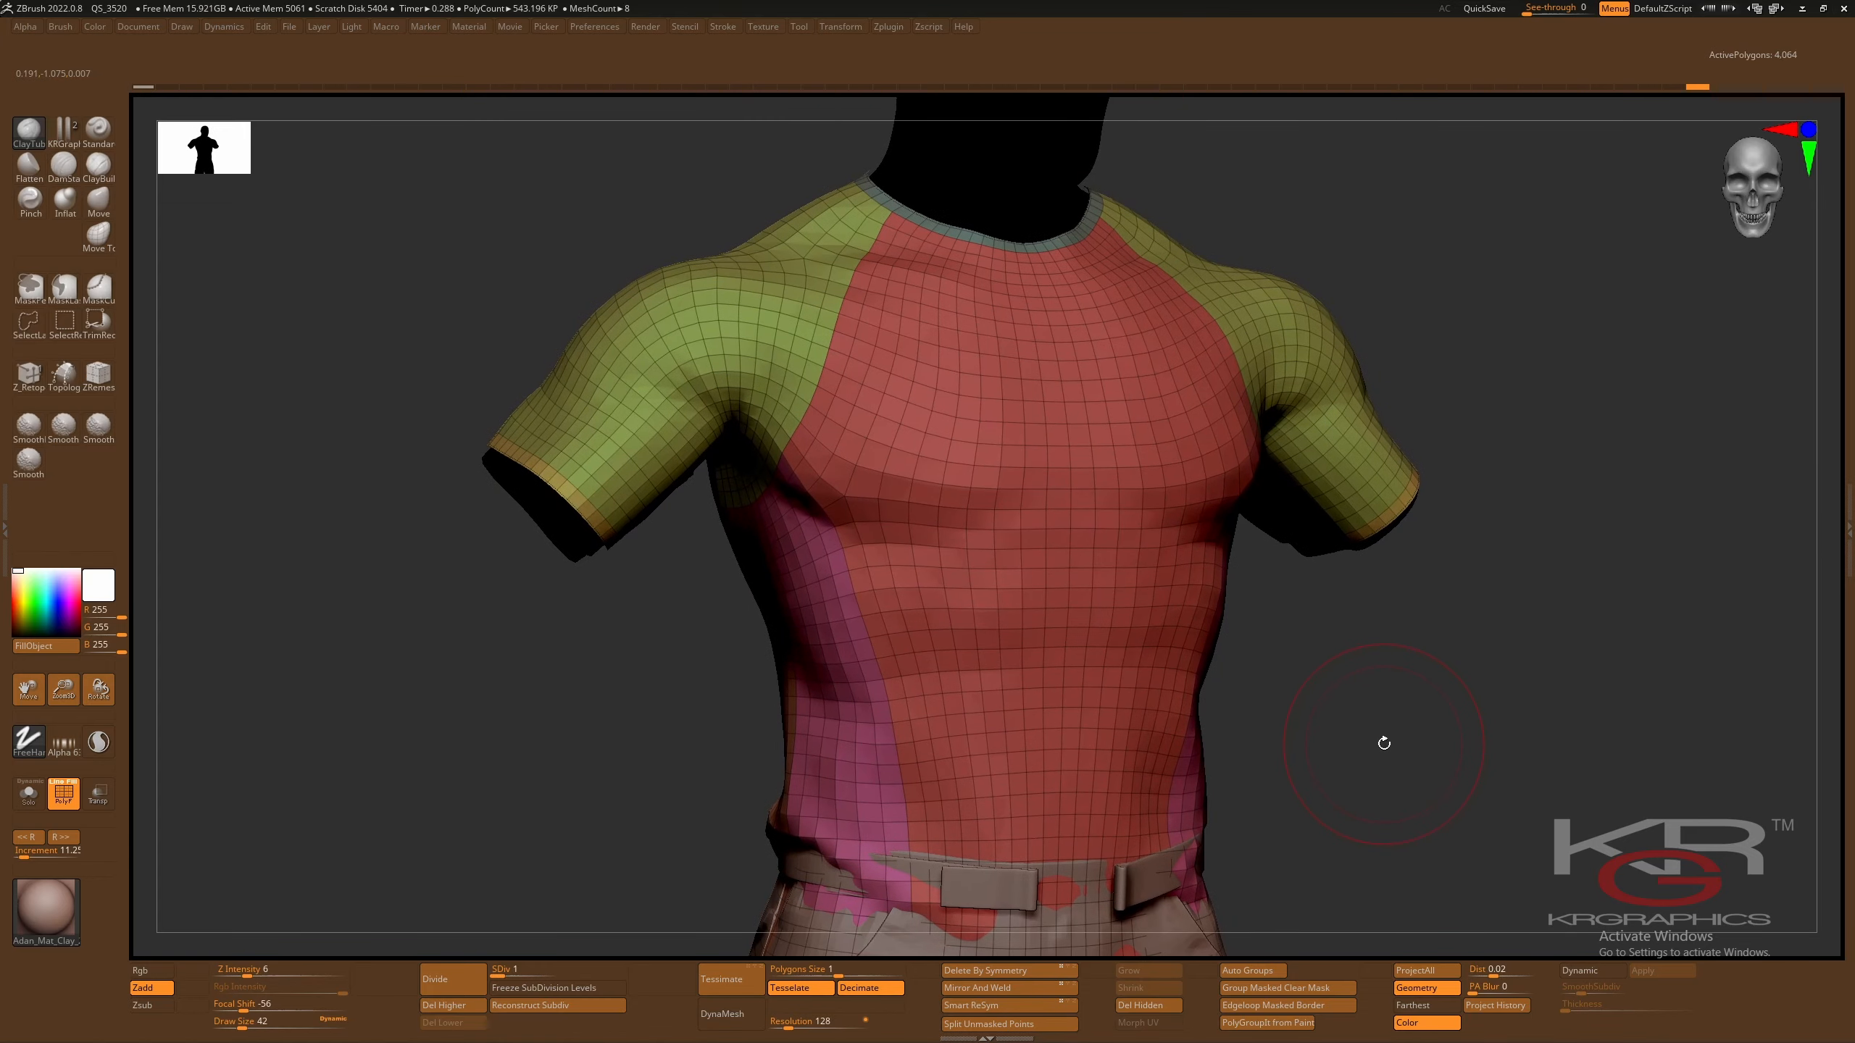
left_click_drag(1358, 820, 1343, 678)
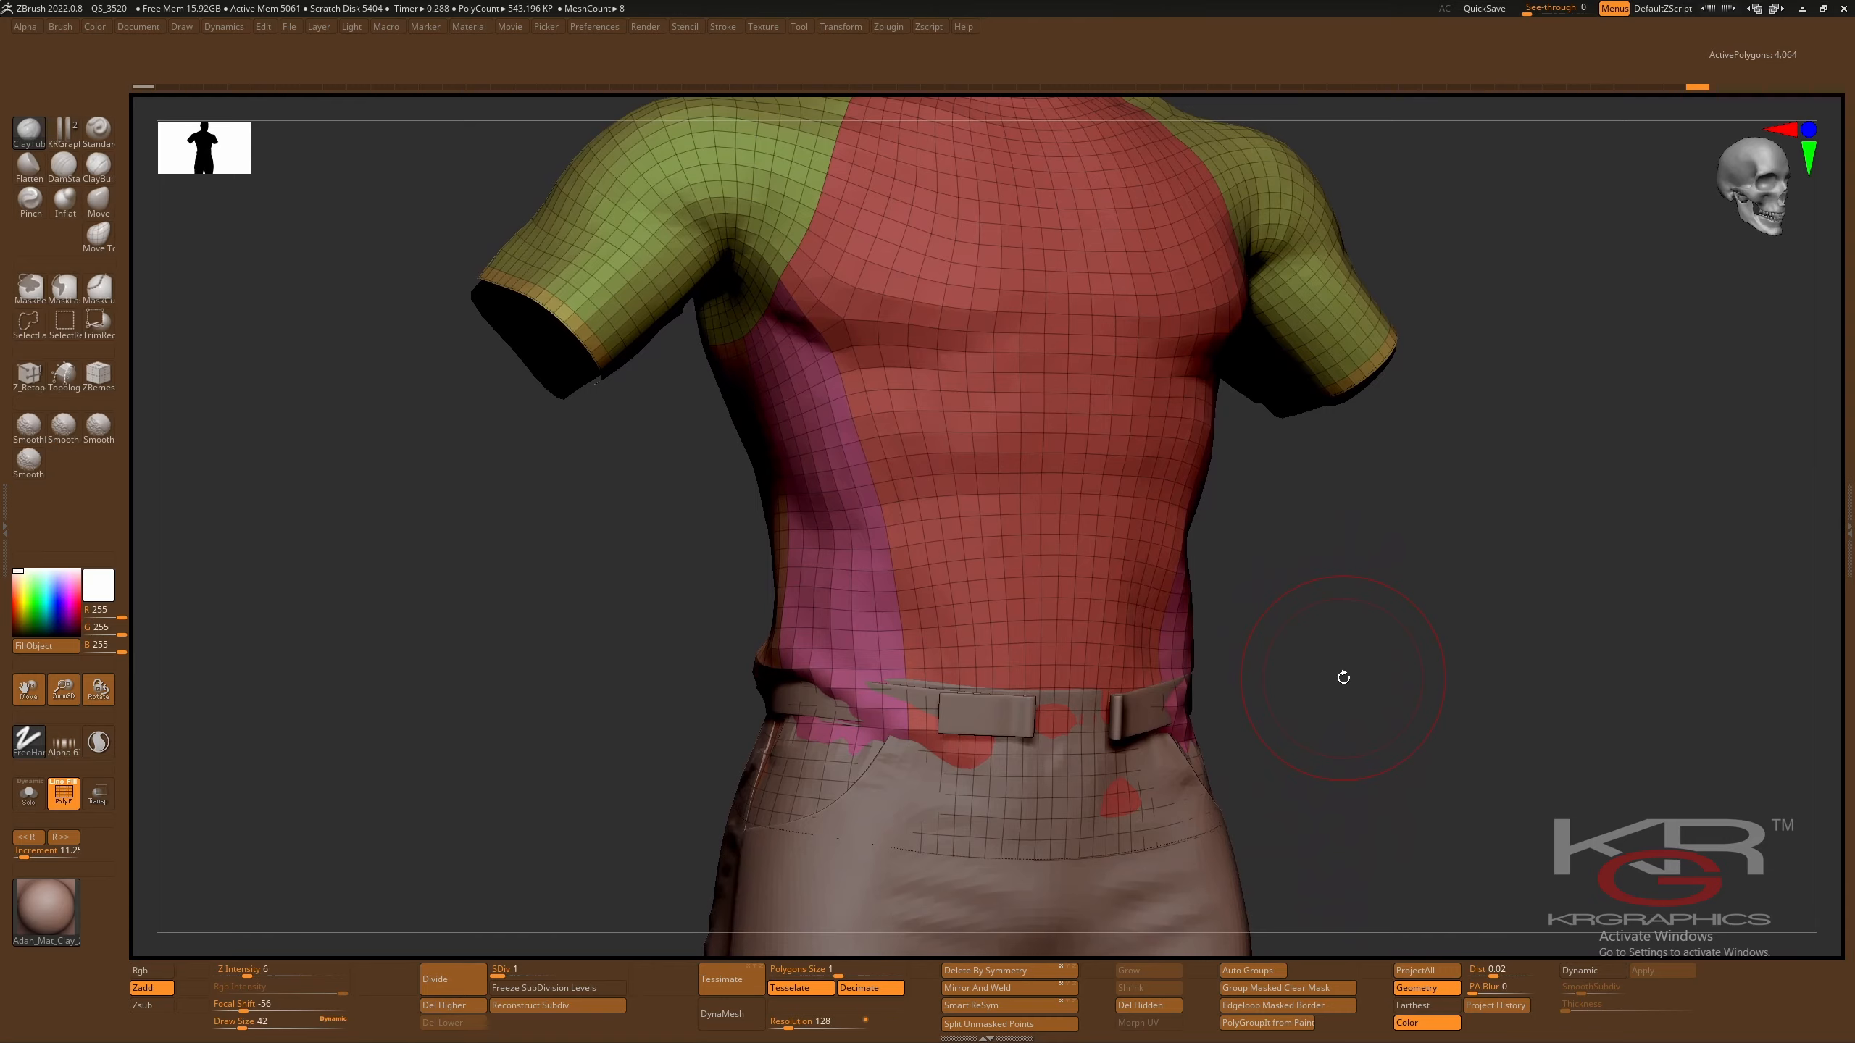
- Isolate the shirt in Solo mode and delete its higher subdivision levels
left_click(29, 794)
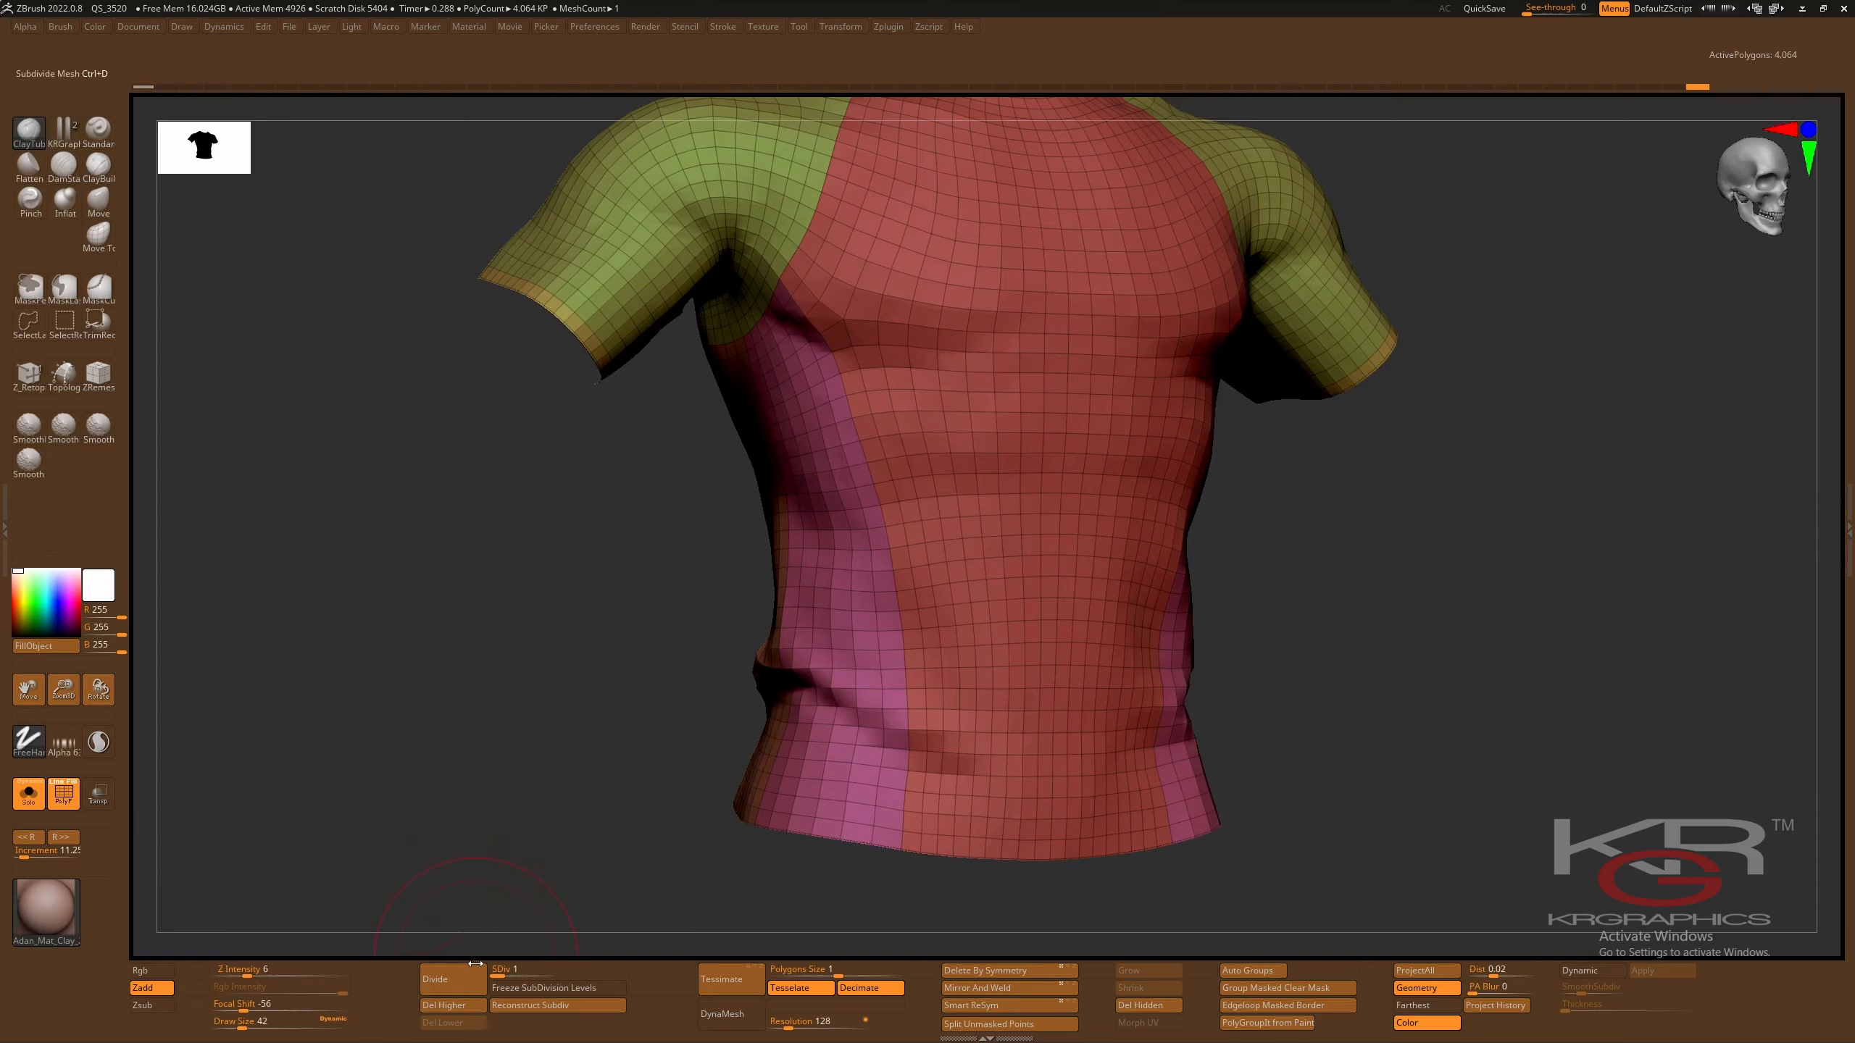
left_click(462, 1012)
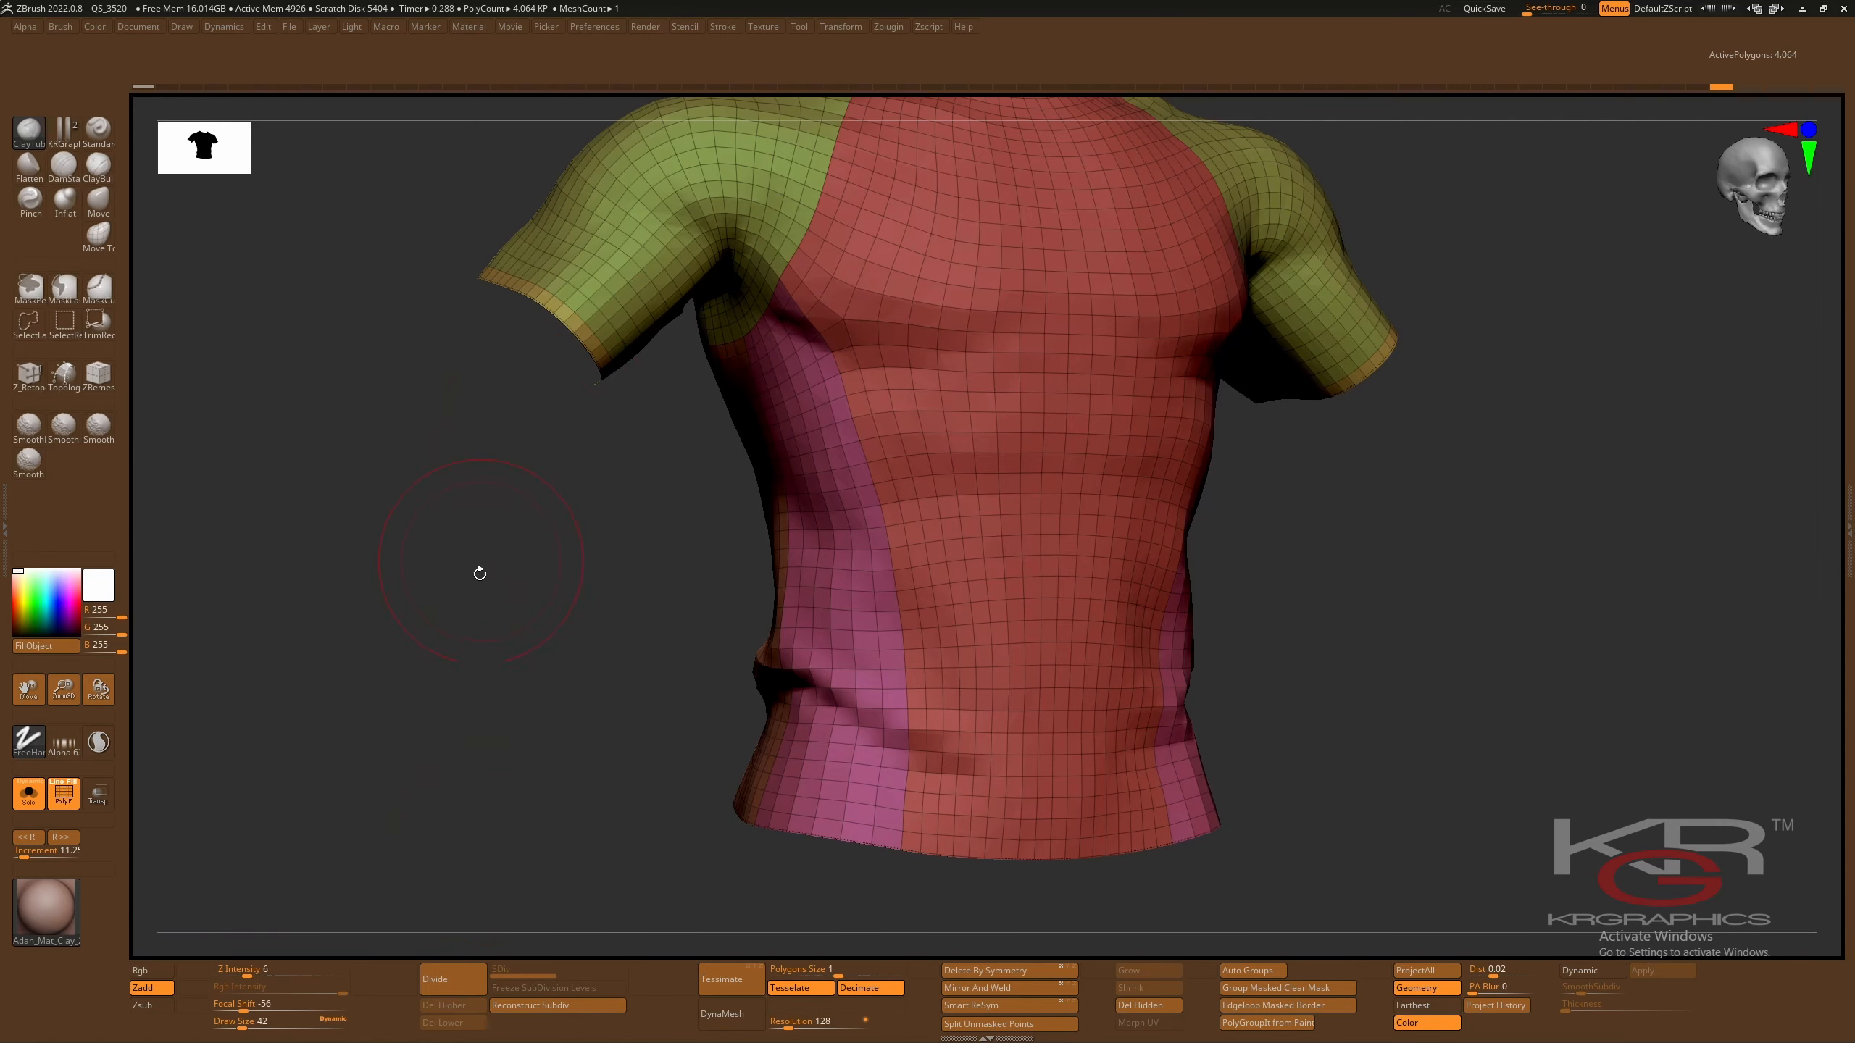
- Smooth away the folds around the low-poly shirt's waist, along the side and across the lower back
left_click_drag(479, 574, 474, 703)
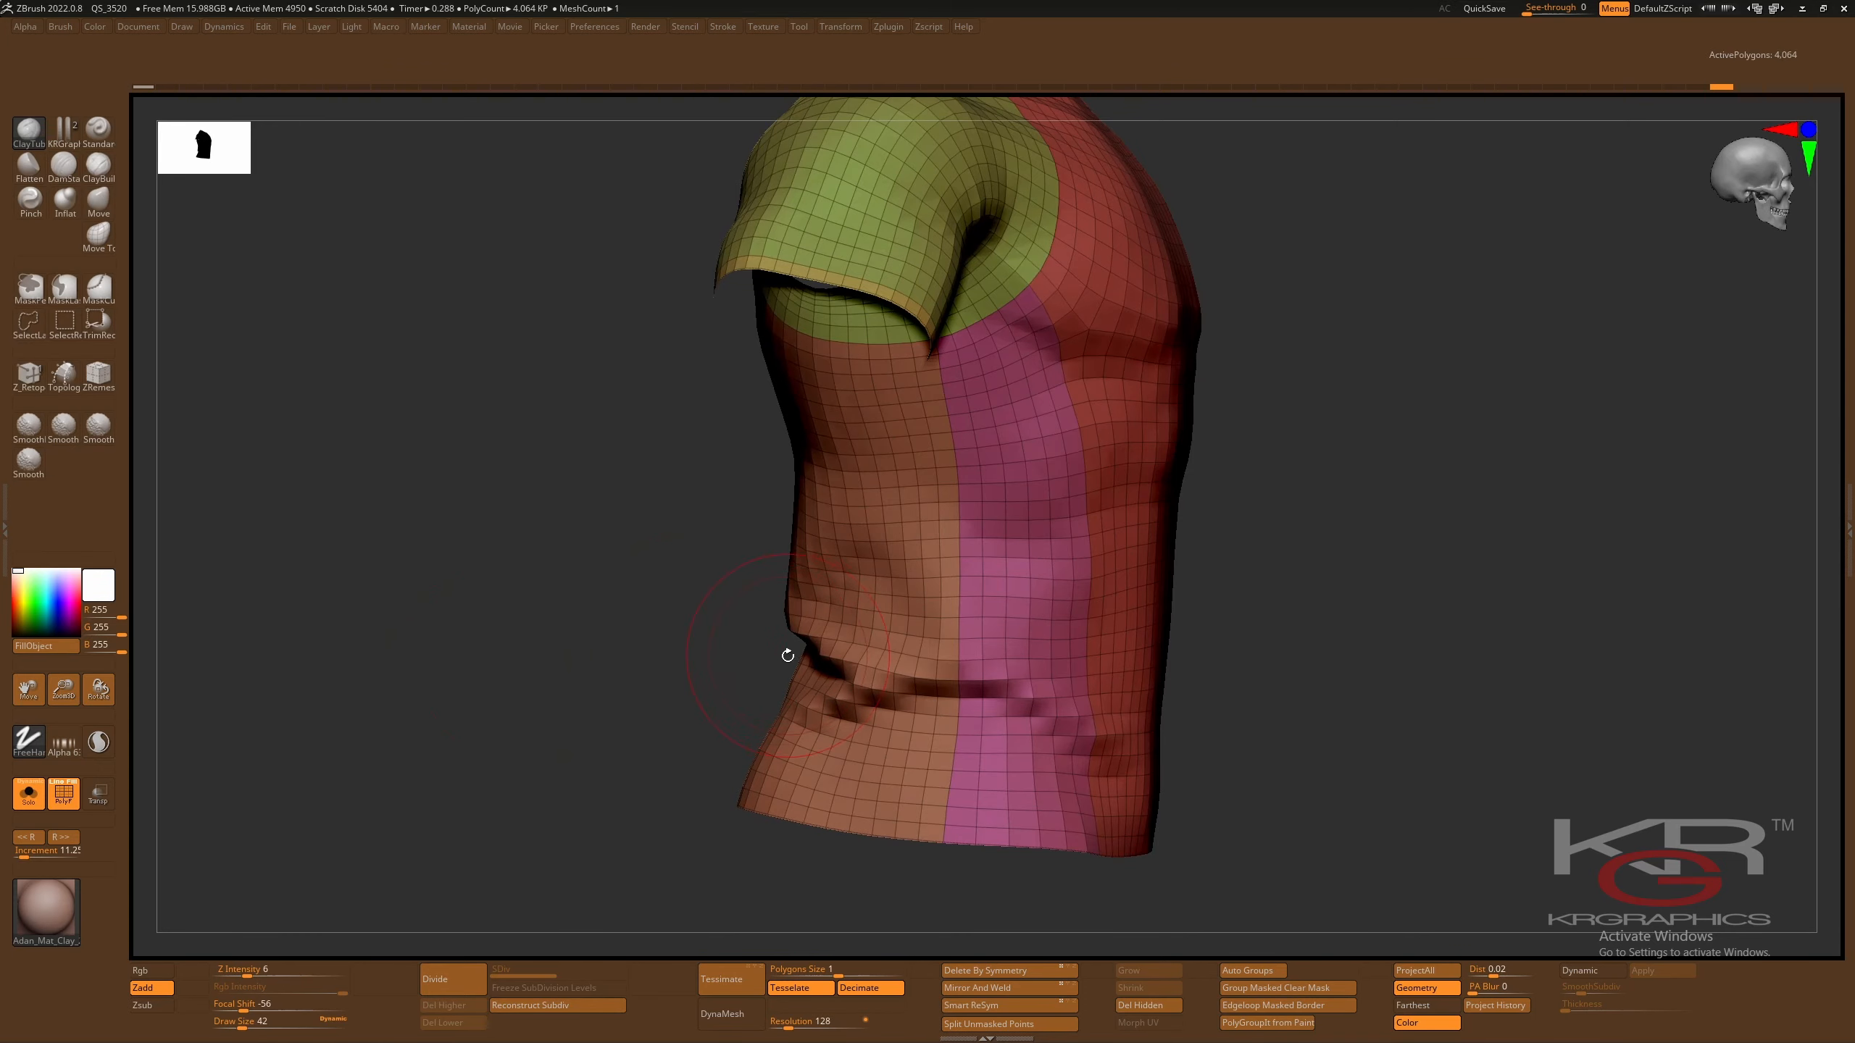
mouse_move(887, 674)
left_mouse_down("shift")
mouse_move(840, 738)
mouse_move(906, 694)
mouse_move(1008, 723)
left_mouse_up("shift")
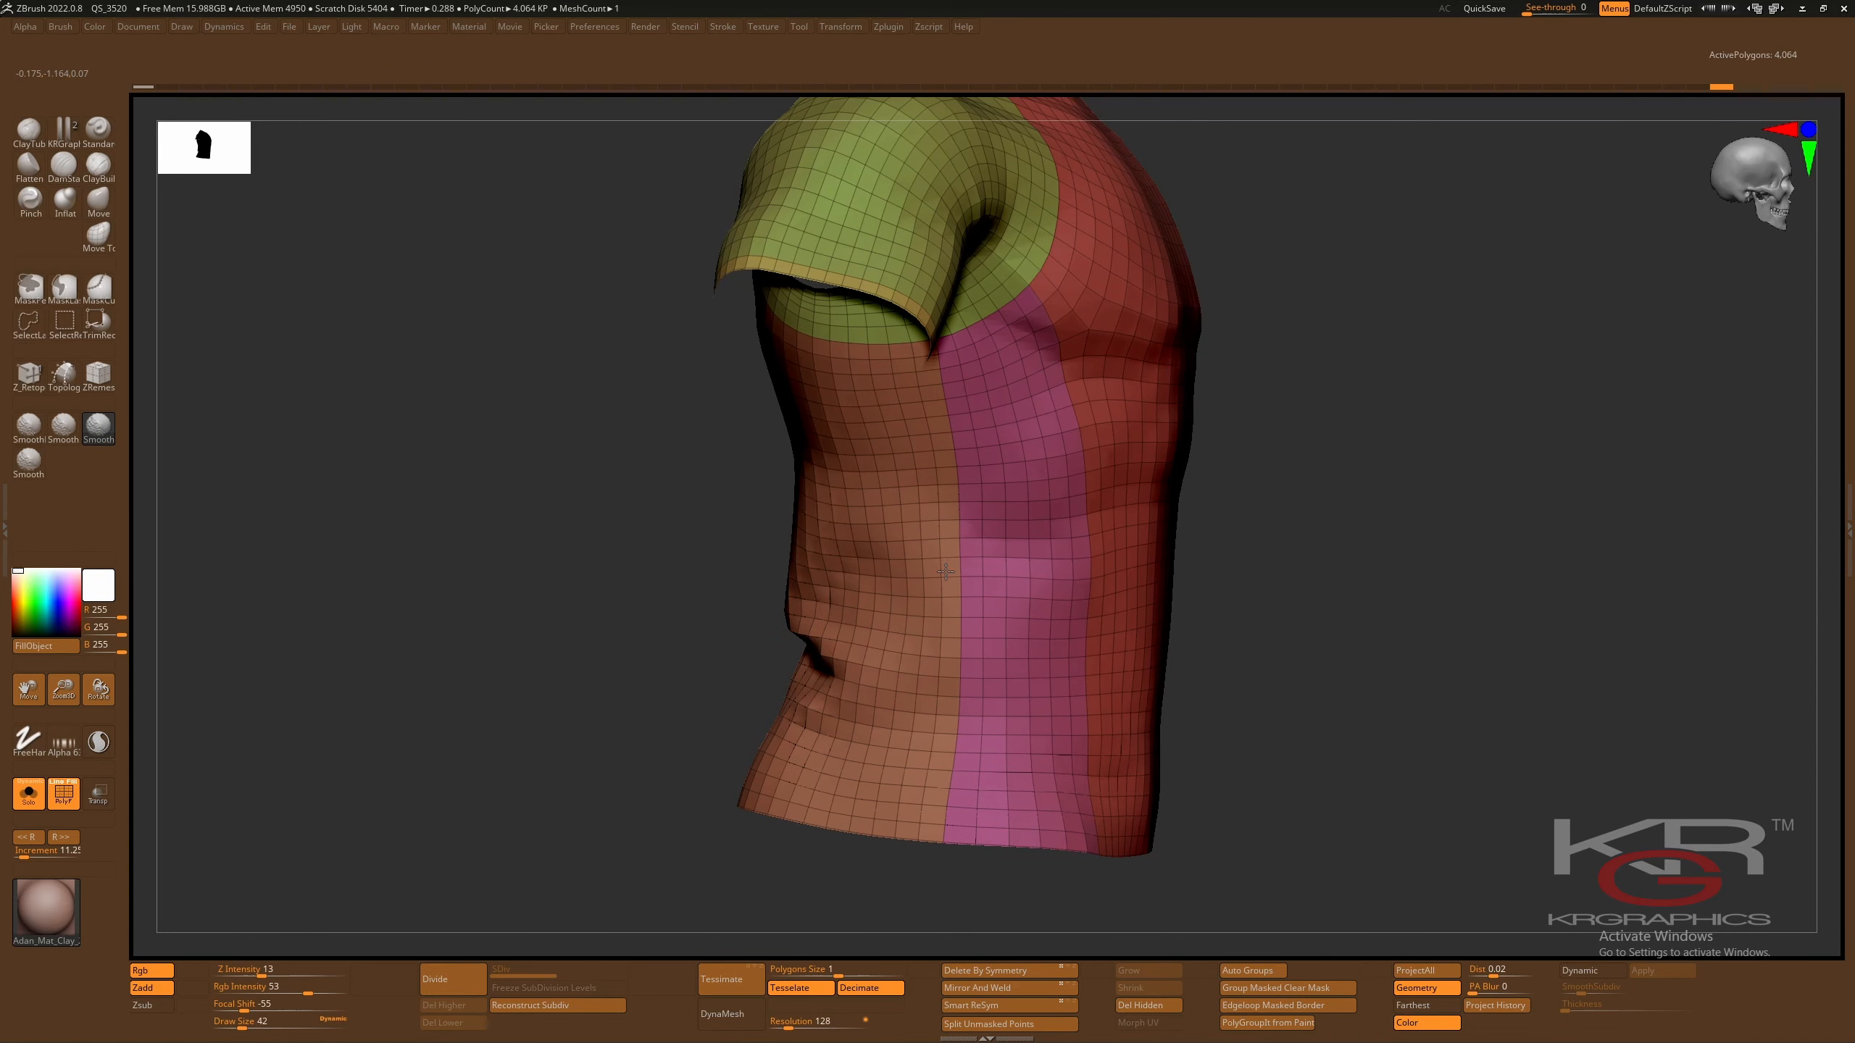
left_click_drag(733, 530, 674, 505)
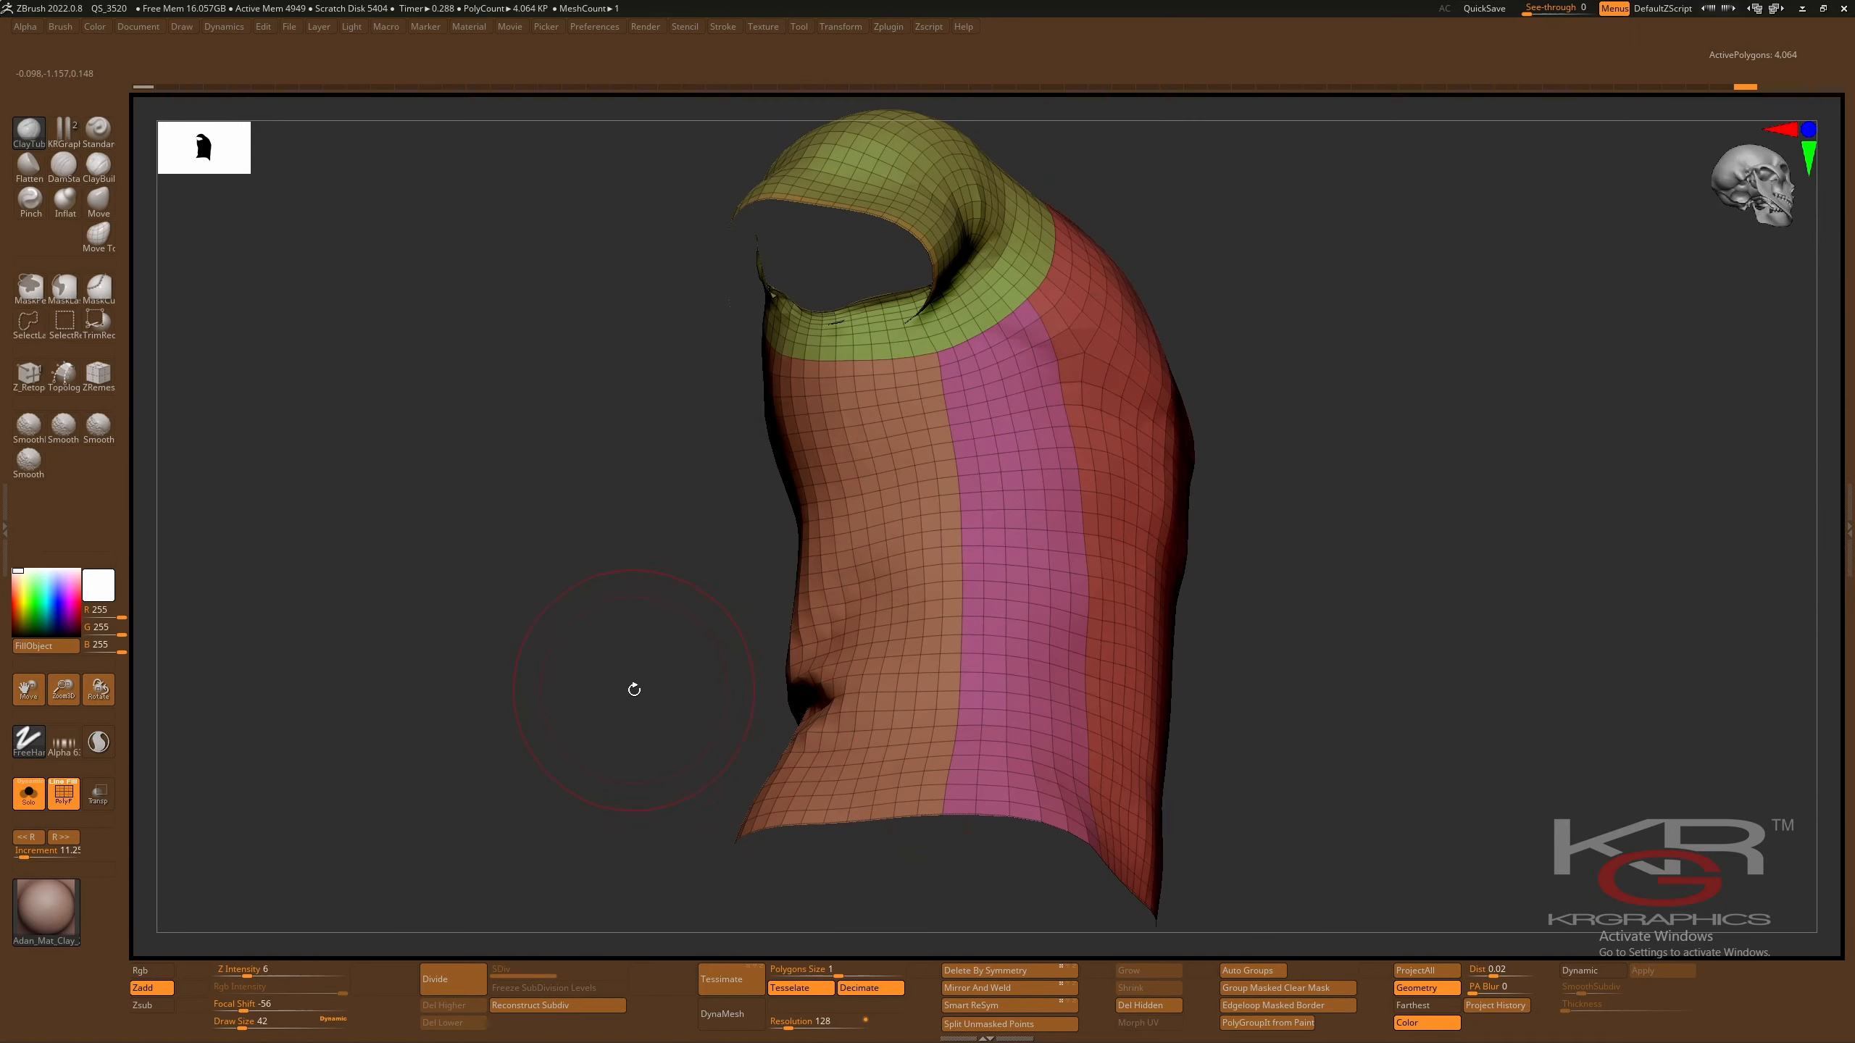
left_click_drag(602, 668, 839, 628)
mouse_move(584, 730)
left_mouse_down("shift")
mouse_move(657, 705)
mouse_move(783, 754)
left_mouse_up("shift")
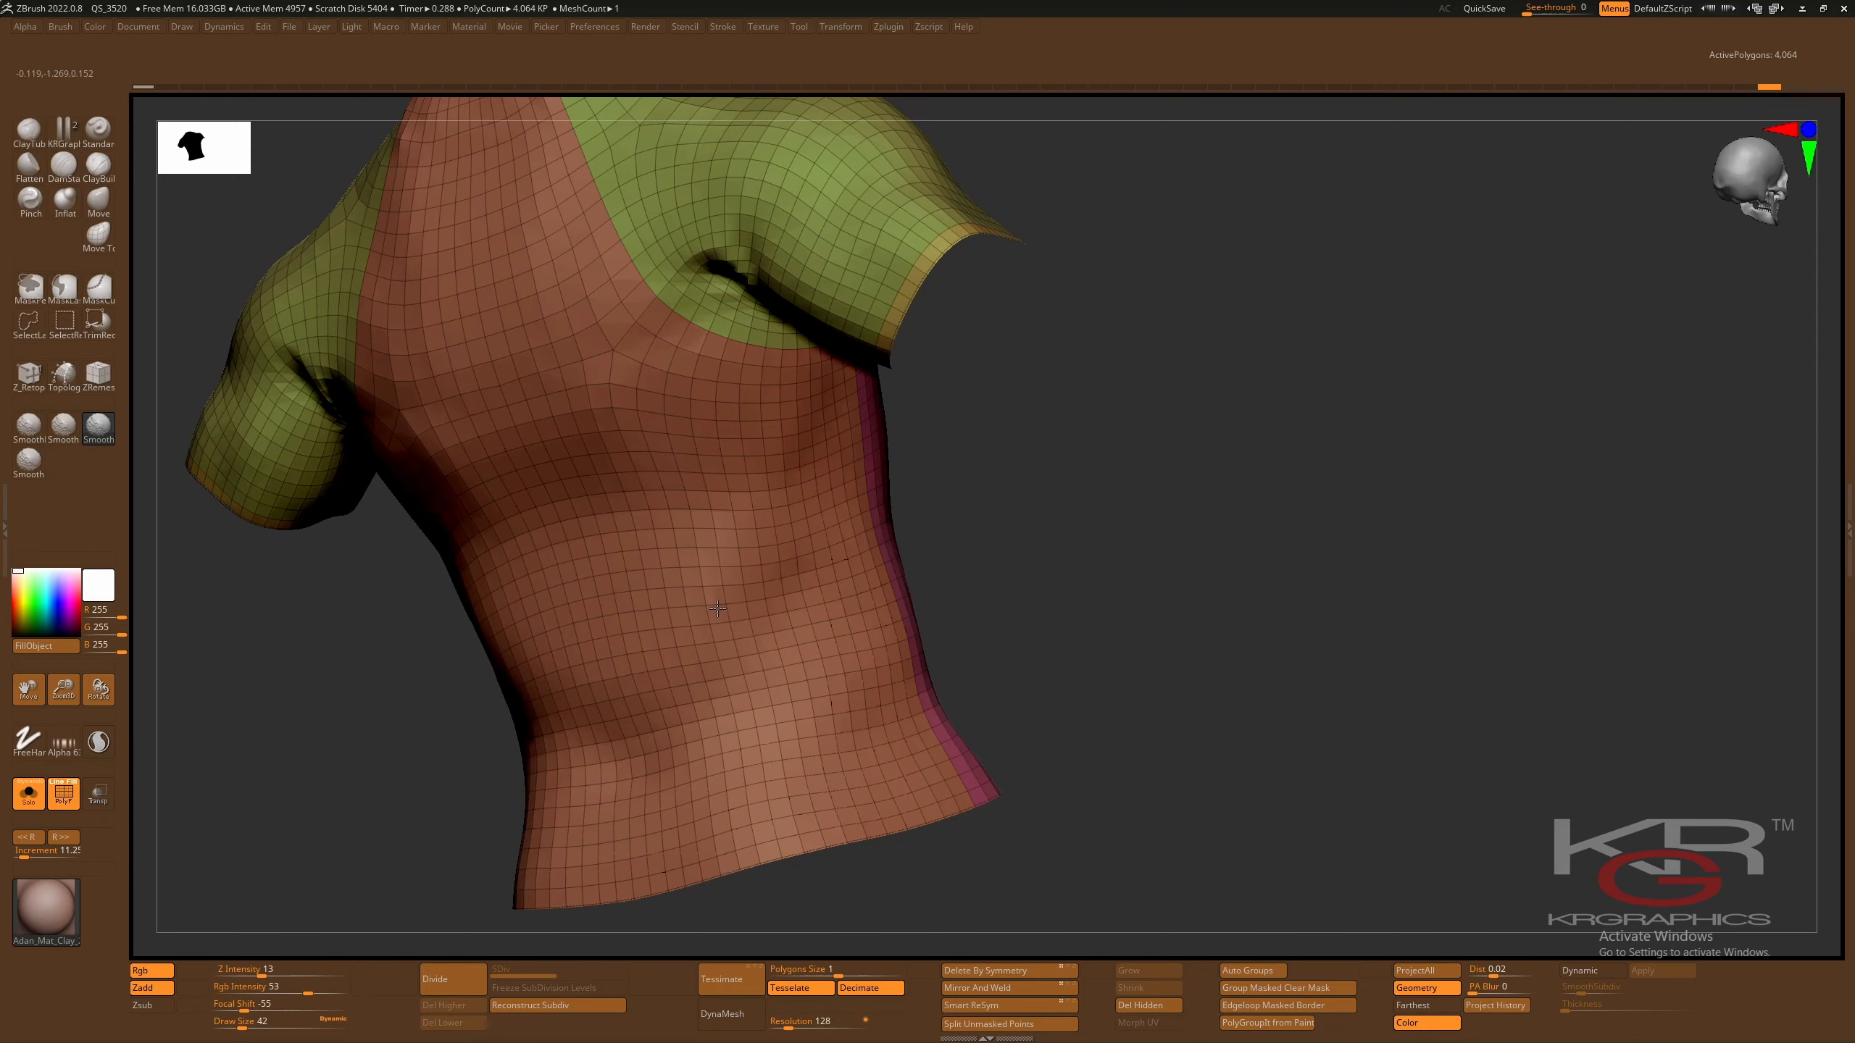
- Smooth the remaining folds behind the armpits on the low-poly shirt
mouse_move(323, 667)
left_mouse_down()
mouse_move(511, 650)
mouse_move(351, 606)
left_mouse_up()
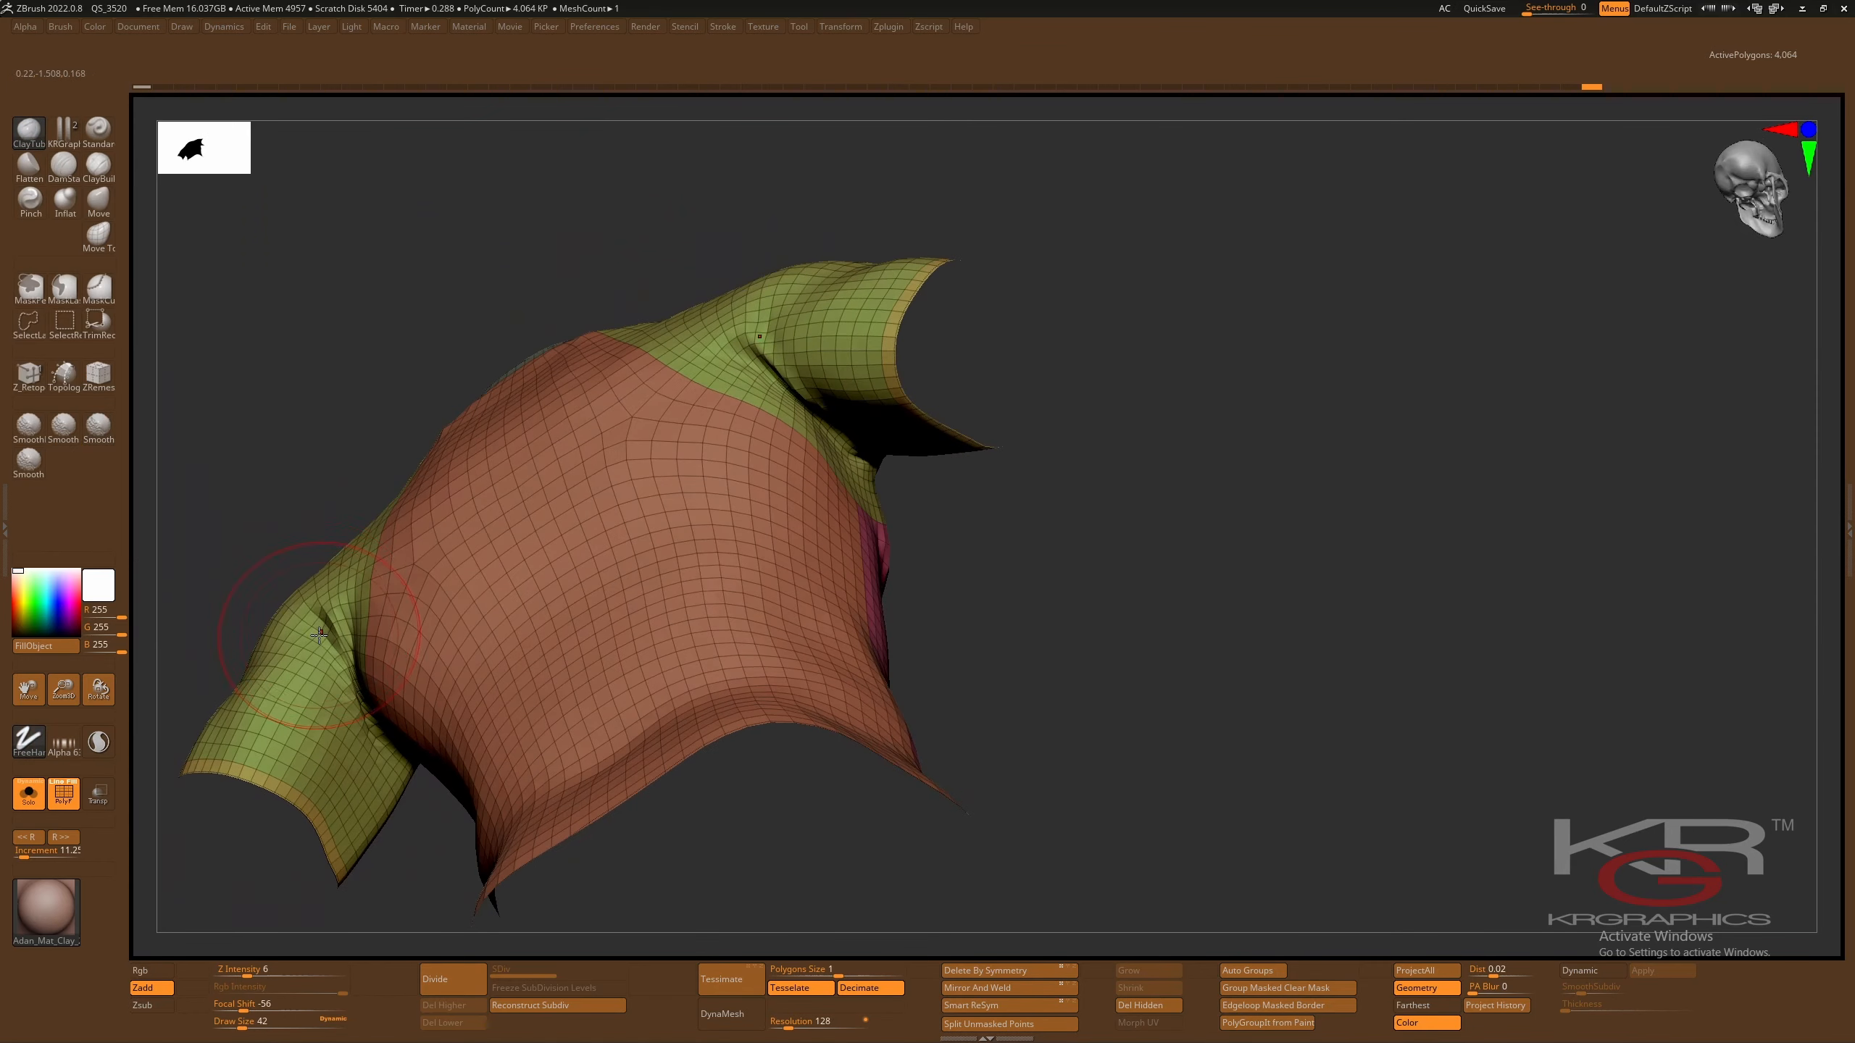
left_click_drag(766, 411, 798, 395, "shift")
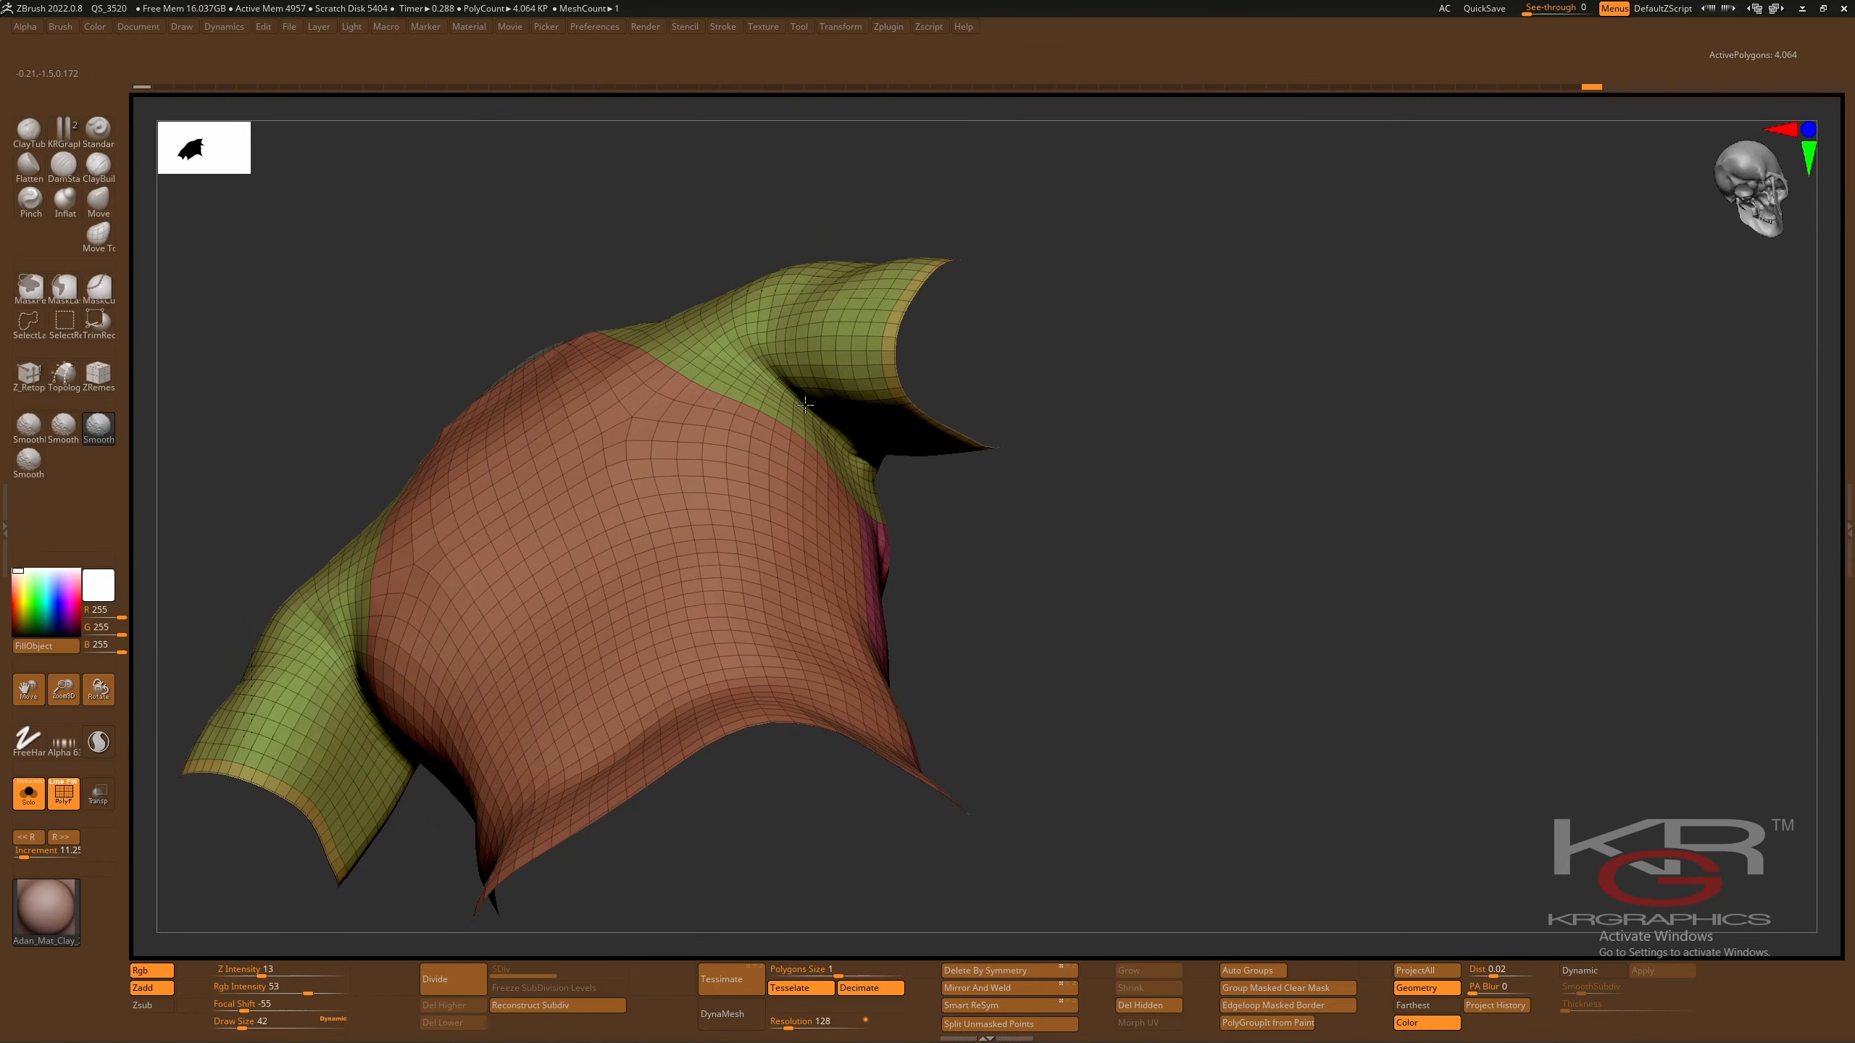
left_click_drag(972, 563, 875, 471)
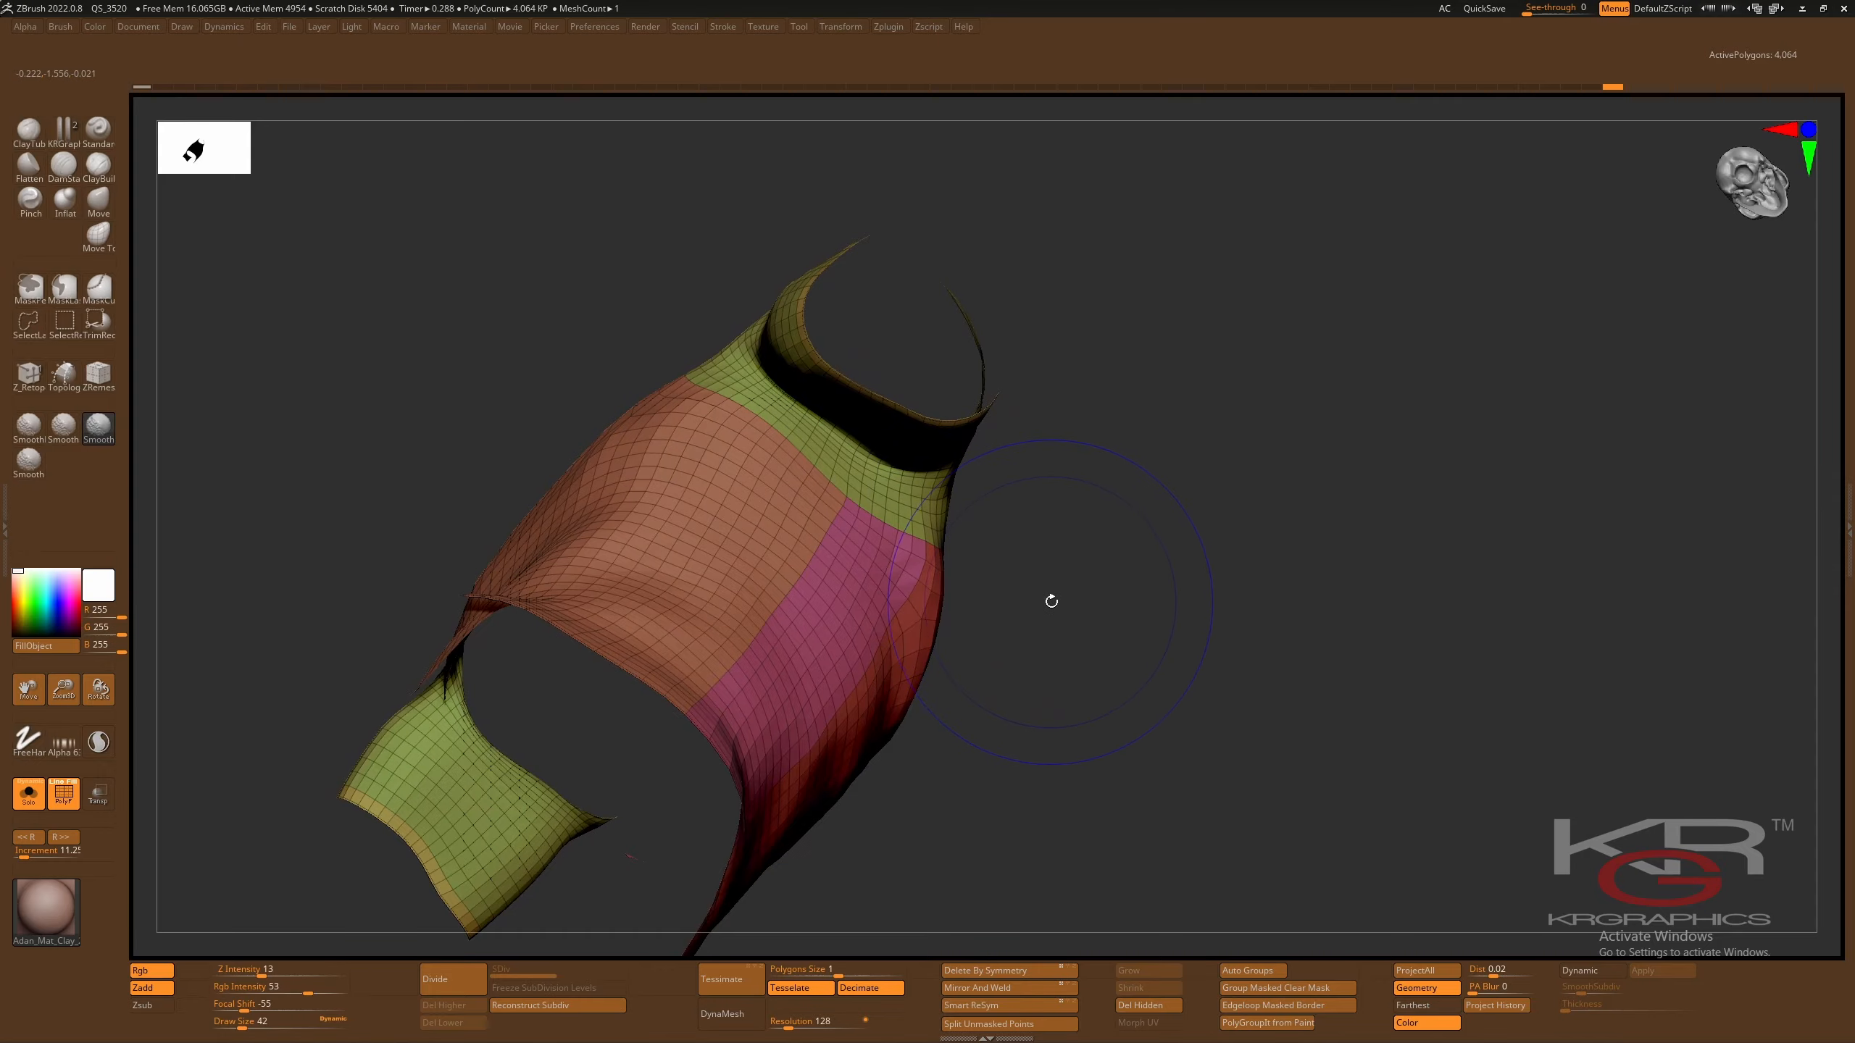
left_click_drag(1052, 600, 1181, 711)
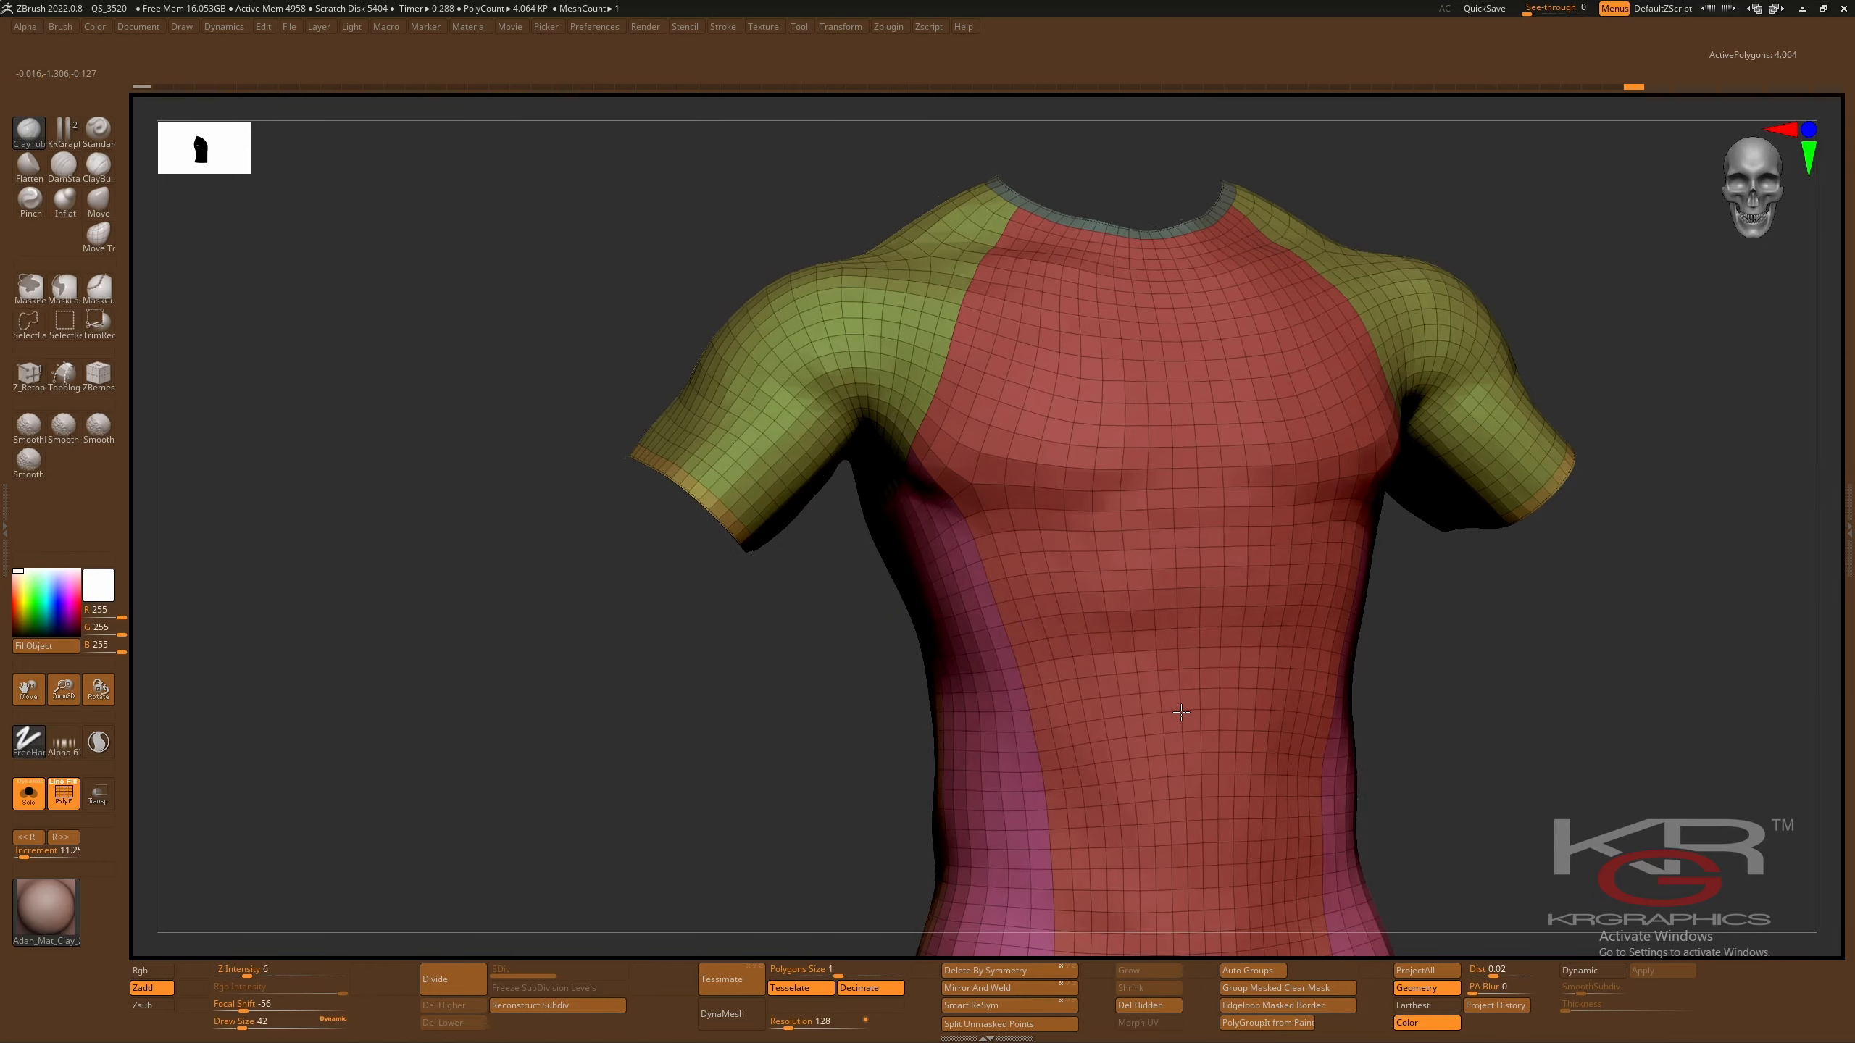
- Crease the partial edge loops running from the front-shoulder pole across the upper chest and down toward the armpit with the ZModeler brush
mouse_move(723, 710)
left_mouse_down()
mouse_move(713, 730)
mouse_move(728, 684)
left_mouse_up()
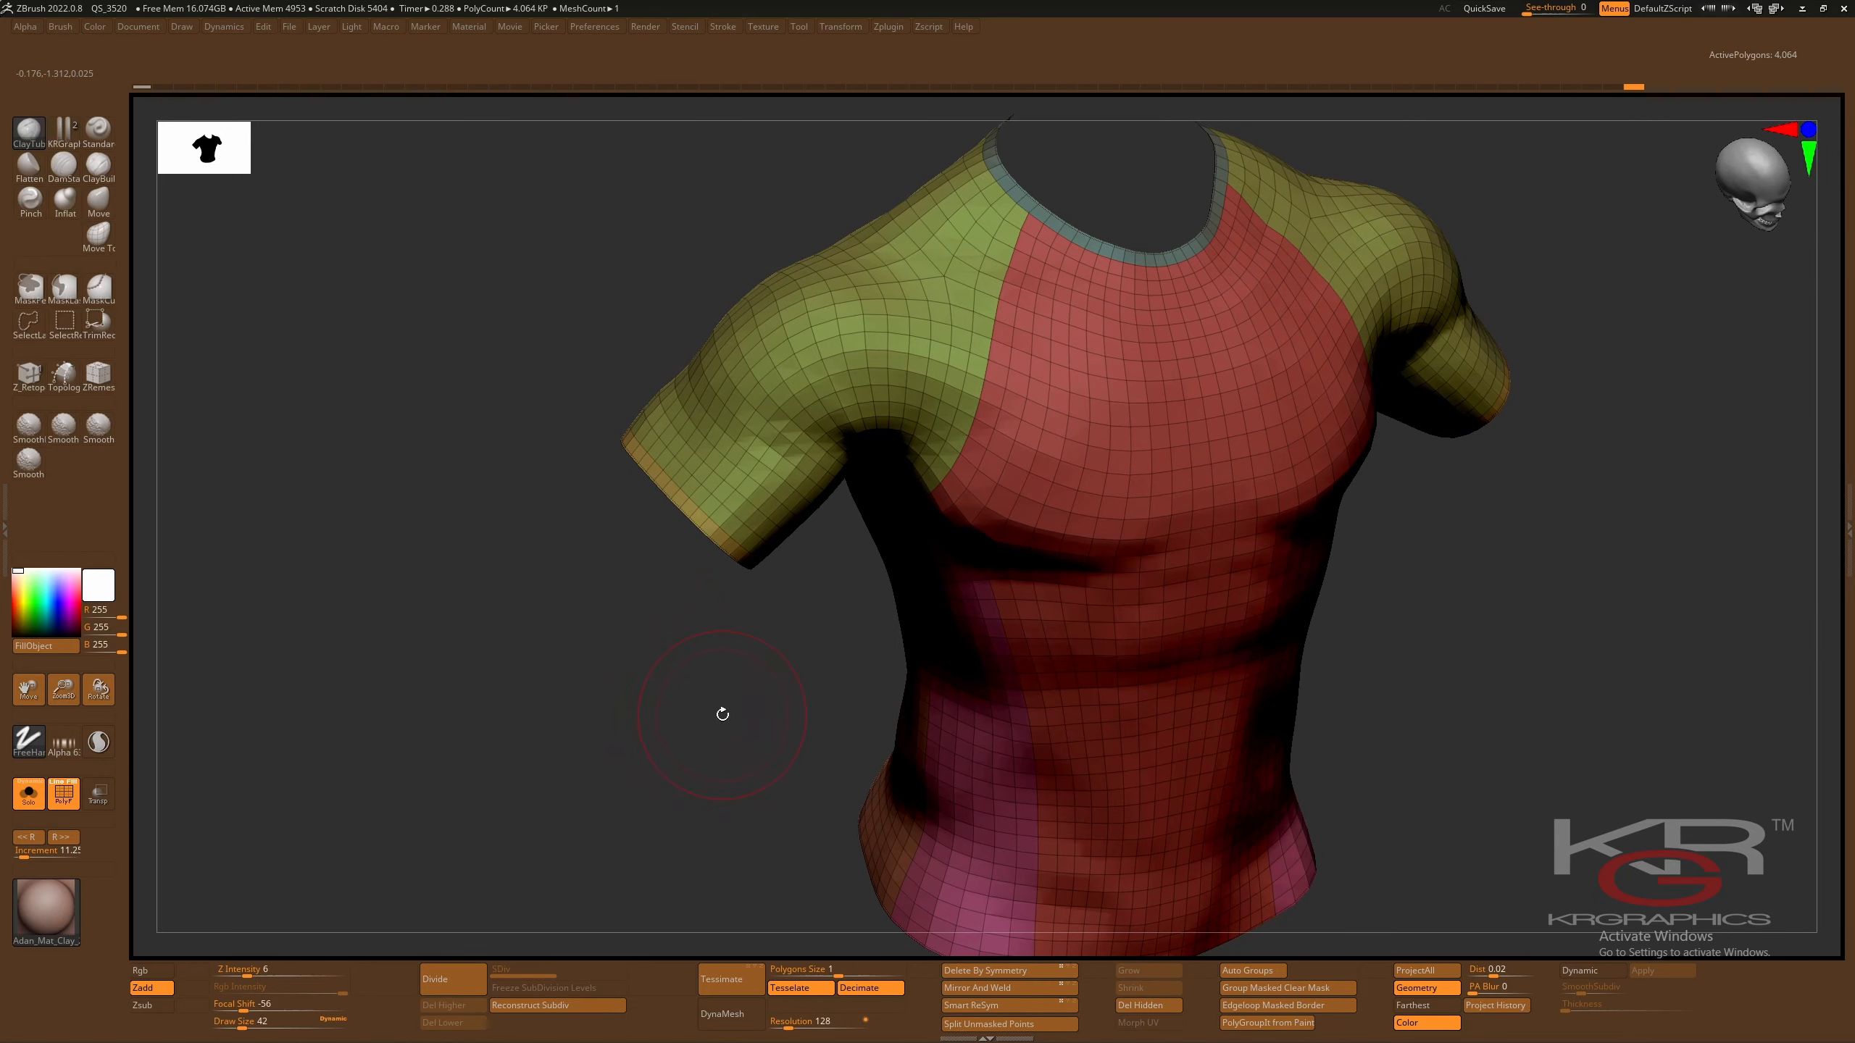
left_click_drag(722, 713, 568, 882)
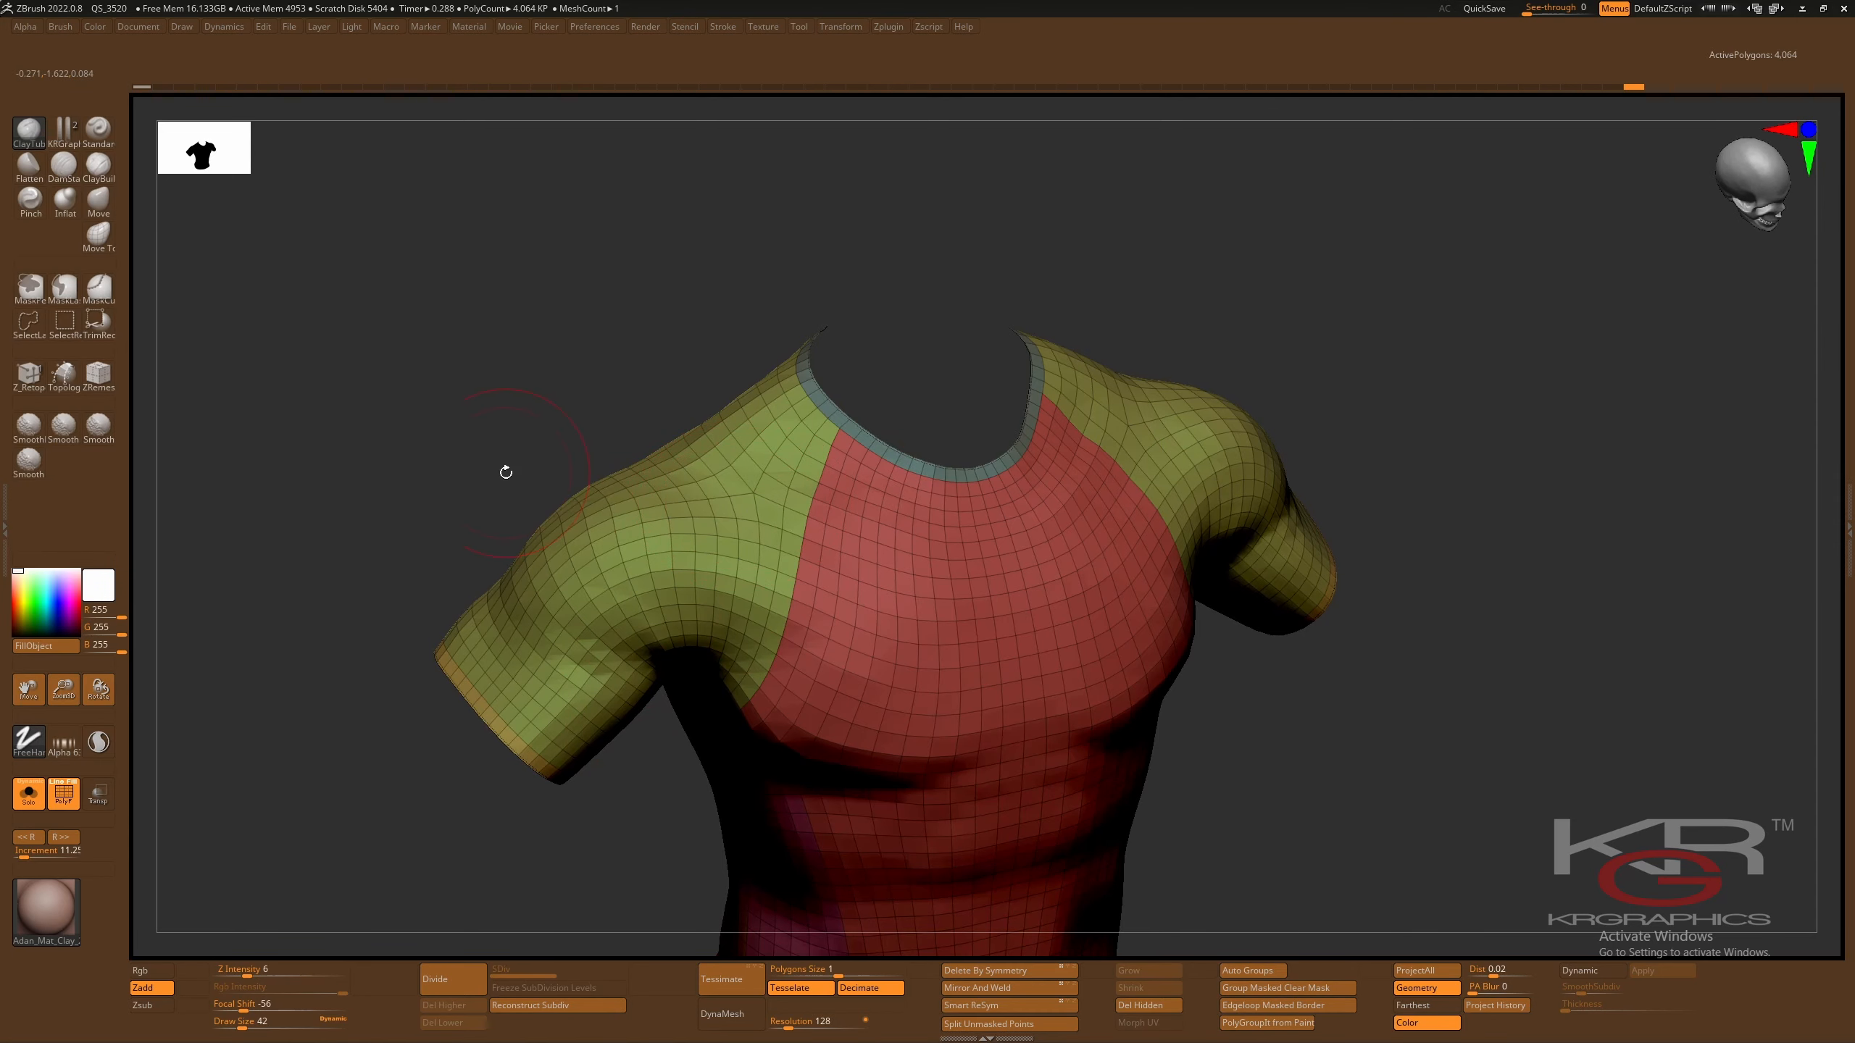
left_click(29, 376)
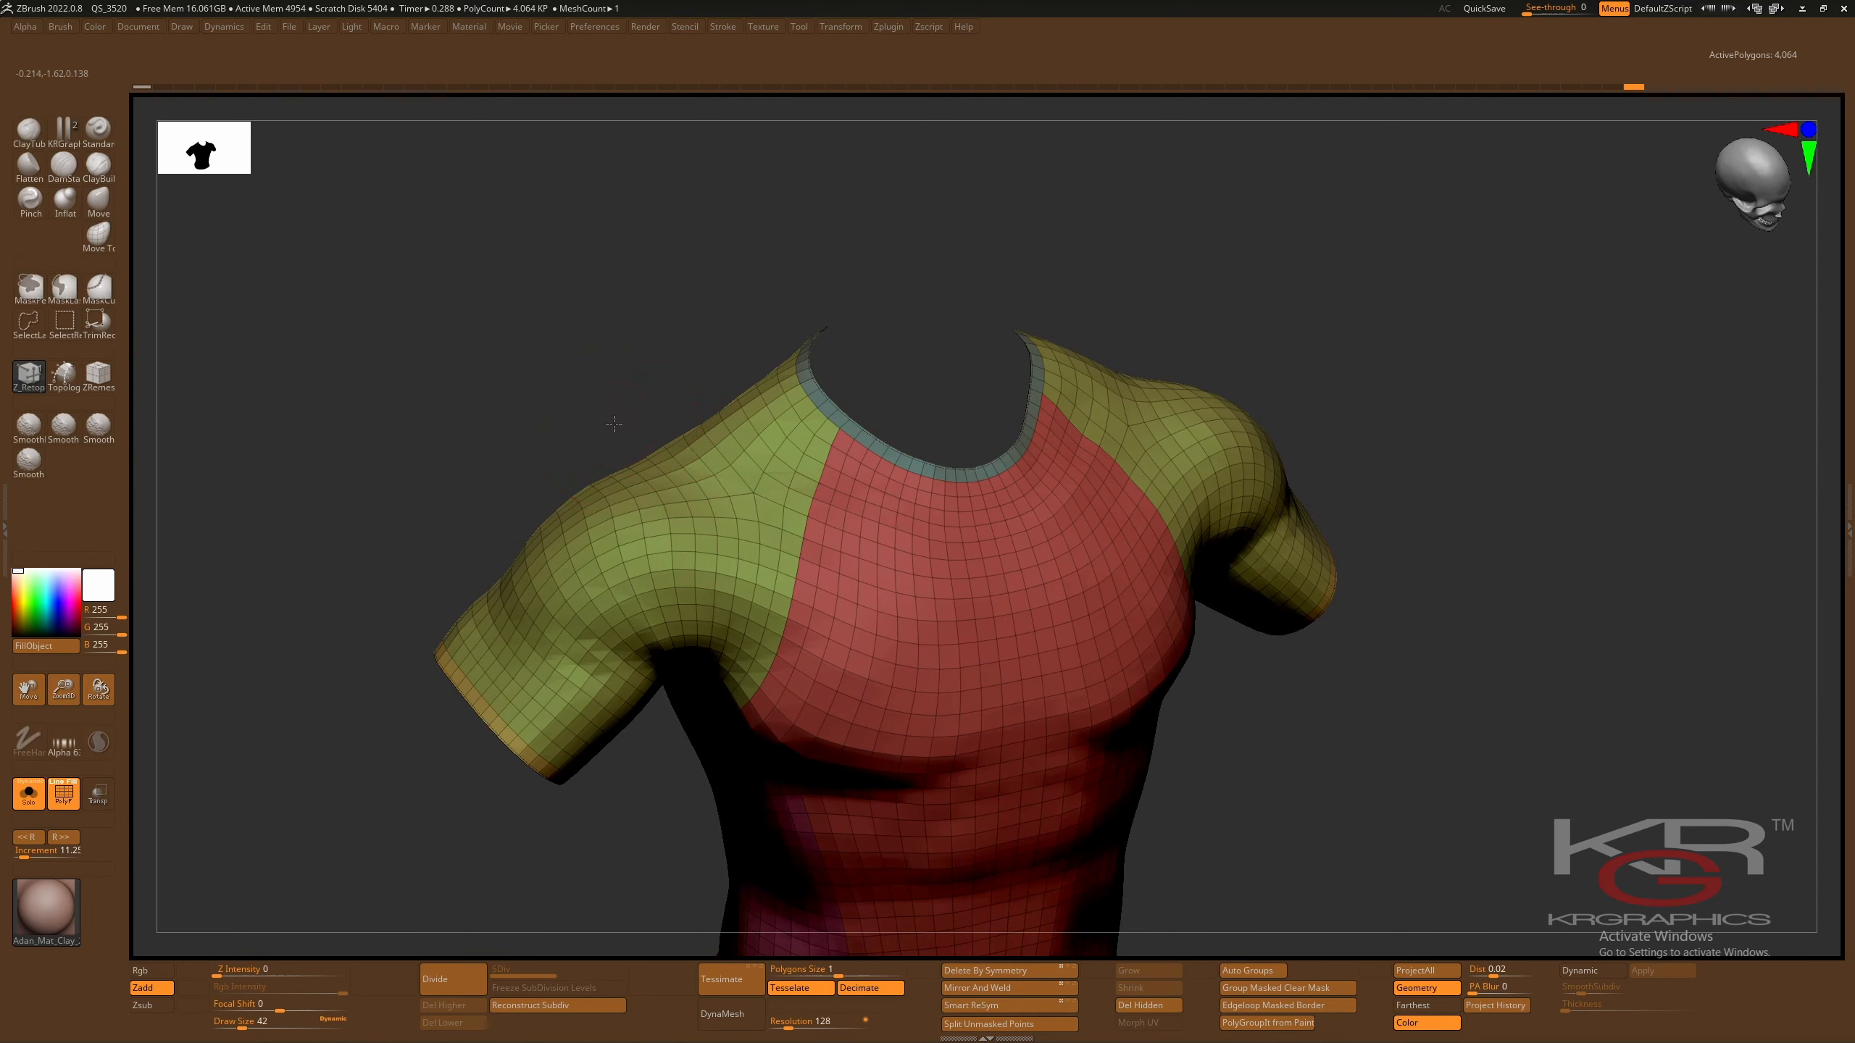
left_click_drag(613, 423, 629, 480, "alt")
left_click_drag(530, 344, 567, 369)
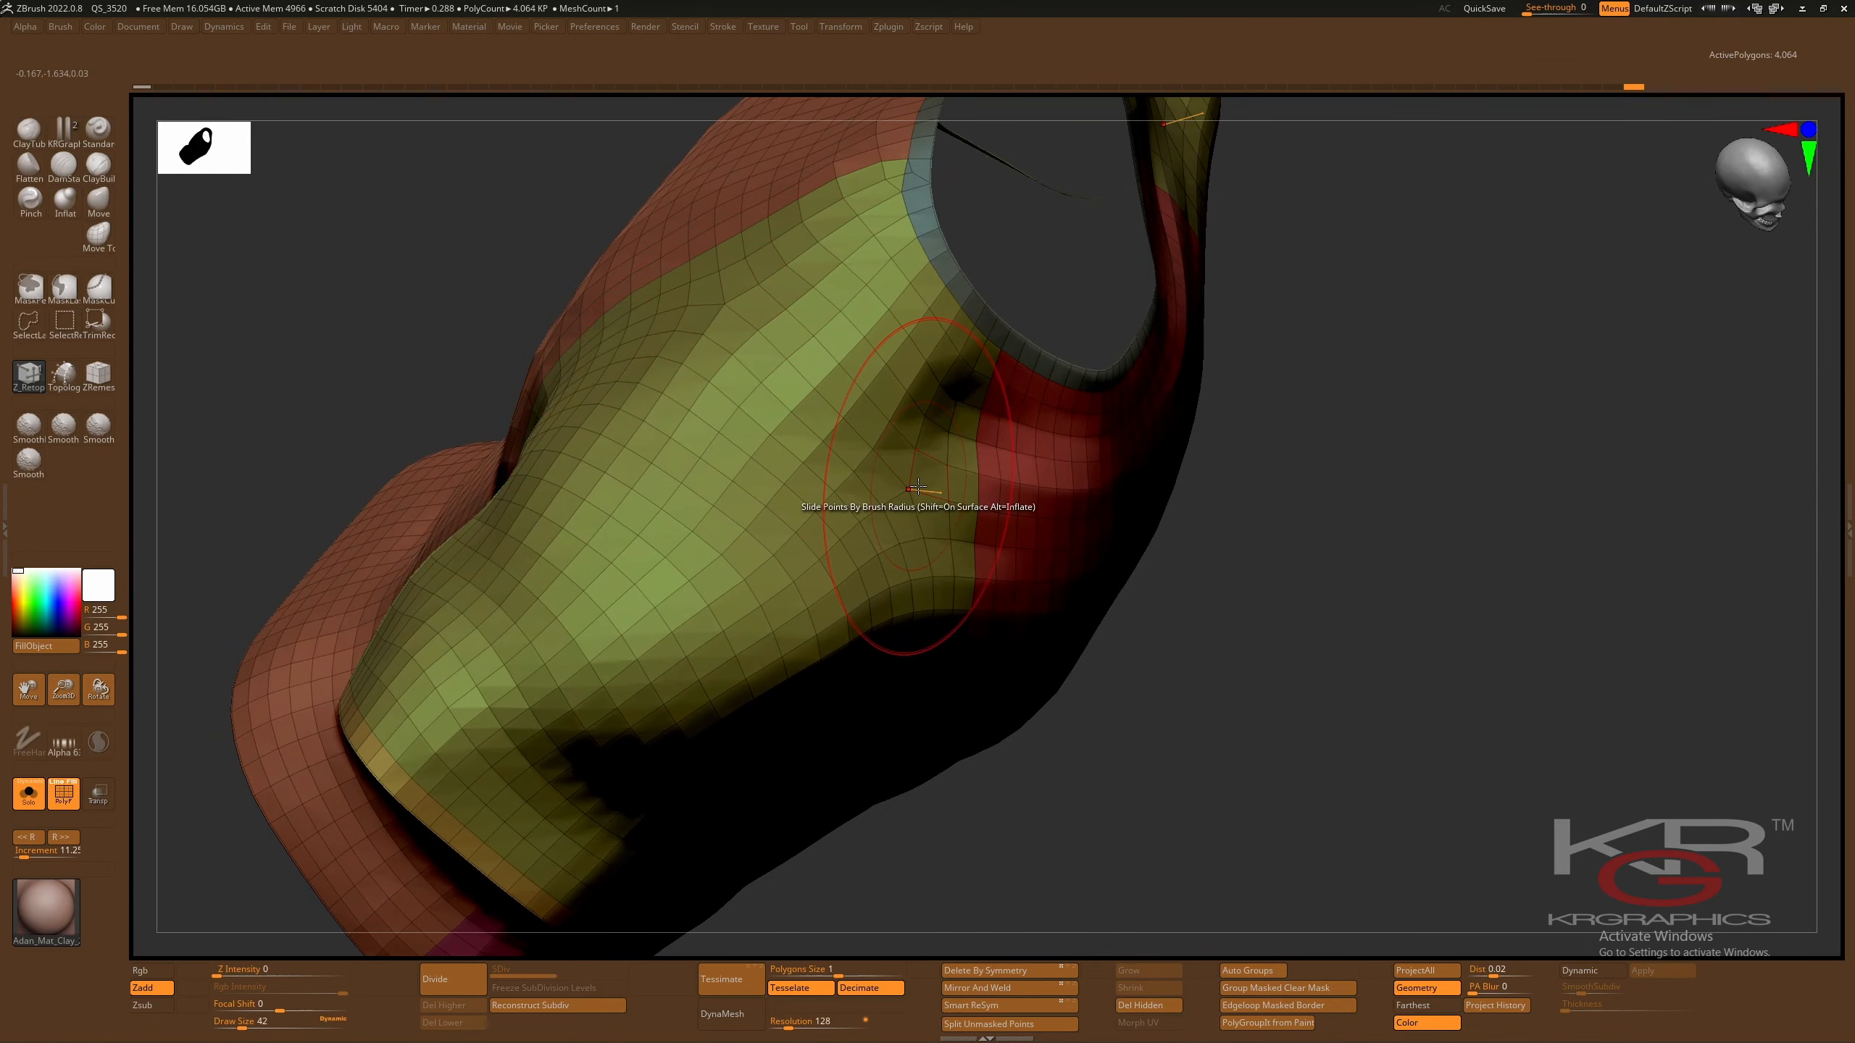
key("space")
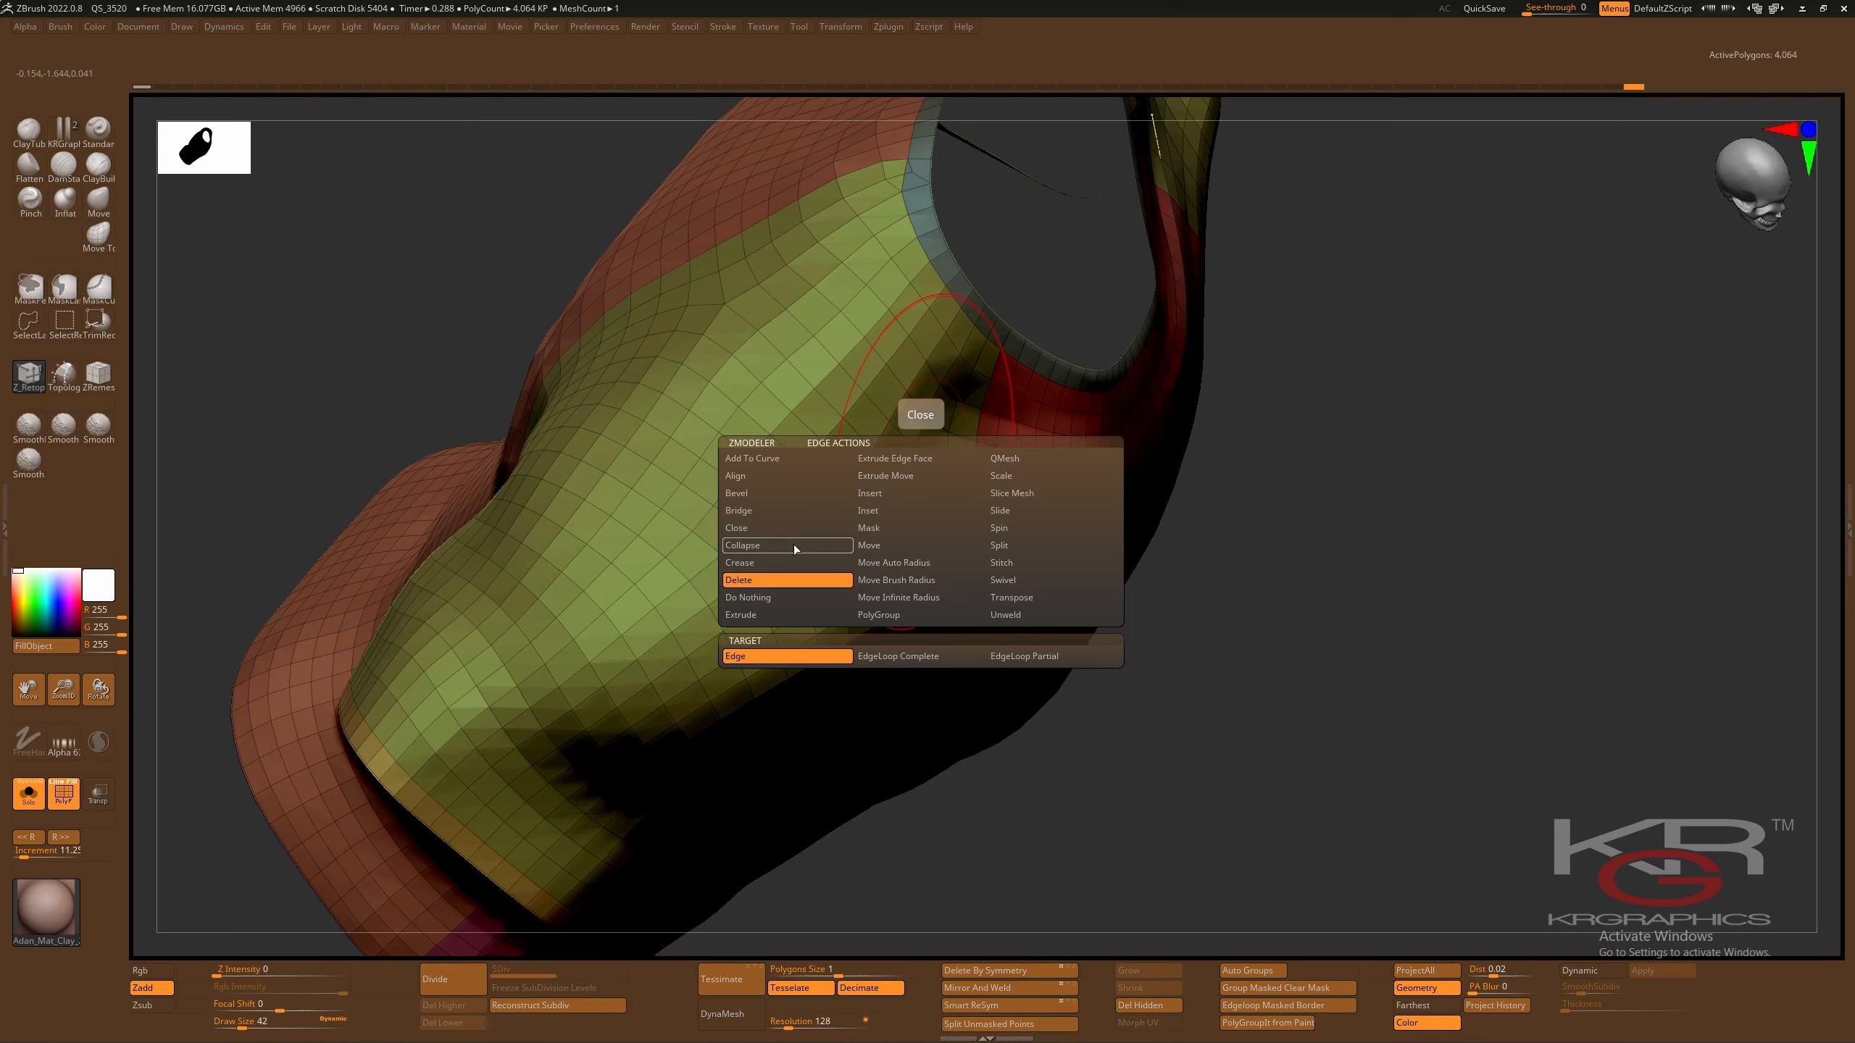
left_click(768, 562)
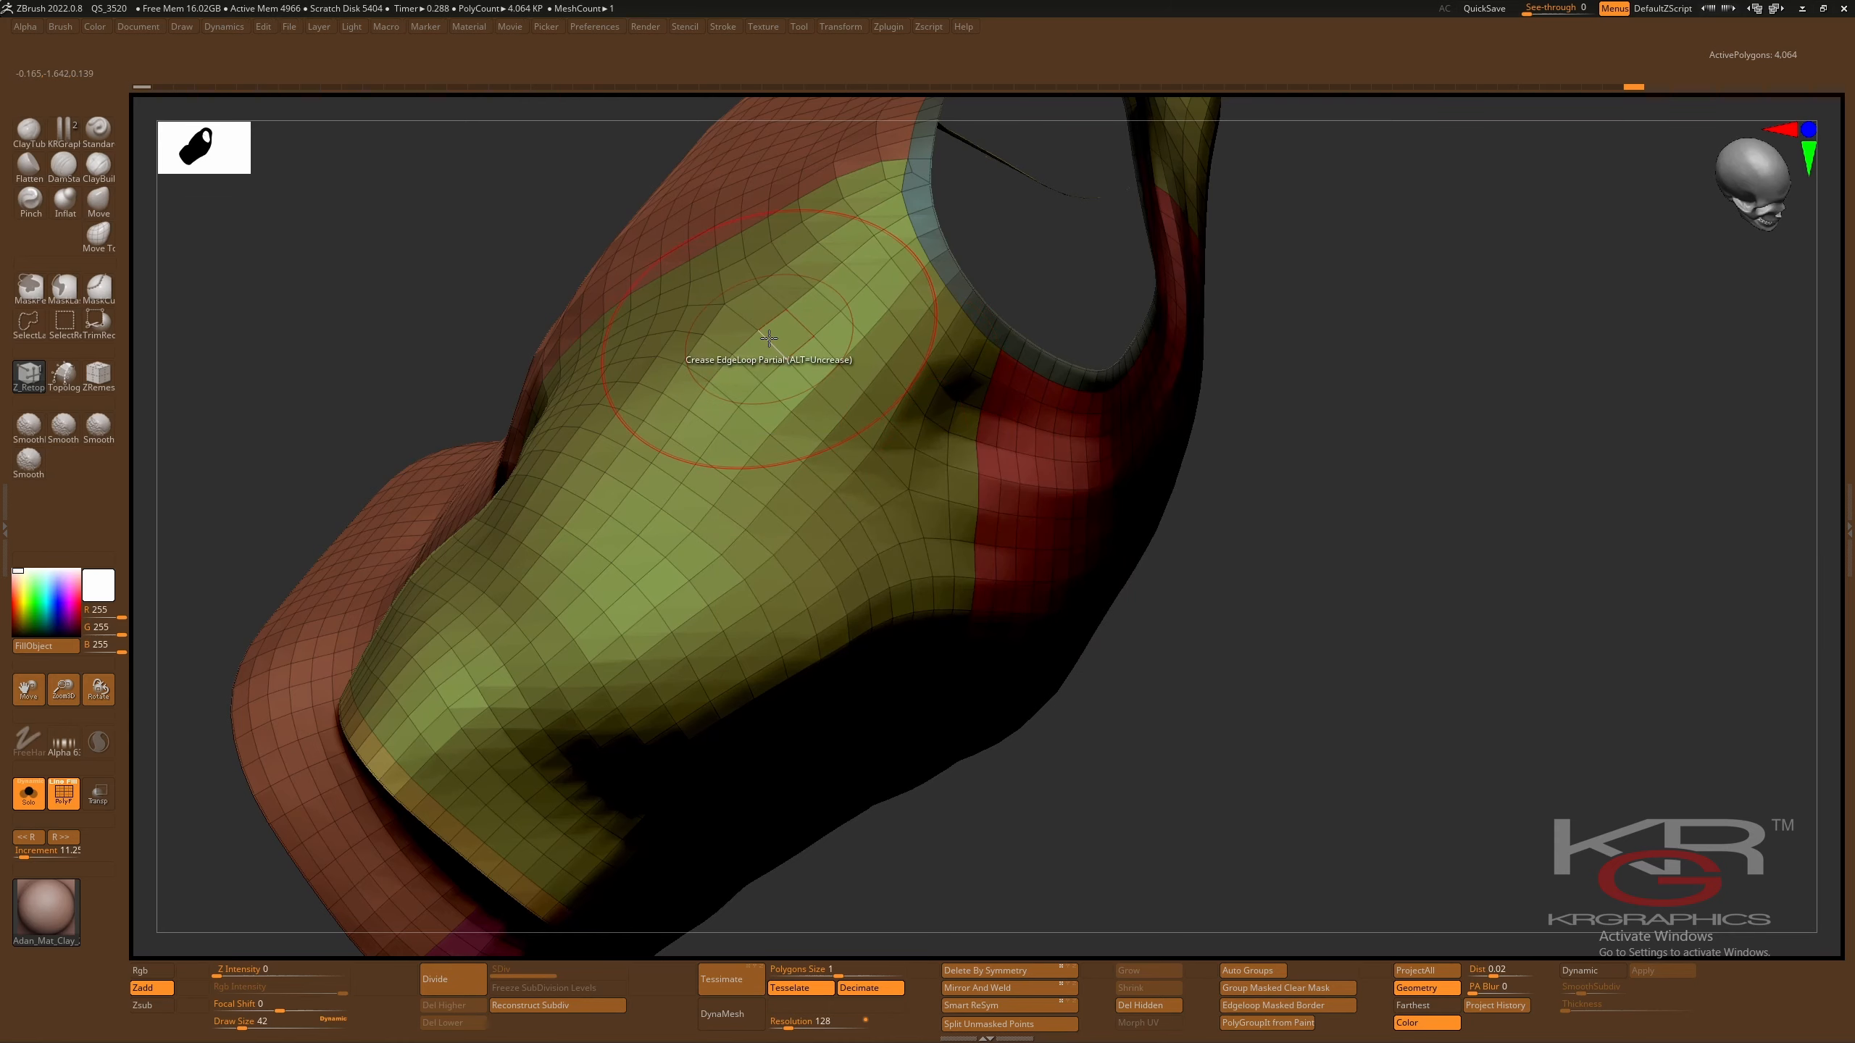
left_click(899, 385)
left_click_drag(1240, 582, 1022, 555)
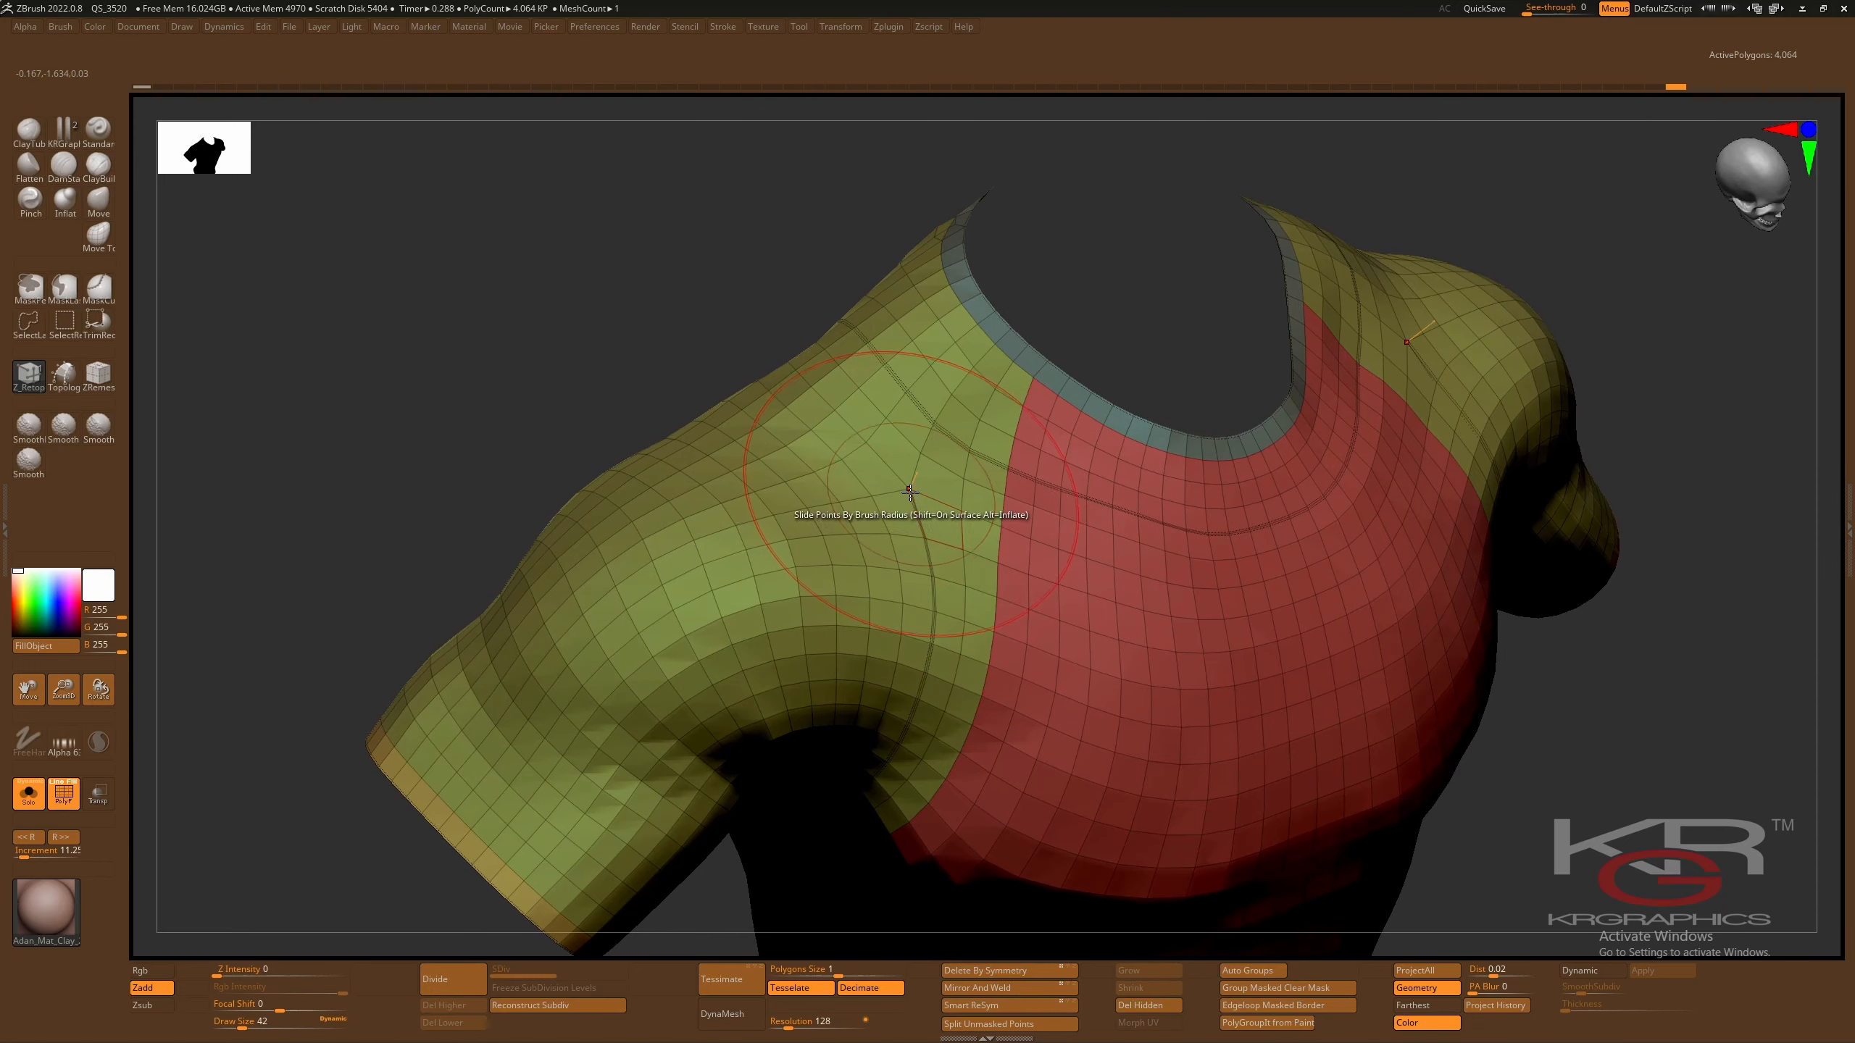
left_click_drag(665, 398, 596, 345)
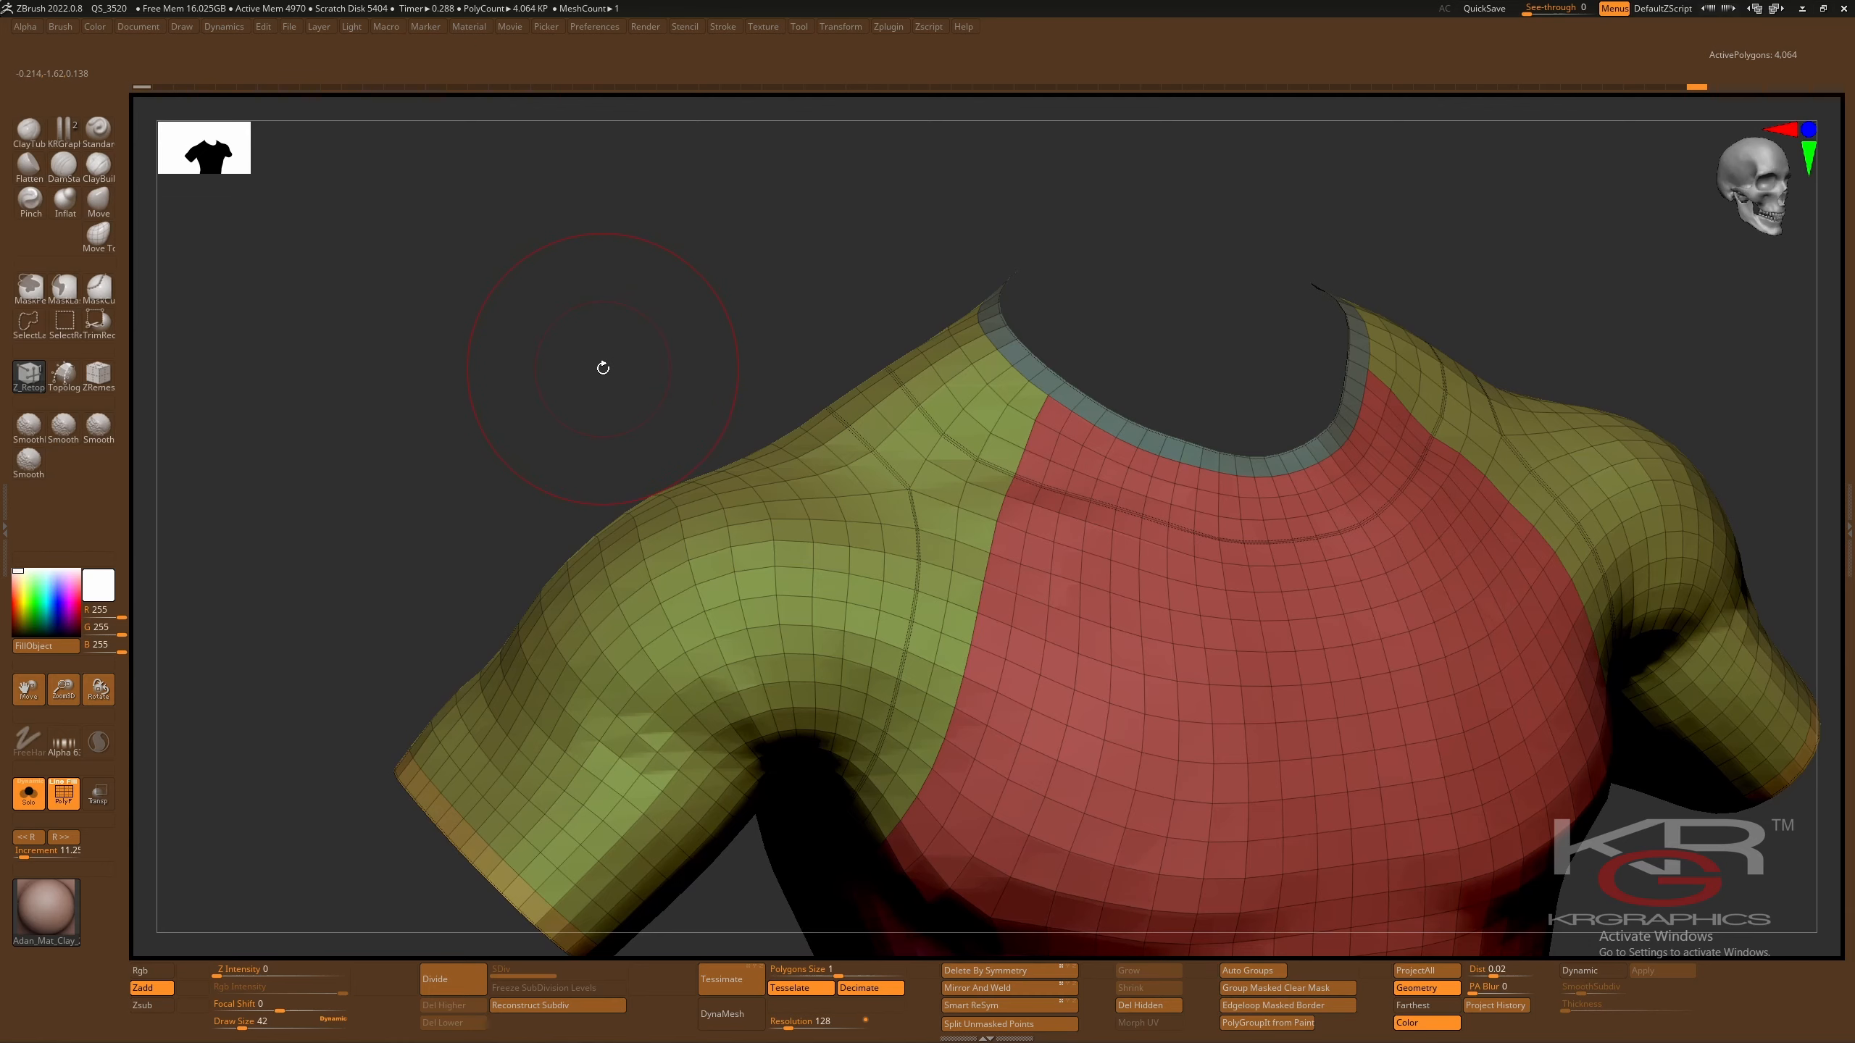
- Draw a ZRemesher guide curve beneath the pectorals, from the armpit across the front of the shirt
key("f")
key("f")
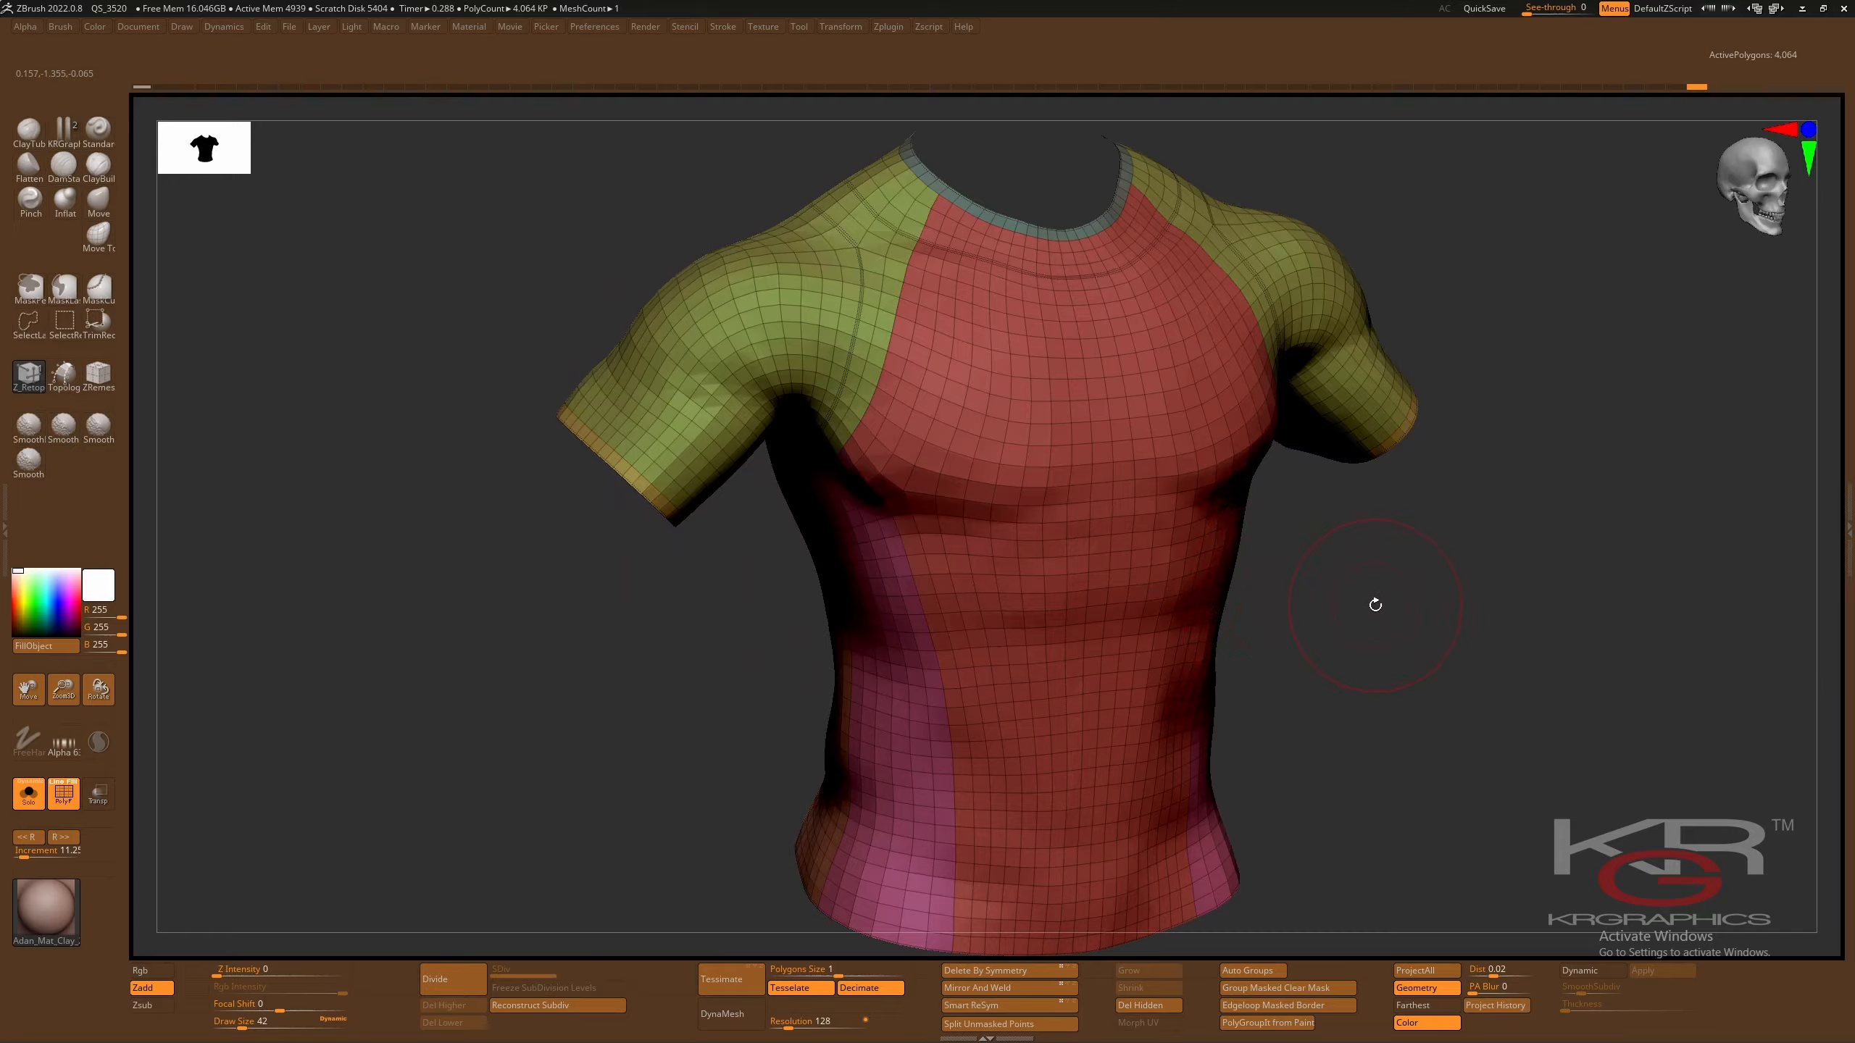
left_click_drag(1390, 591, 1378, 683, "alt")
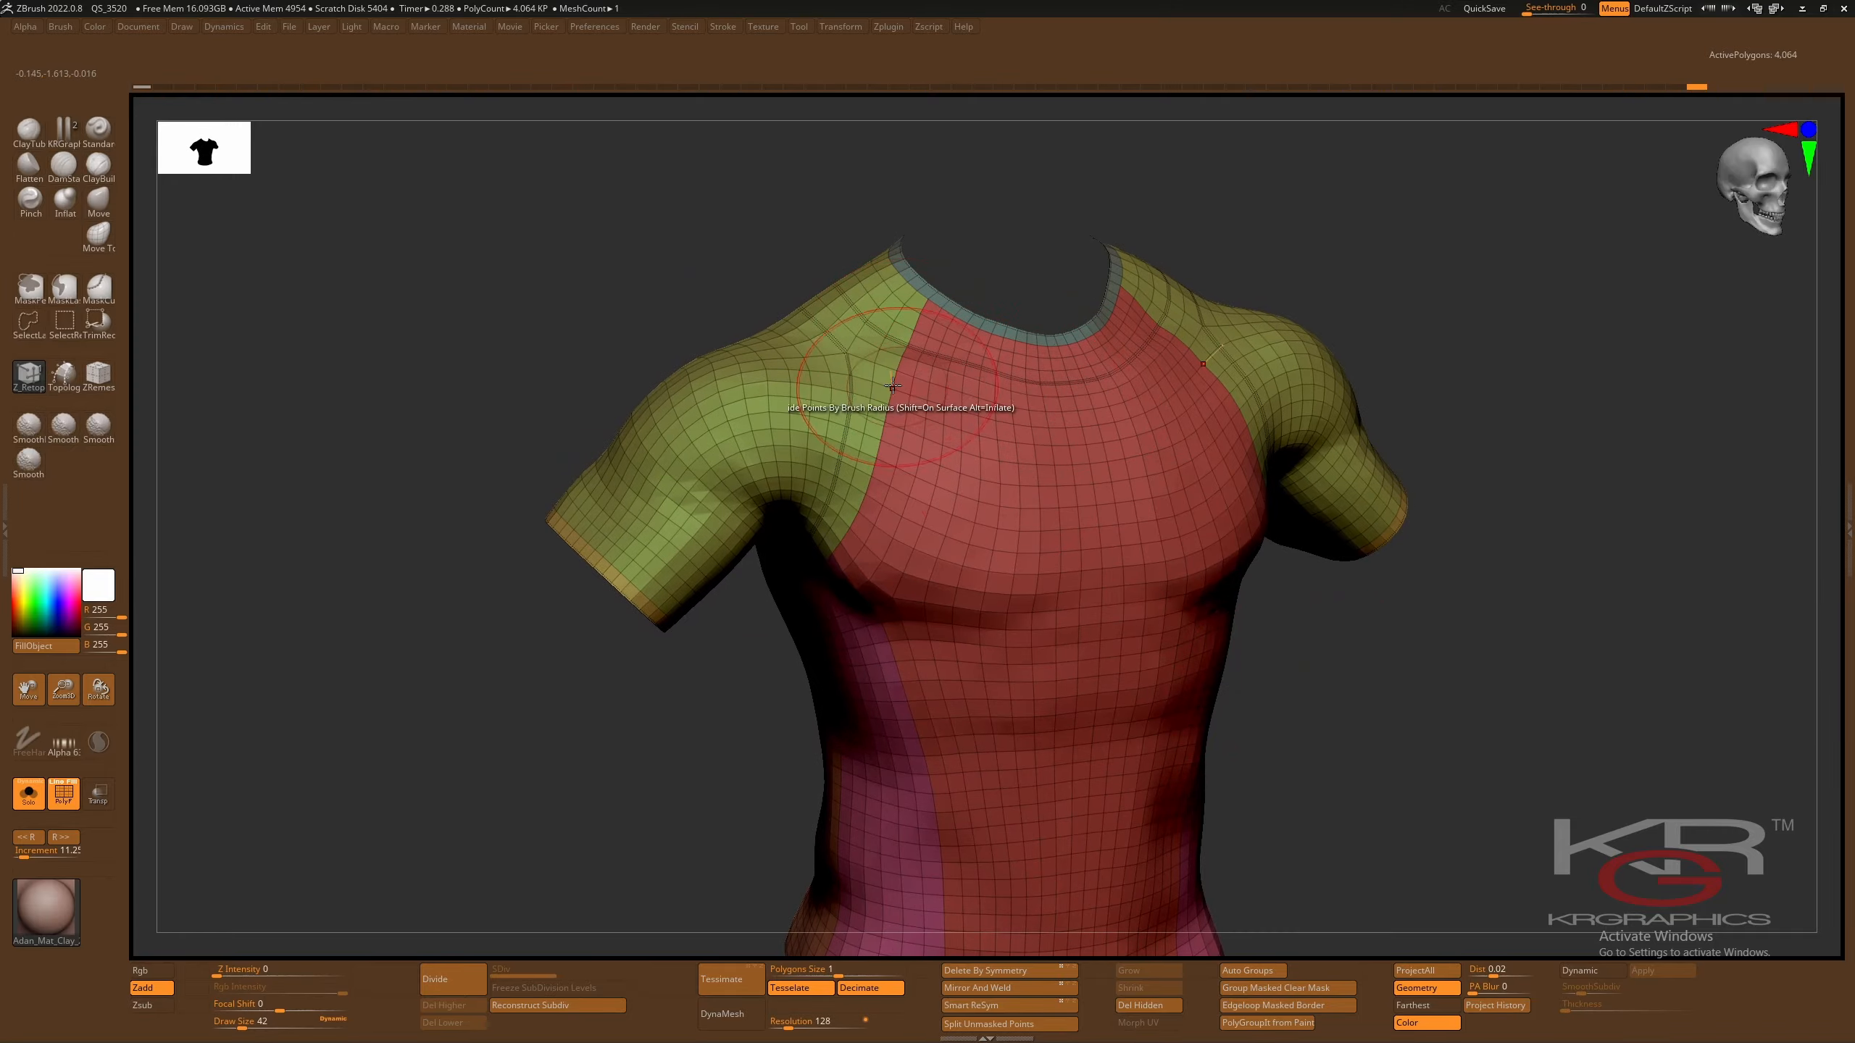
left_click_drag(1379, 704, 1394, 696)
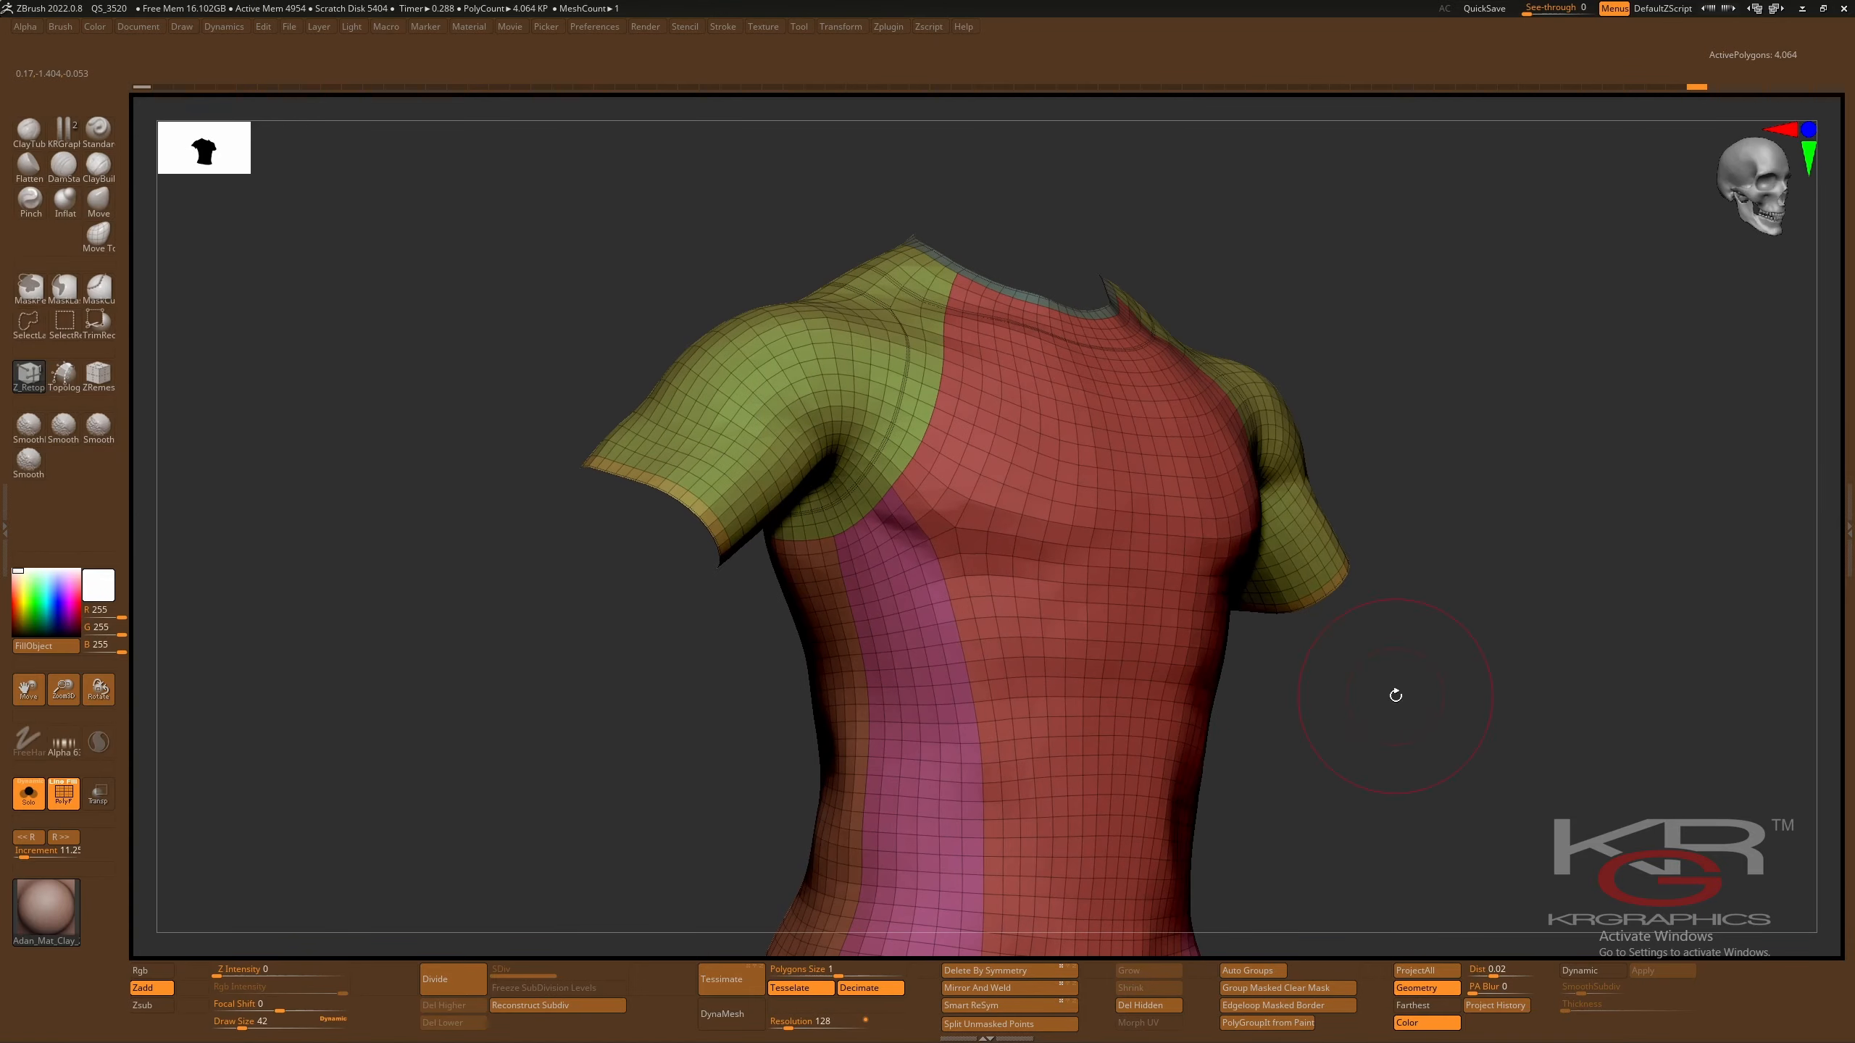
left_click(108, 381)
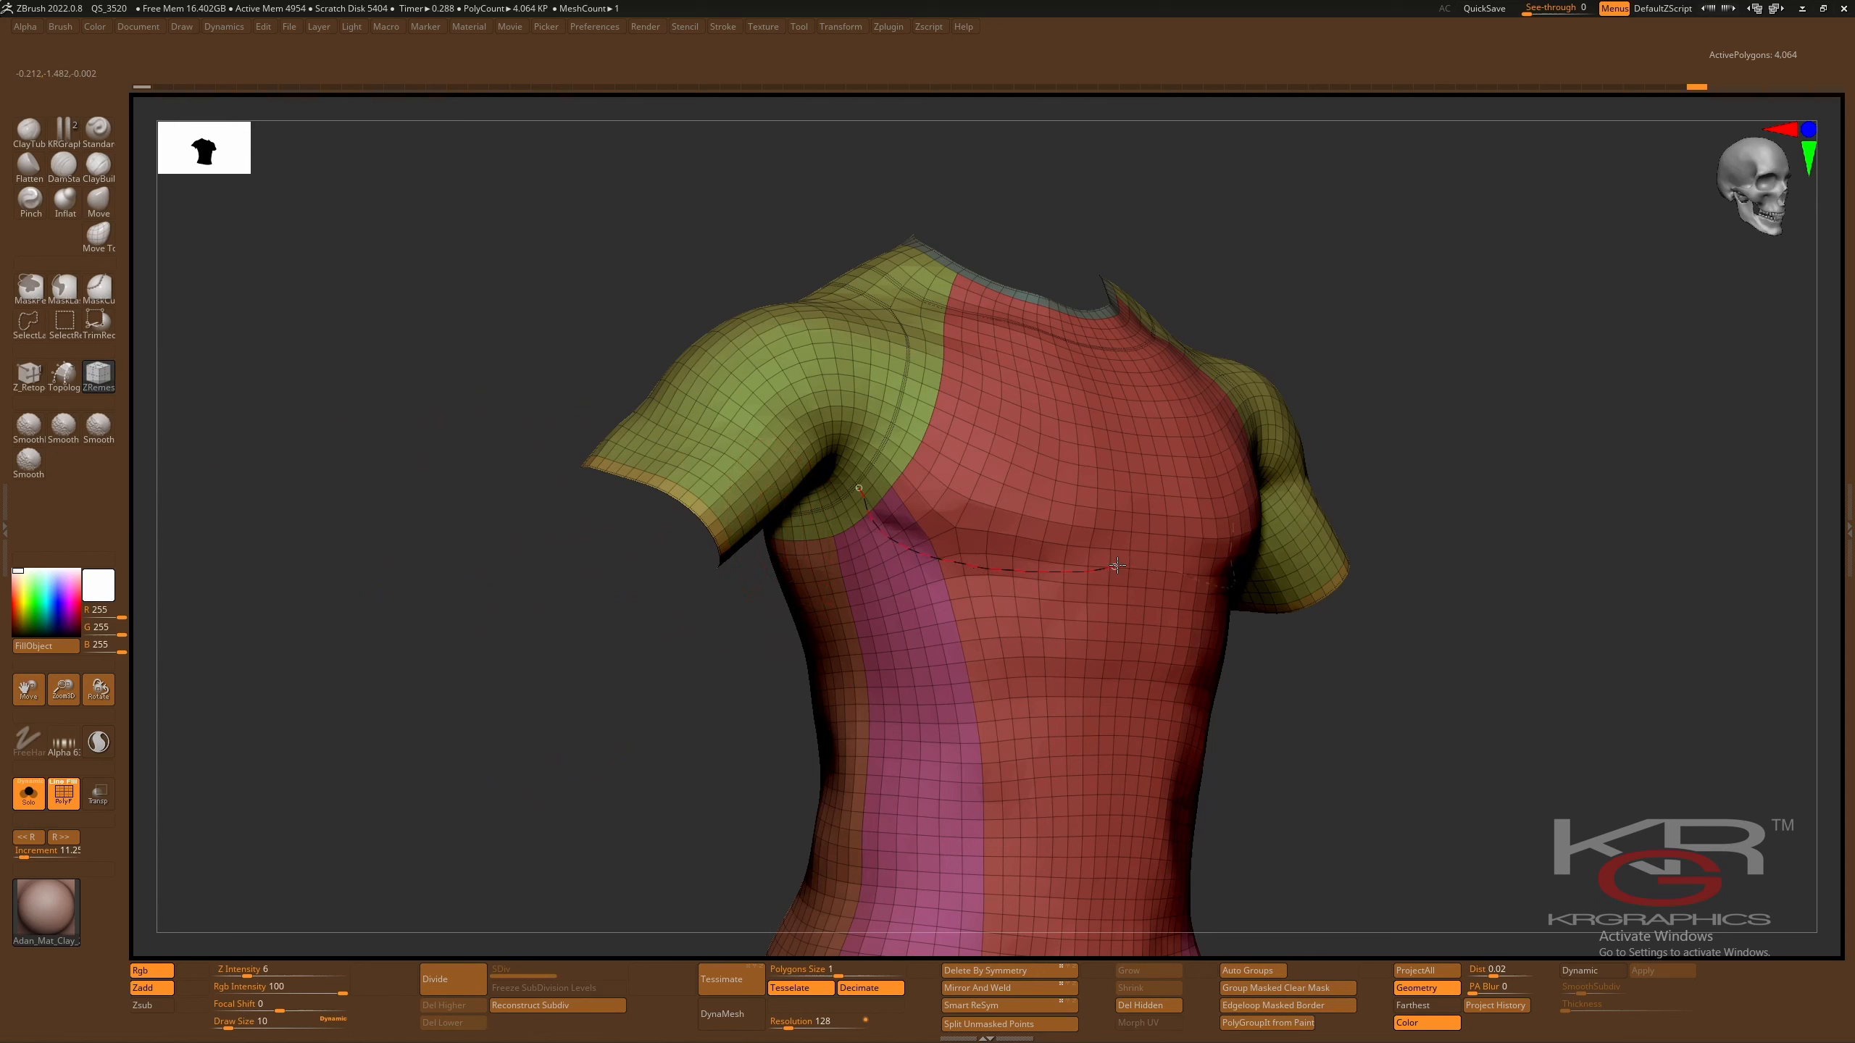
key("ctrl+z")
- Set ZRemesher to half the polygon count and remesh the shirt
left_click(798, 28)
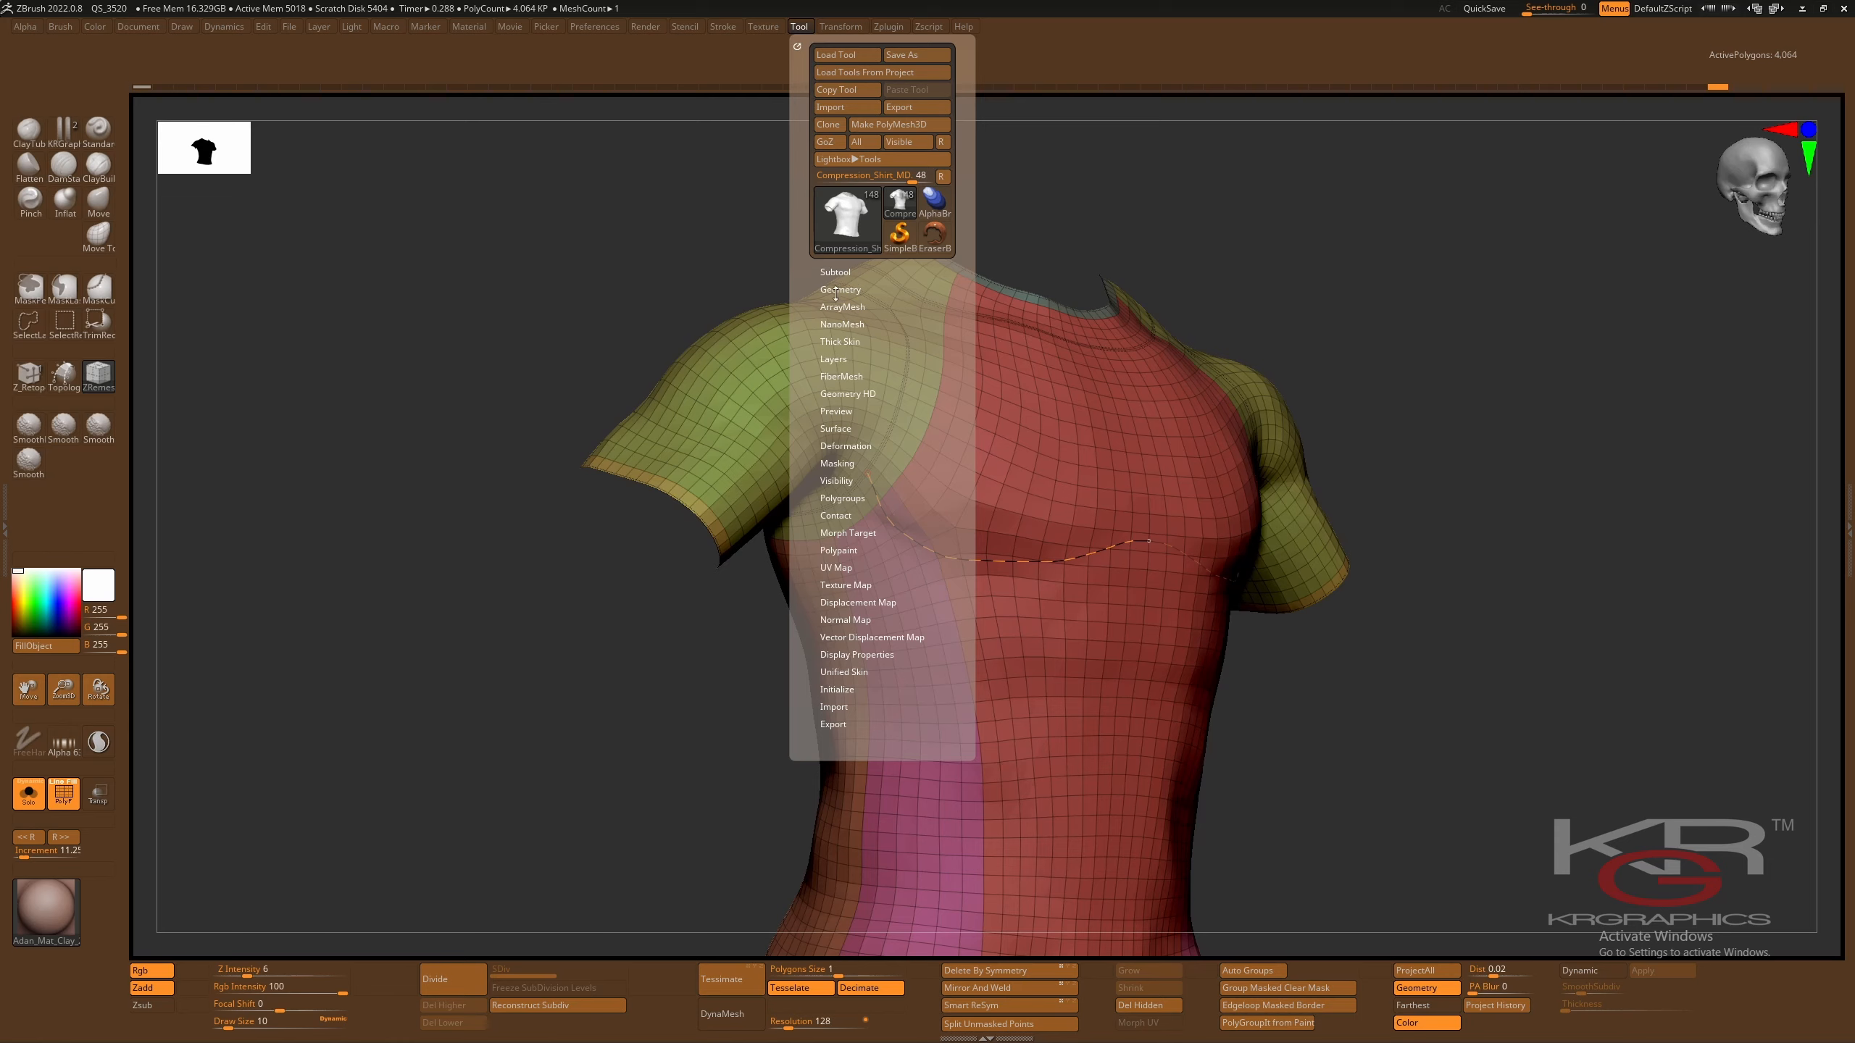
left_click(836, 290)
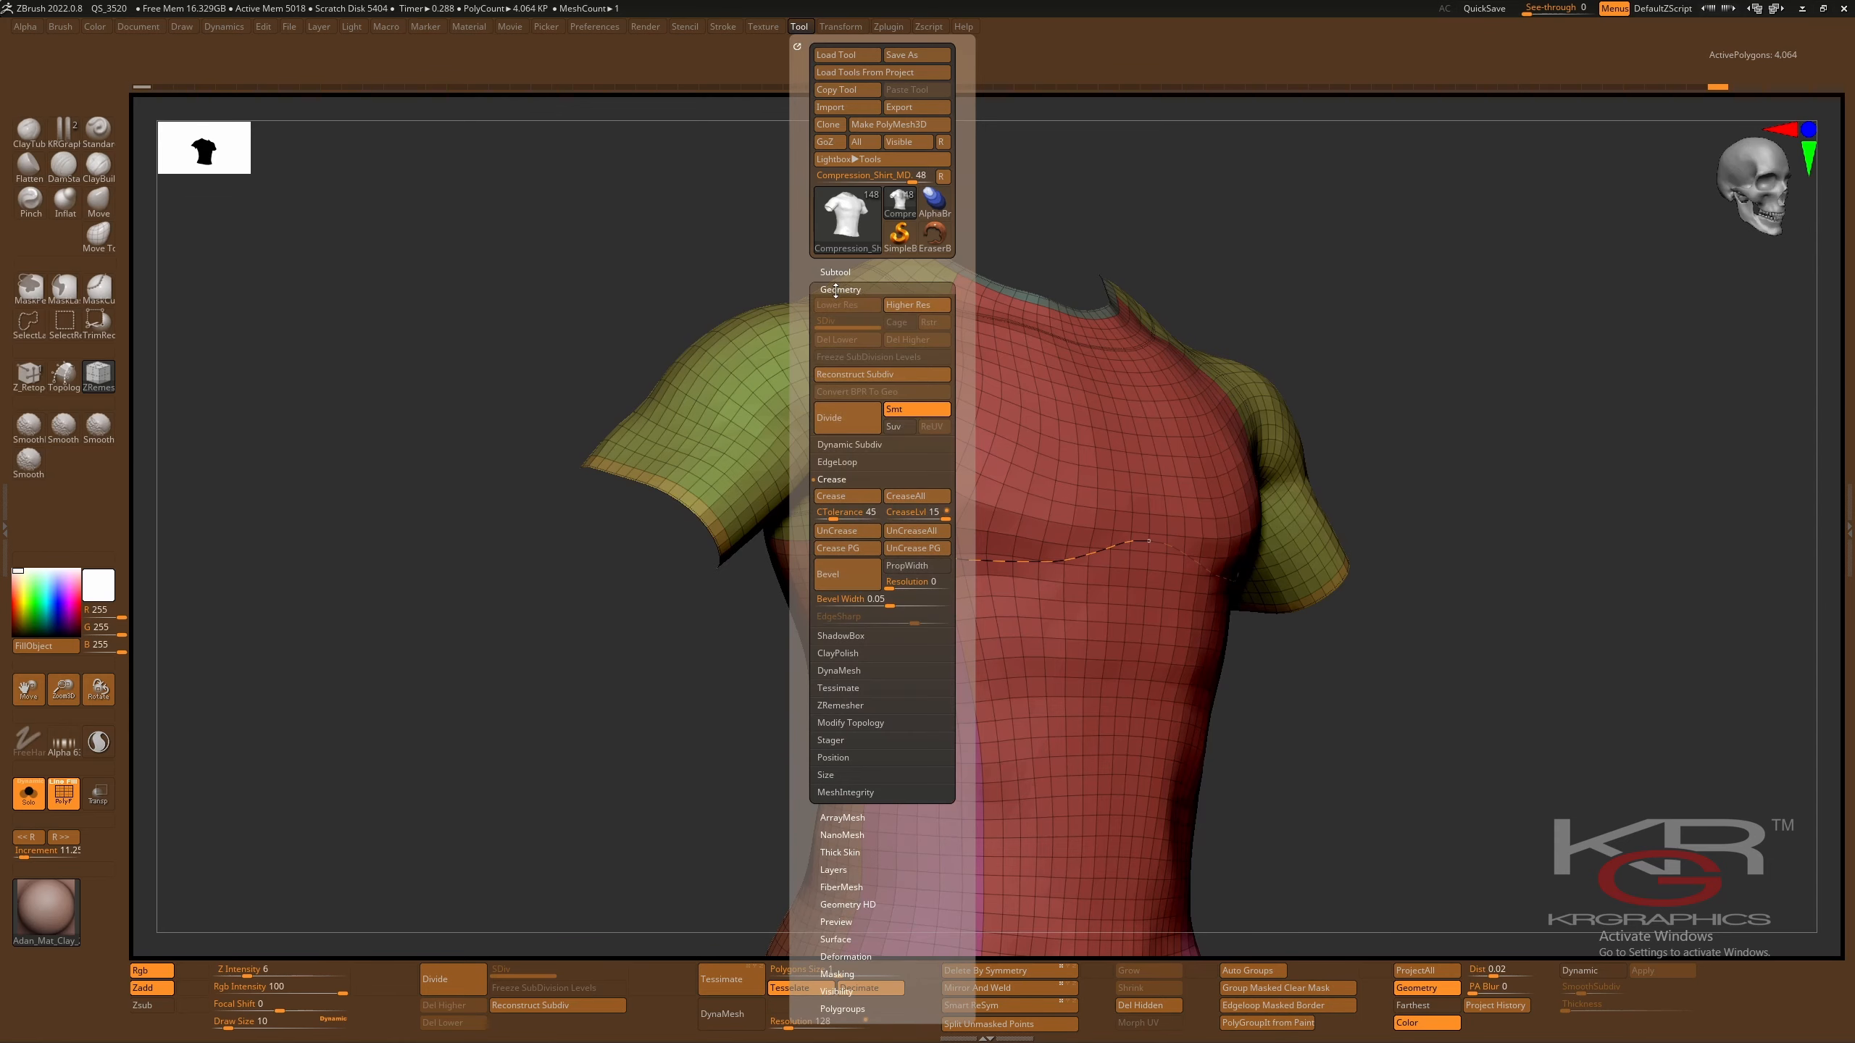
left_click(841, 708)
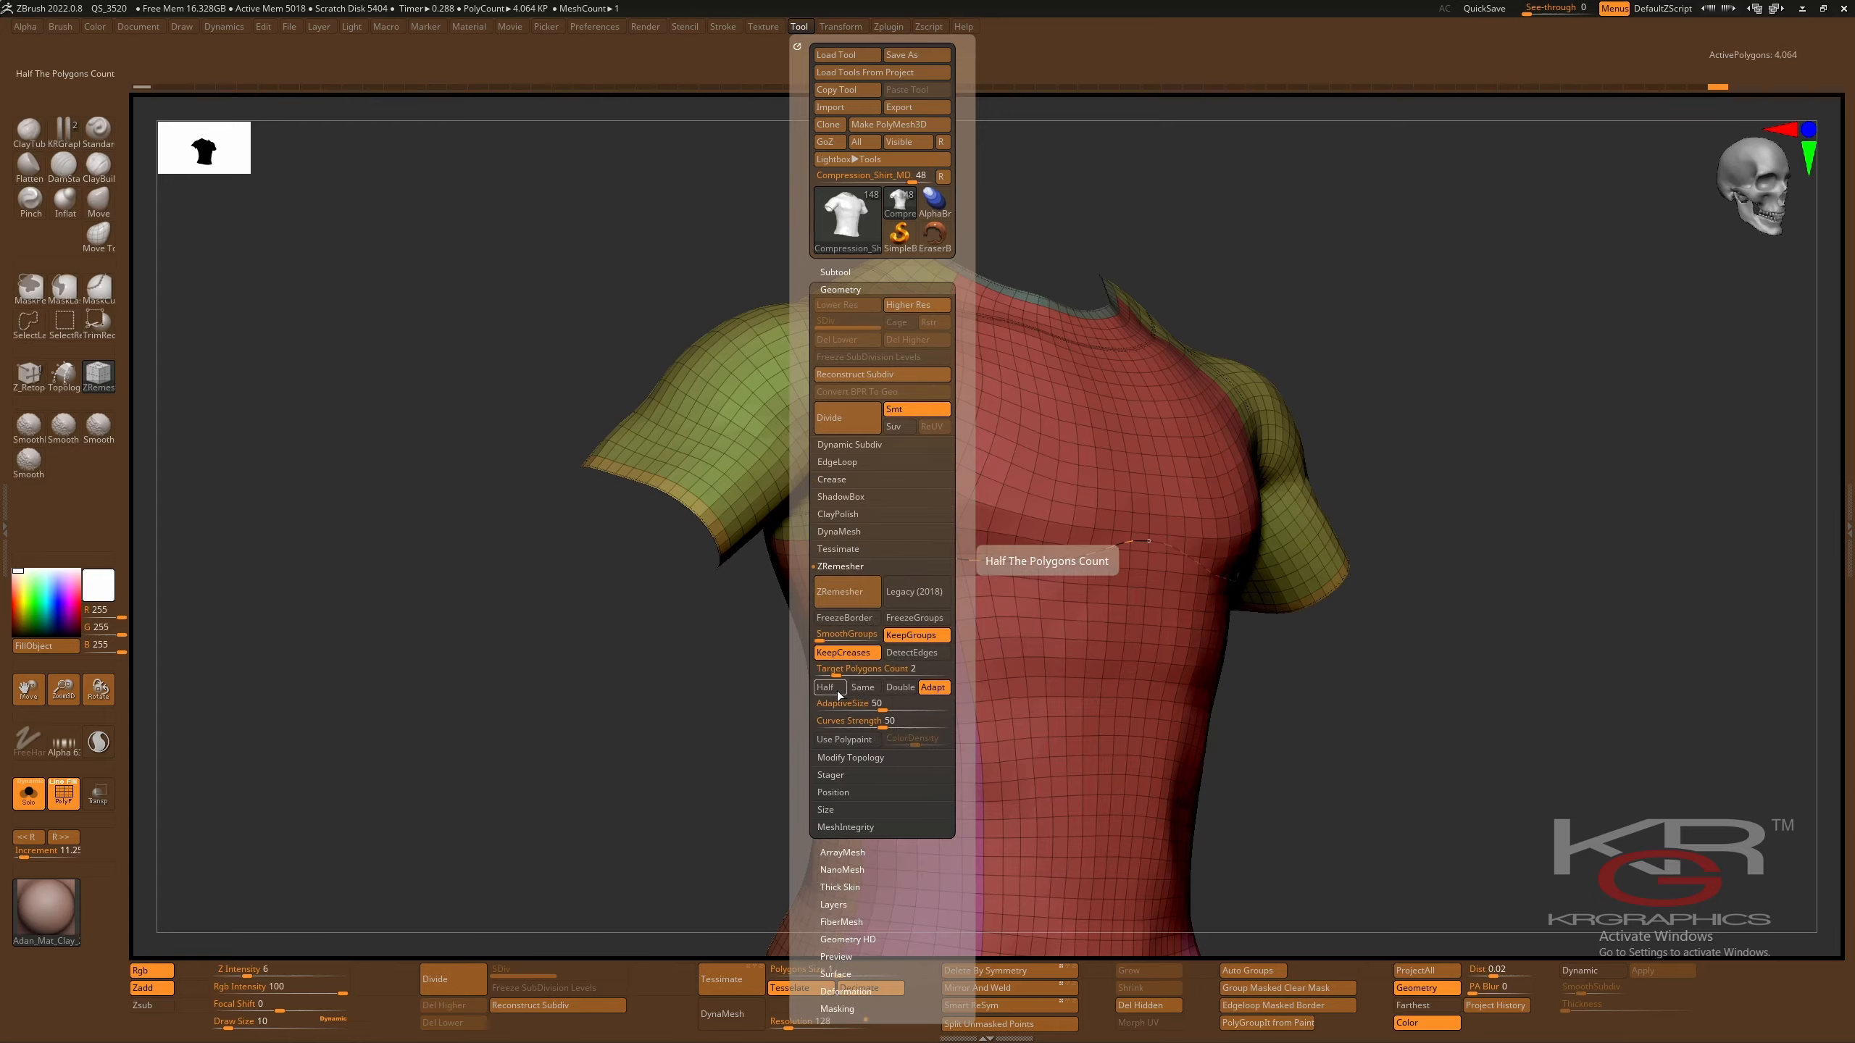
left_click(839, 694)
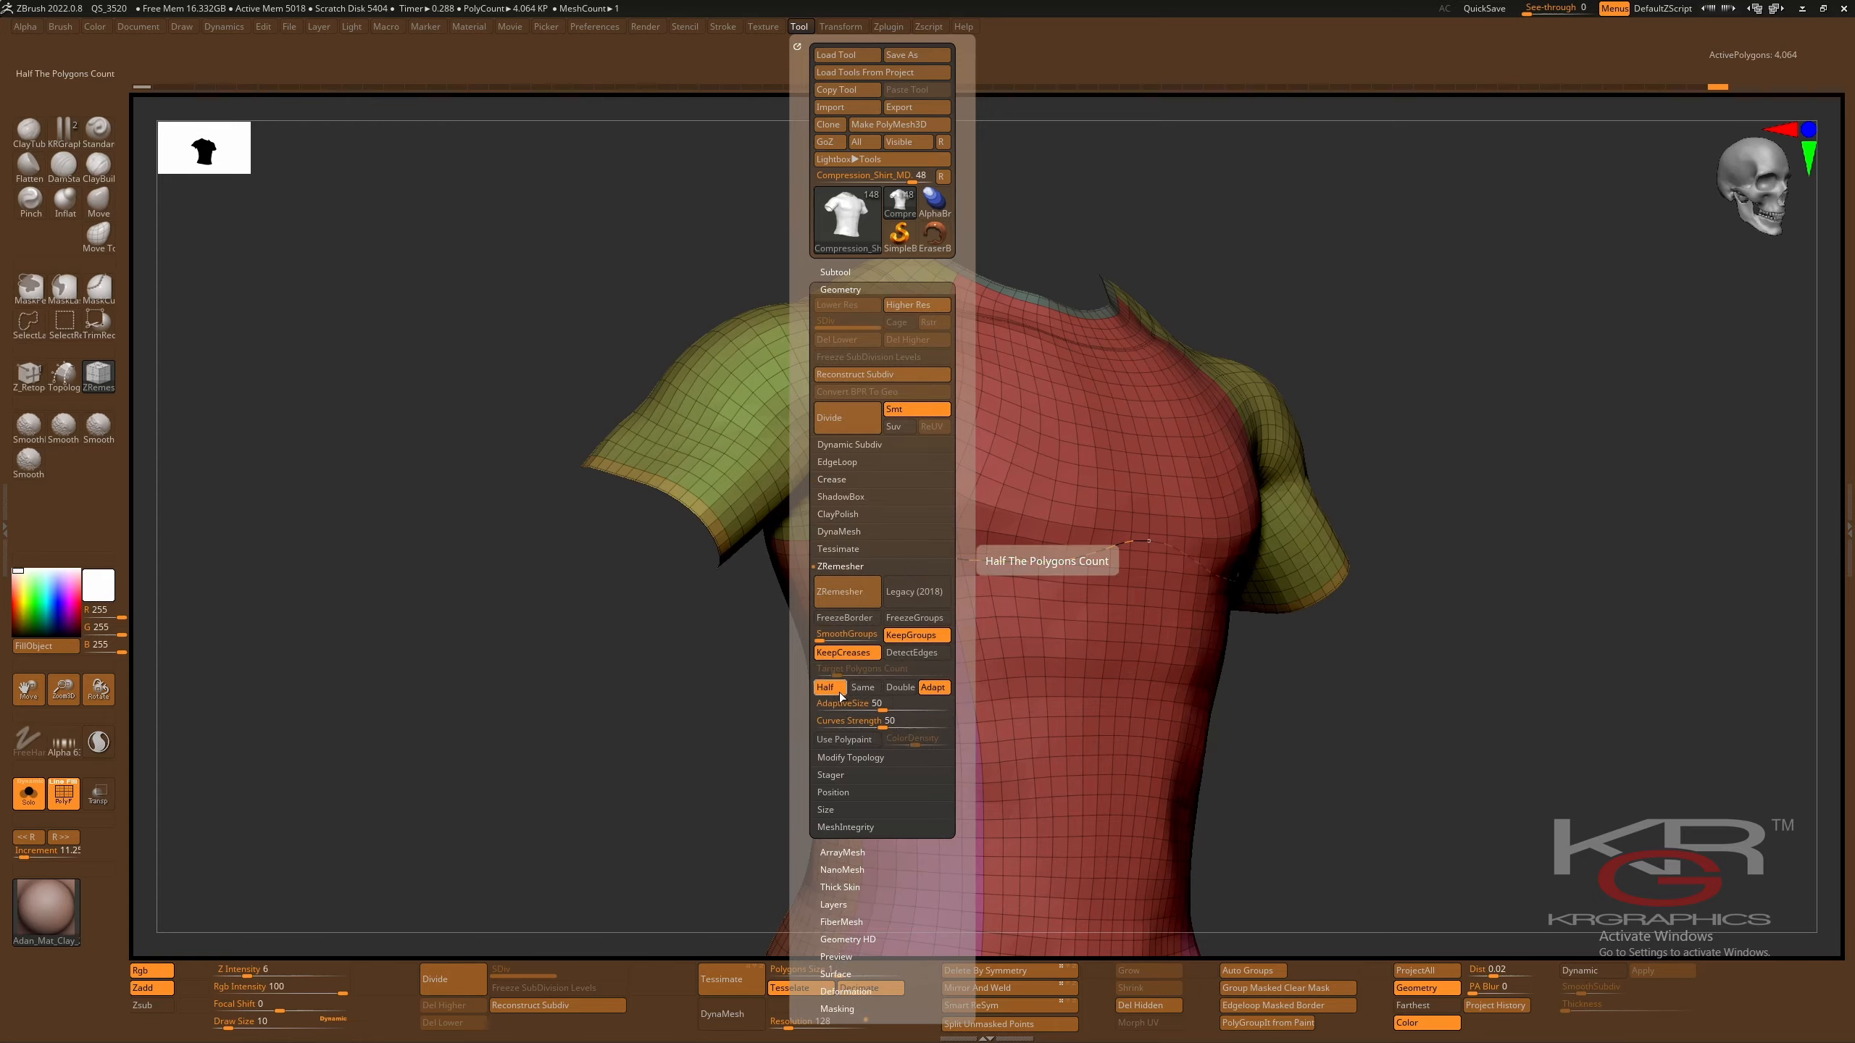
left_click(841, 593)
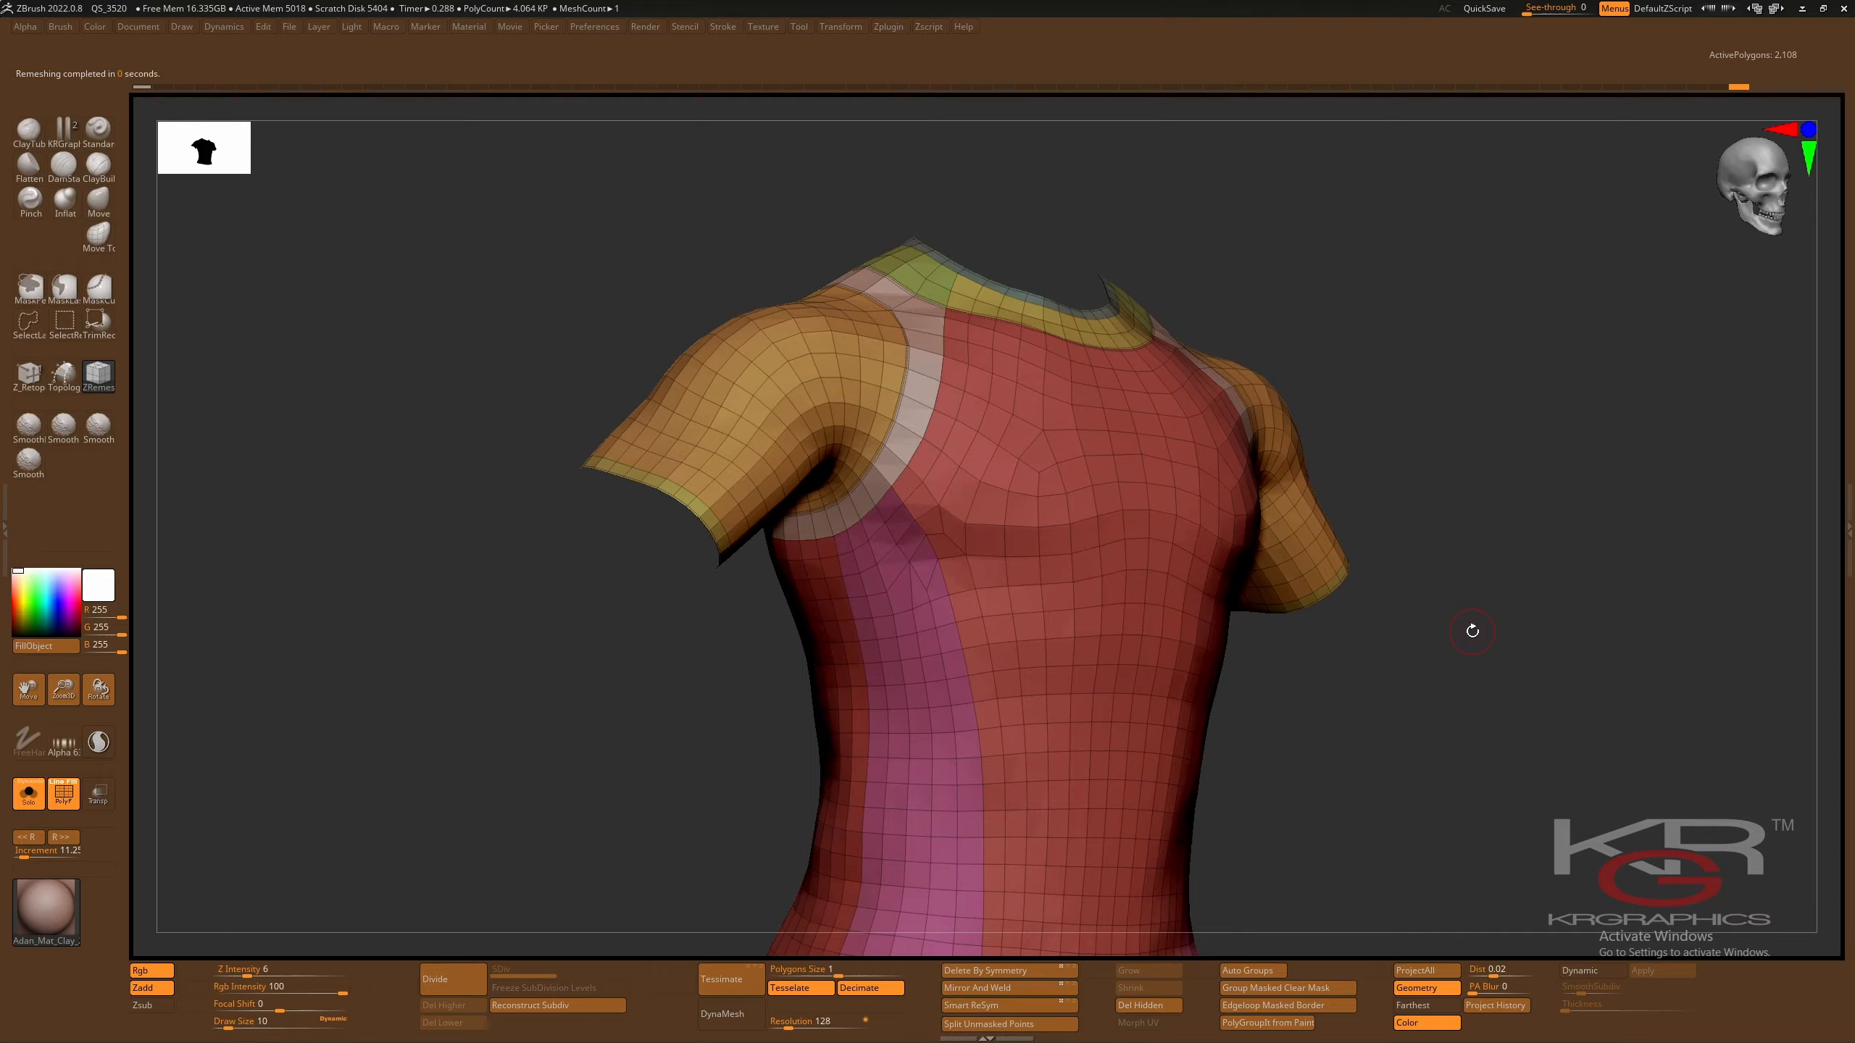
- Undo the remesh and rerun ZRemesher on the shirt without the chest guide curve, checking the topology on the back
key("ctrl+z")
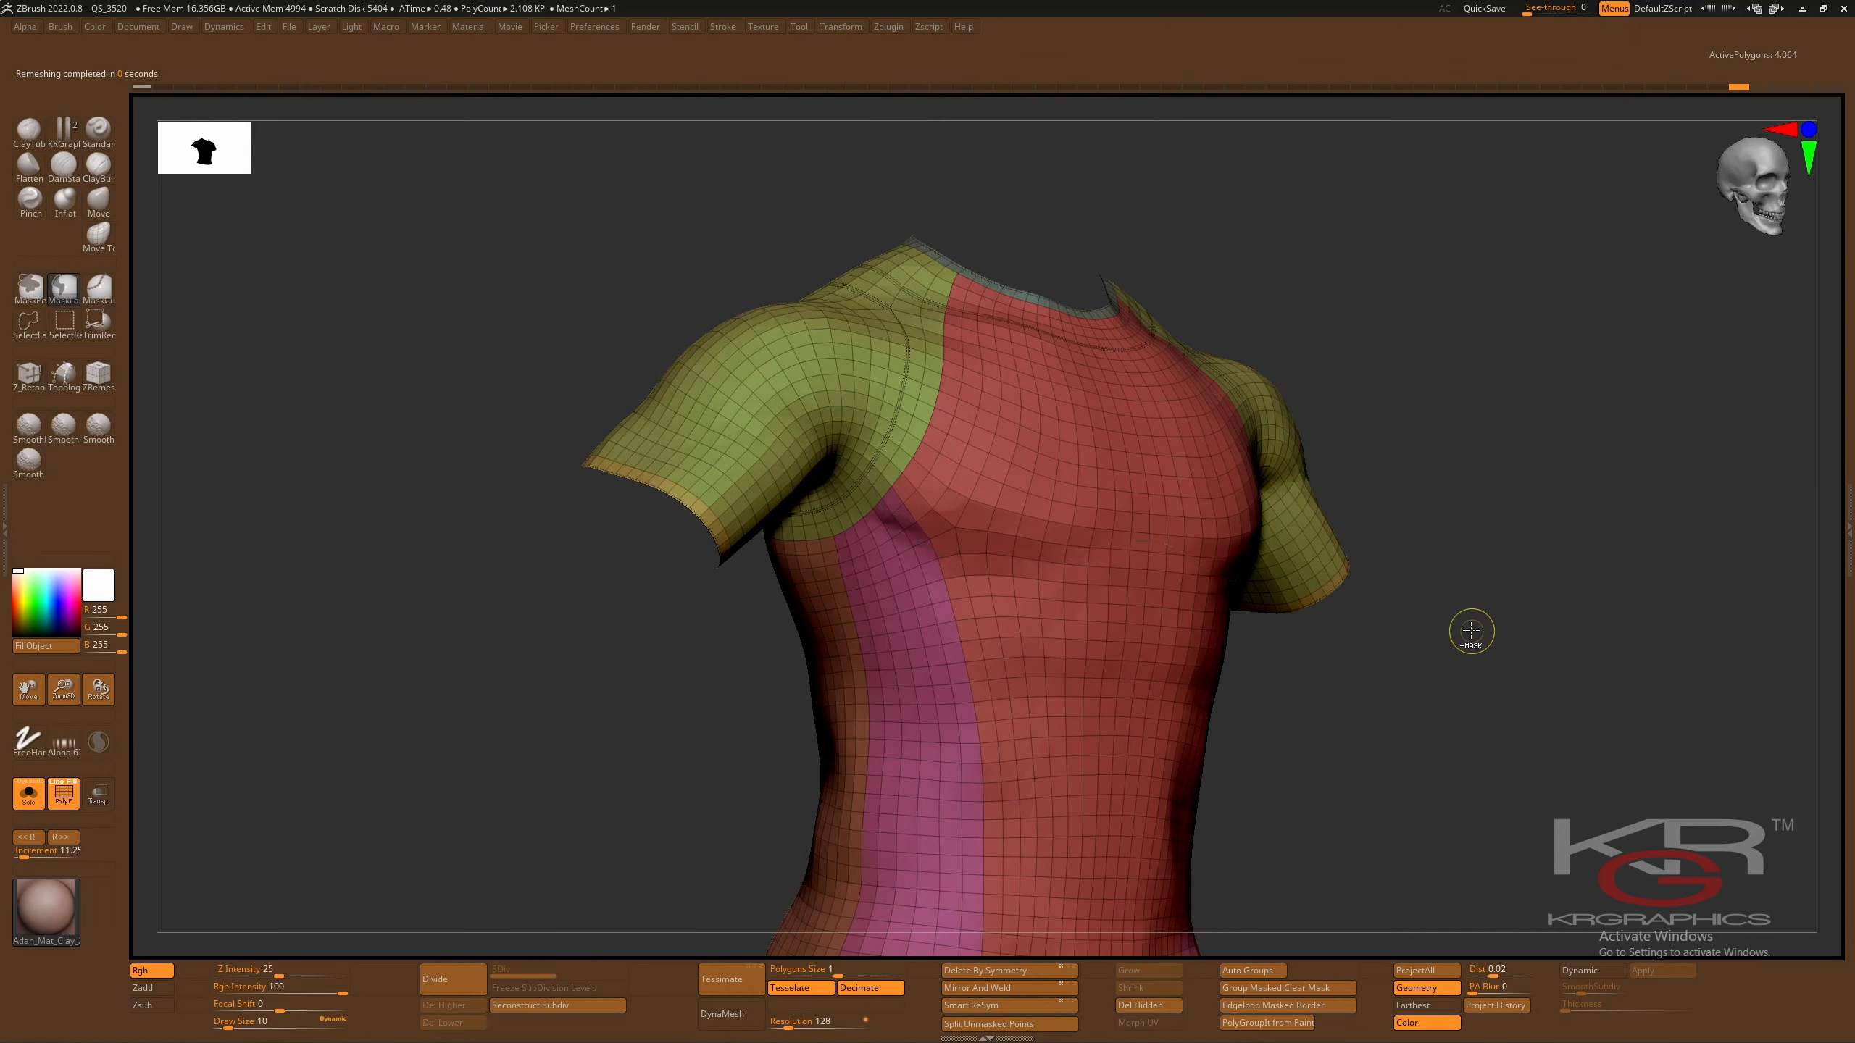
left_click(795, 29)
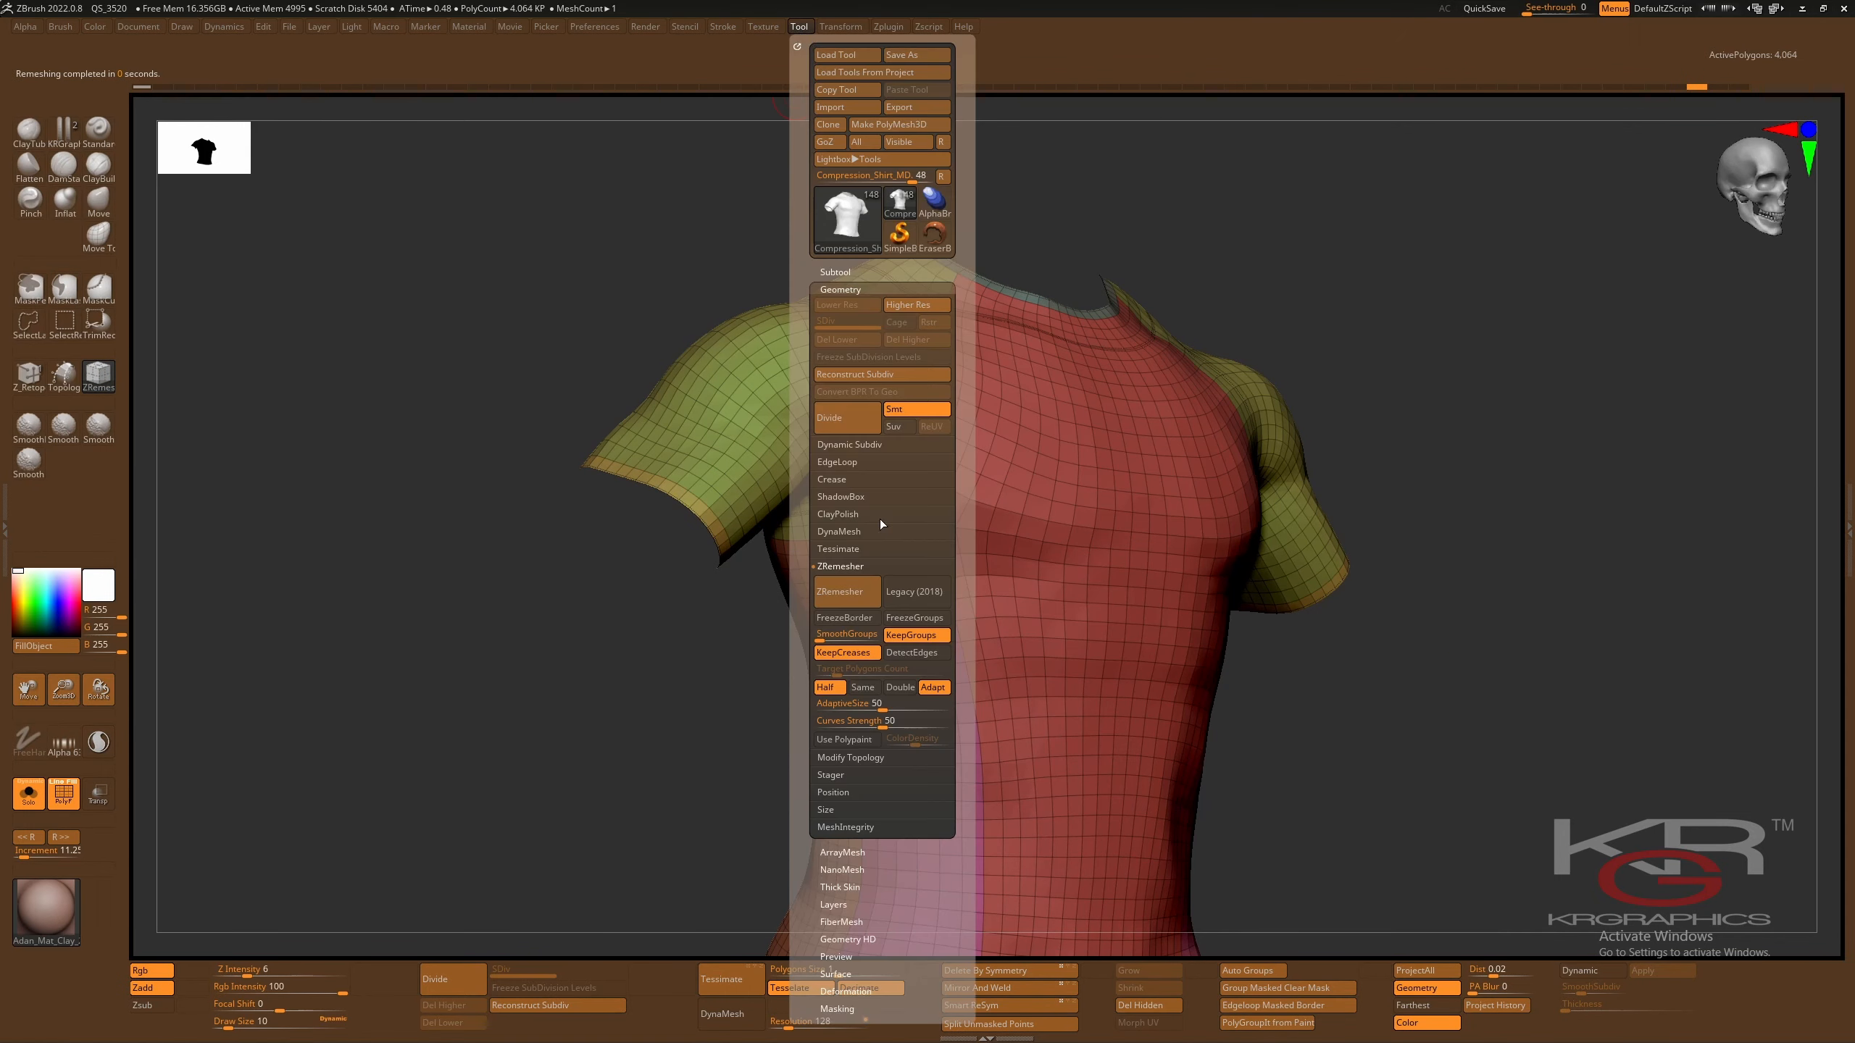
left_click(837, 598)
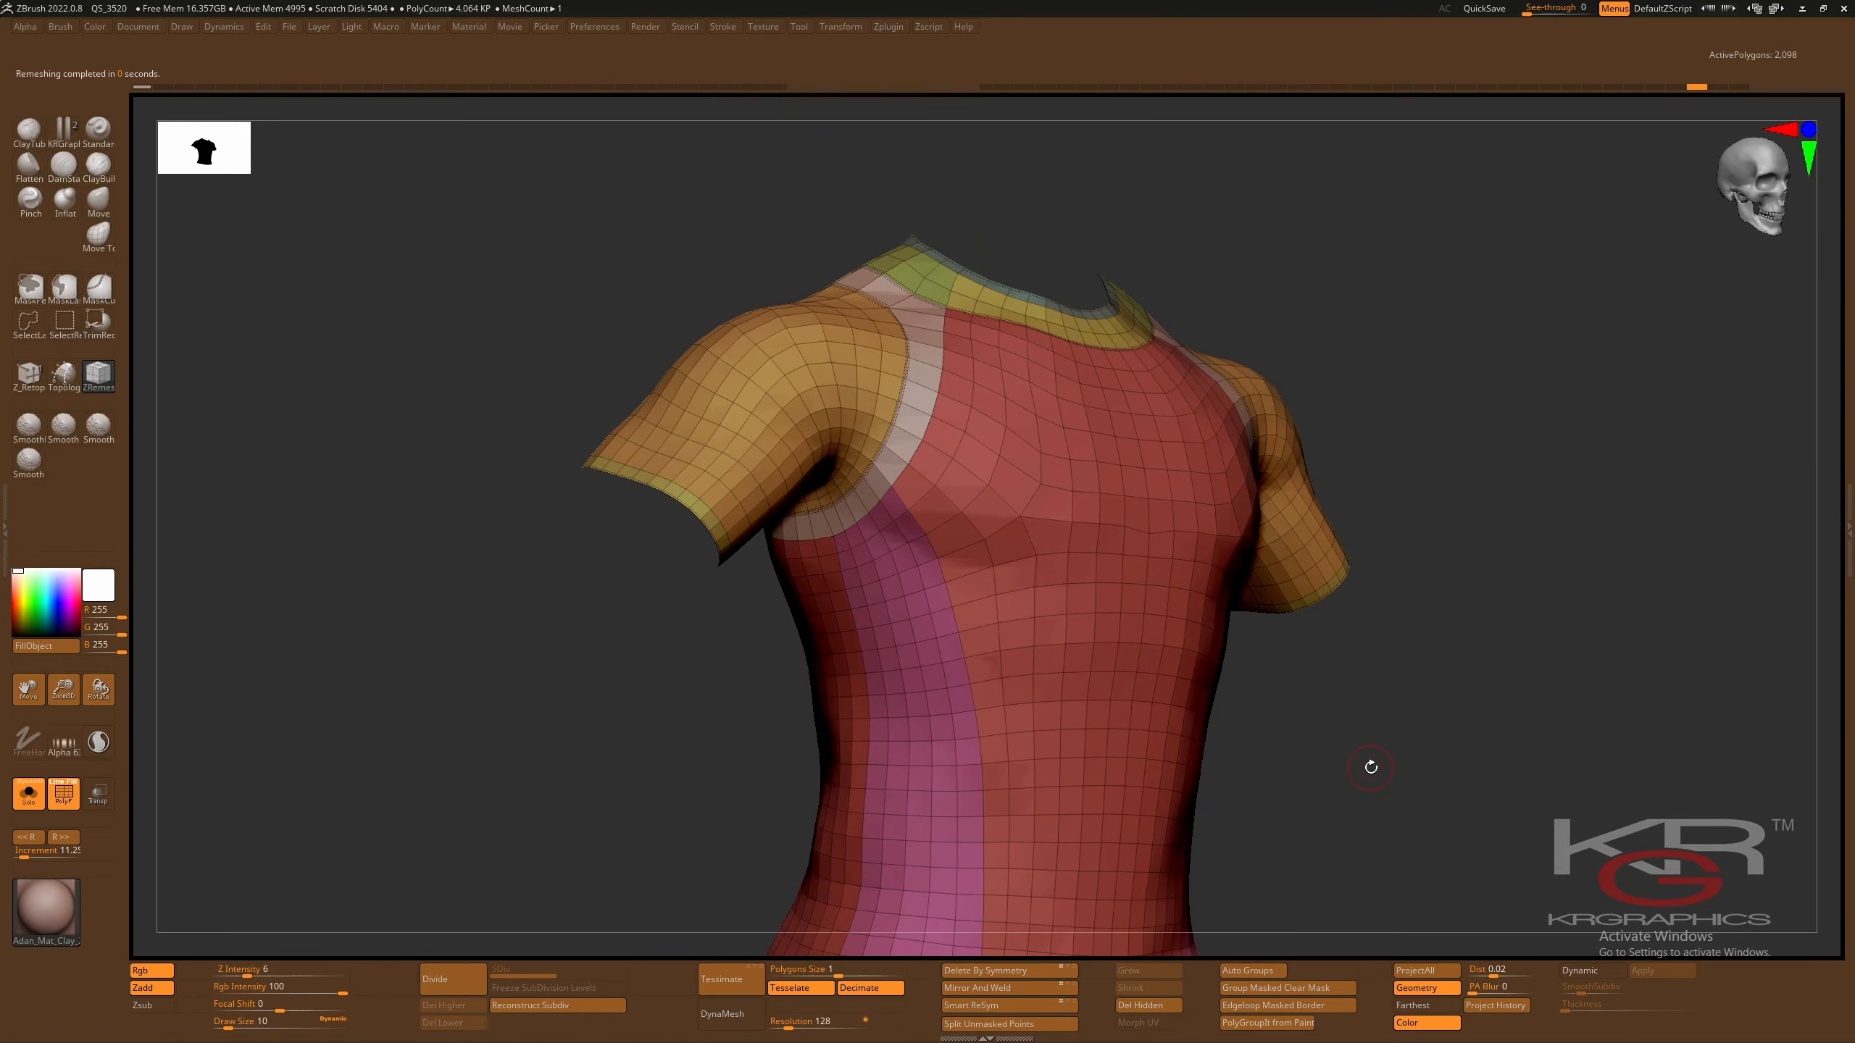
left_click_drag(1372, 761, 1259, 658)
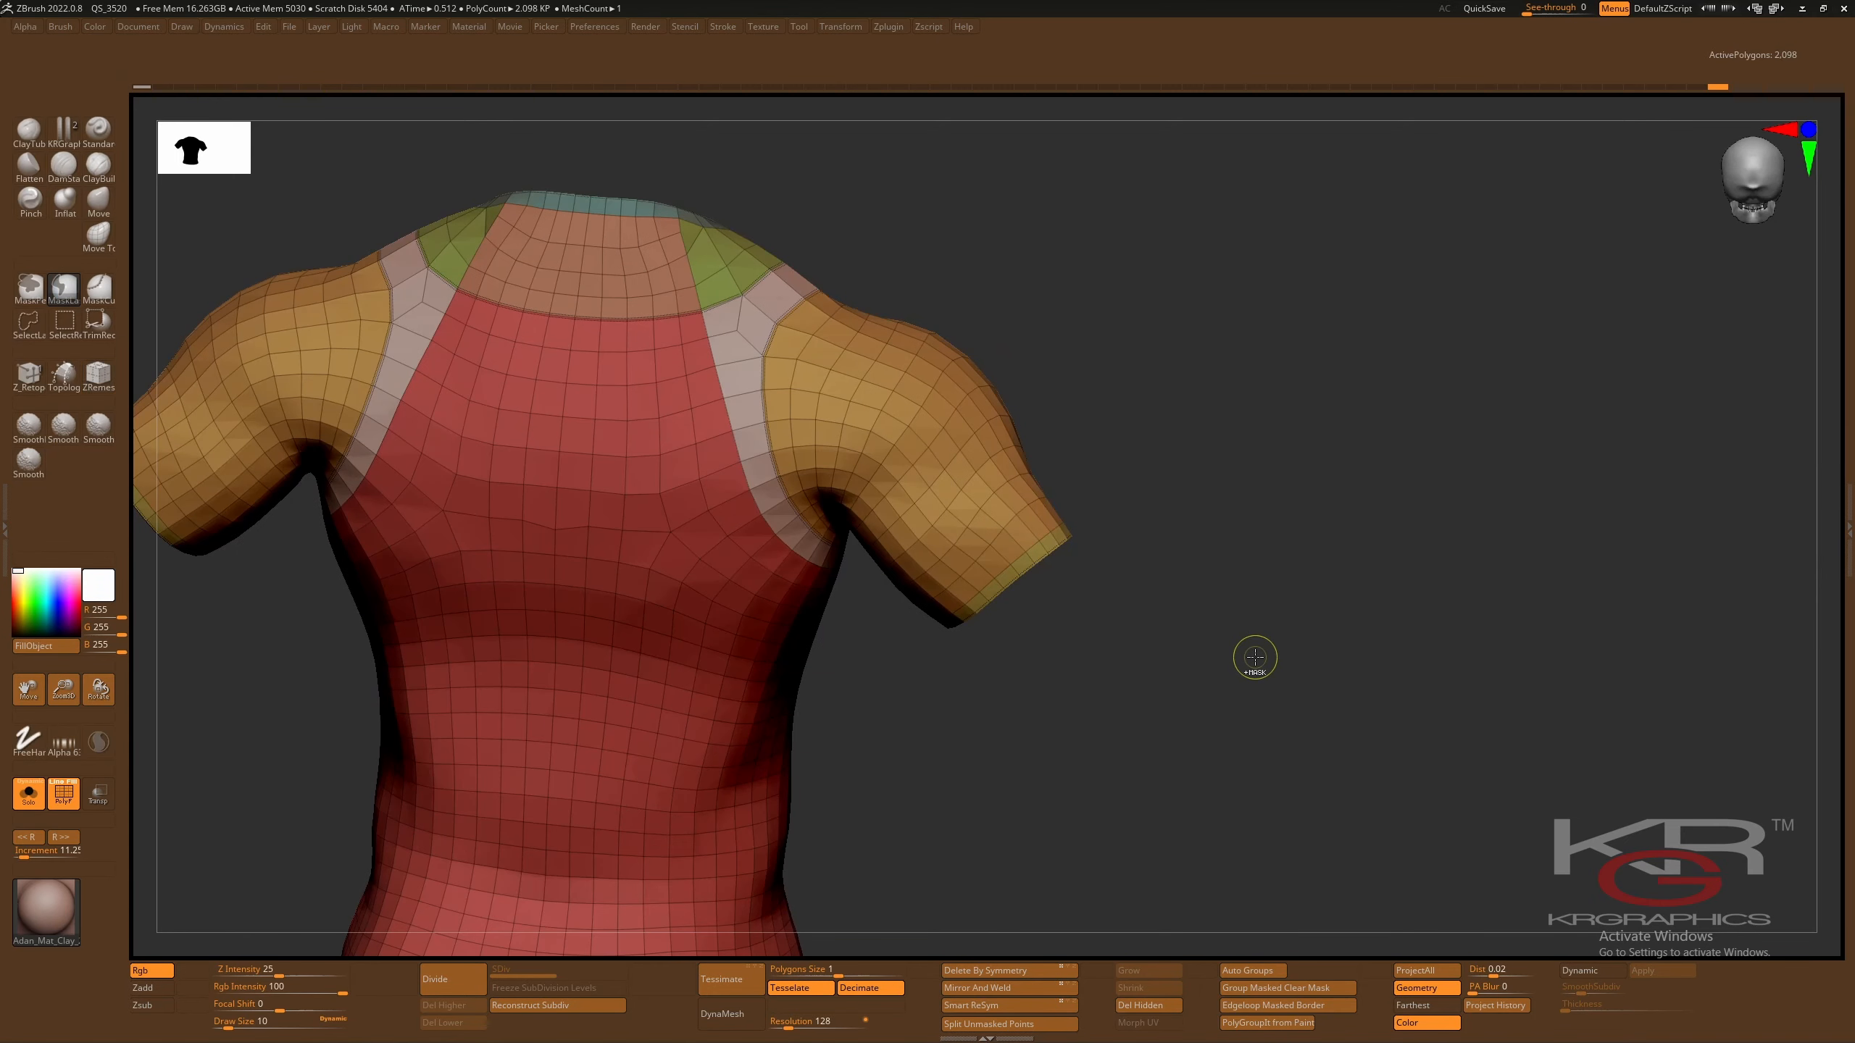
- Undo the last remesh and run ZRemesher again on the shirt at half the polygon count
key("ctrl+z")
key("ctrl")
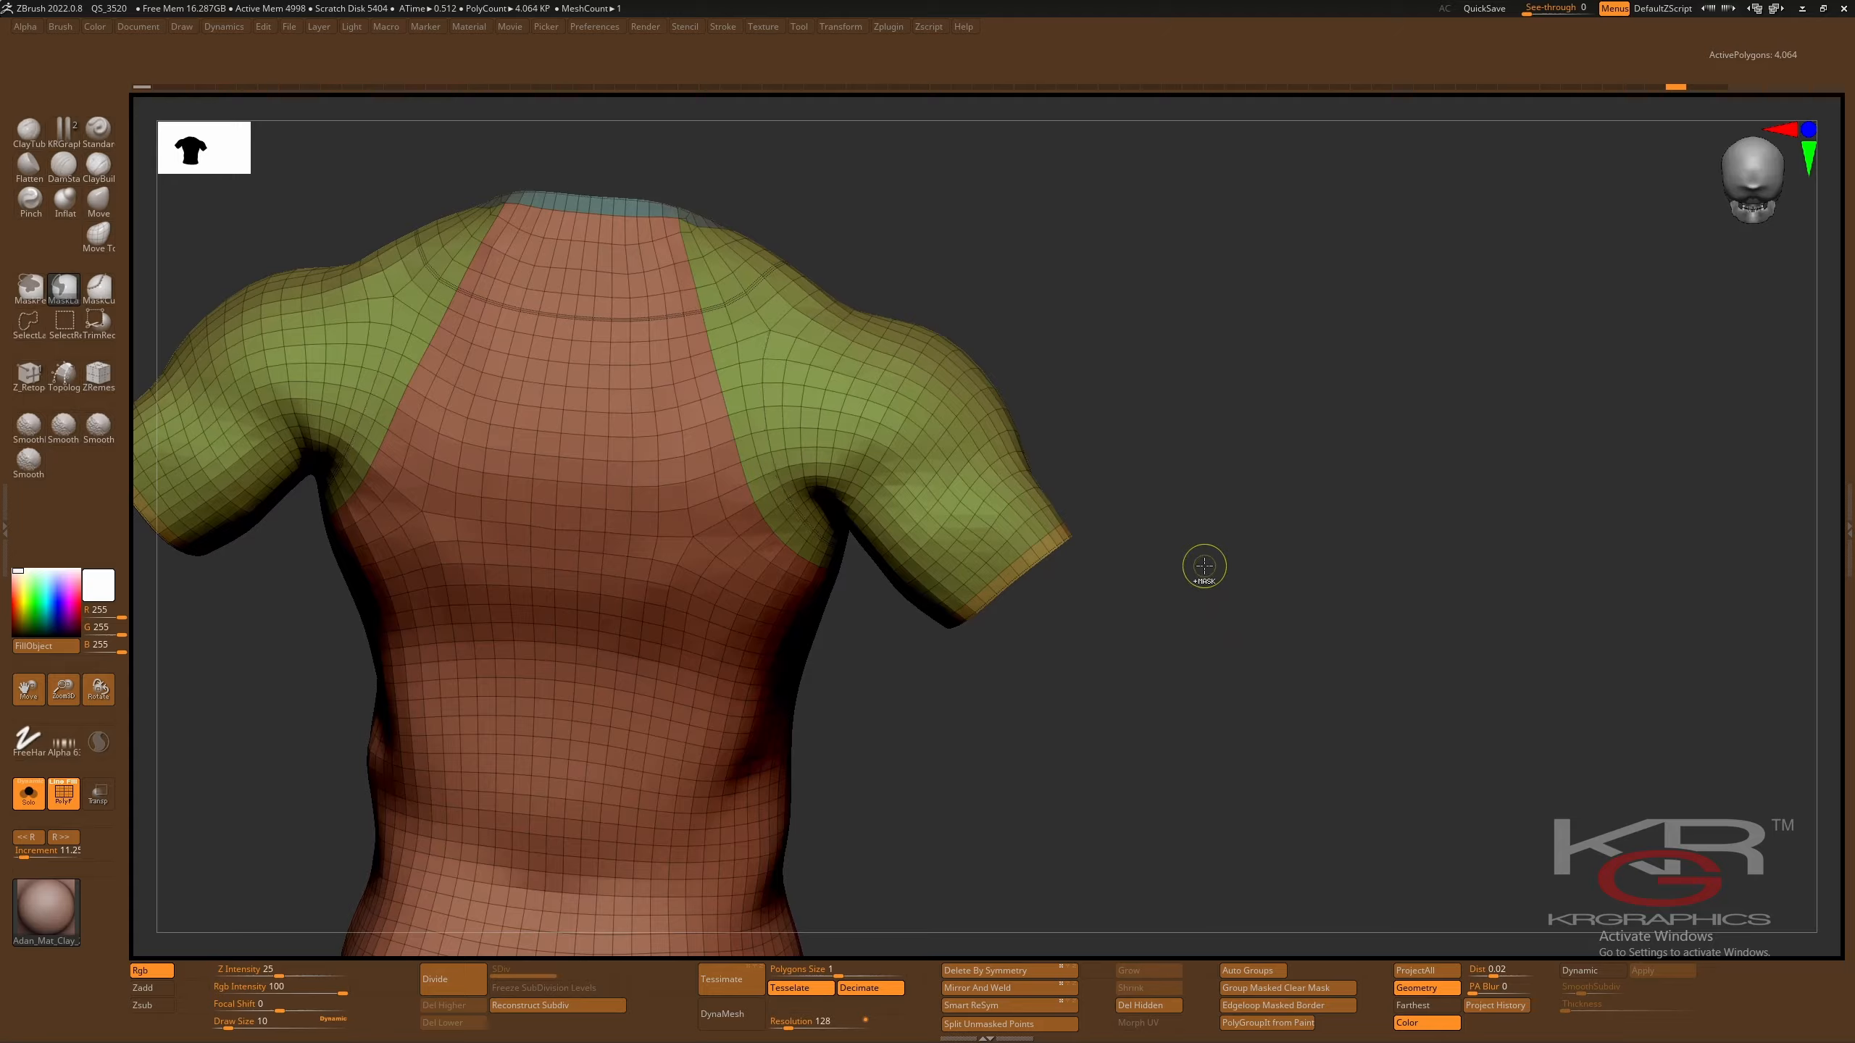
left_click(800, 29)
left_click(852, 592)
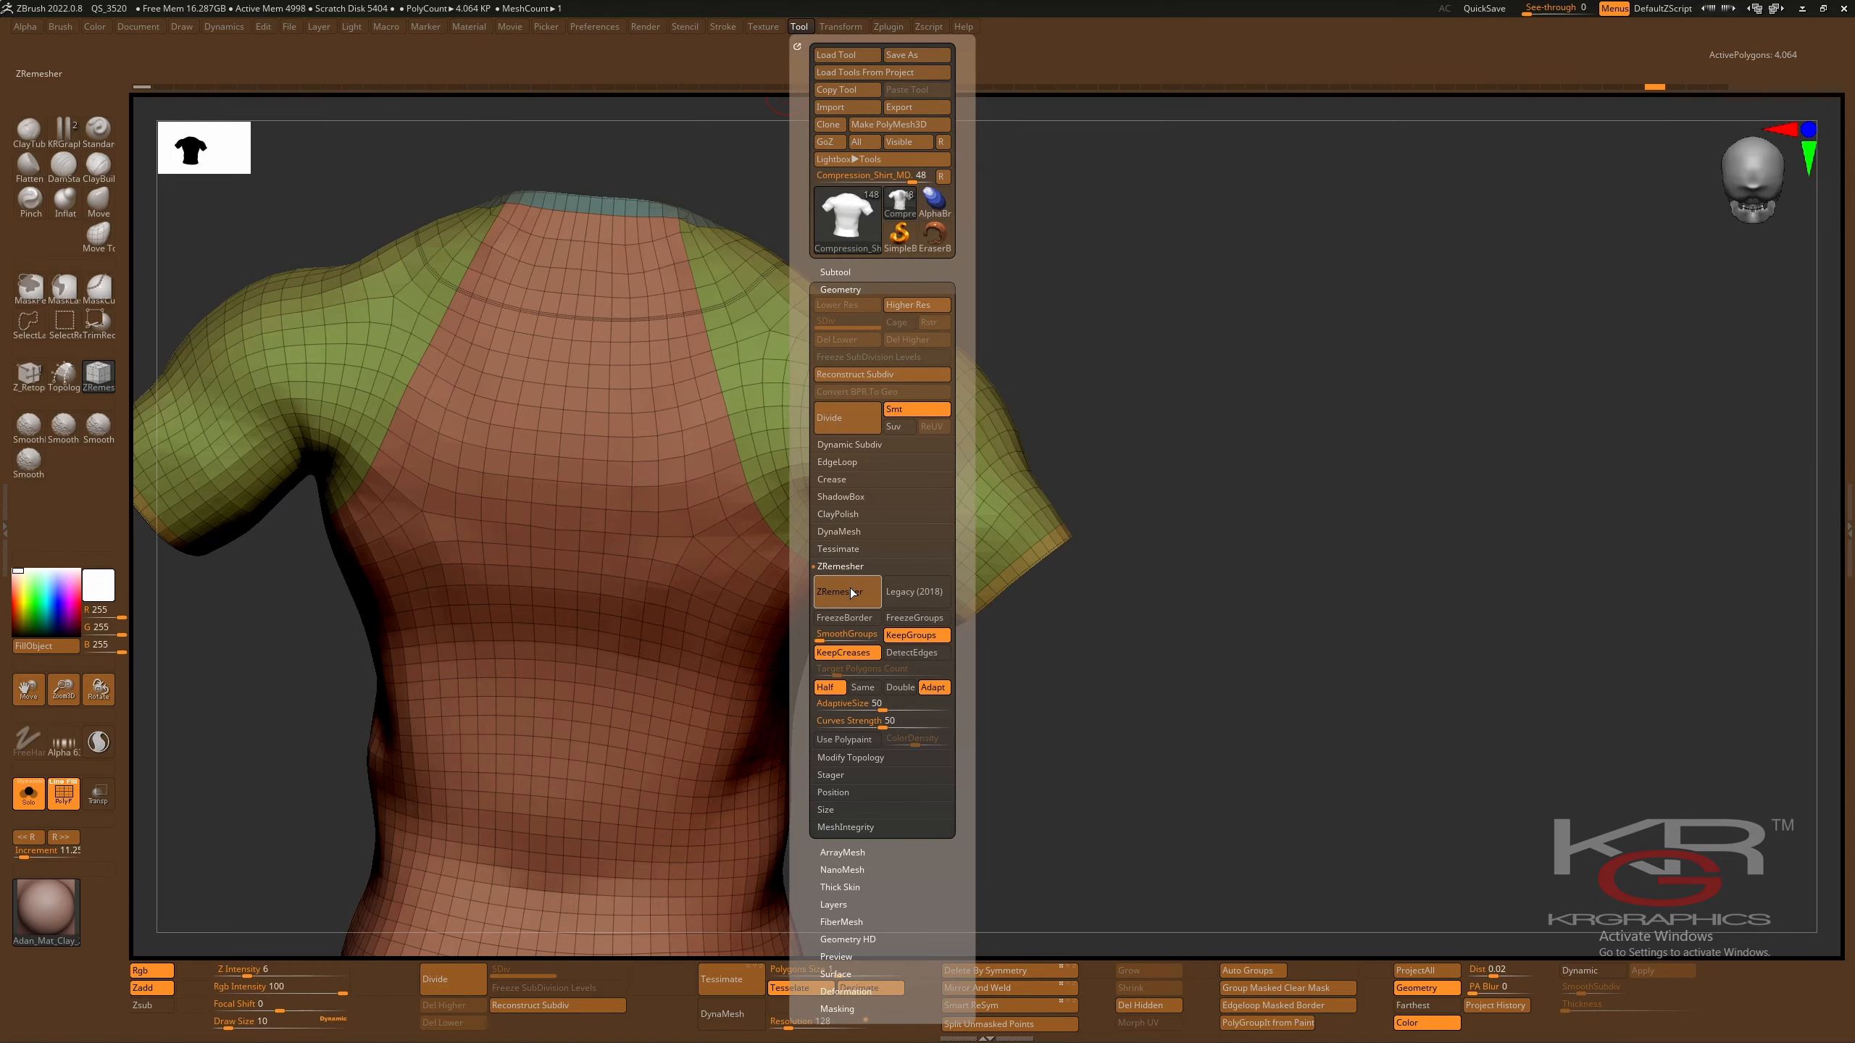
- Check the edge loops around the armholes by temporarily hiding them, and restore the full shirt
mouse_move(1087, 308)
left_mouse_down()
mouse_move(1047, 347)
mouse_move(1053, 373)
left_mouse_up()
key("ctrl+shift")
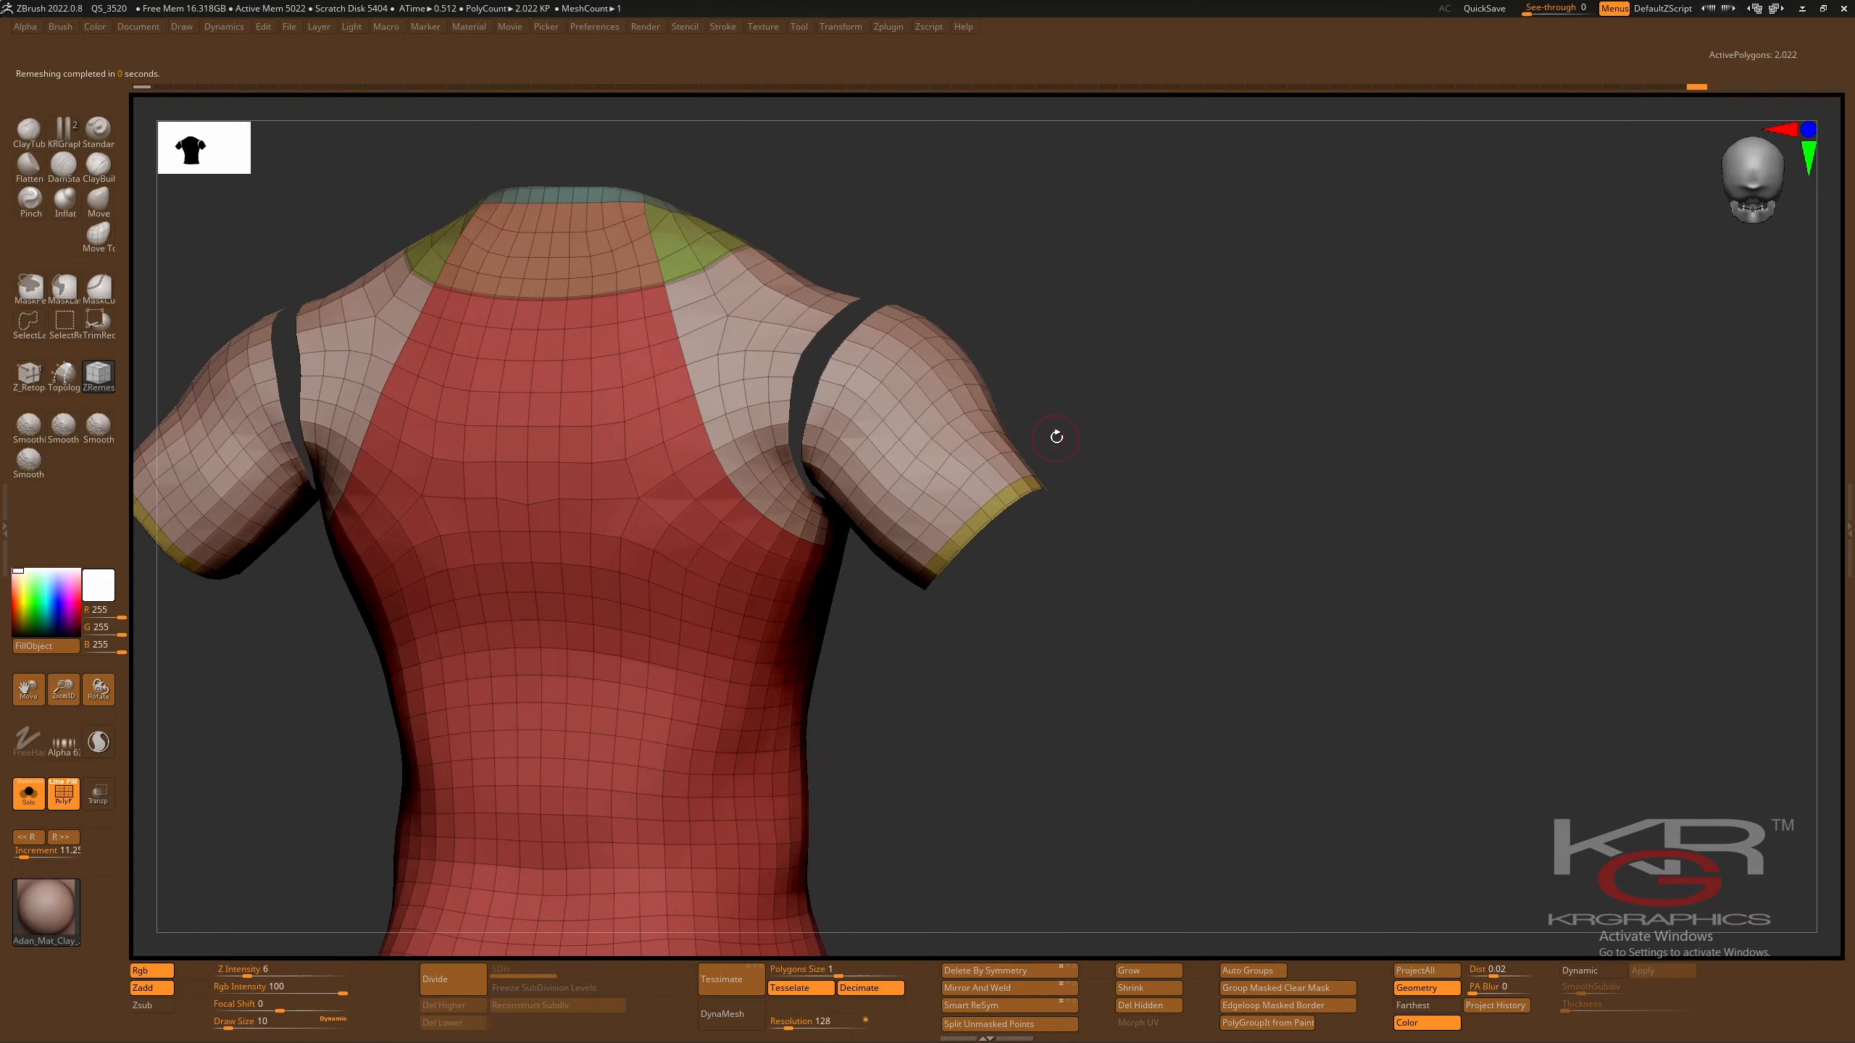
left_click_drag(1055, 431, 1055, 423)
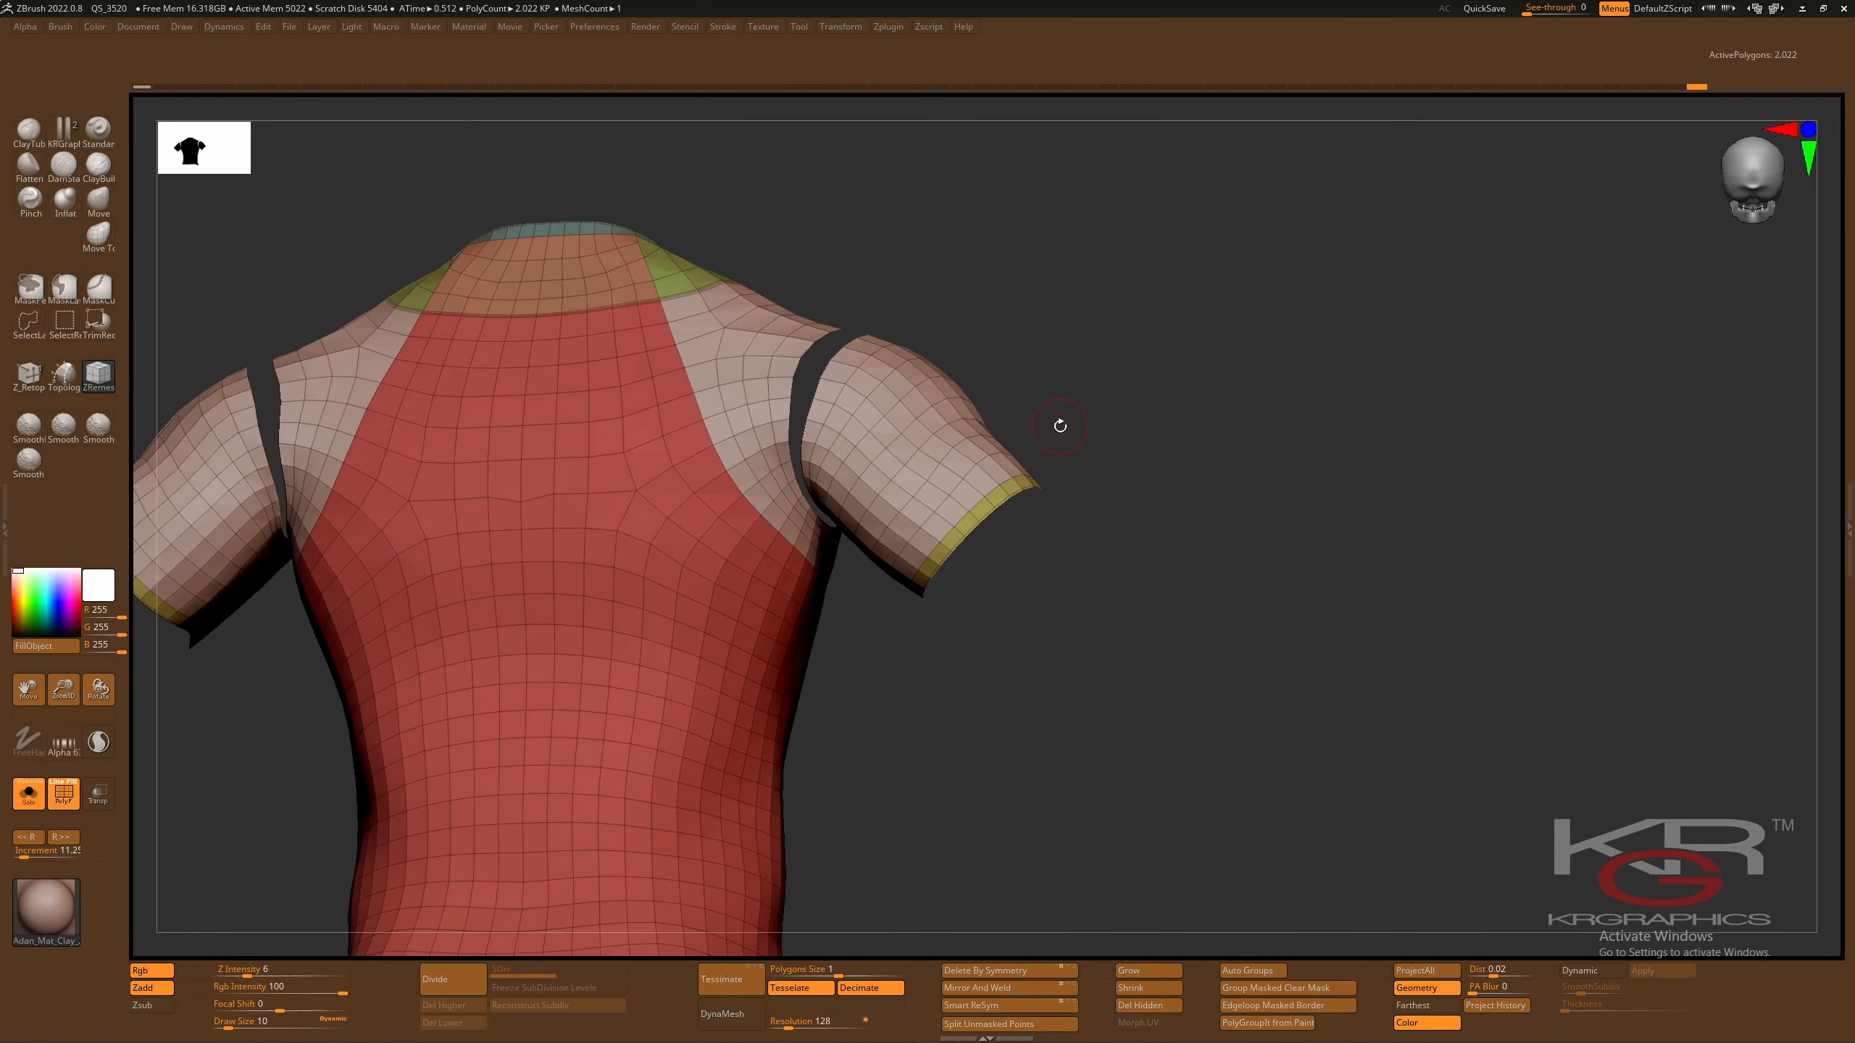
left_click(734, 358, "ctrl+shift")
left_click_drag(1015, 354, 937, 336)
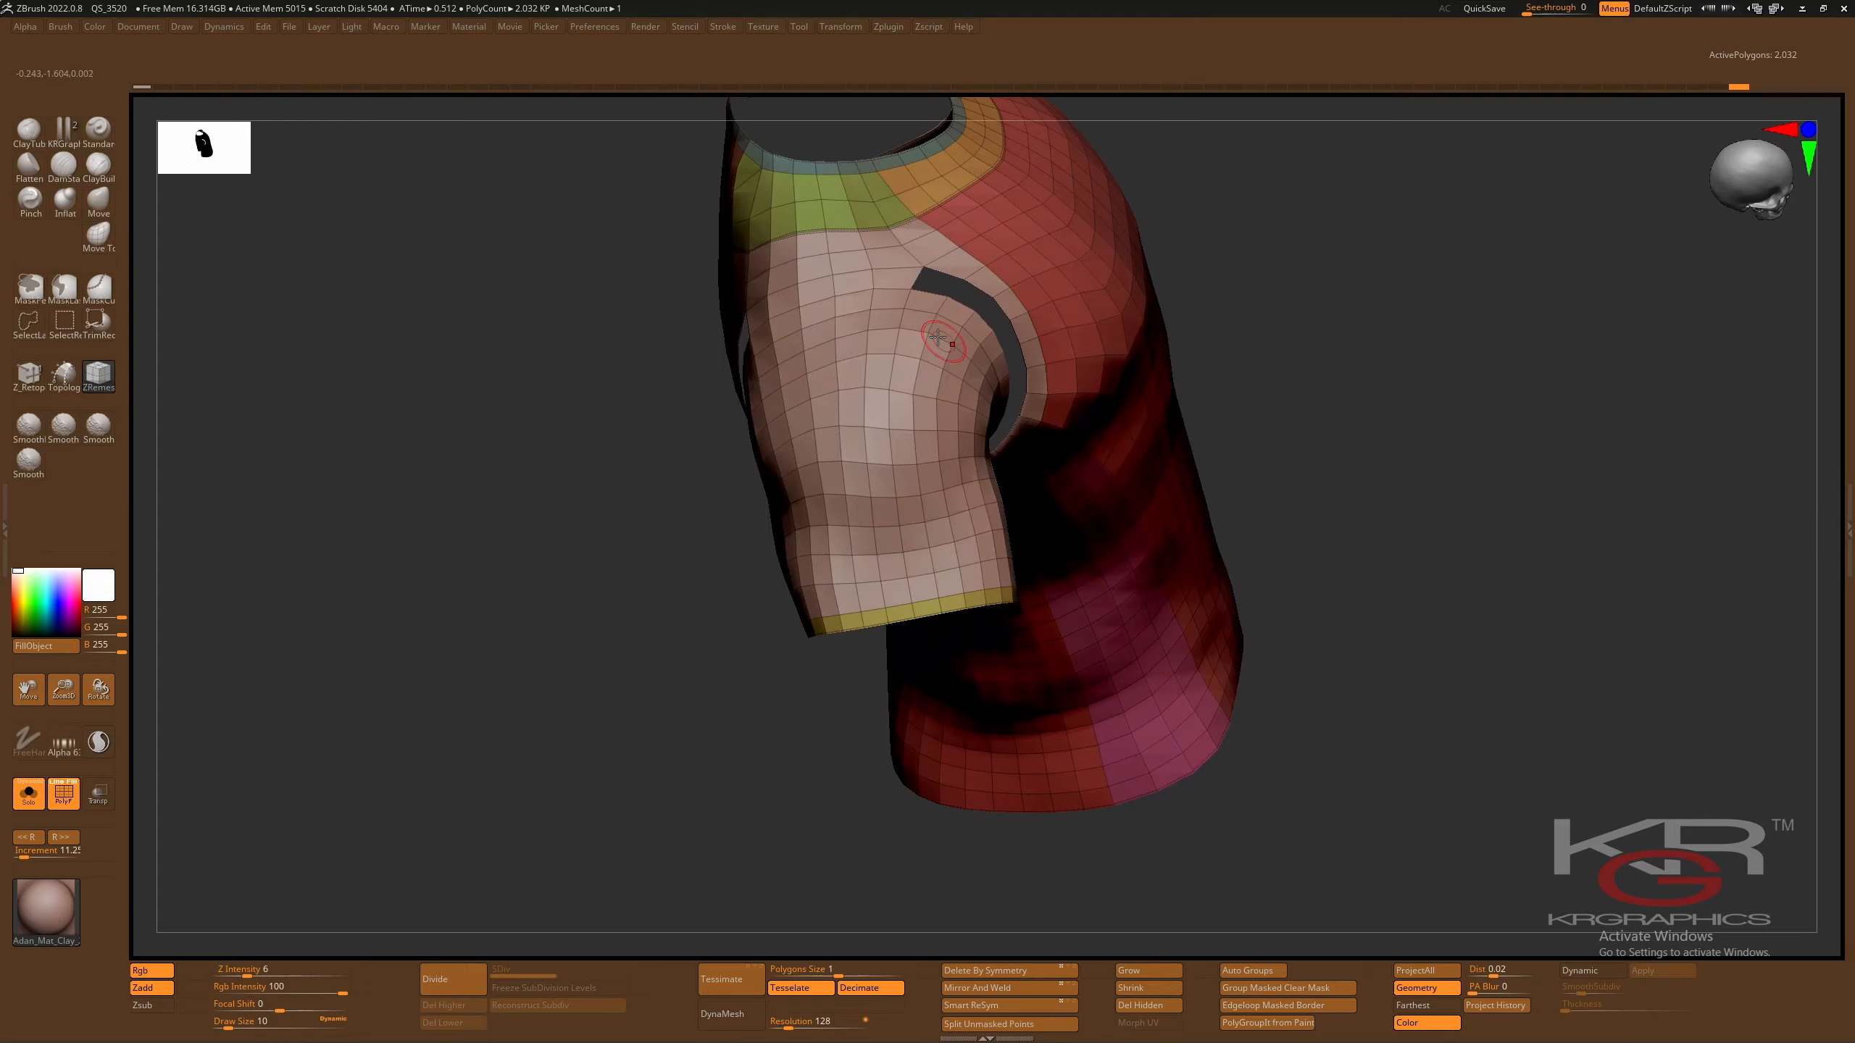
key("ctrl+shift")
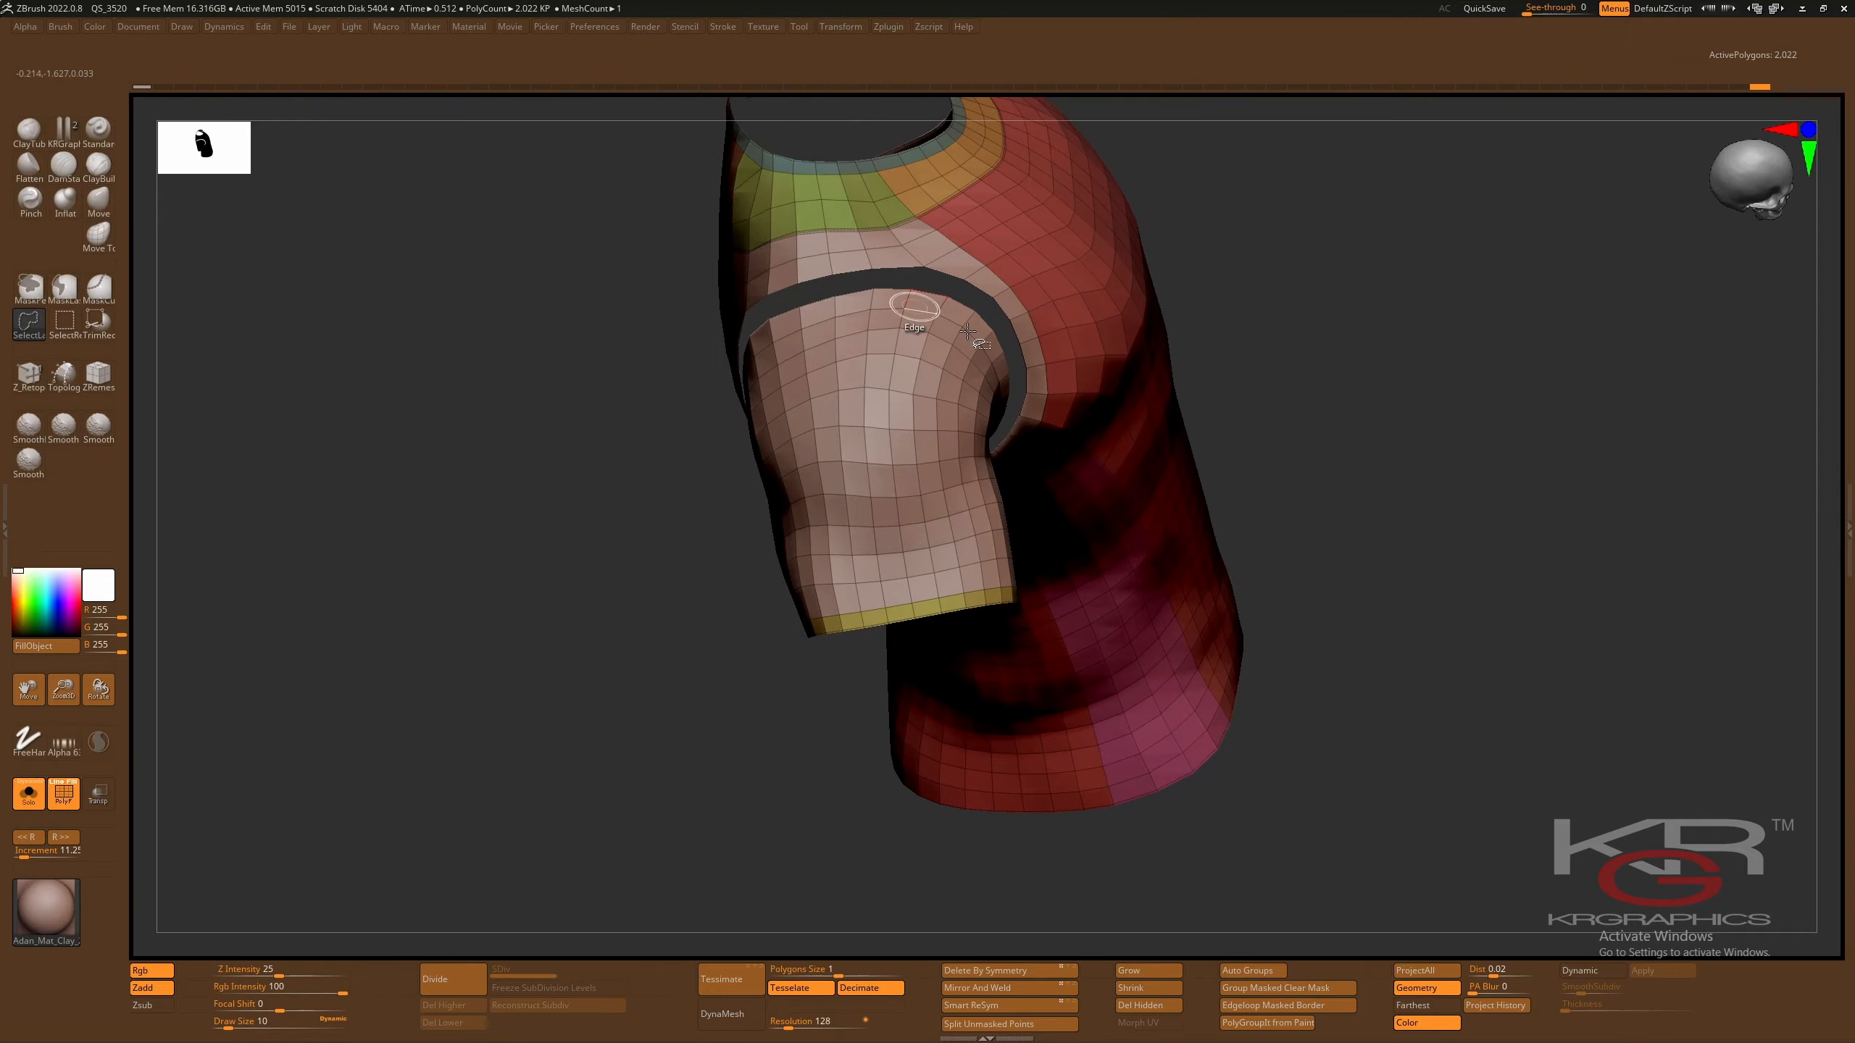
left_click(1316, 367, "ctrl+shift")
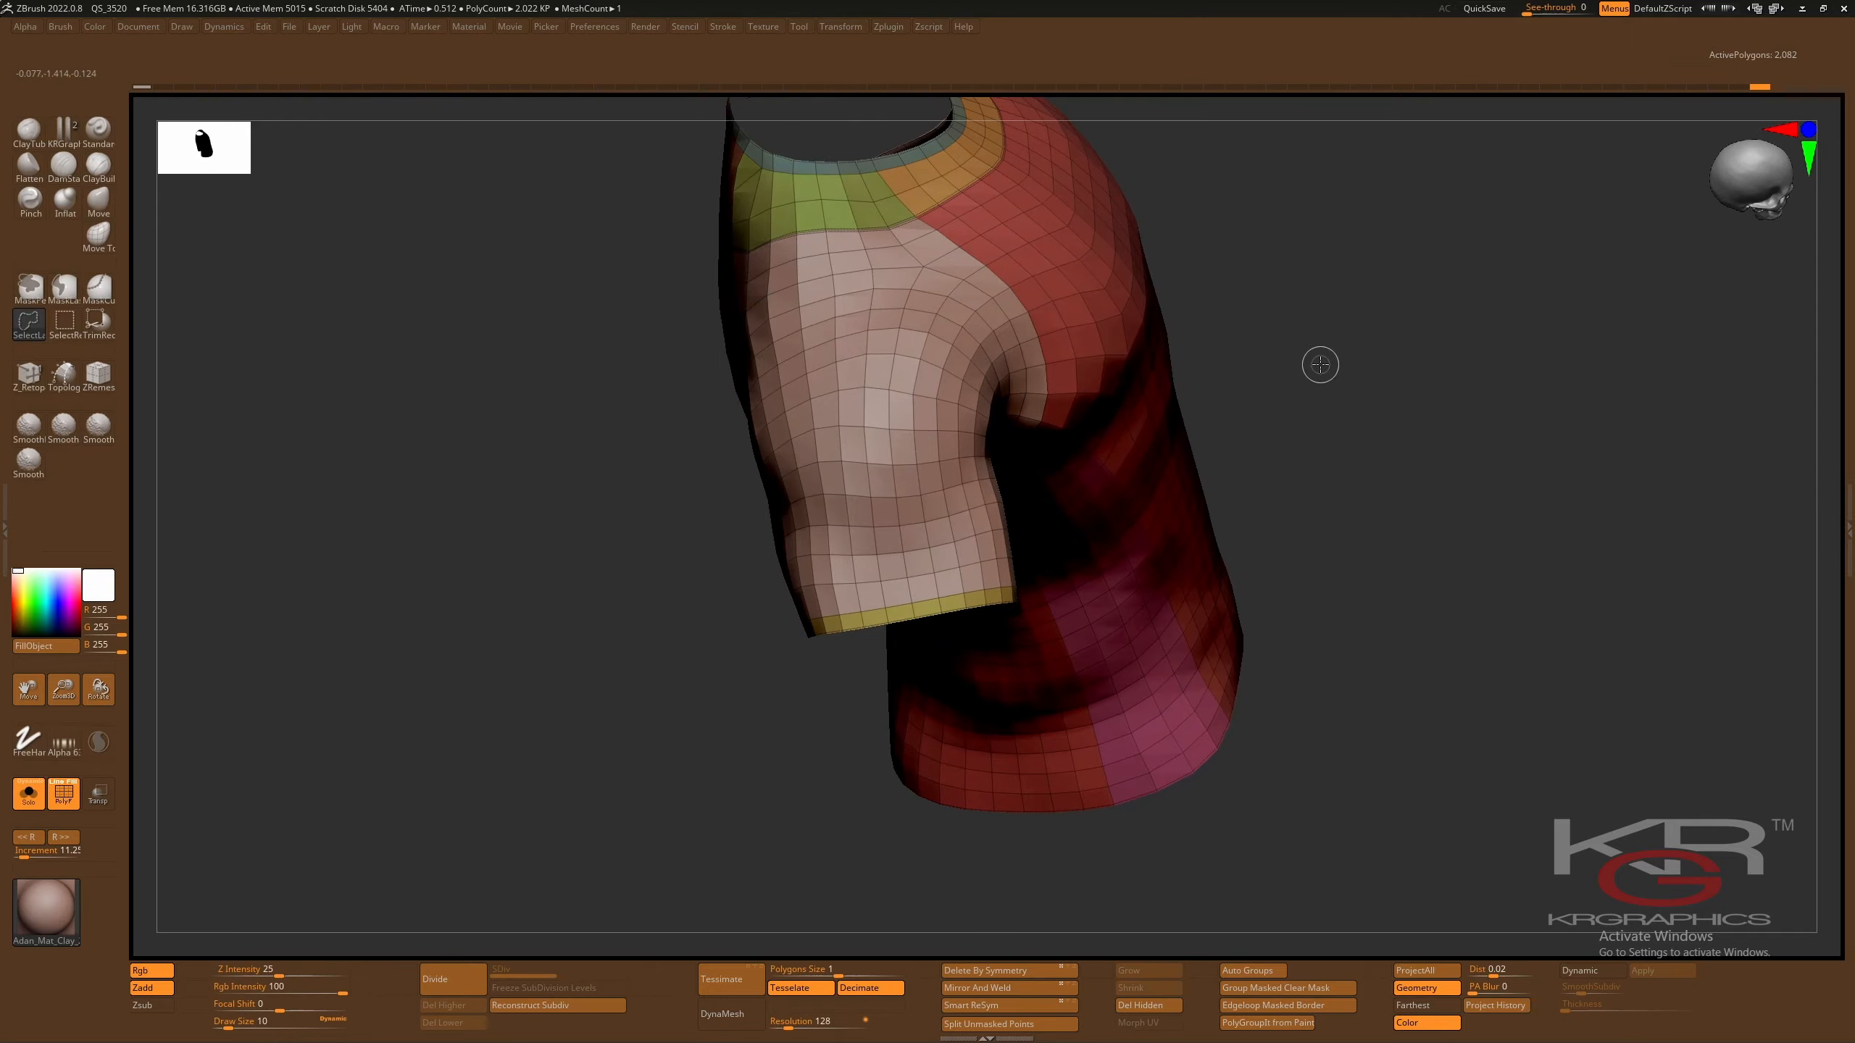
- Examine the topology along the sleeves, back and side of the fully visible shirt, toggling loop visibility on the sleeves
left_click(868, 341, "ctrl+shift")
left_click_drag(1428, 518, 1442, 455)
left_click(1338, 485, "ctrl+shift")
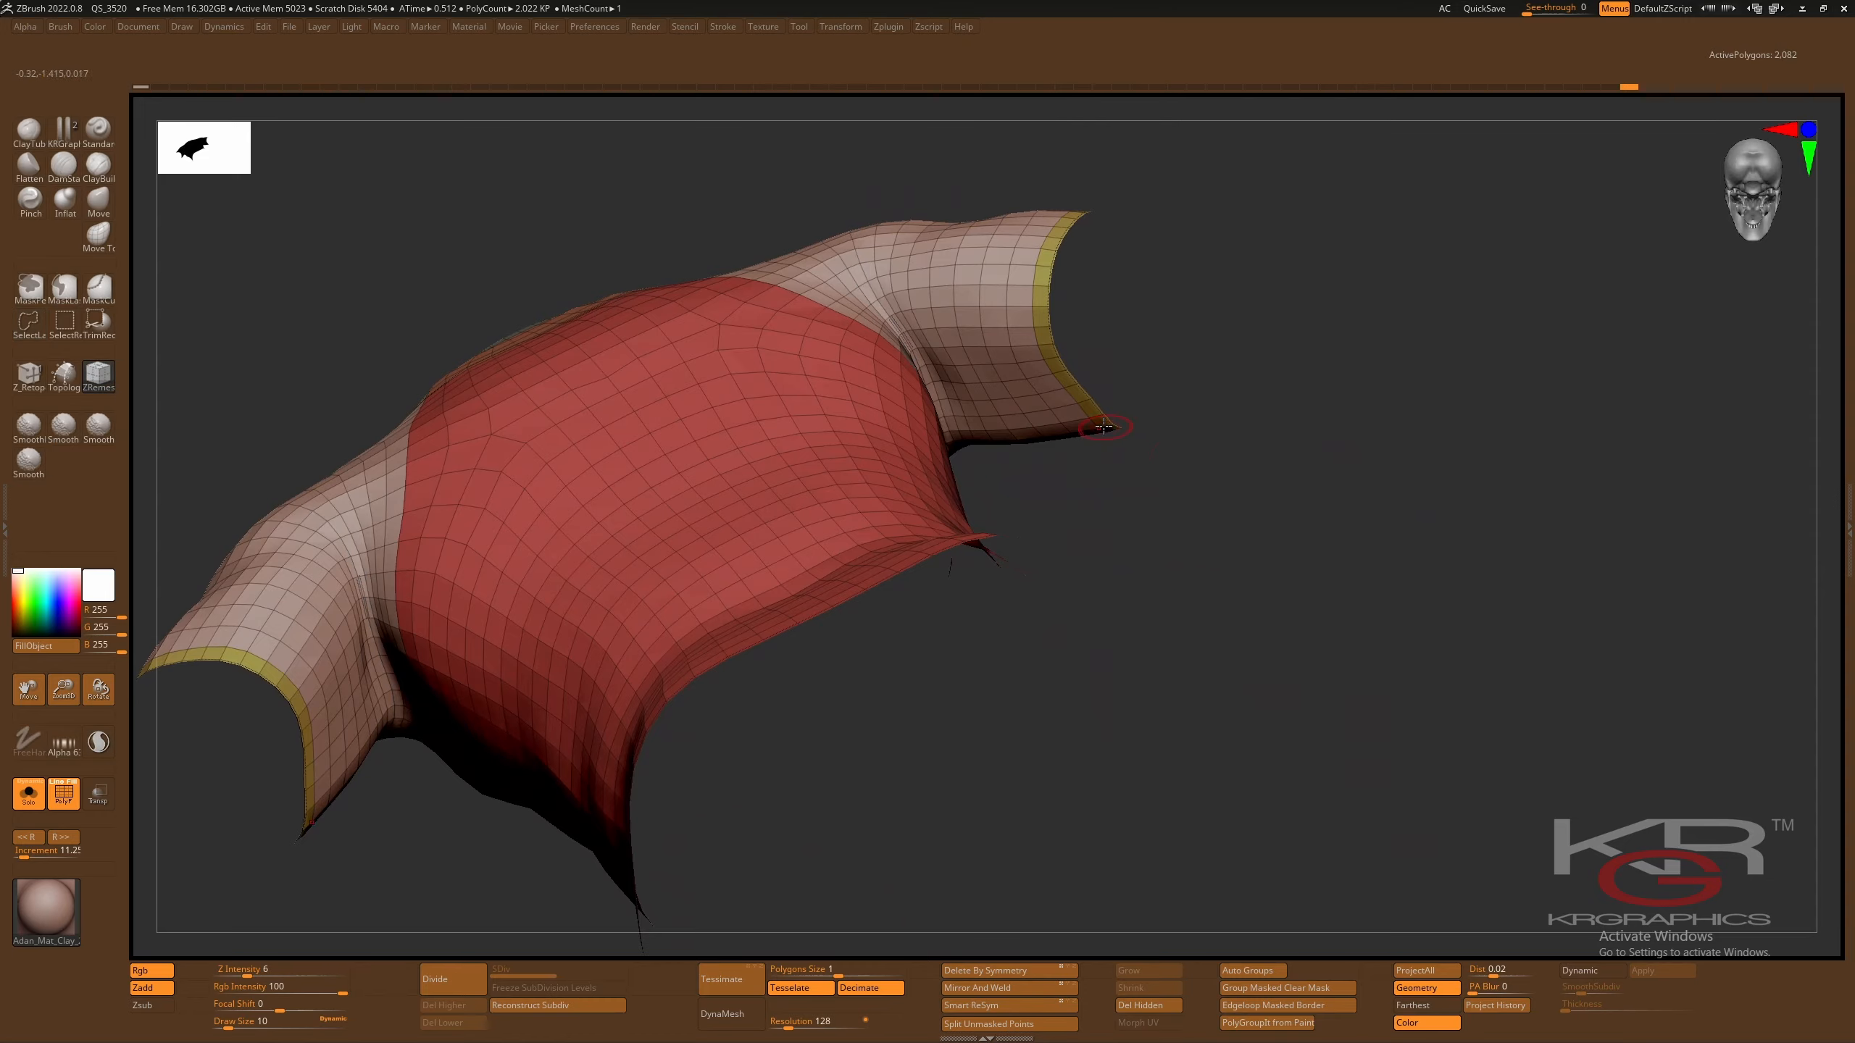
left_click_drag(1333, 485, 1230, 482)
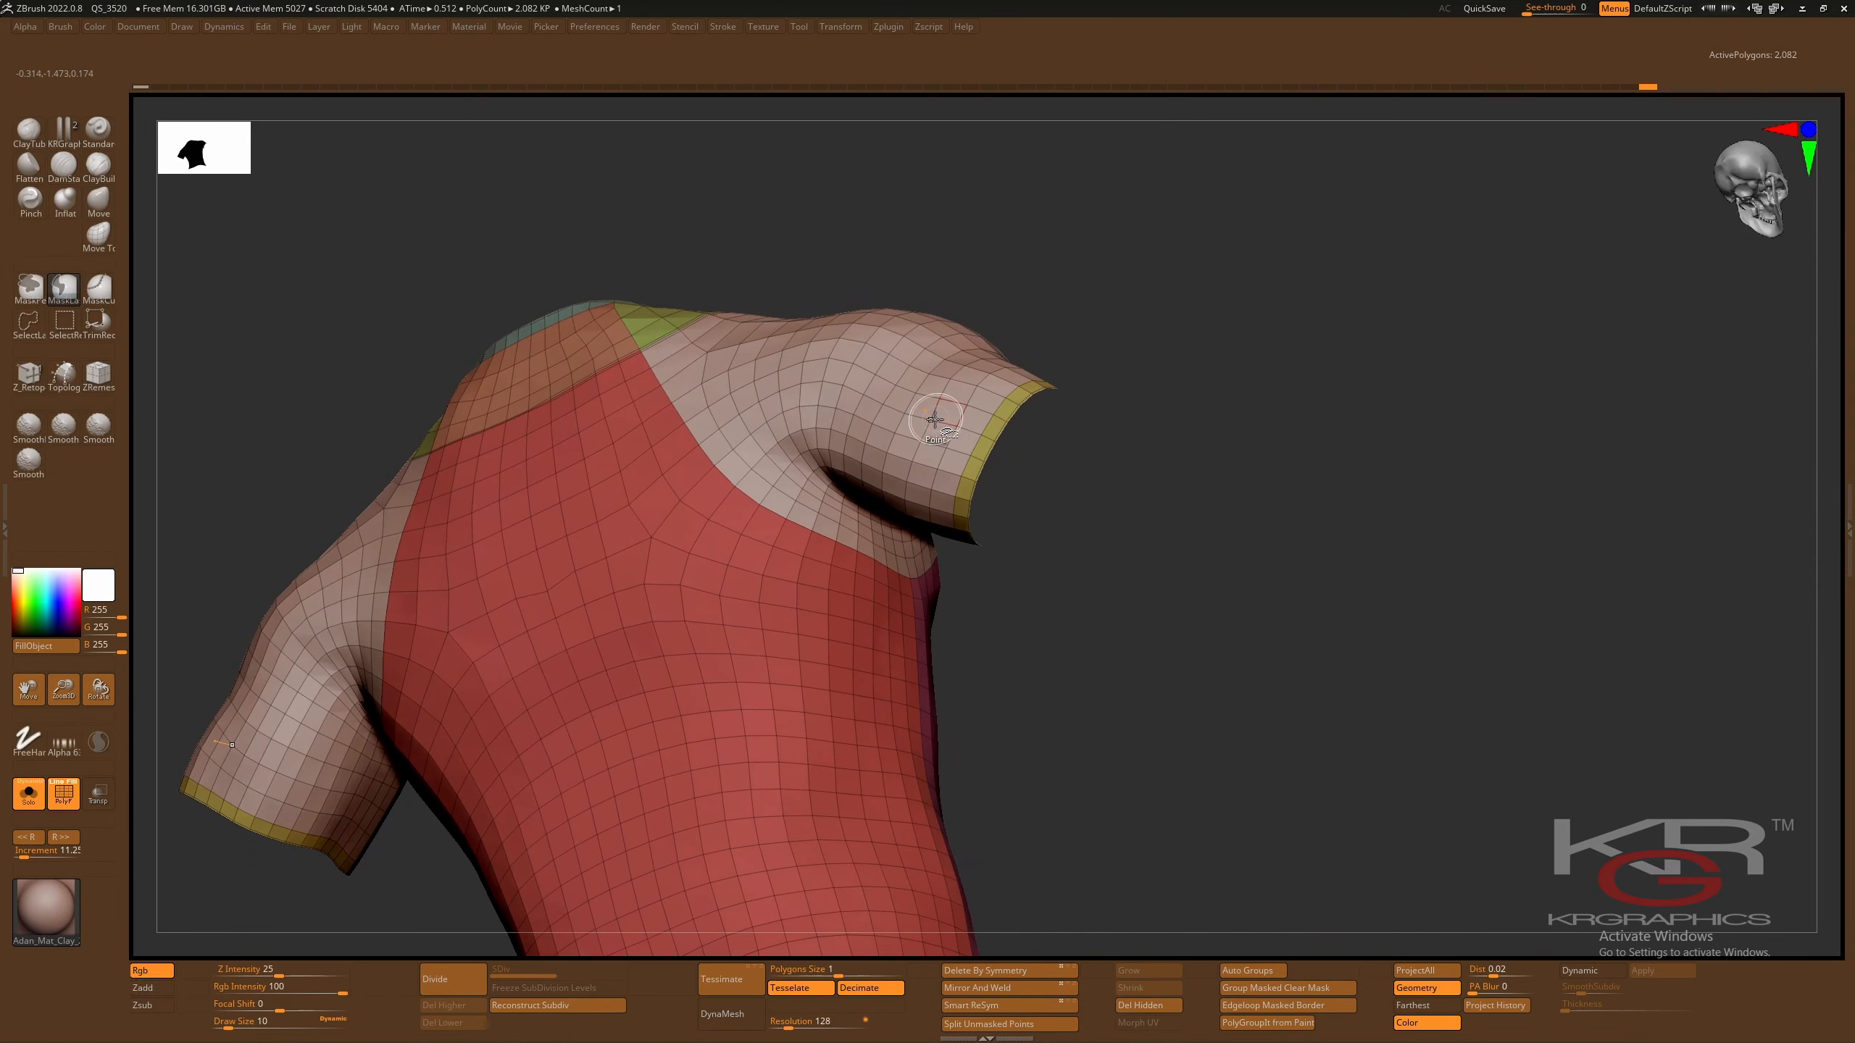
left_click(923, 416, "ctrl+shift")
mouse_move(1118, 485)
left_mouse_down()
mouse_move(1134, 455)
mouse_move(1139, 495)
left_mouse_up()
left_click_drag(1108, 494, 706, 479, "shift")
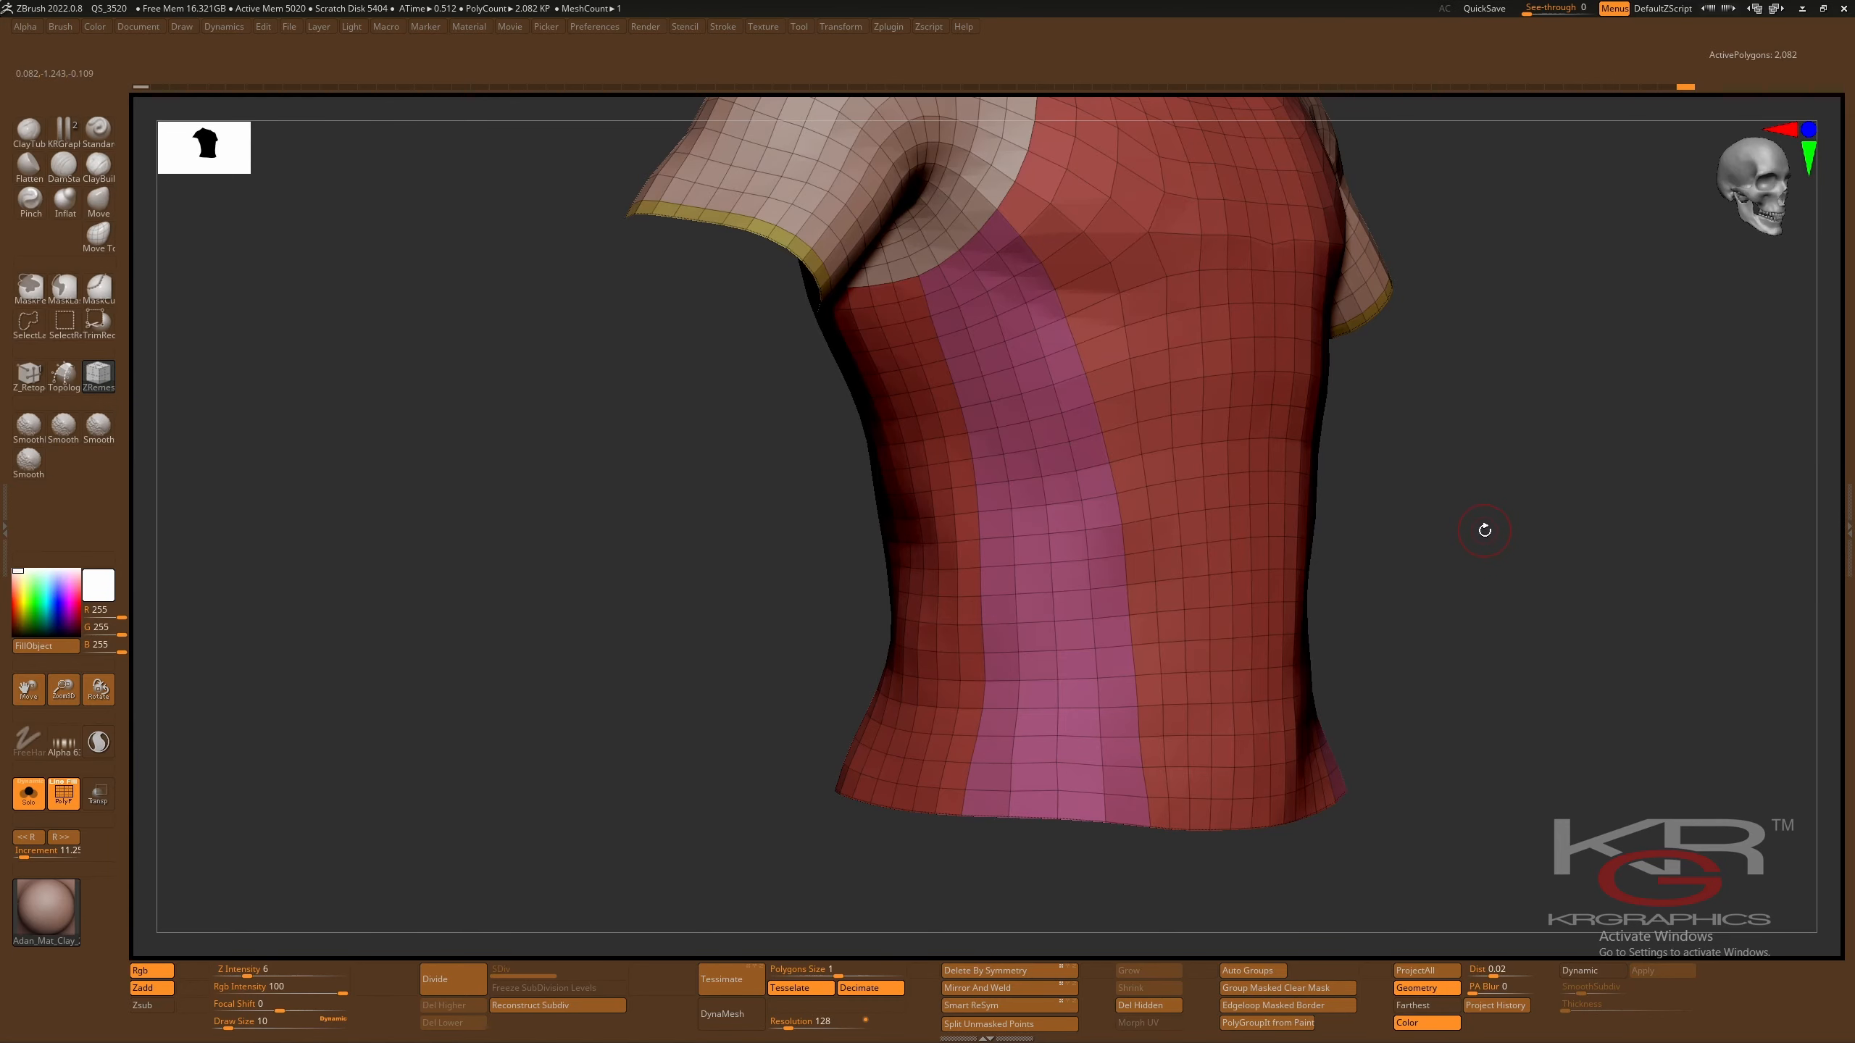
- Leave Solo mode and hide two edge loops of the shirt's lower hem where it overlaps the trousers
left_click(28, 795)
left_click_drag(439, 692, 350, 553)
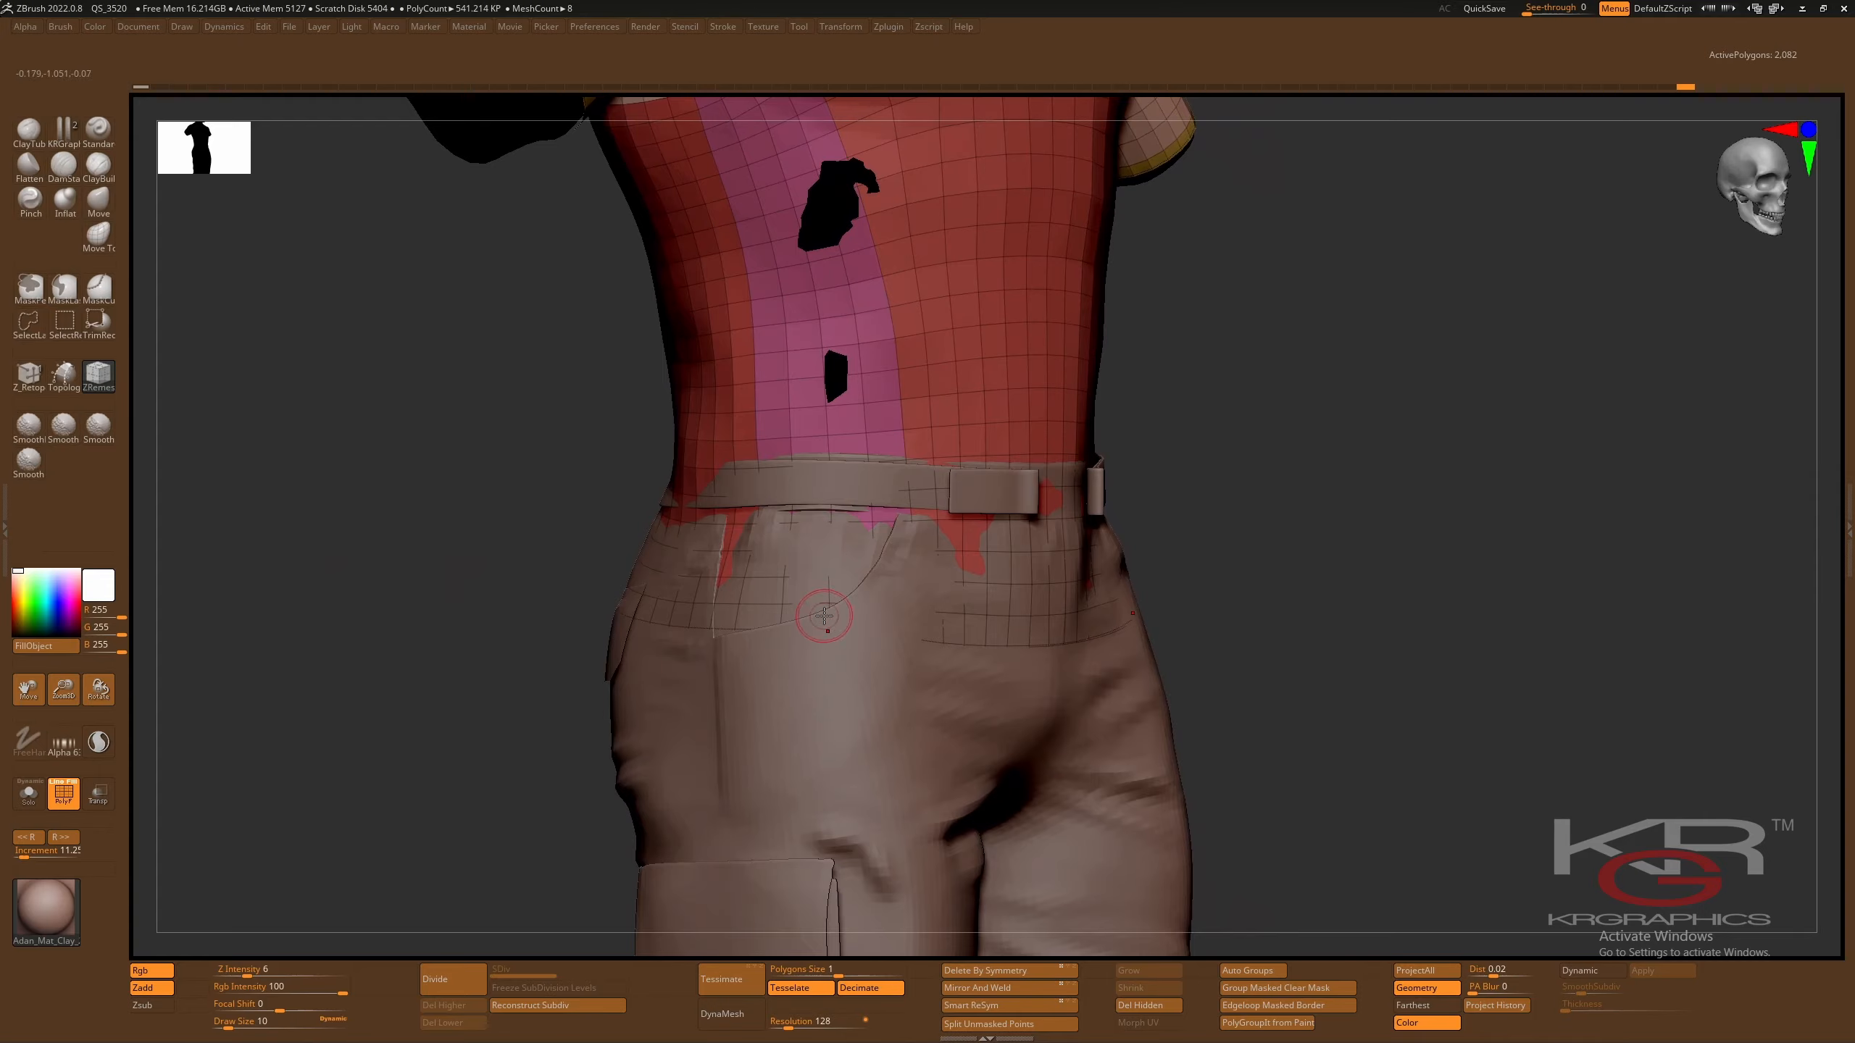
key("ctrl+shift")
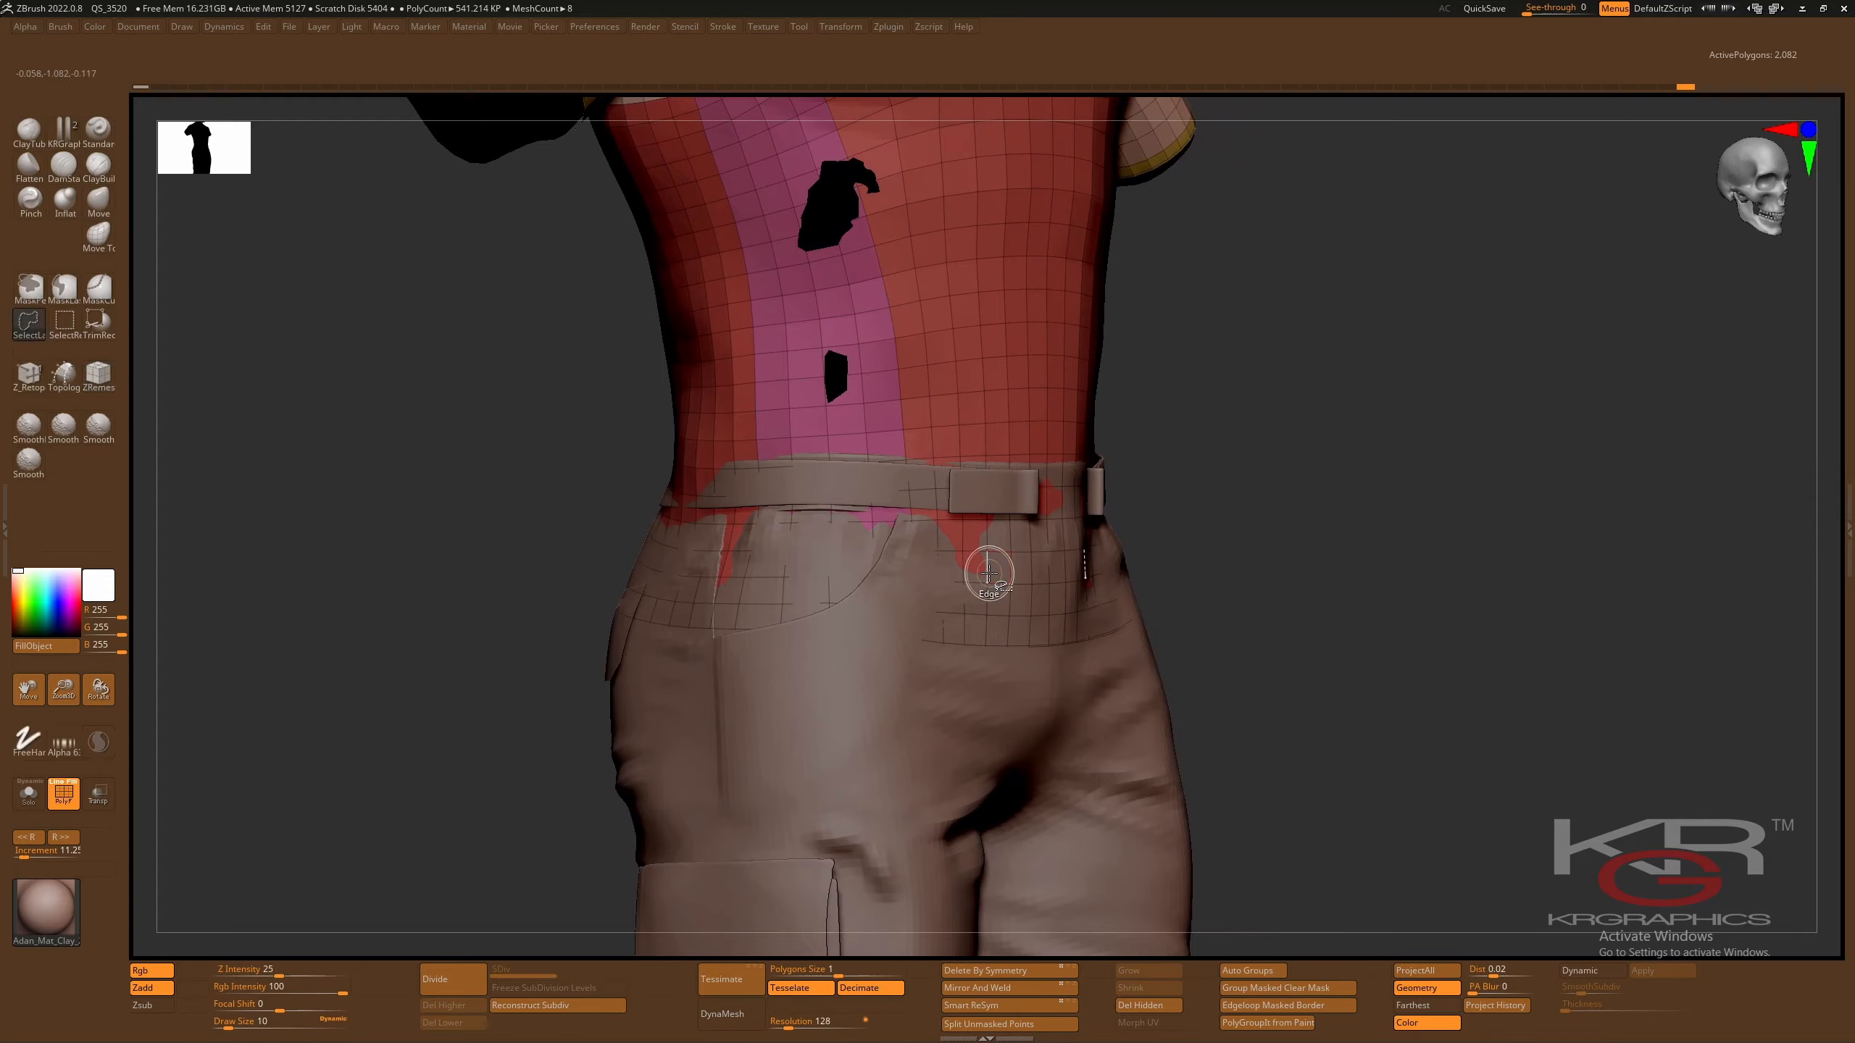
left_click(987, 576, "ctrl+alt+shift")
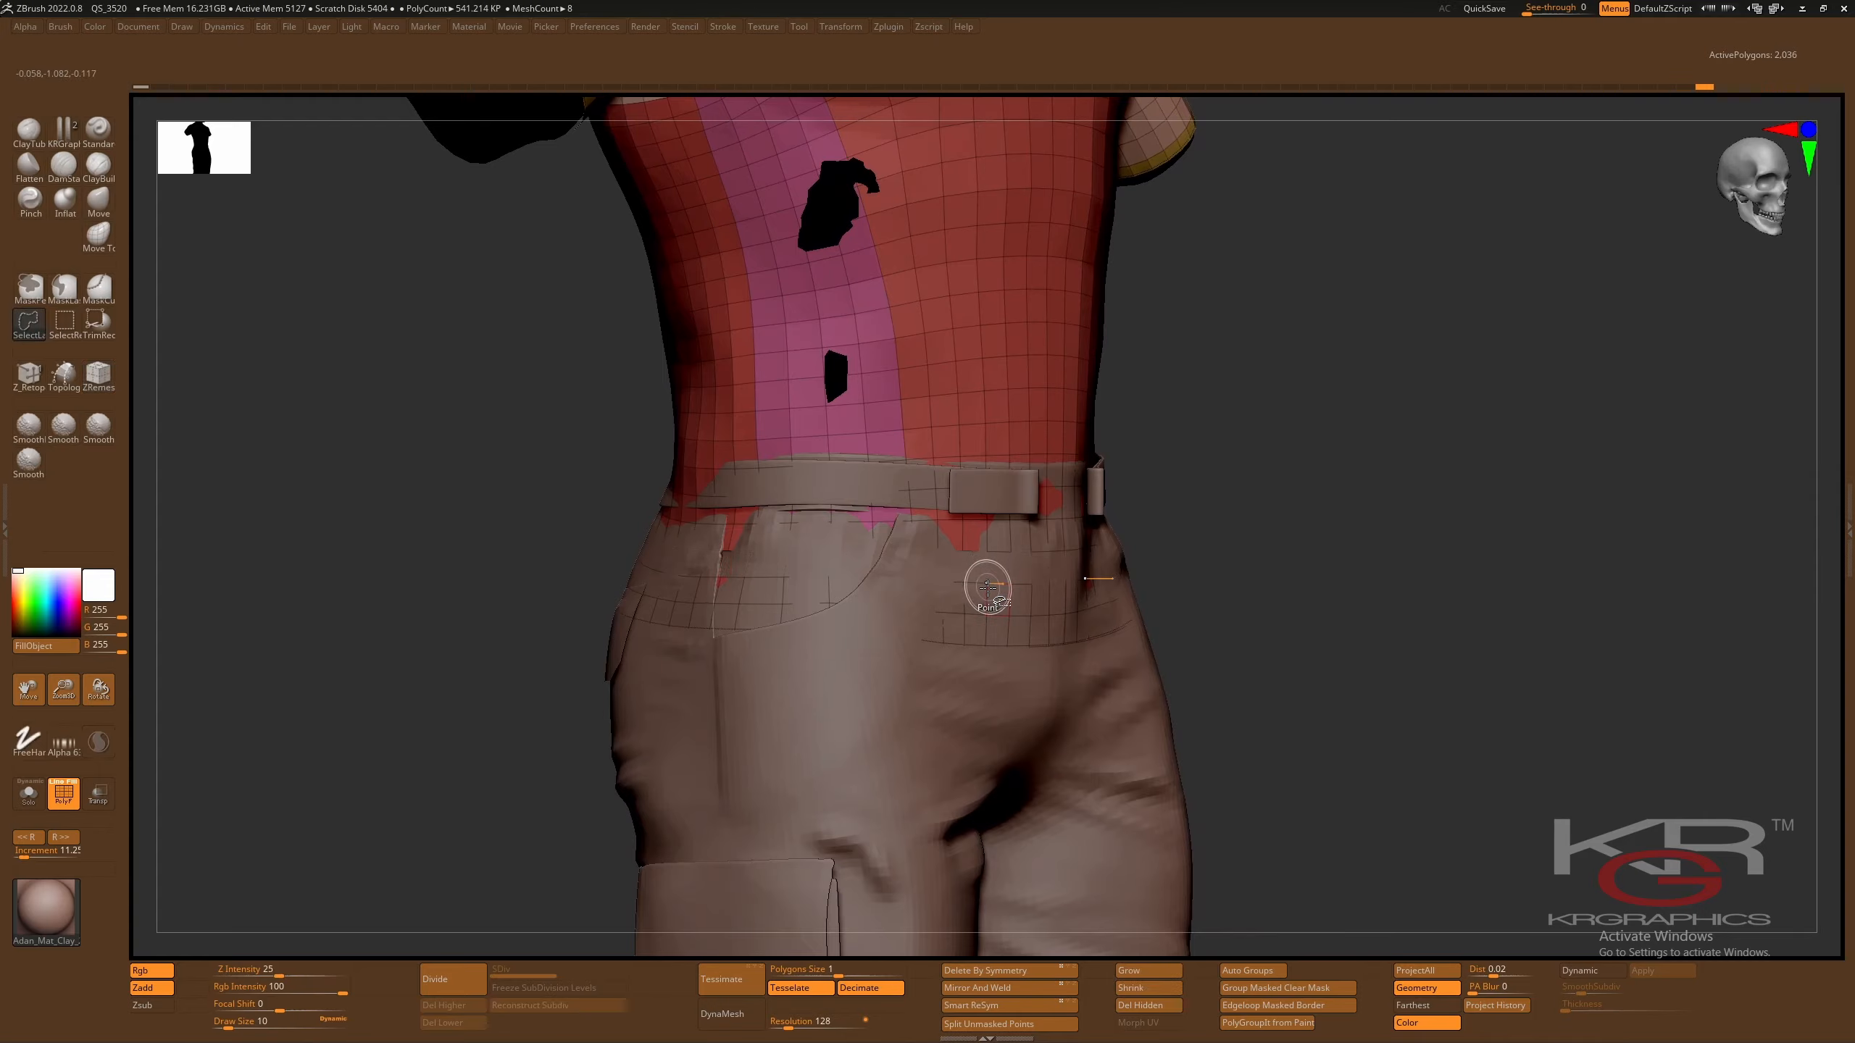
left_click(985, 633, "ctrl+shift")
key("ctrl+z")
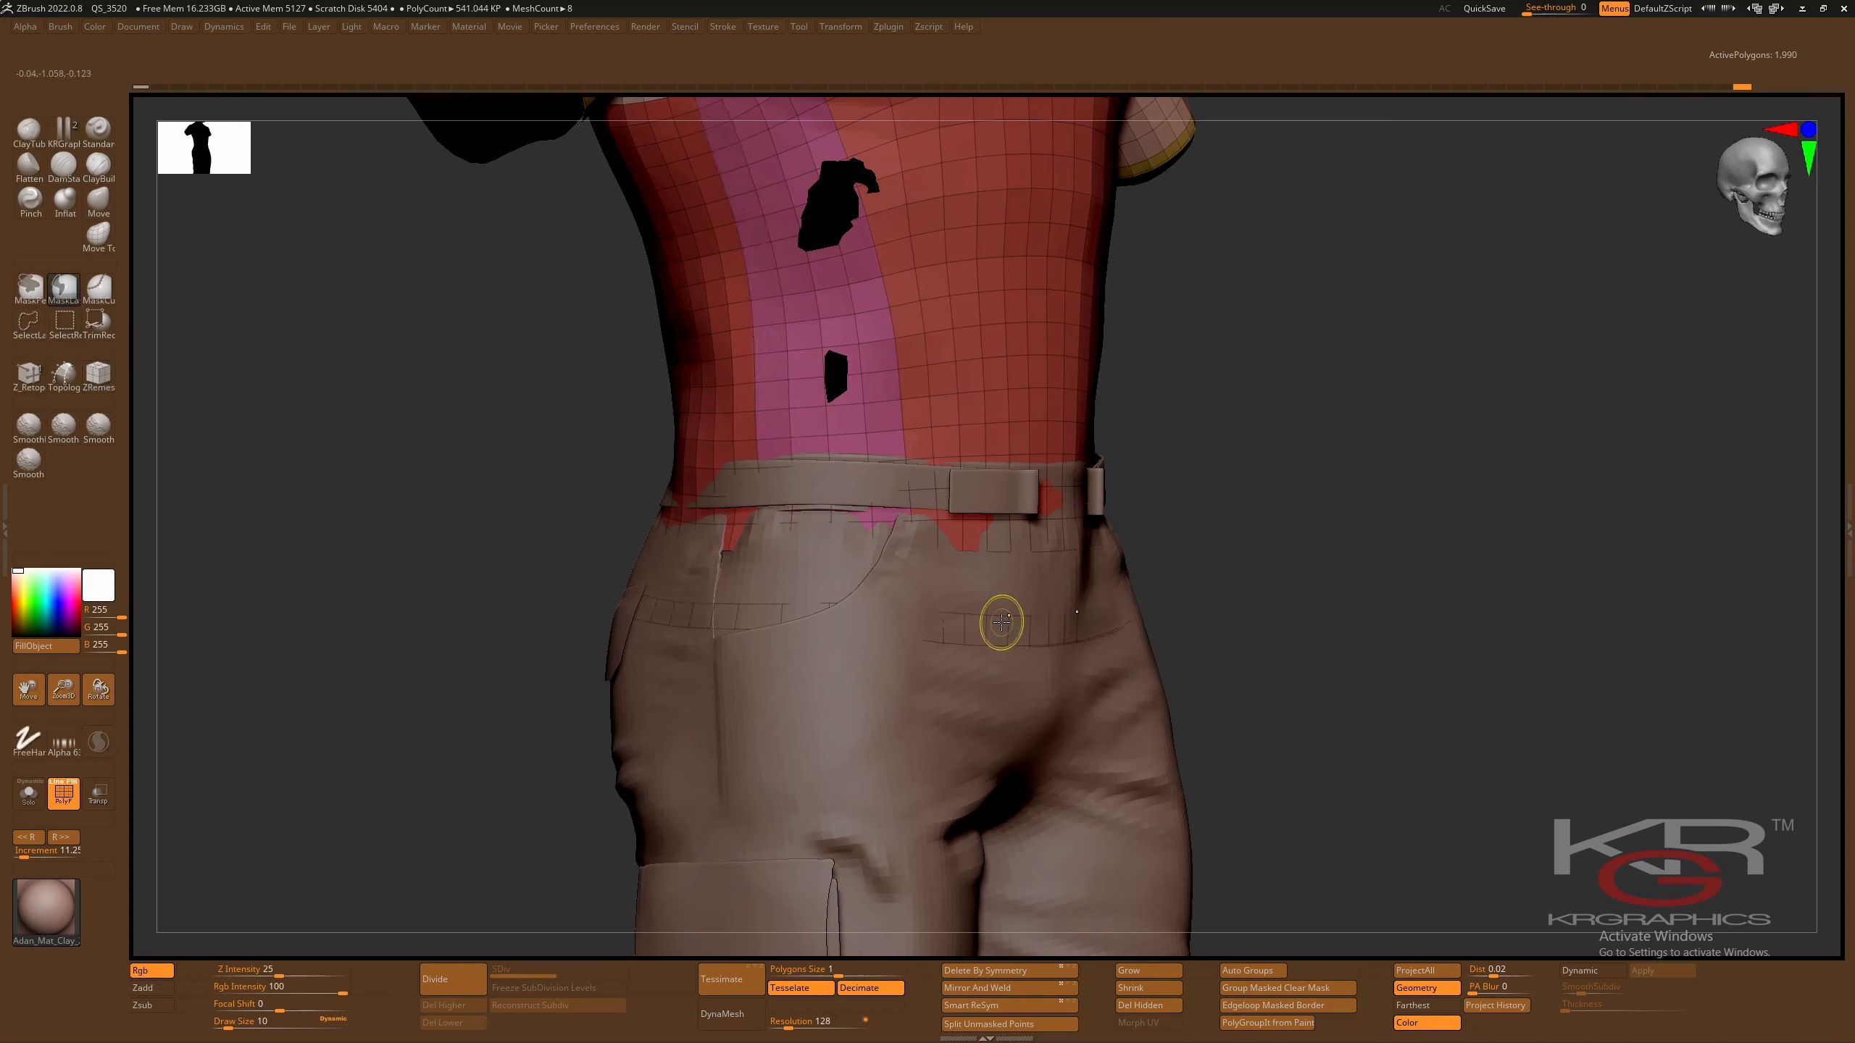
- Hide the remaining strip below the shirt's waist in Solo mode, and delete the hidden hem geometry
left_click(983, 630, "ctrl+shift")
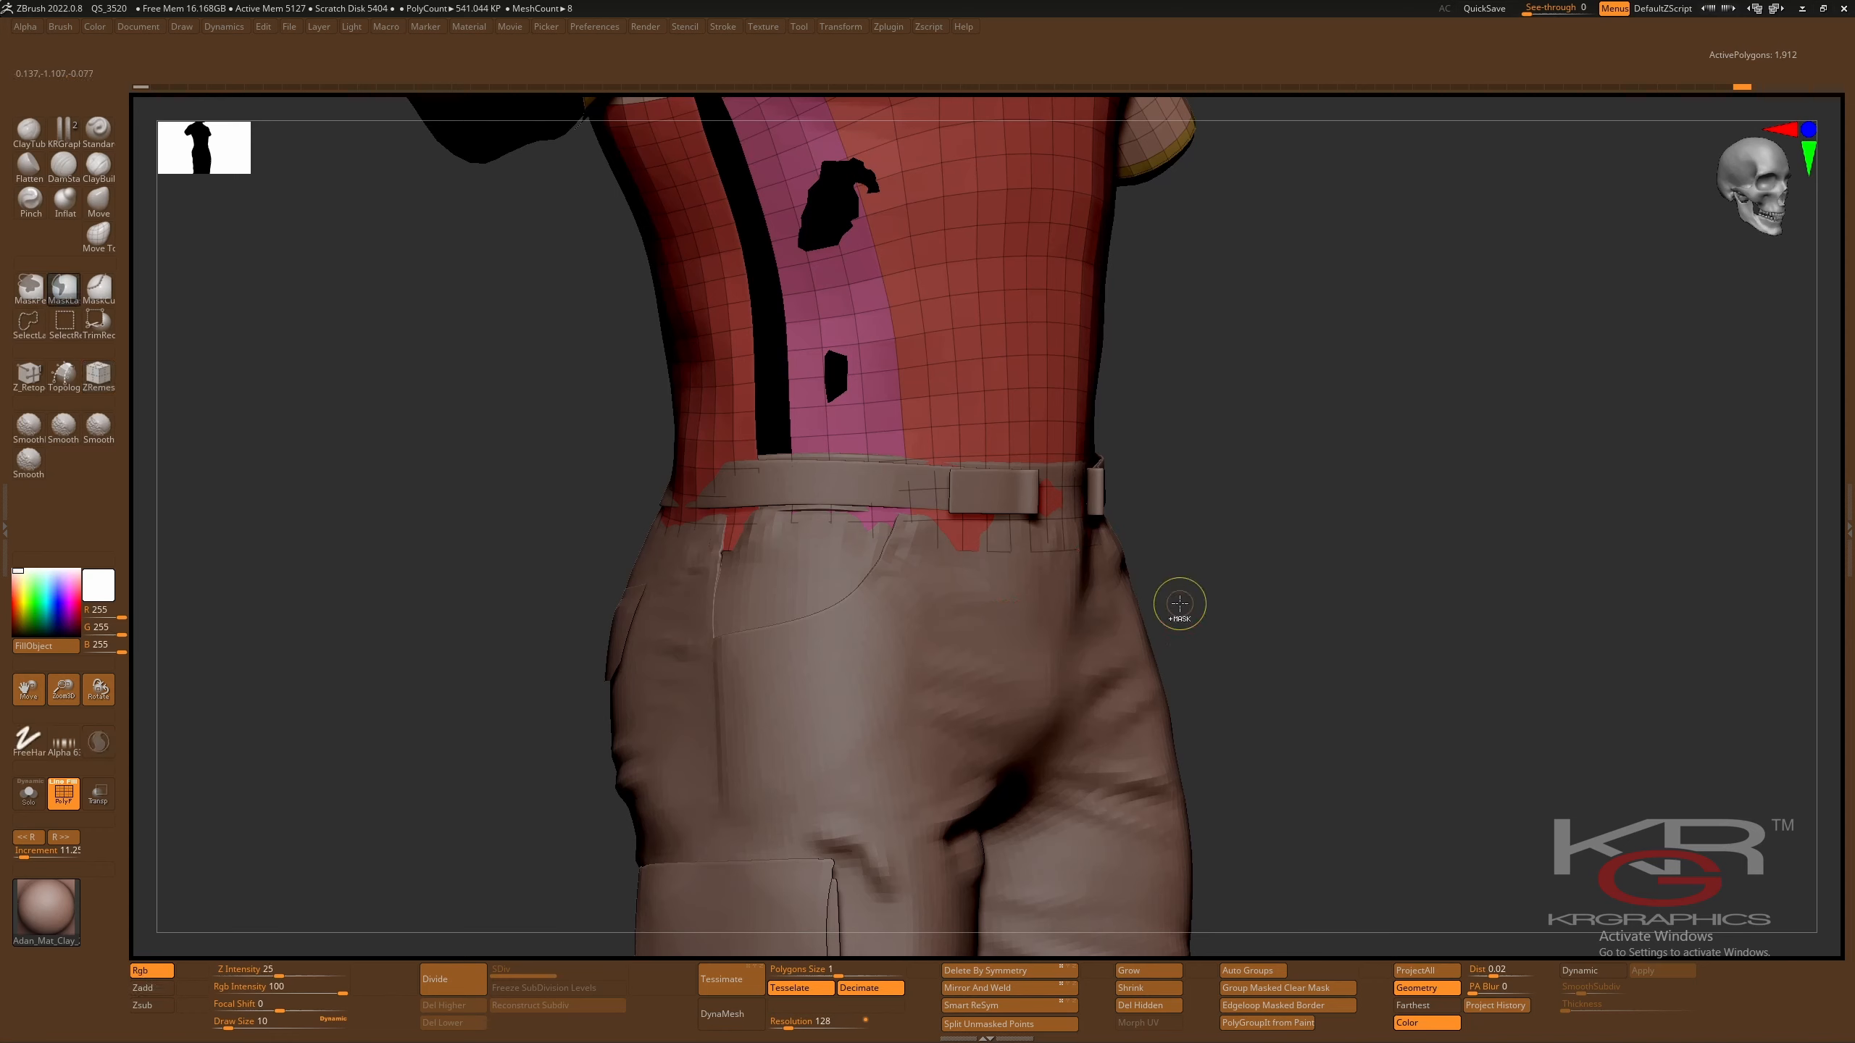
key("ctrl+z")
left_click(28, 793)
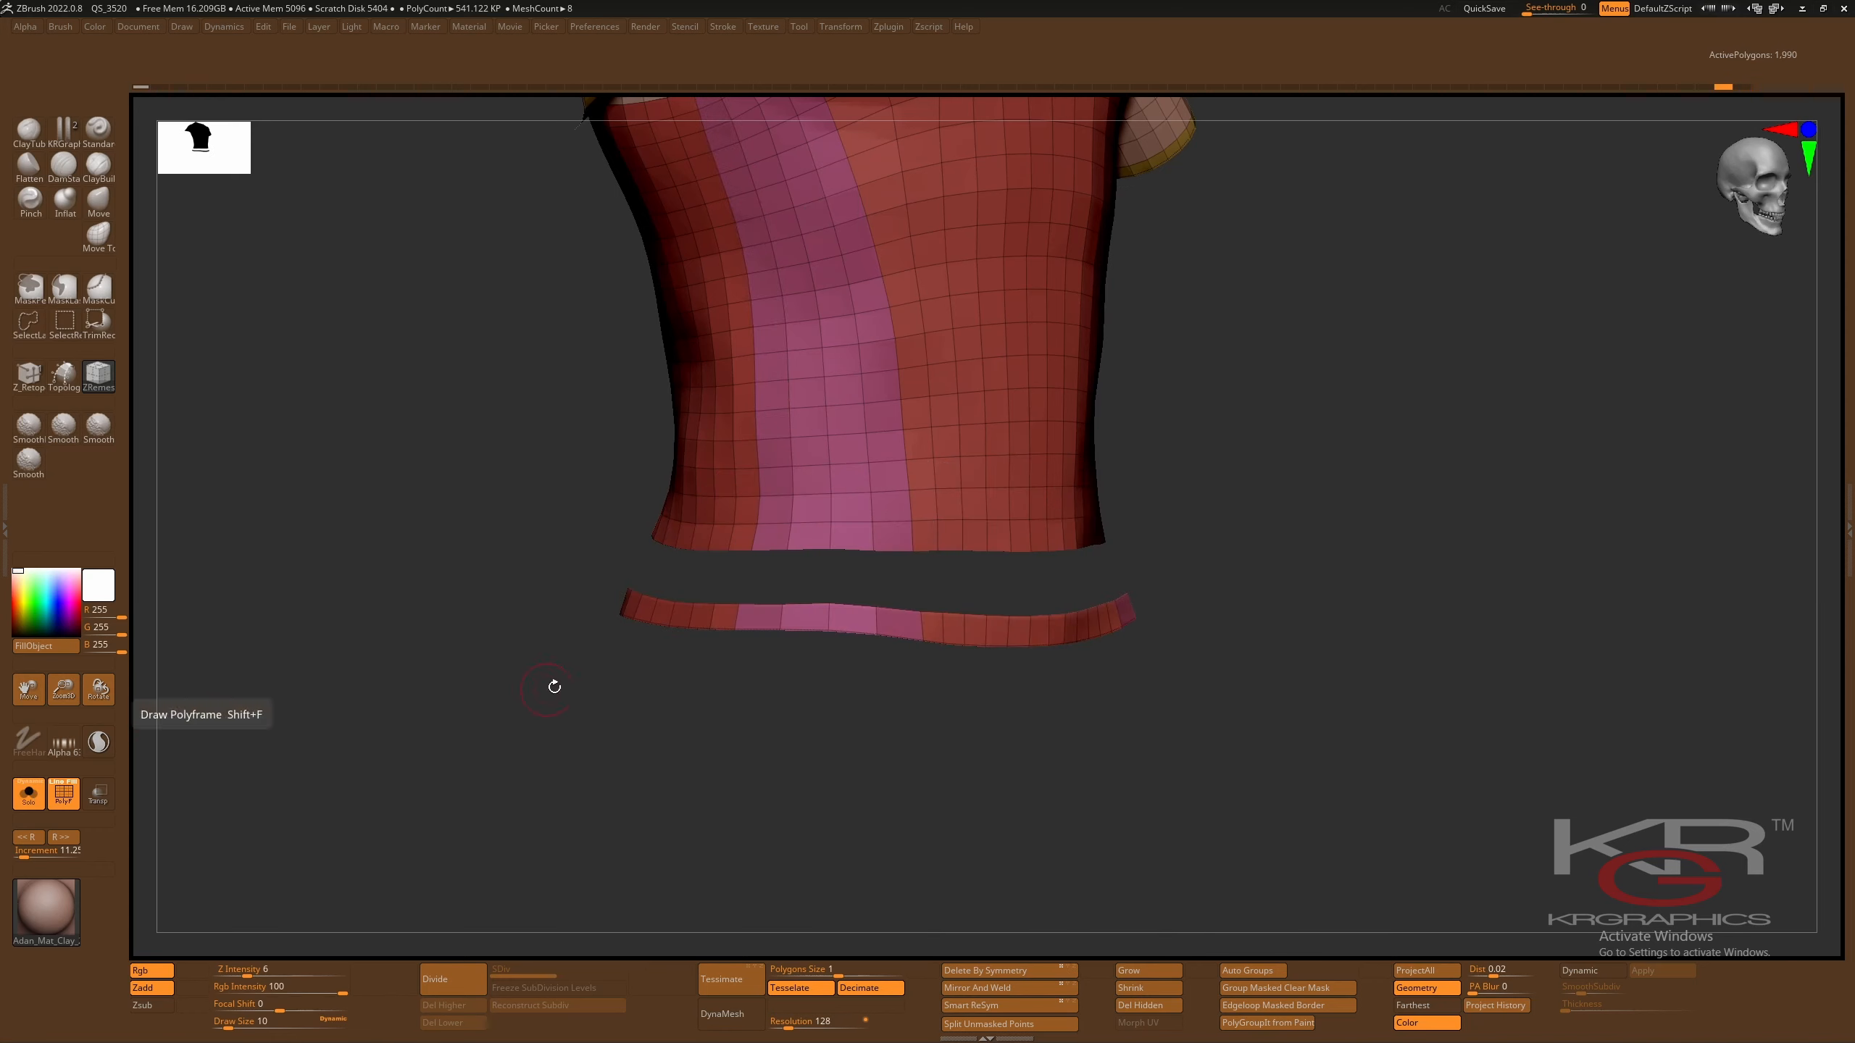
left_click(828, 615, "ctrl+alt+shift")
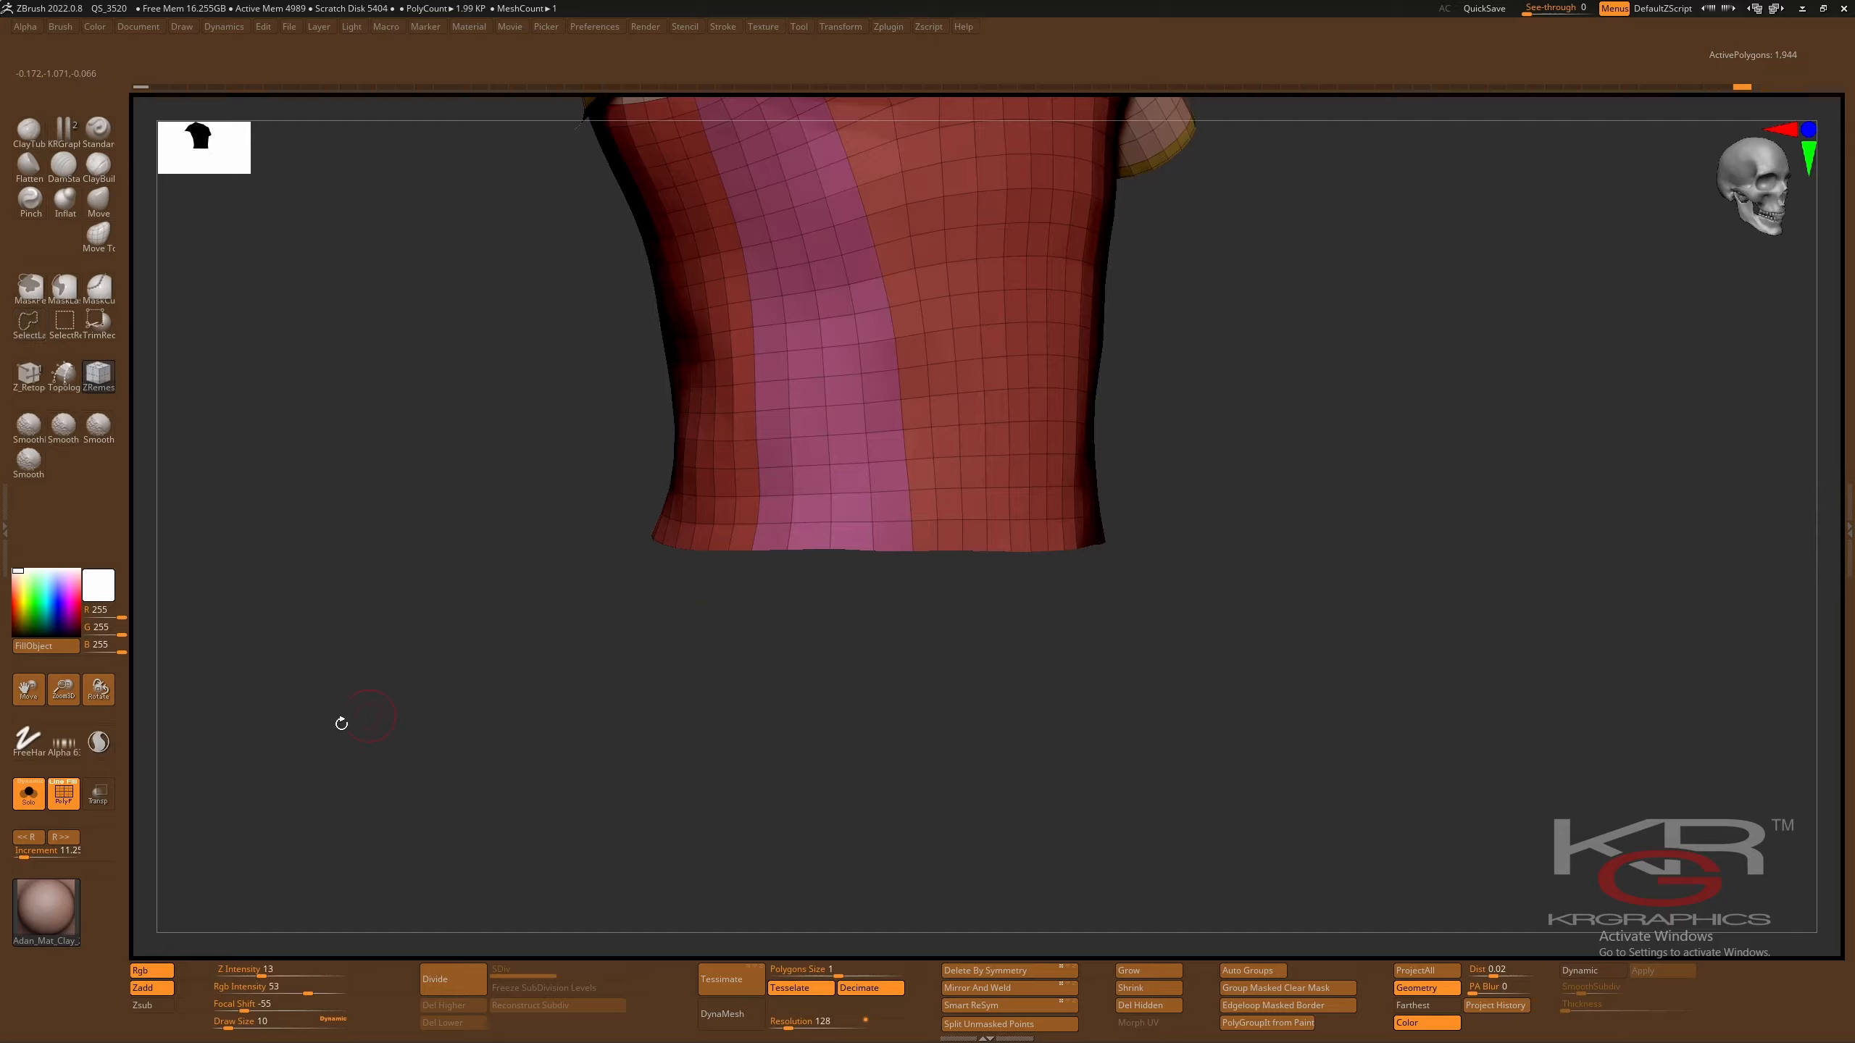
left_click(44, 801)
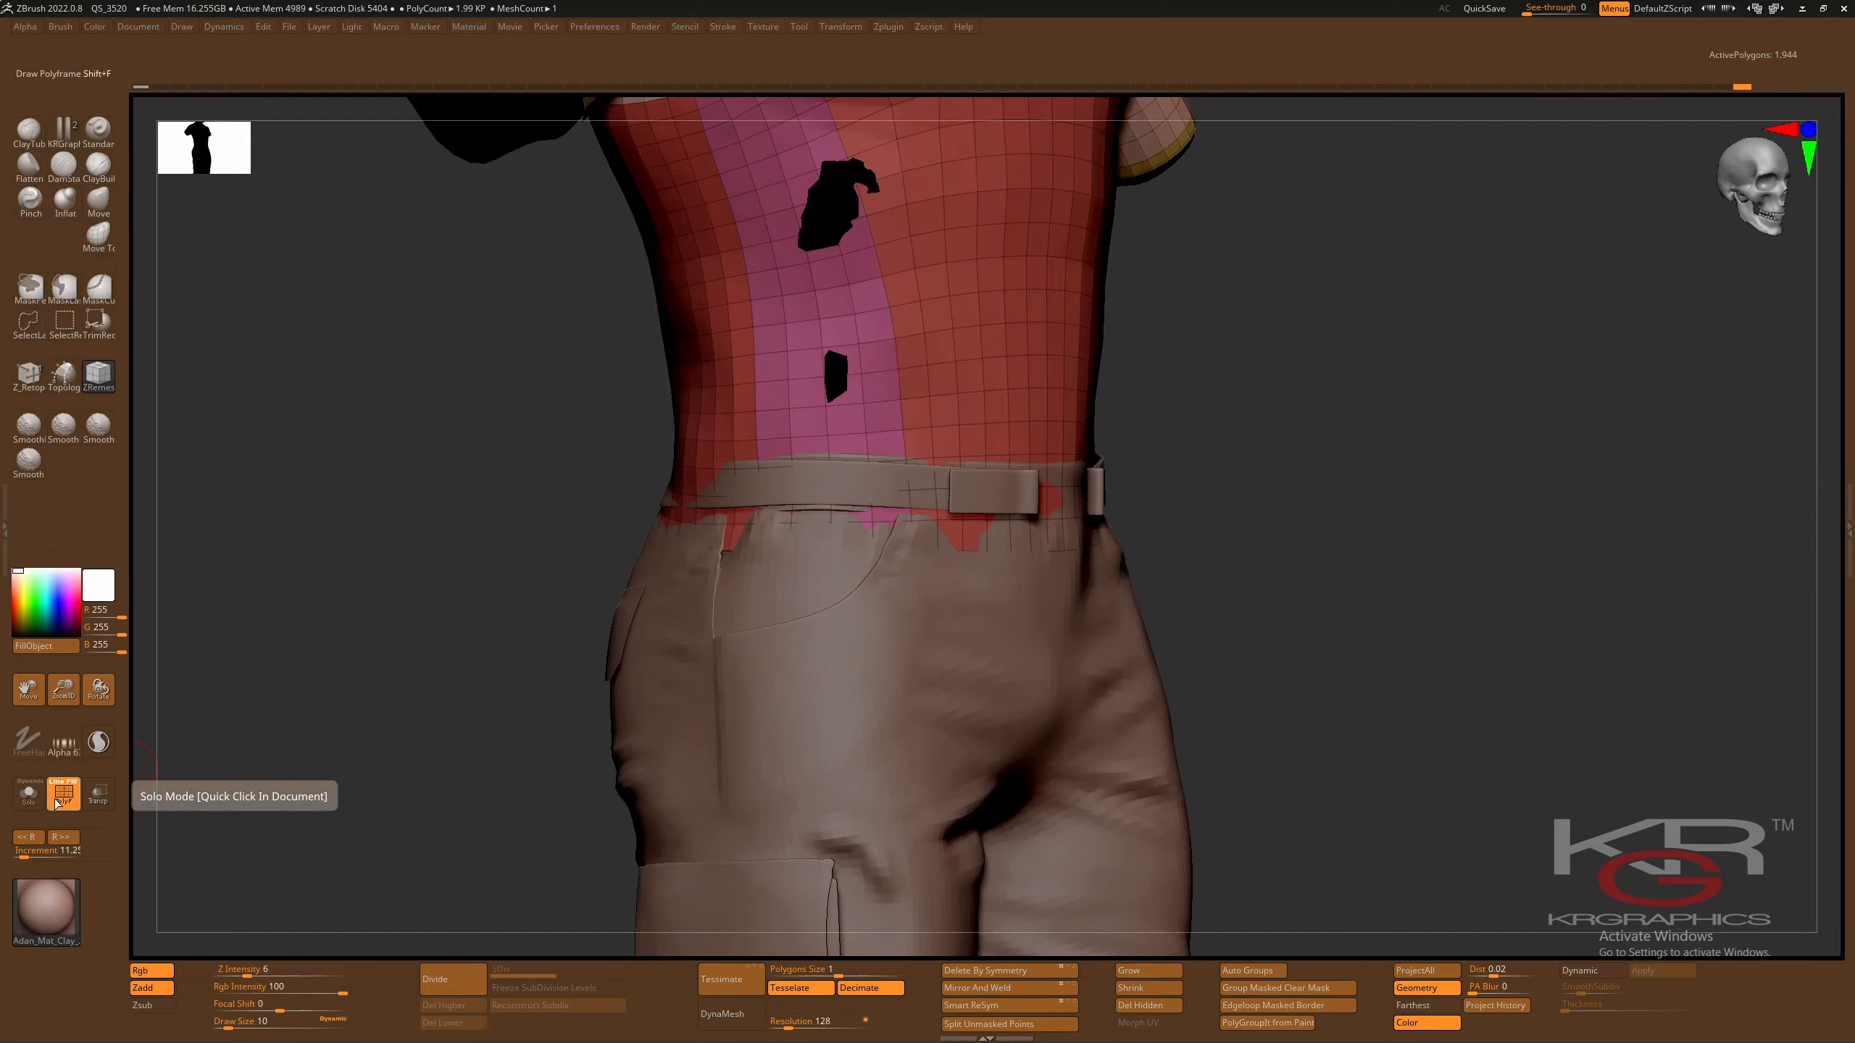
left_click(1161, 1005)
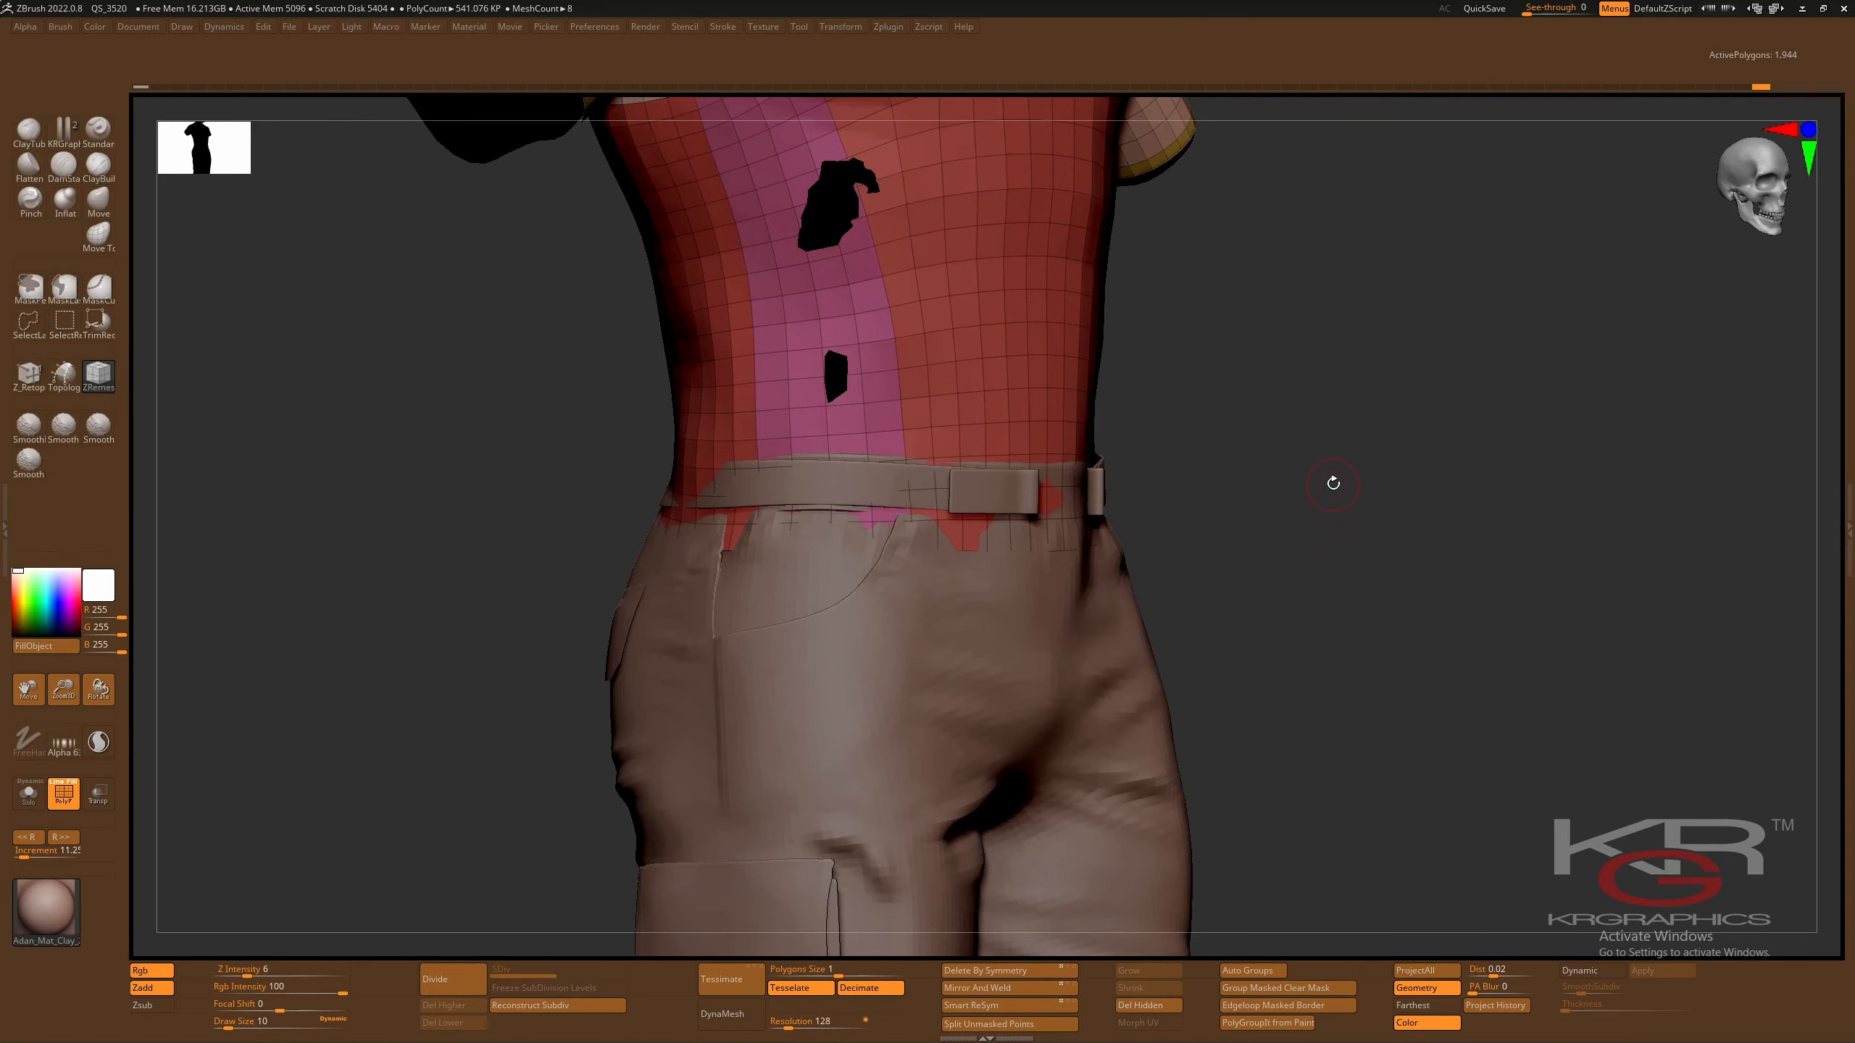
- Isolate the shirt around the collar and remove its mirrored half with Delete By Symmetry
left_click_drag(1332, 483, 1401, 755)
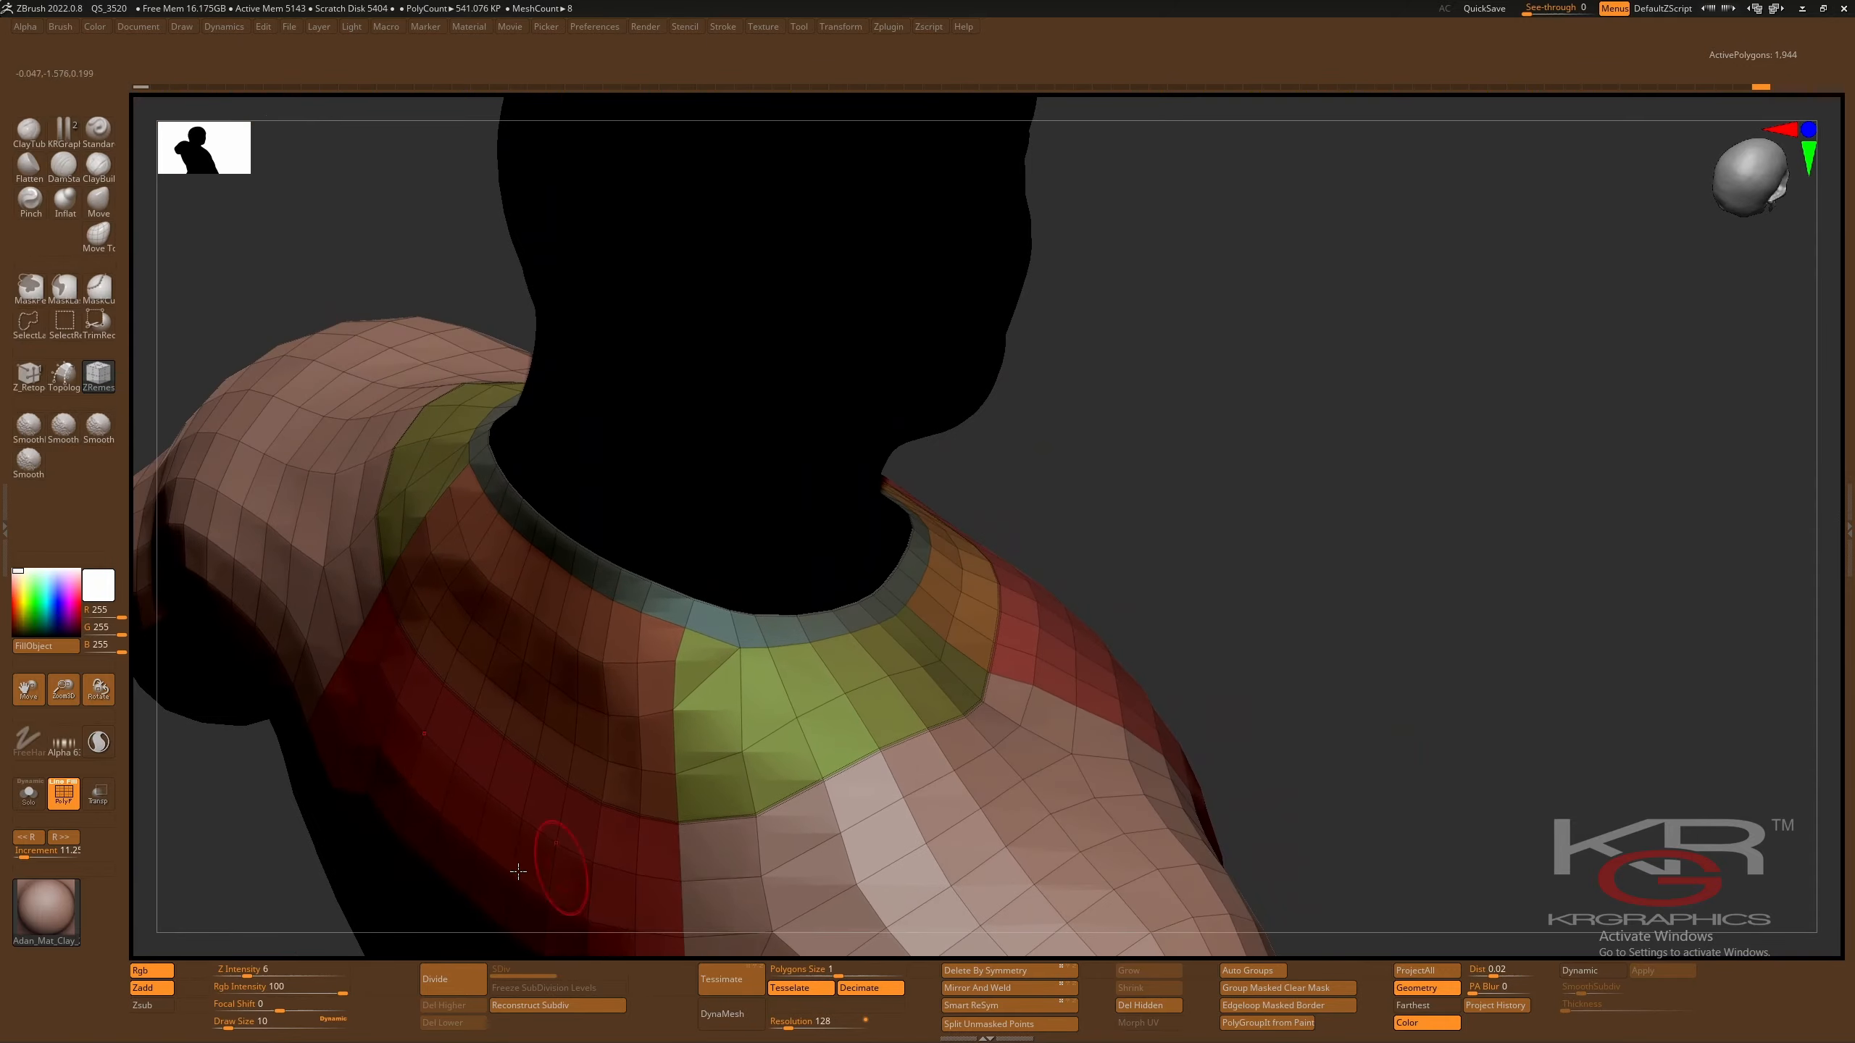
left_click(29, 794)
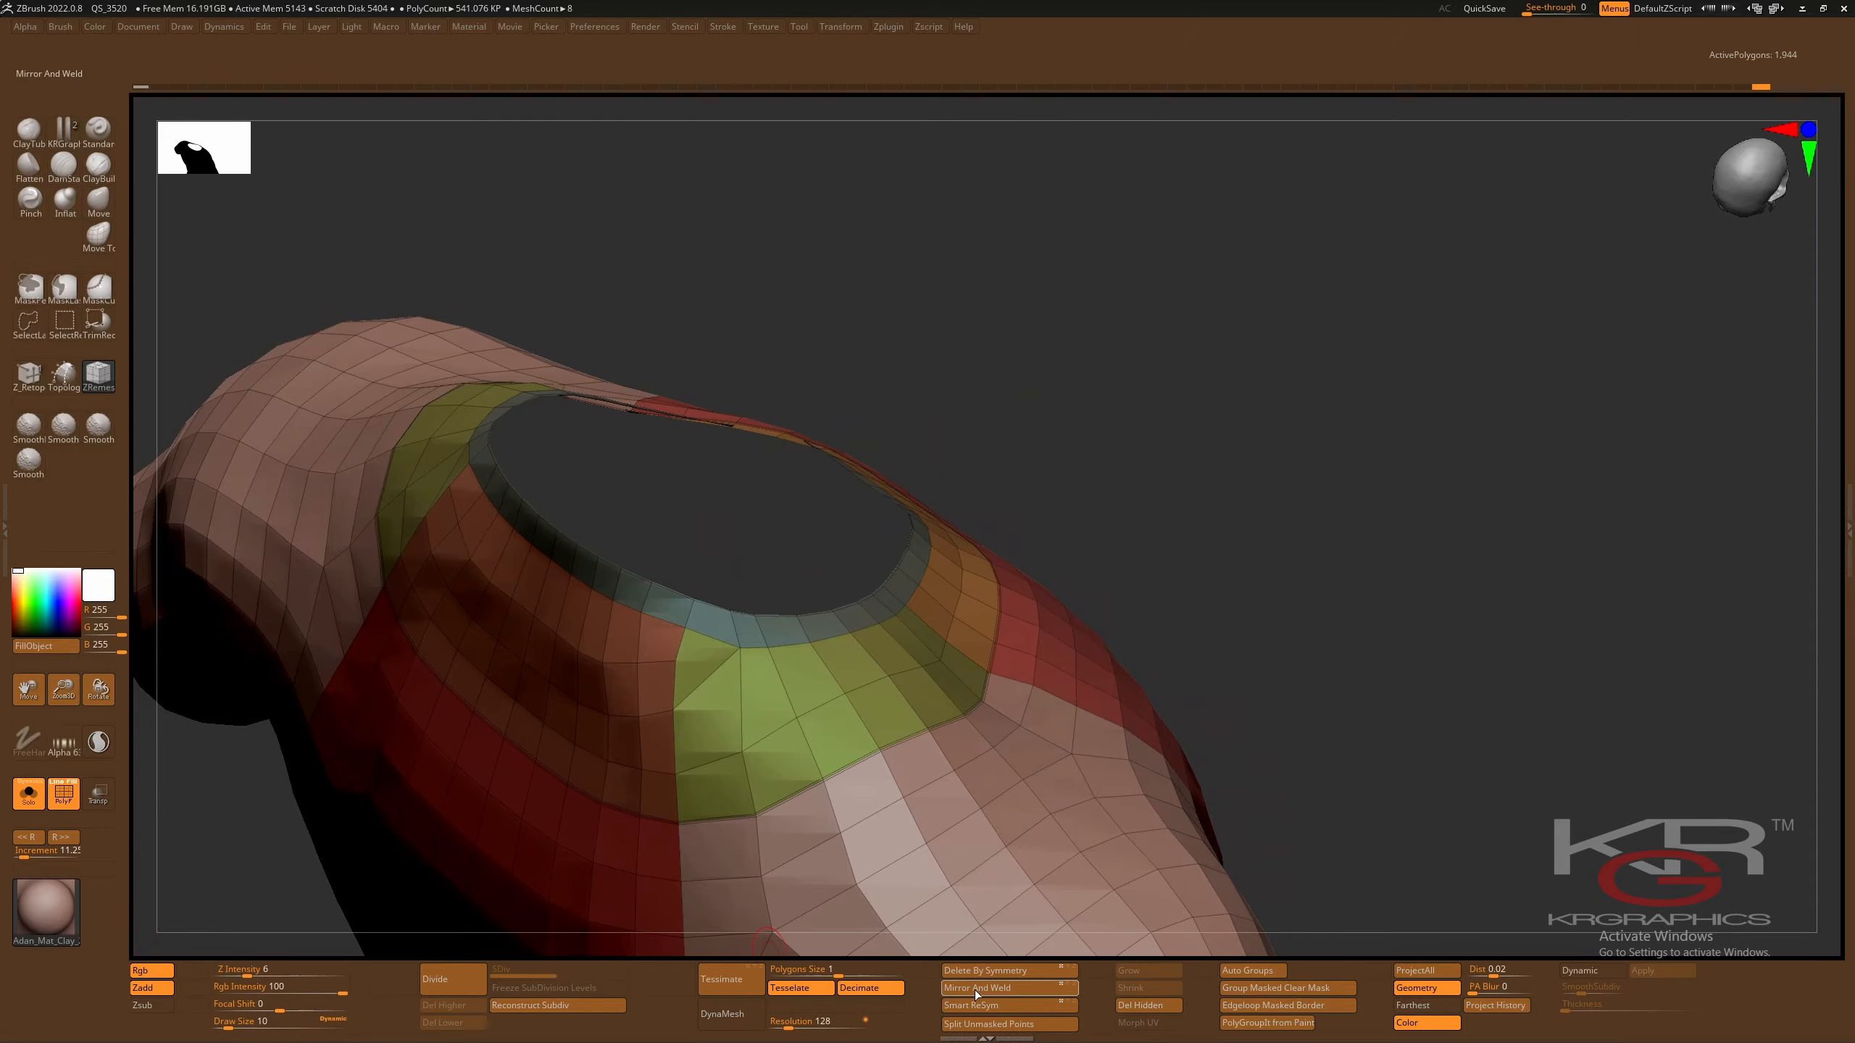
left_click(1004, 972)
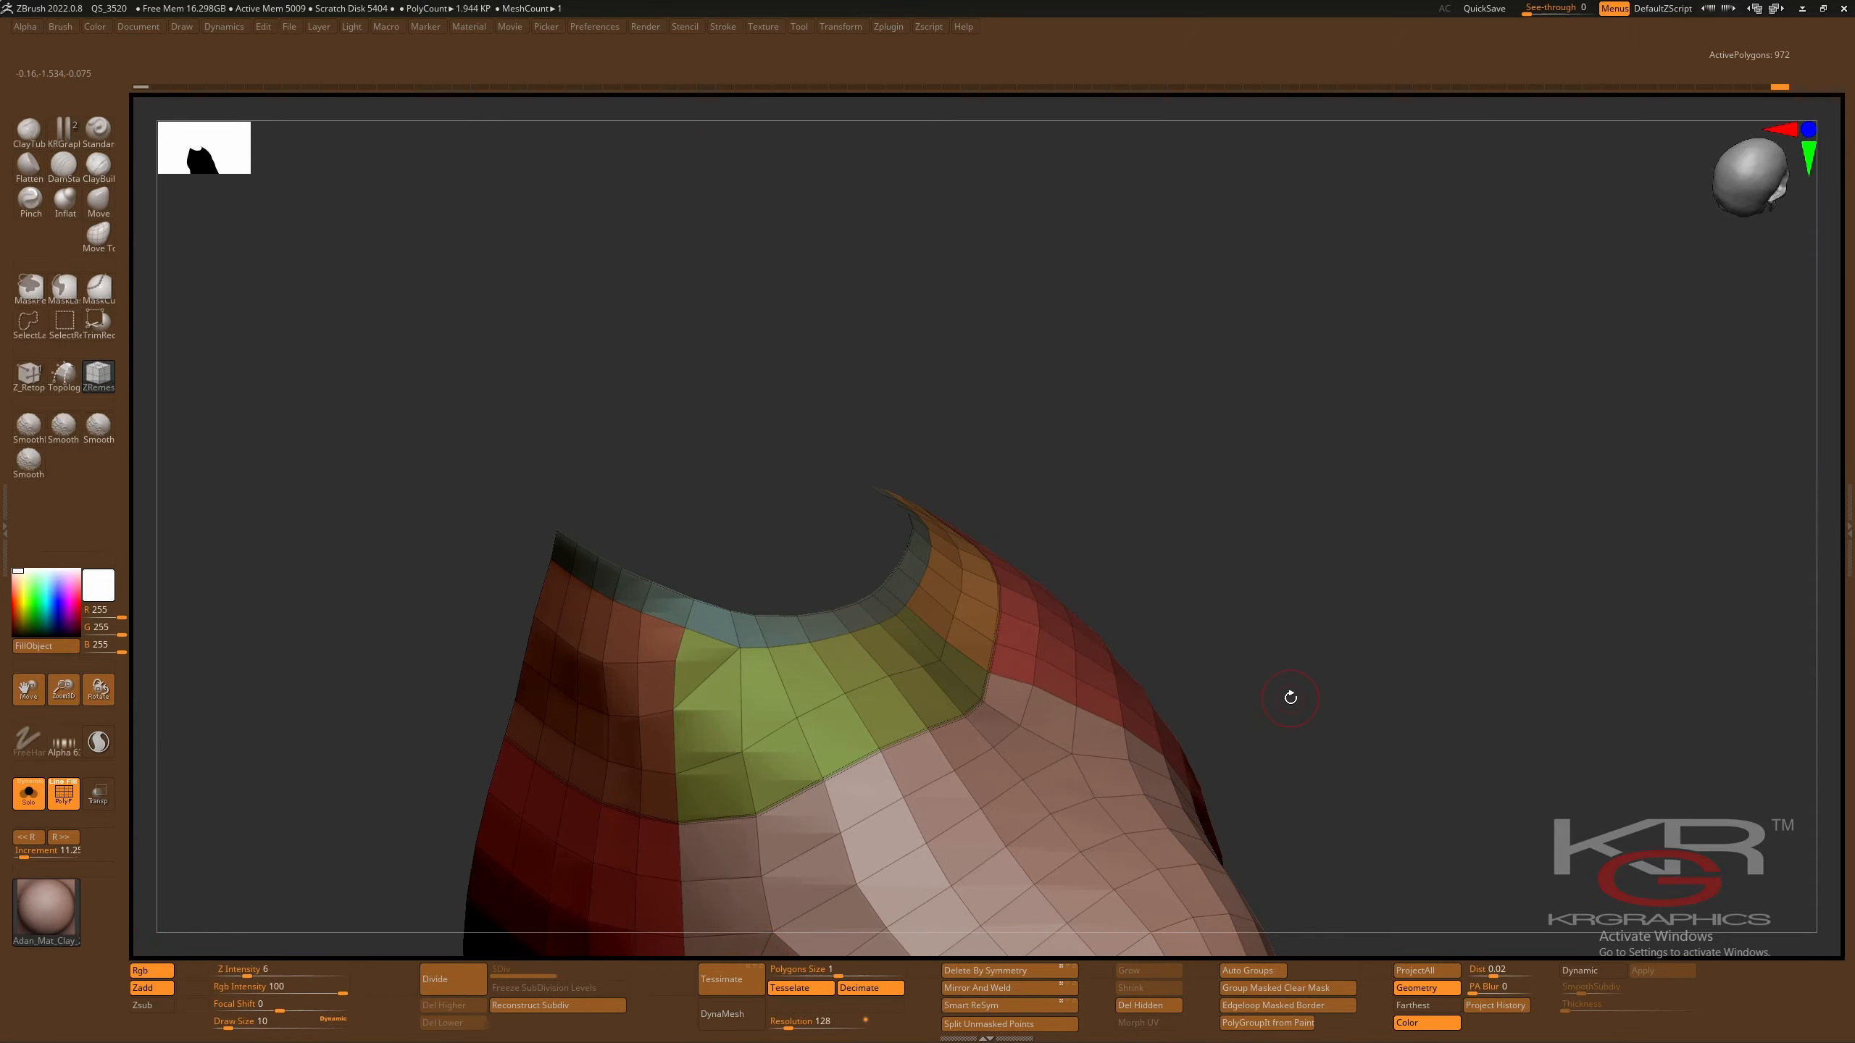
- With the ZModeler brush, insert a single edge loop across the green polygroup just below the collar
left_click_drag(1288, 696, 1290, 695)
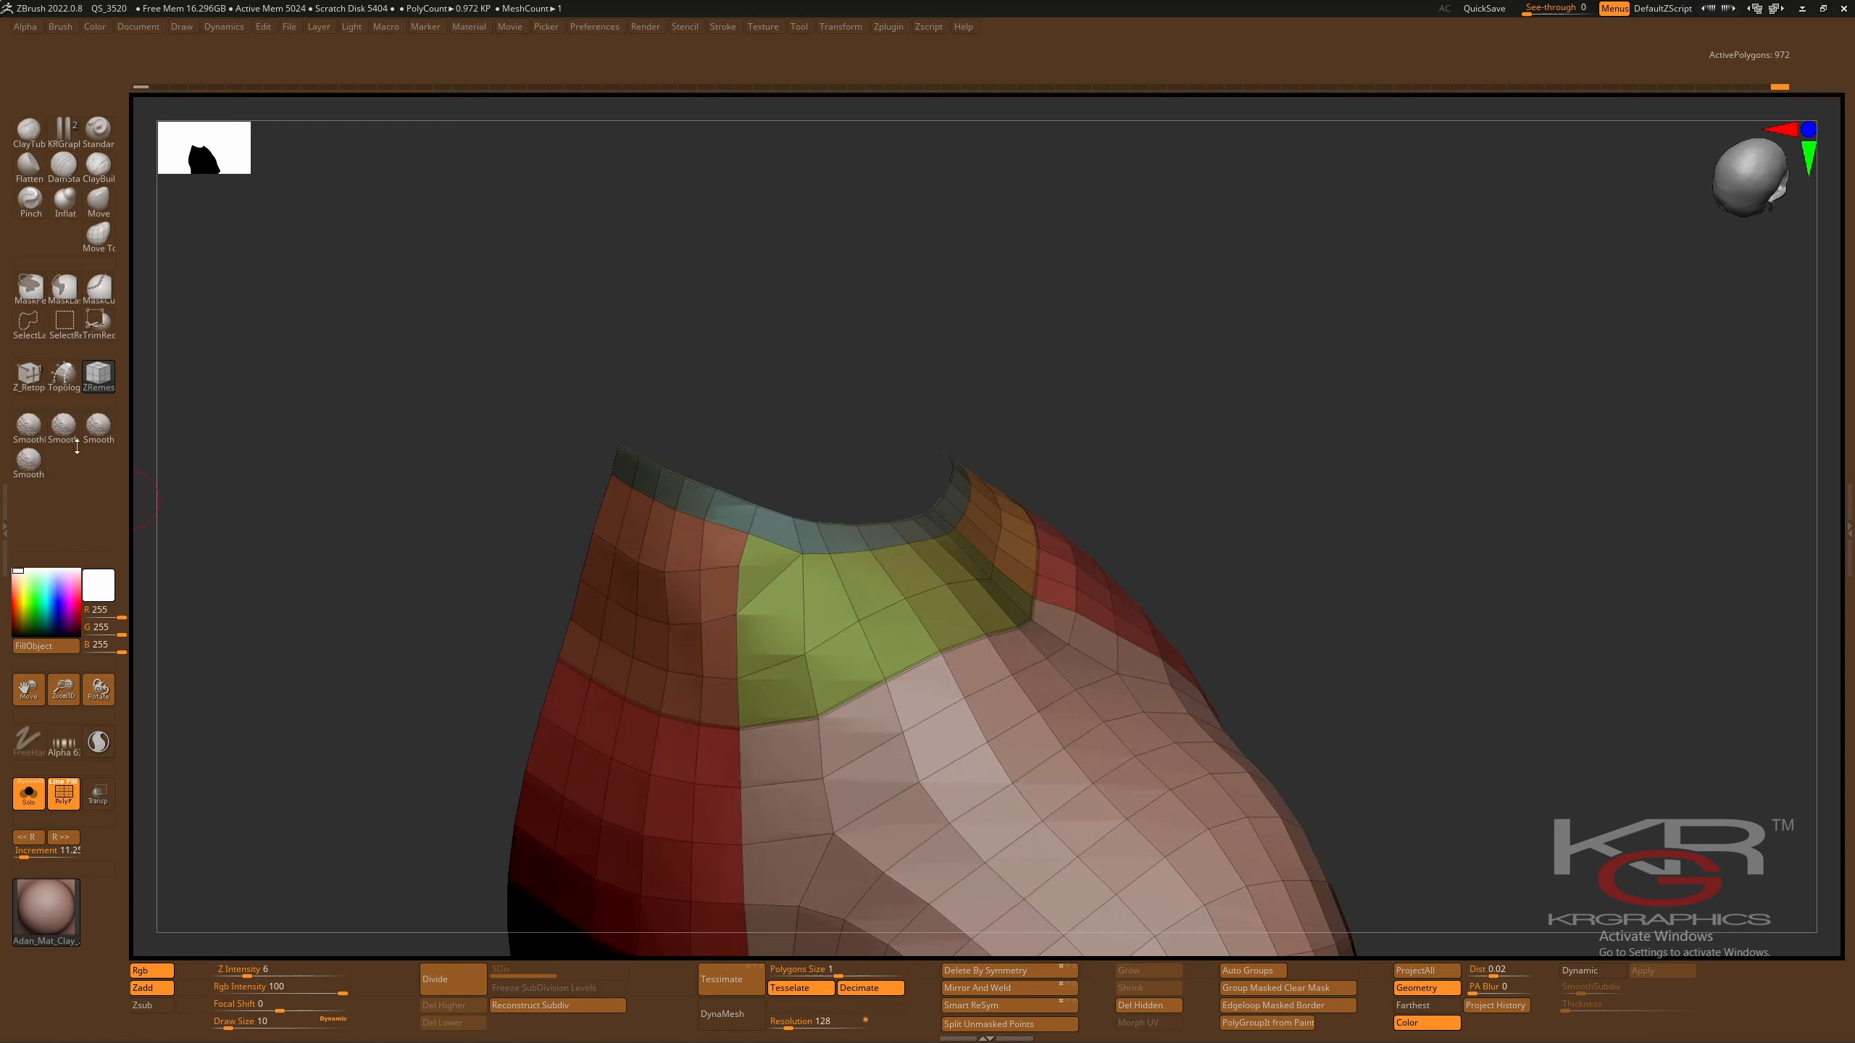
left_click(28, 374)
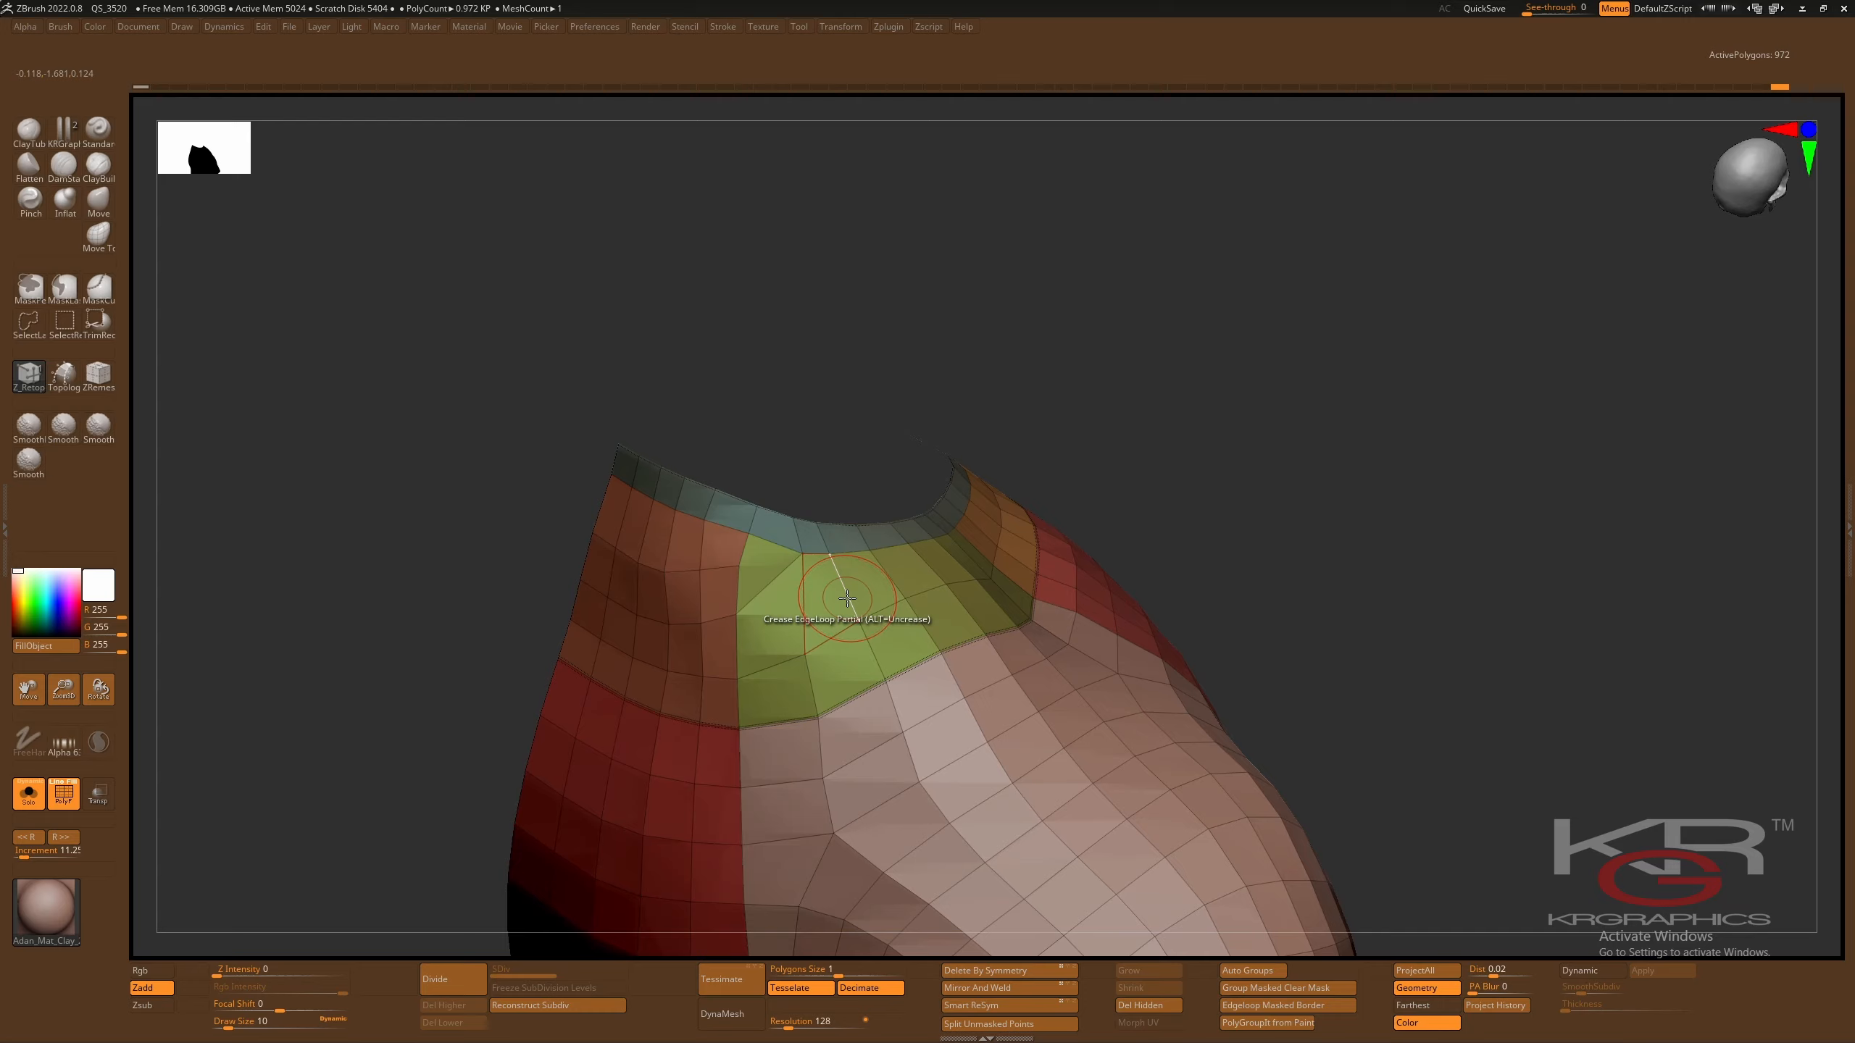
key("space")
left_click(809, 588)
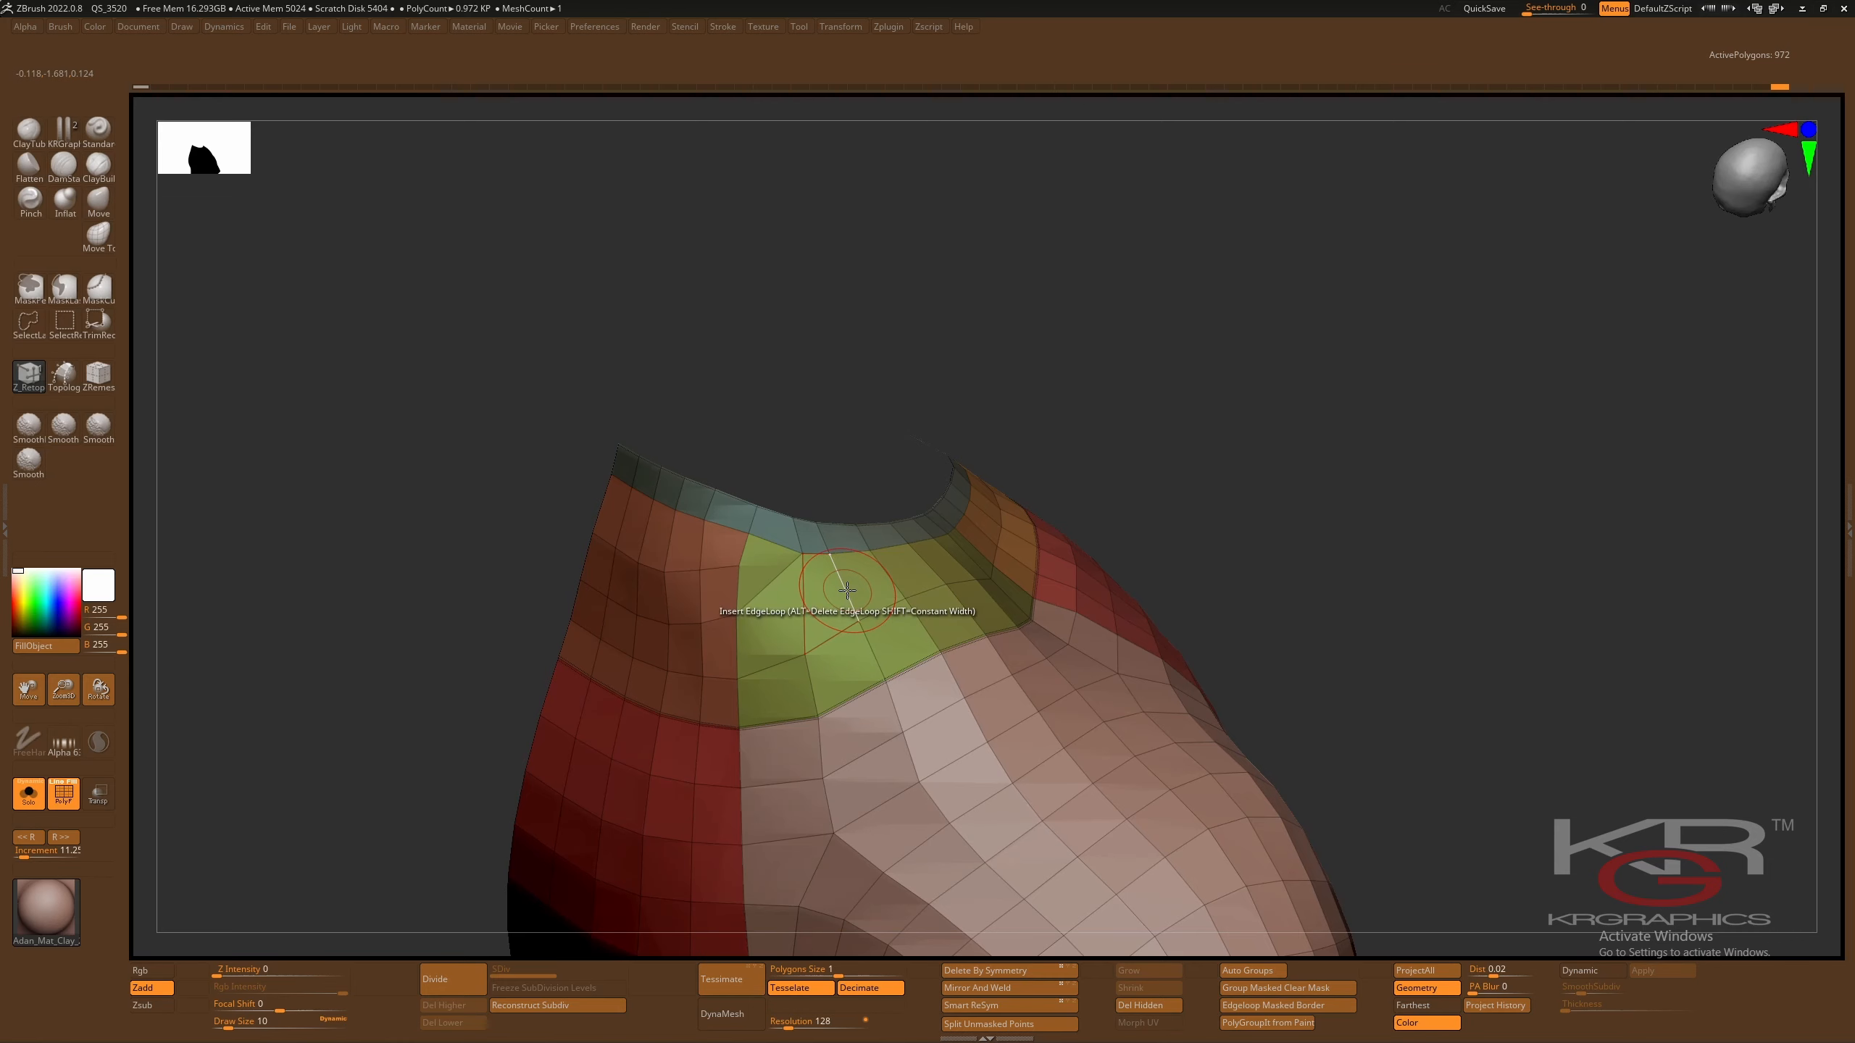
left_click(846, 593)
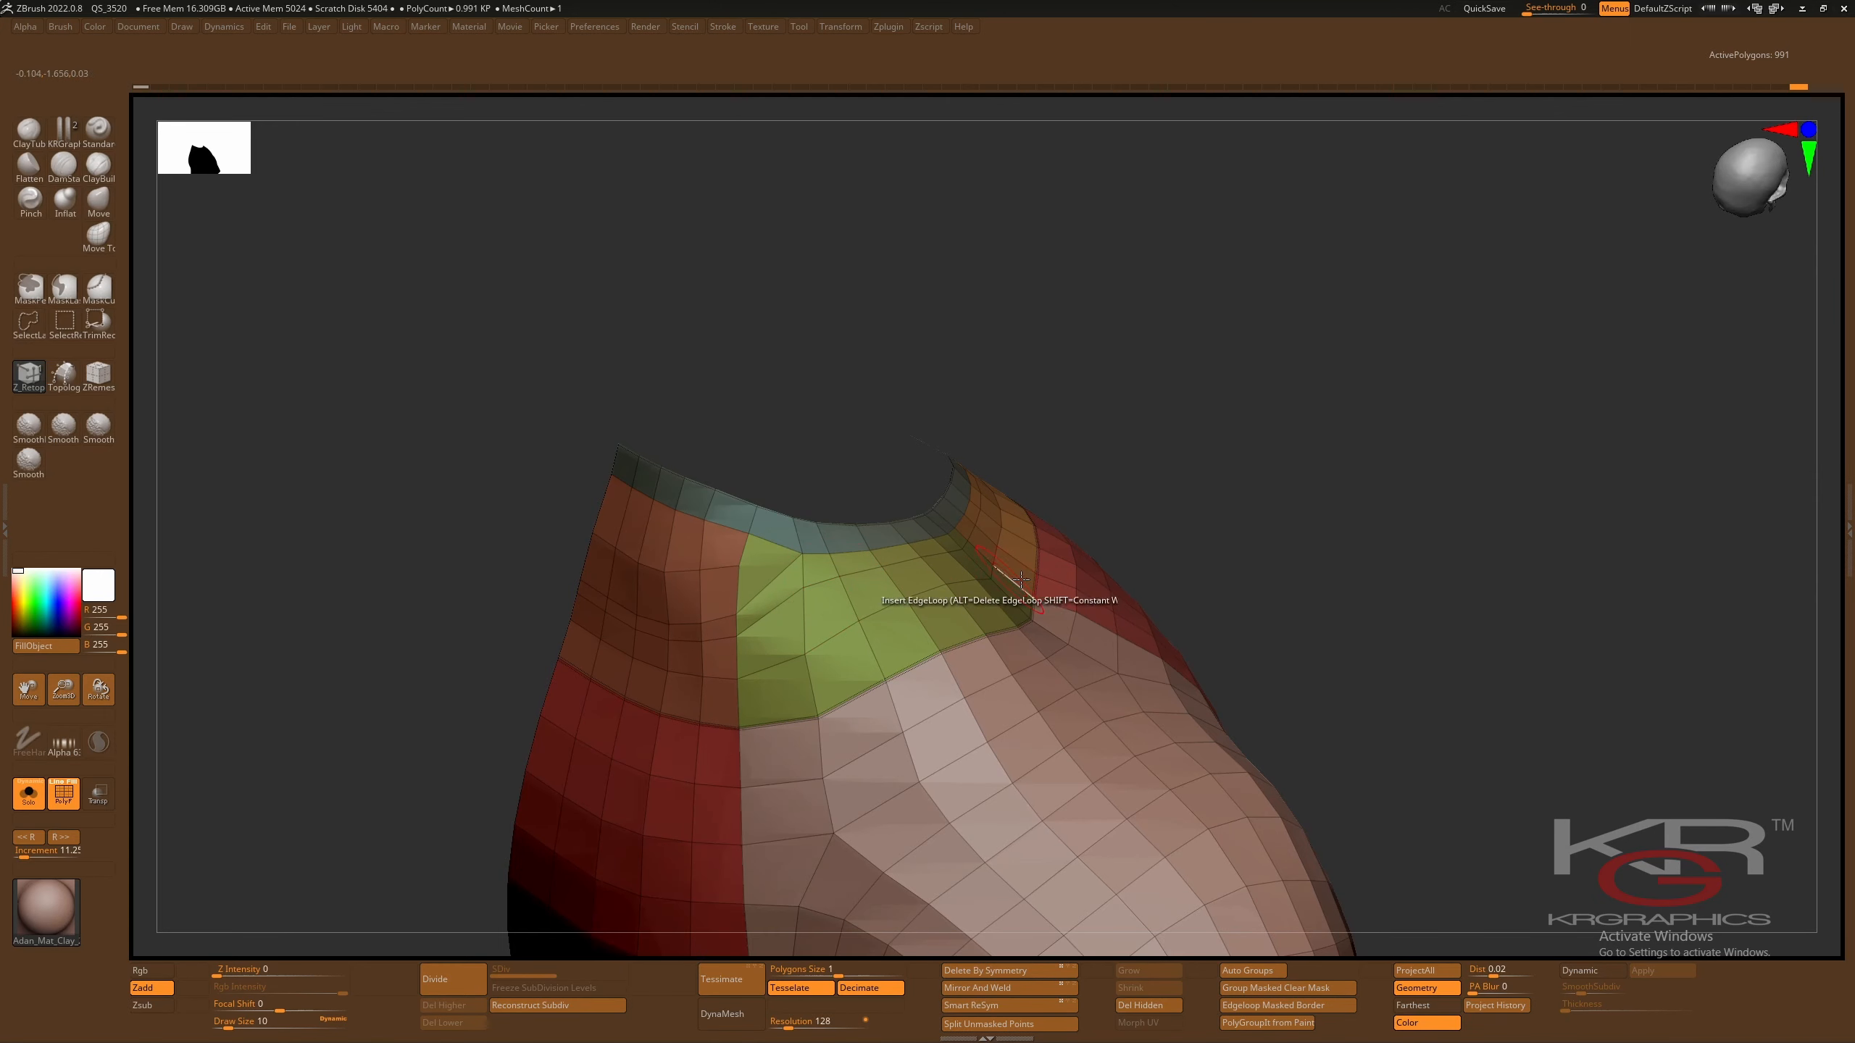
- Set the ZModeler point action to Stitch over the border between the green and brown polygroups below the collar
right_click_drag(1221, 570, 1241, 658, "ctrl")
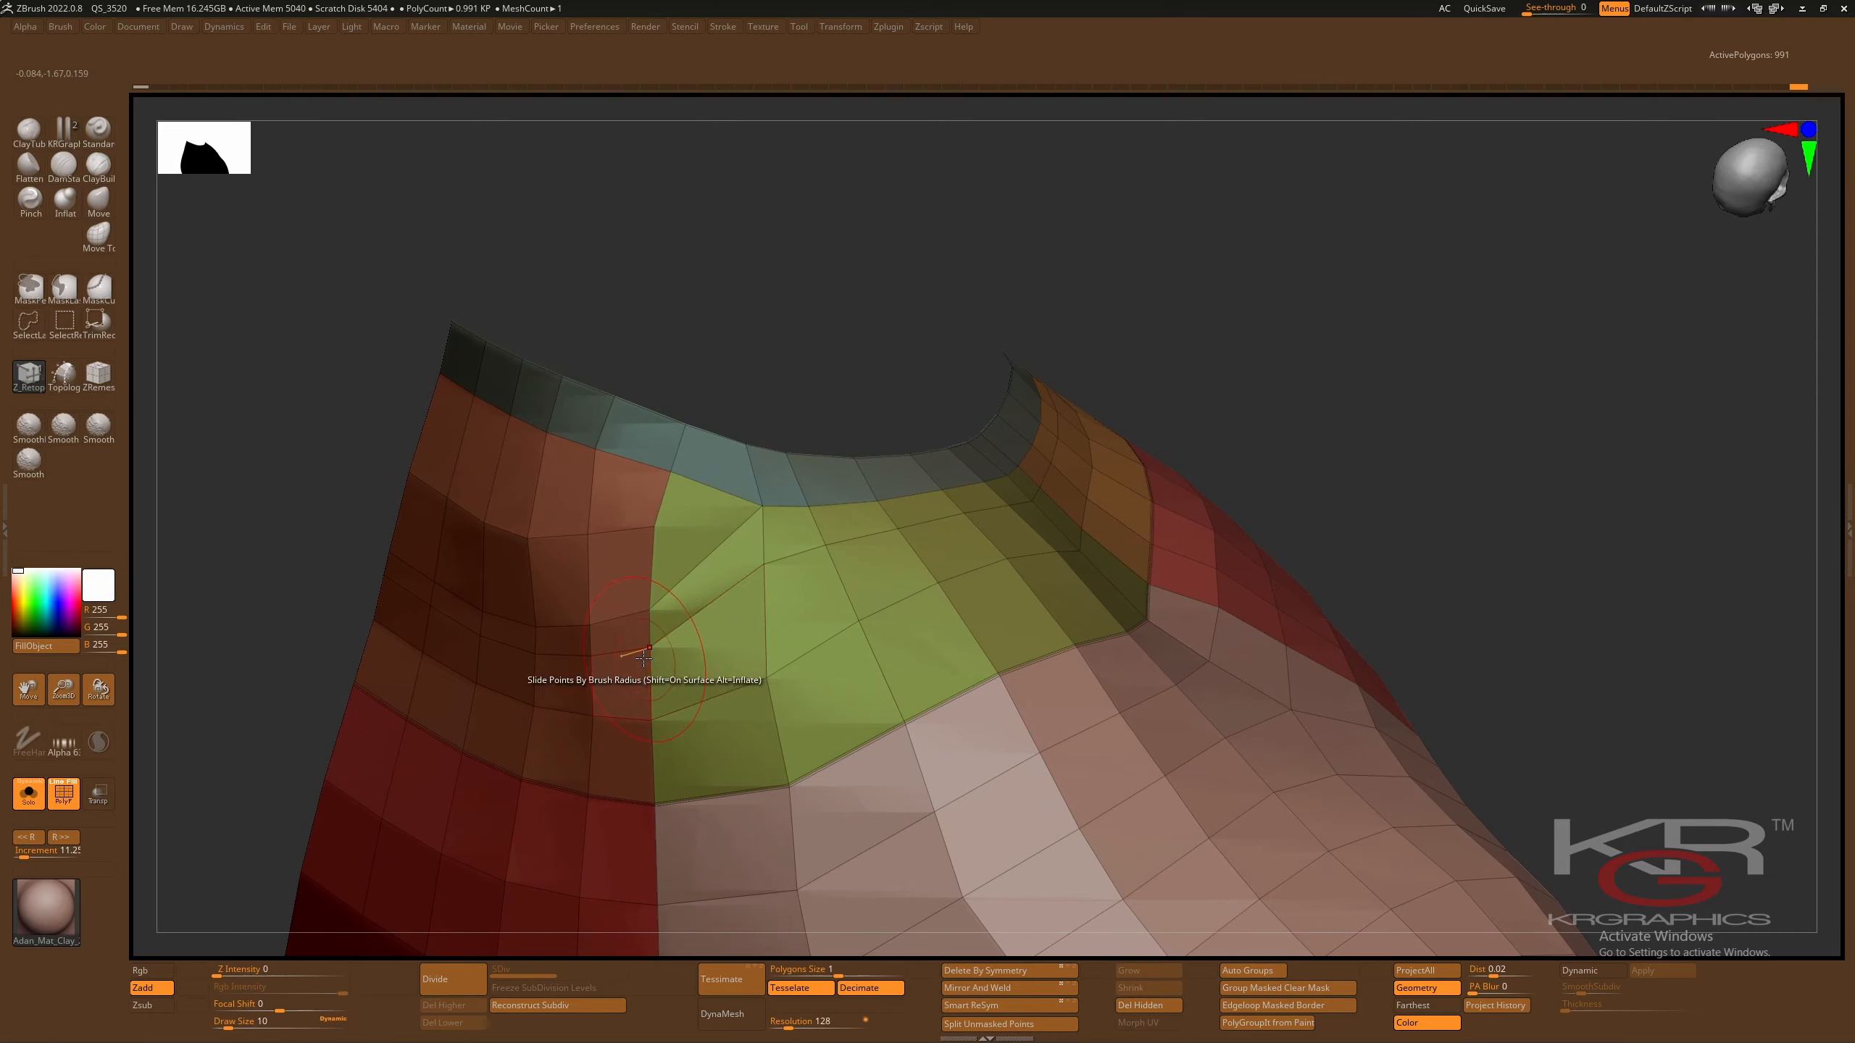
key("space")
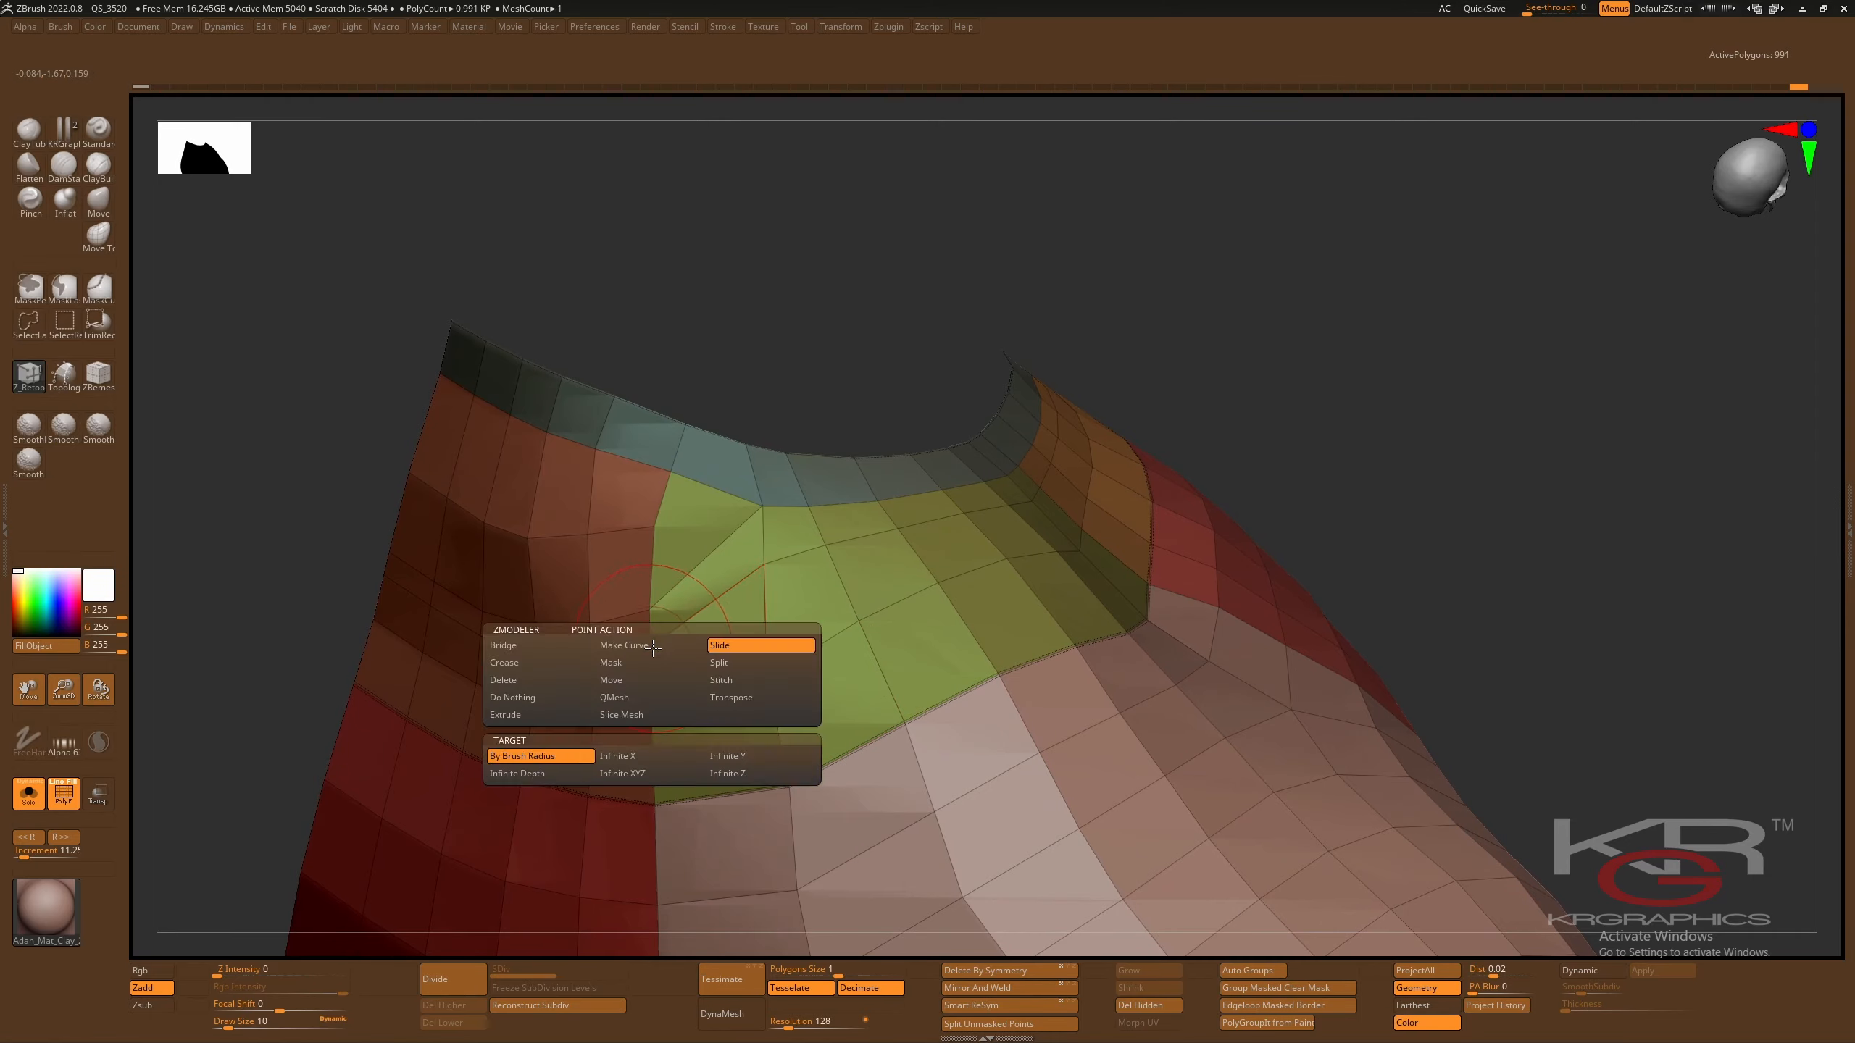
left_click(721, 680)
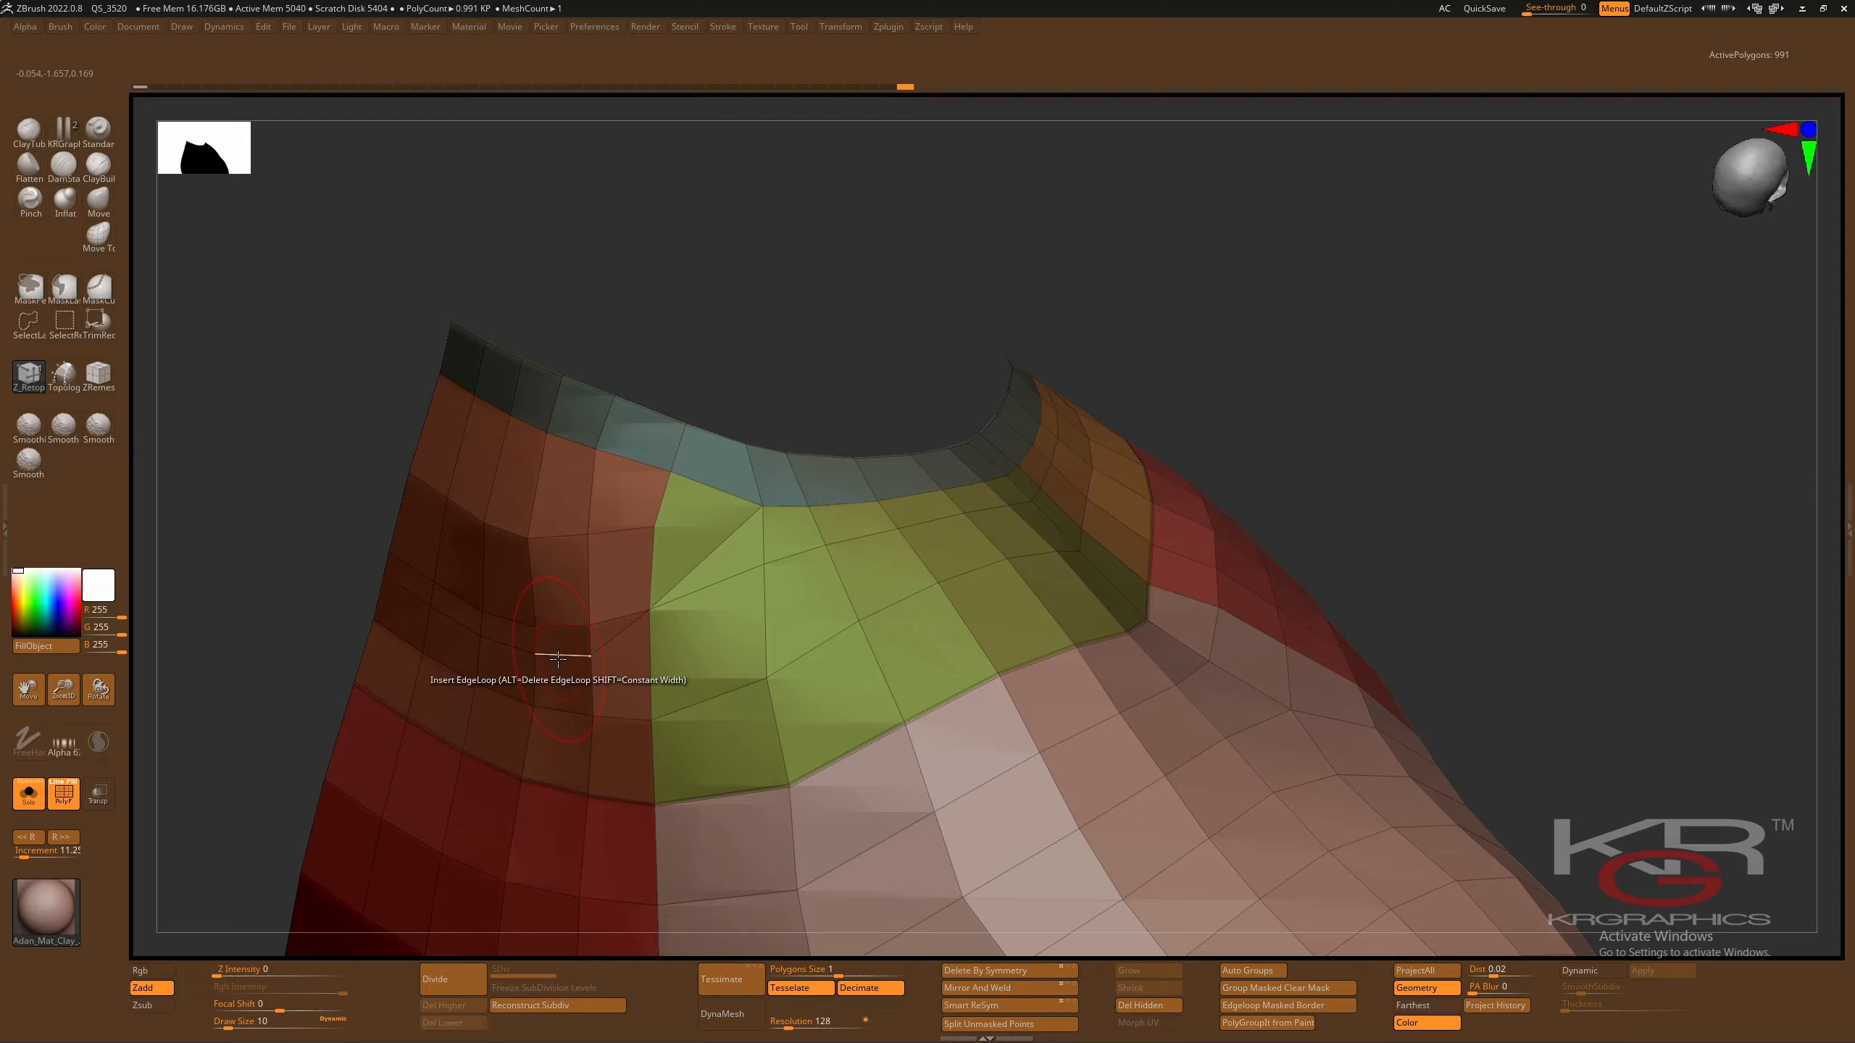
- Try to delete part of the edge loop in the brown polygroup below the collar using Delete with the EdgeLoop Partial target
key("space")
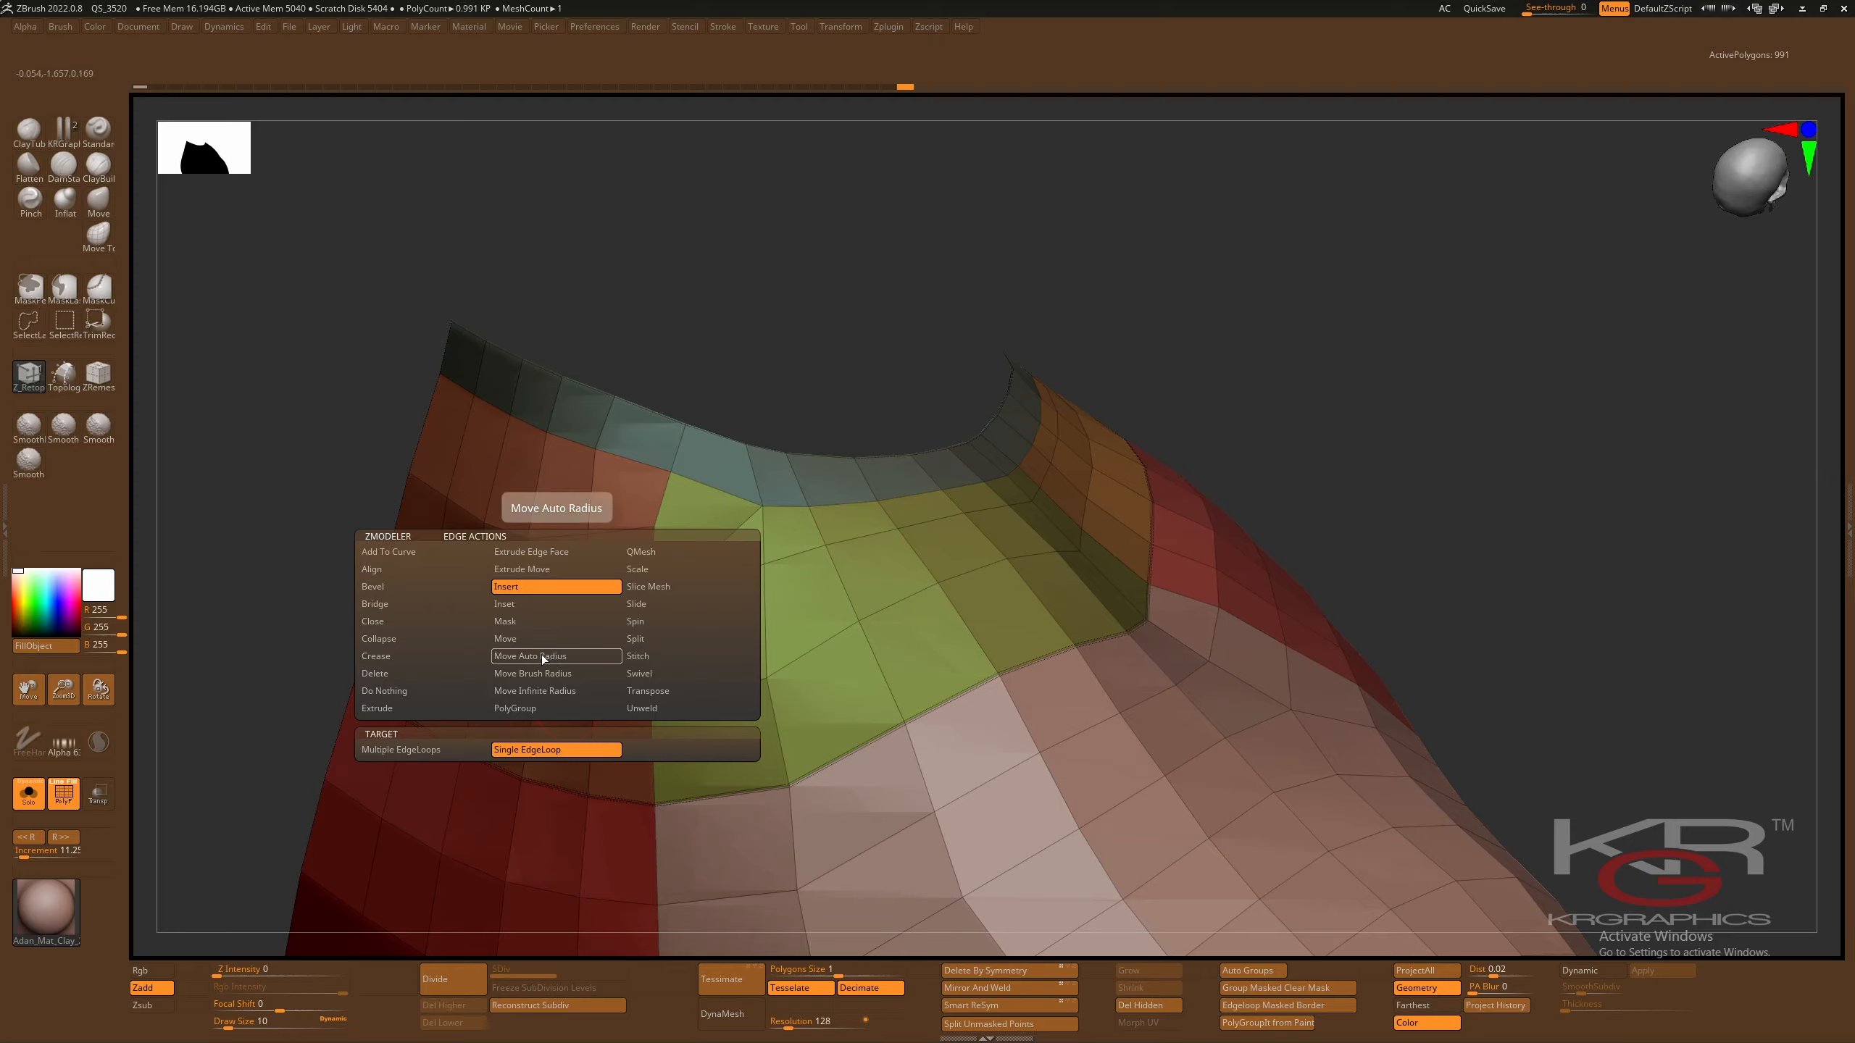
left_click(405, 673)
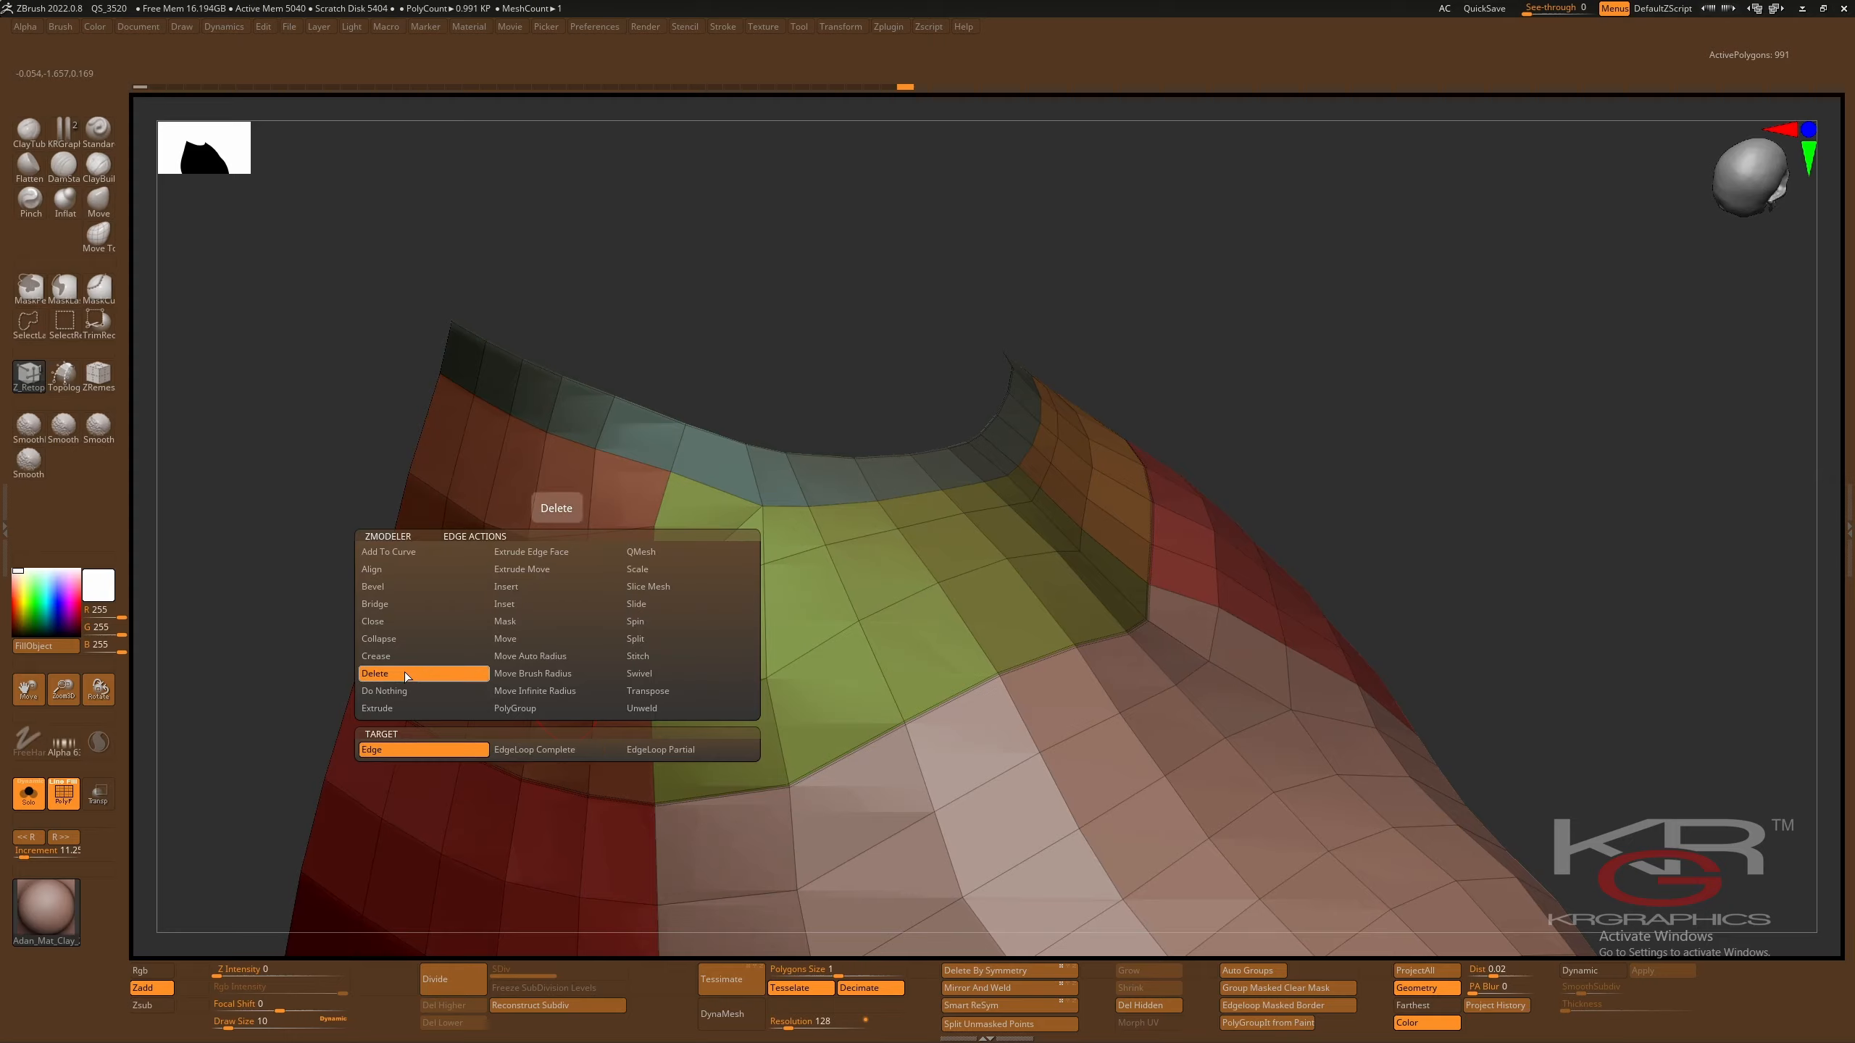
left_click(627, 754)
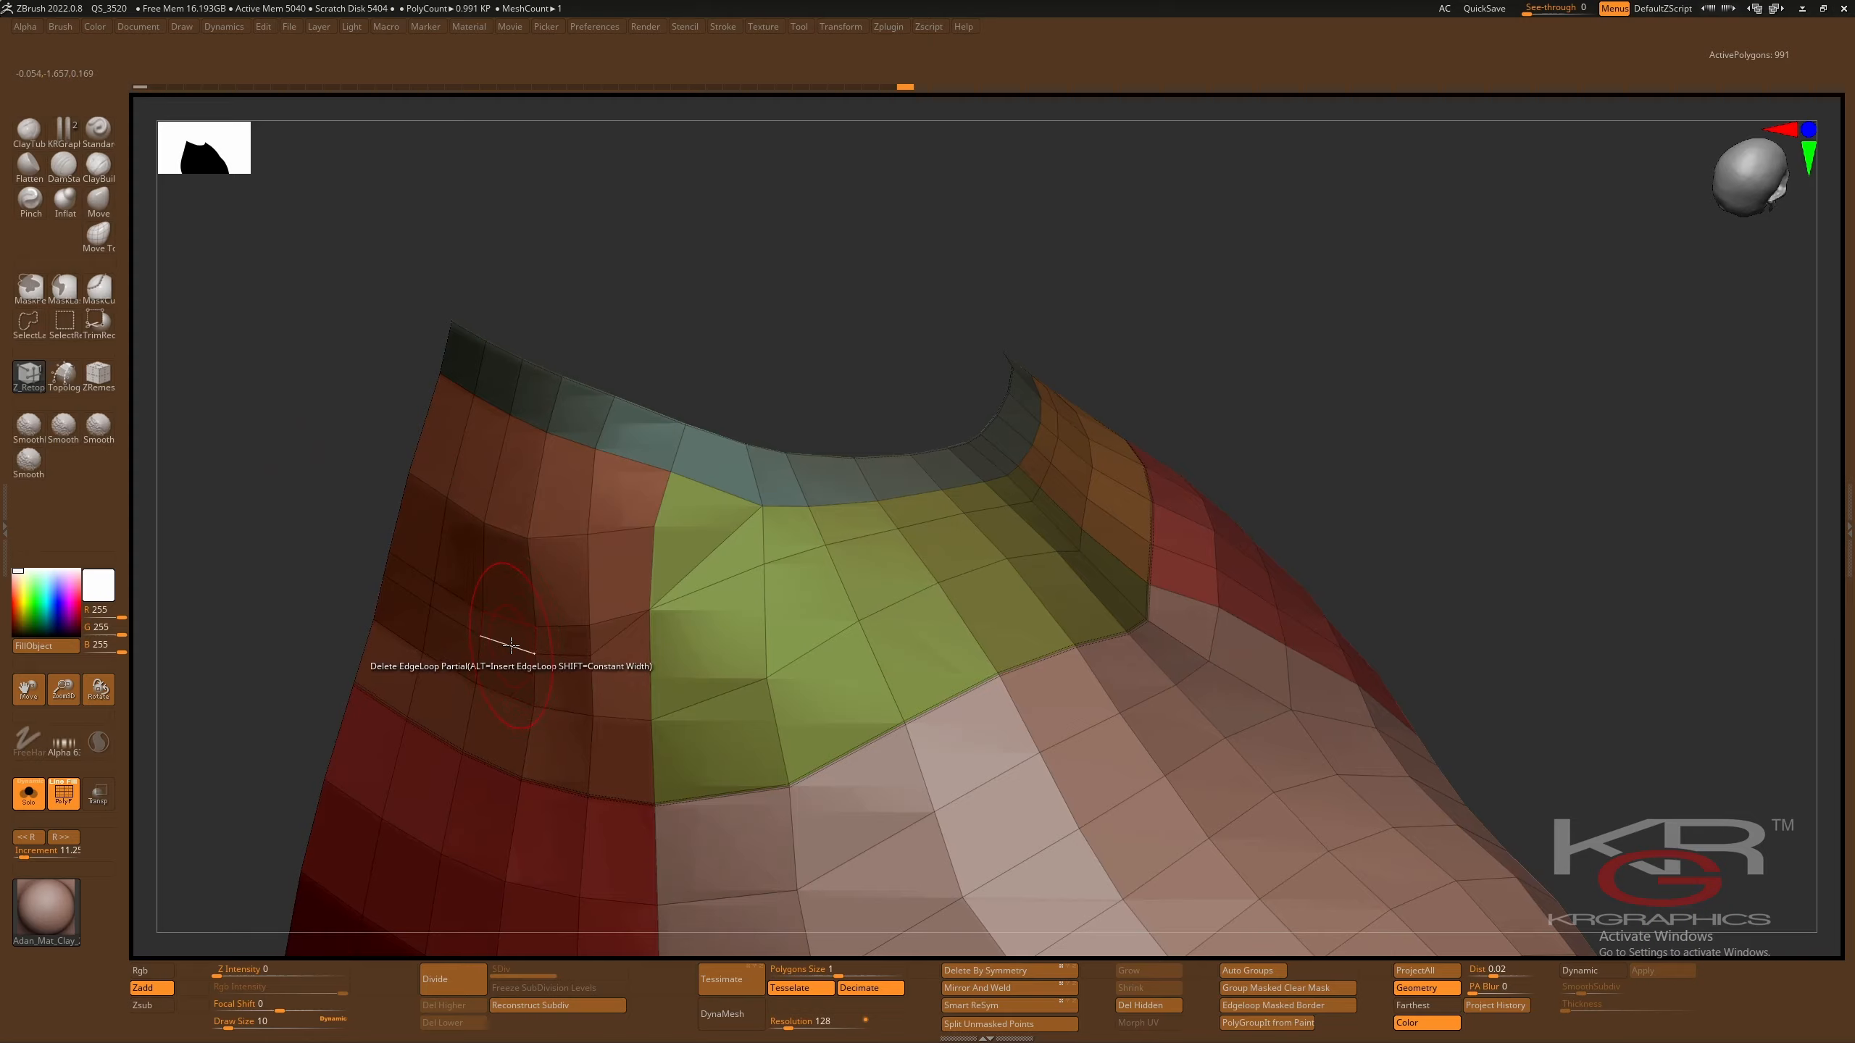
left_click(512, 644)
key("ctrl+z")
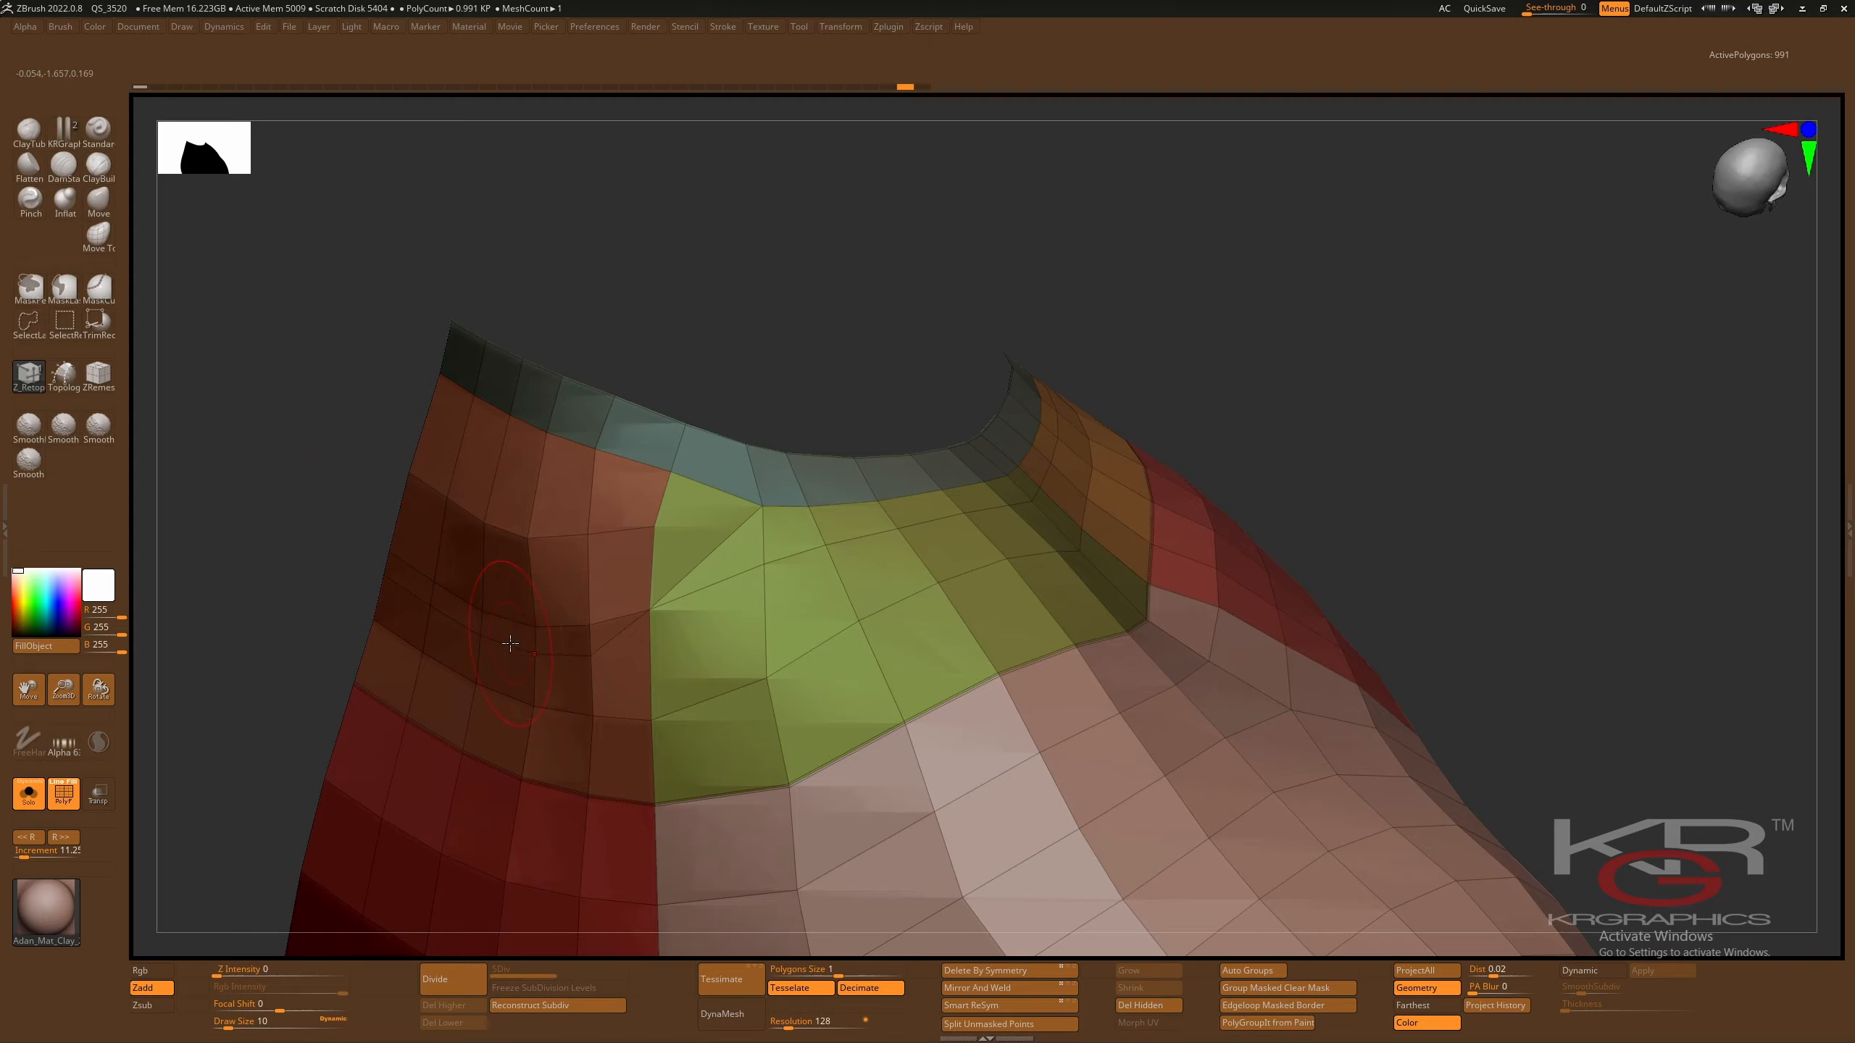